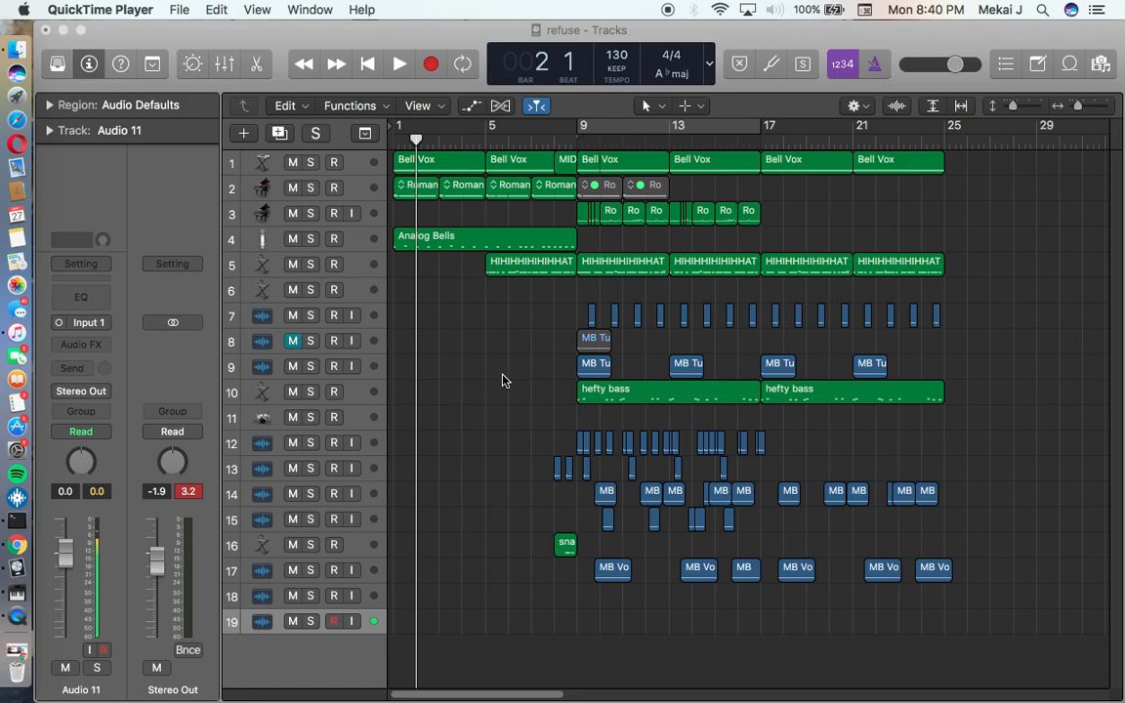
- Show the project full screen and play the whole arrangement from bar 1 to the end of its regions
drag(432, 145, 380, 150)
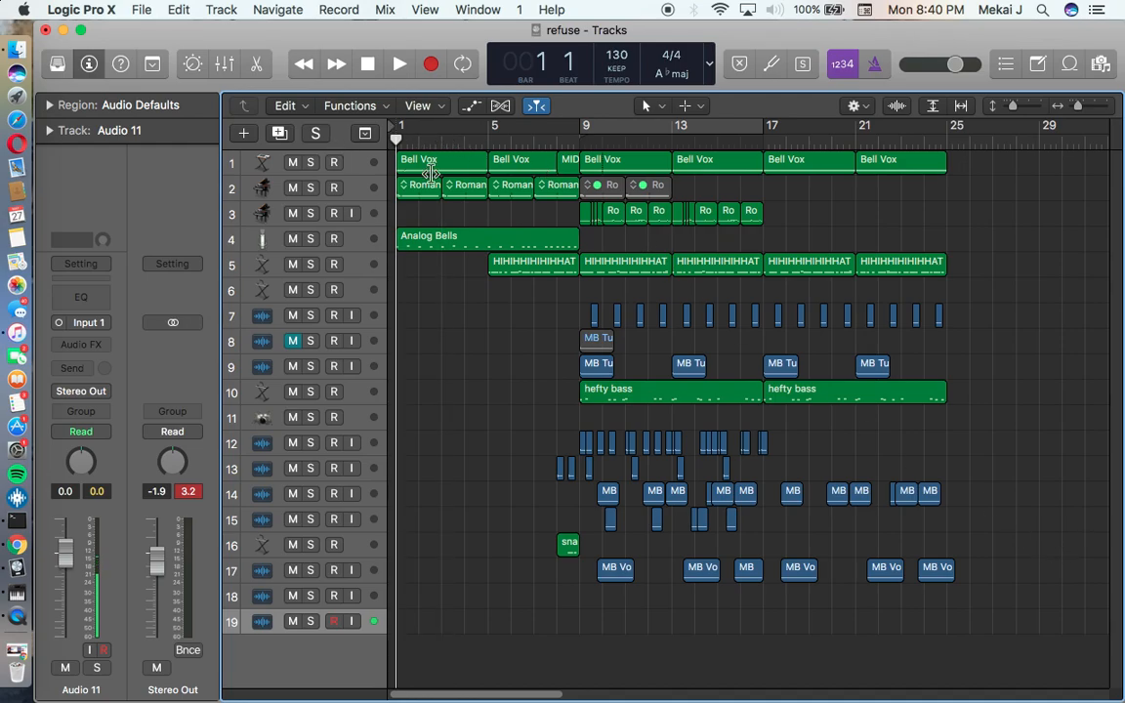
click(82, 31)
key(space)
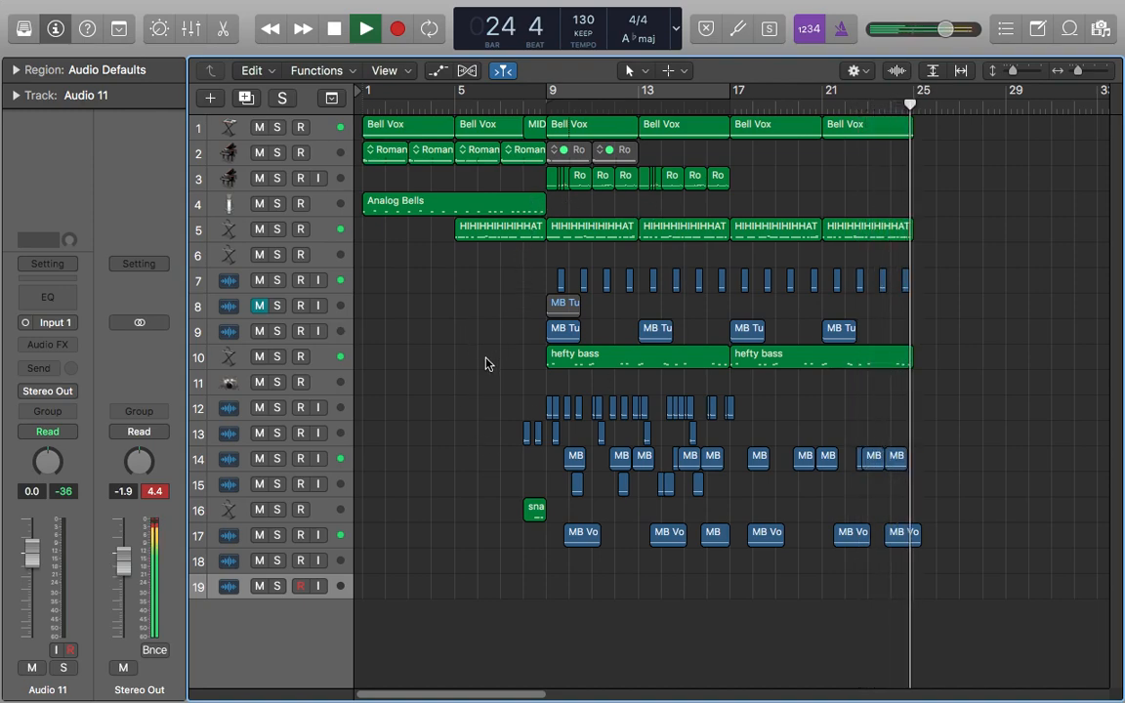
key(space)
- Delete the stray MIDI Region overlapping the Bell Vox regions at bar 8 on track 1
click(541, 128)
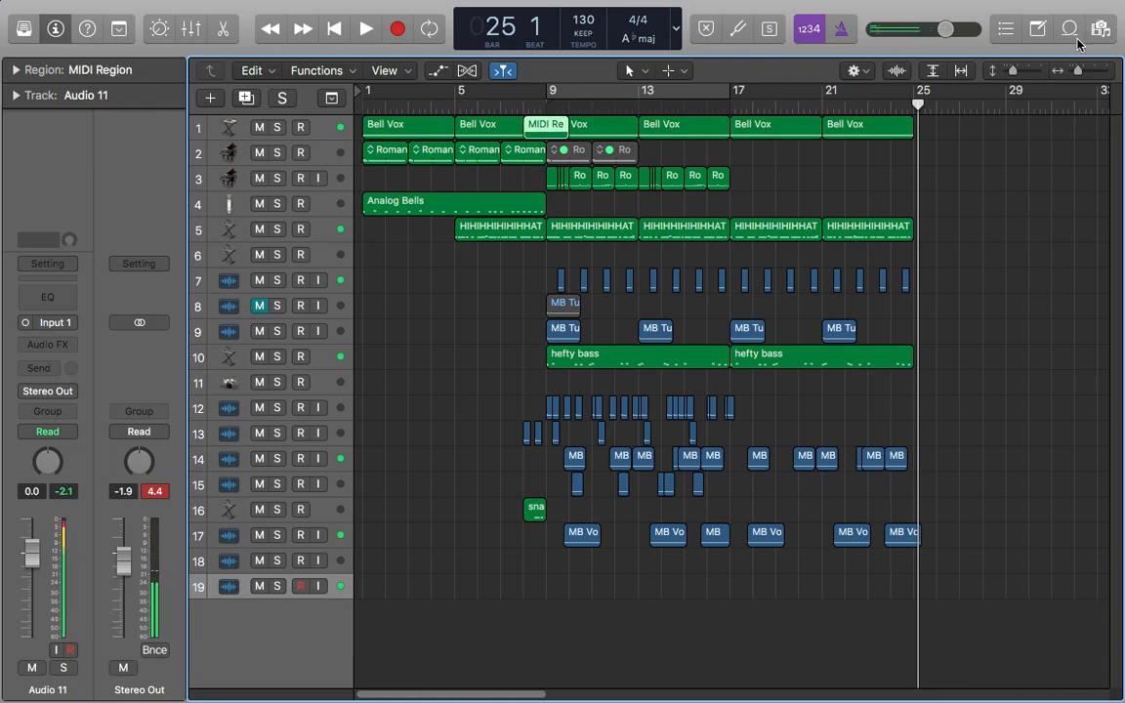
mouse_move(1078, 70)
mouse_down()
mouse_move(1095, 73)
mouse_move(1083, 72)
mouse_up()
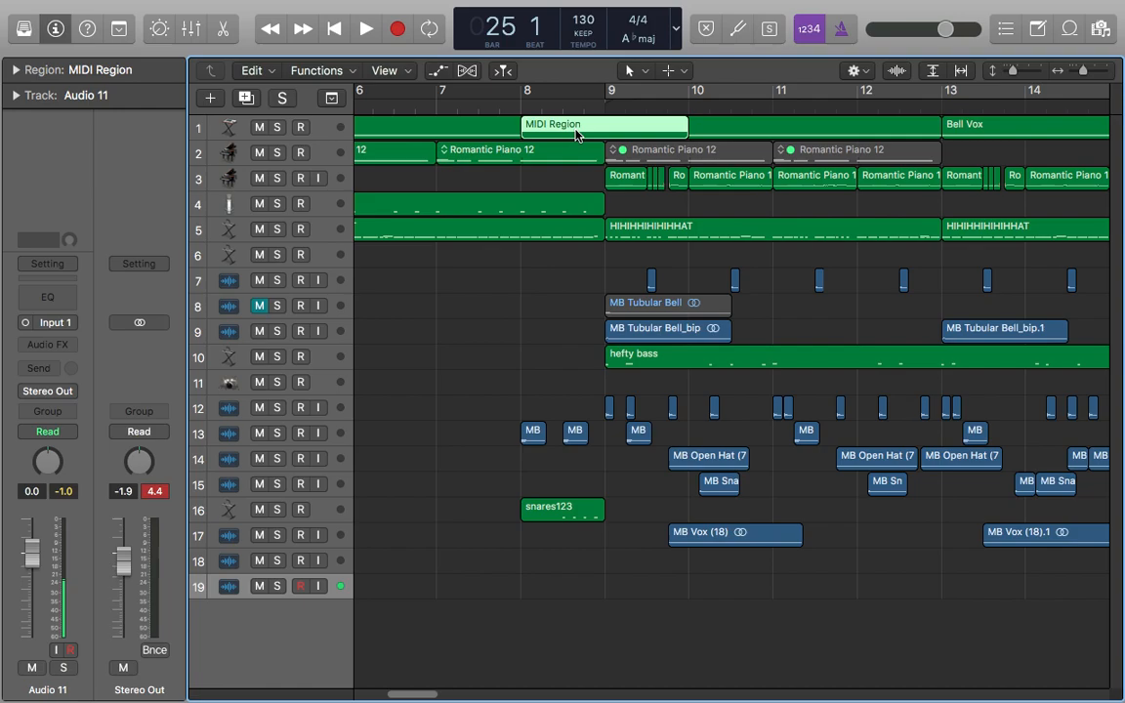
key(Delete)
drag(1082, 72, 1068, 80)
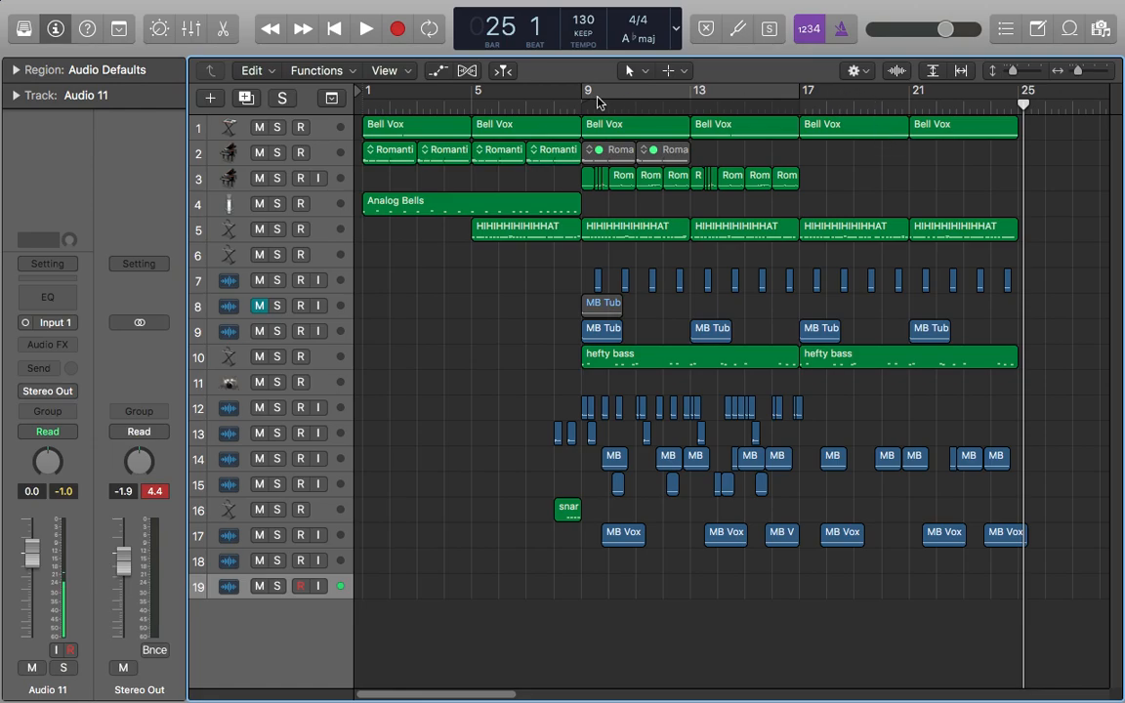
- Return the playhead to bar 1, open the Bell Vox track's Alchemy instrument and enlarge its window to 94%
click(289, 121)
key(Return)
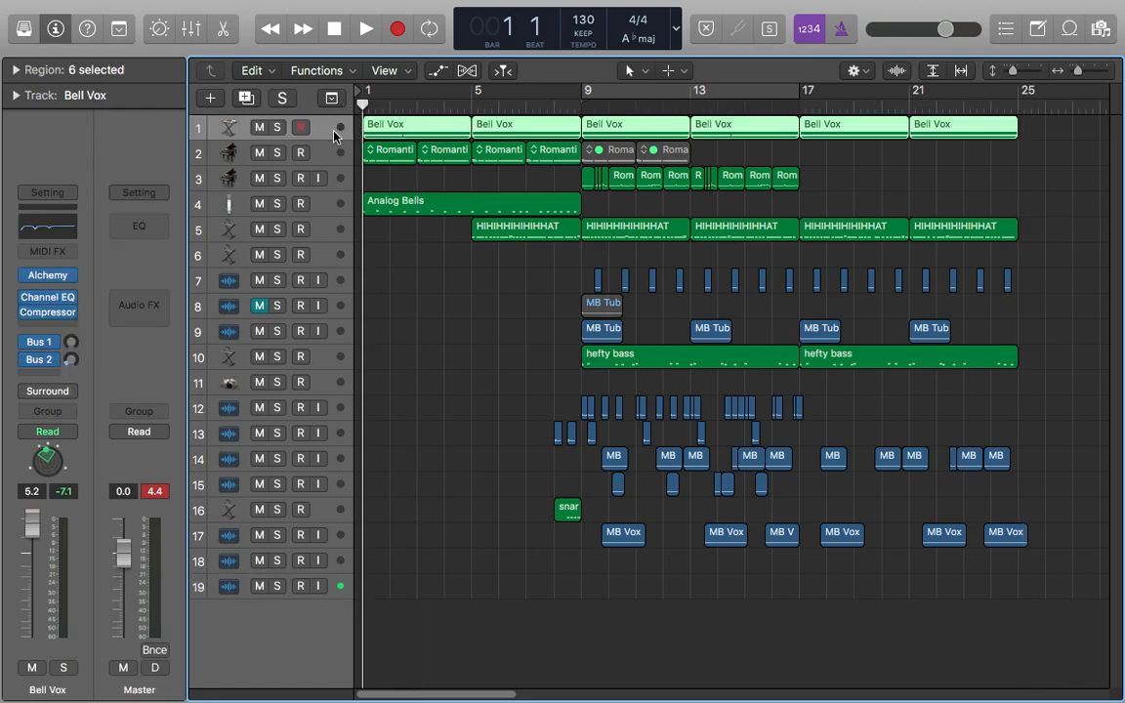
click(415, 289)
mouse_move(52, 276)
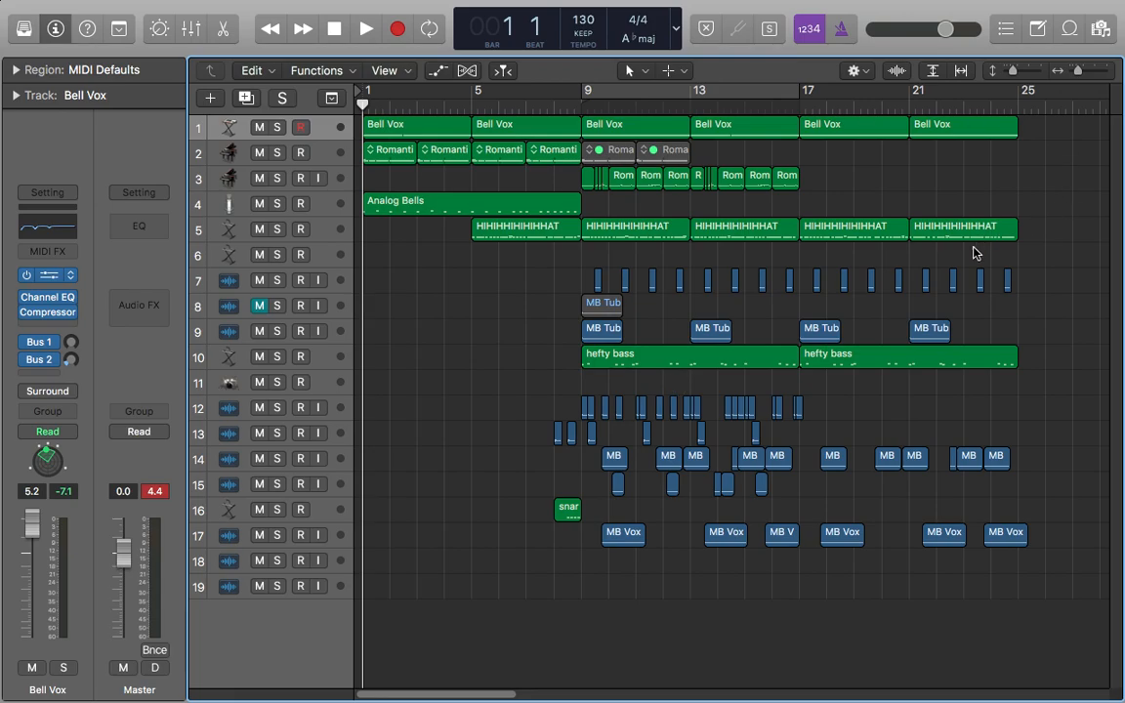
key(v)
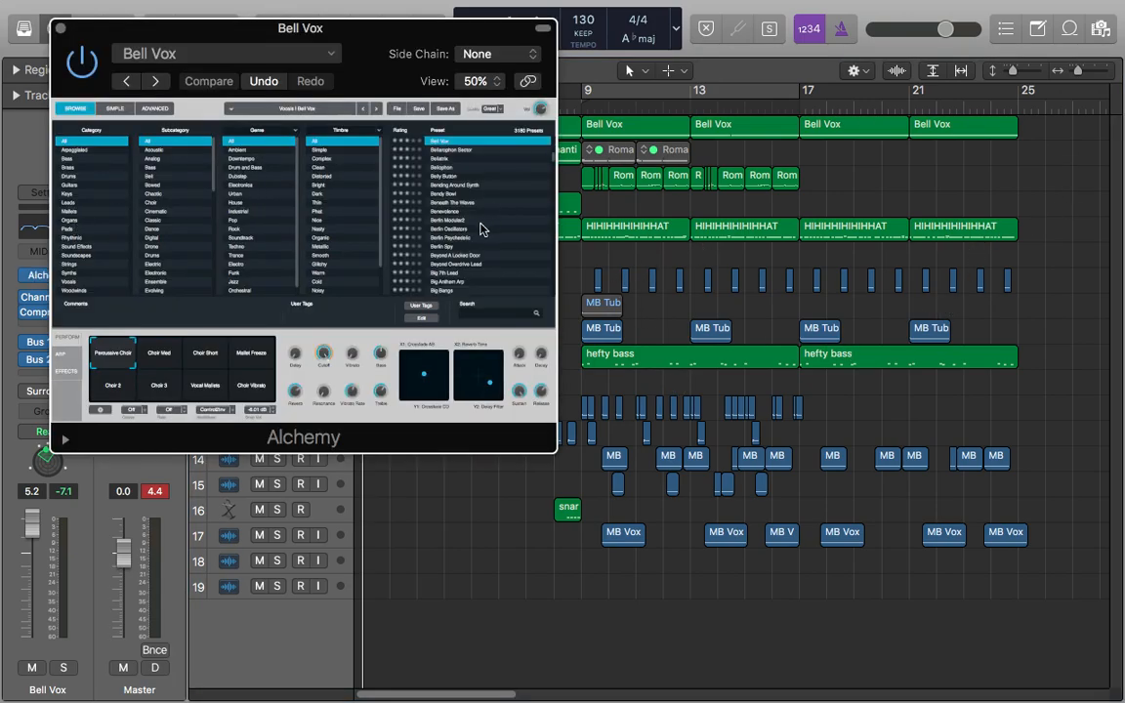
scroll(480, 231, down, 5)
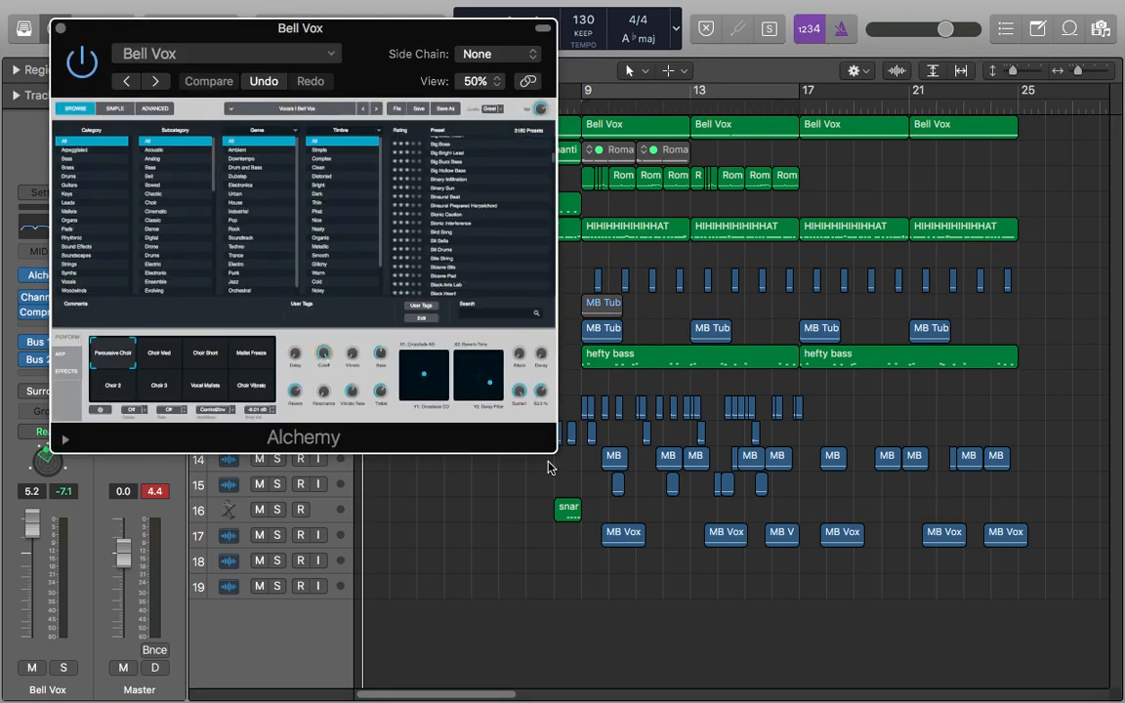
drag(553, 450, 997, 686)
- Look through Alchemy's preset list to locate the Bell Vox preset
scroll(830, 246, up, 10)
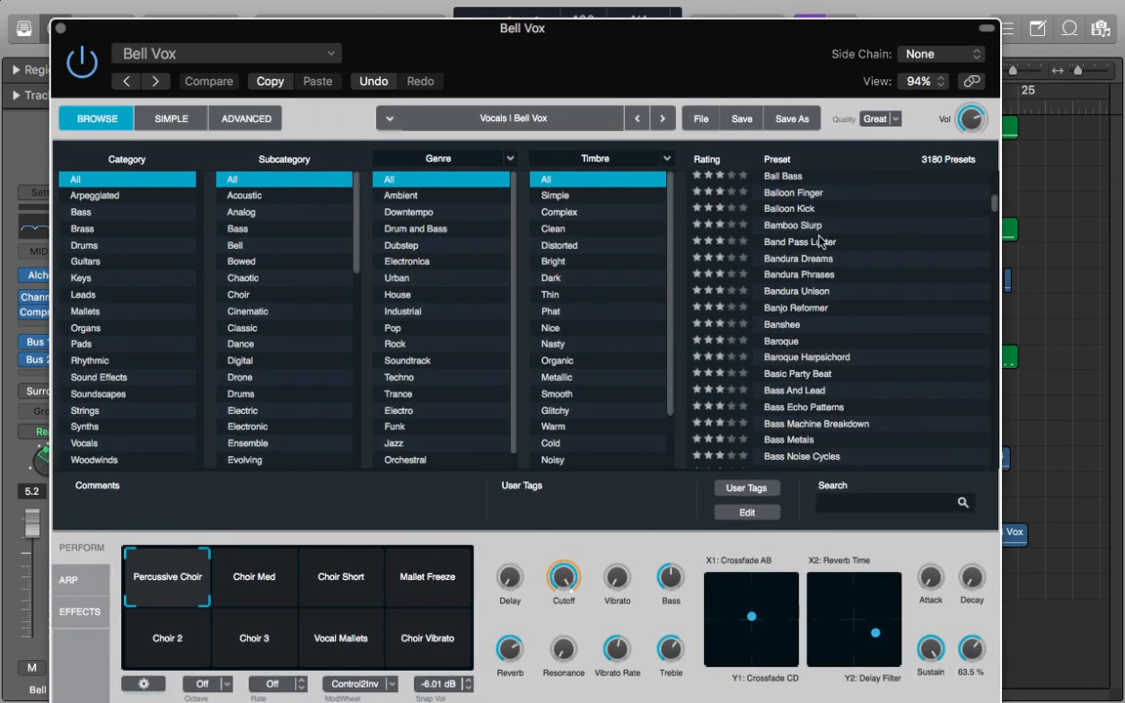
drag(752, 77, 803, 91)
scroll(778, 381, down, 1)
scroll(778, 380, down, 15)
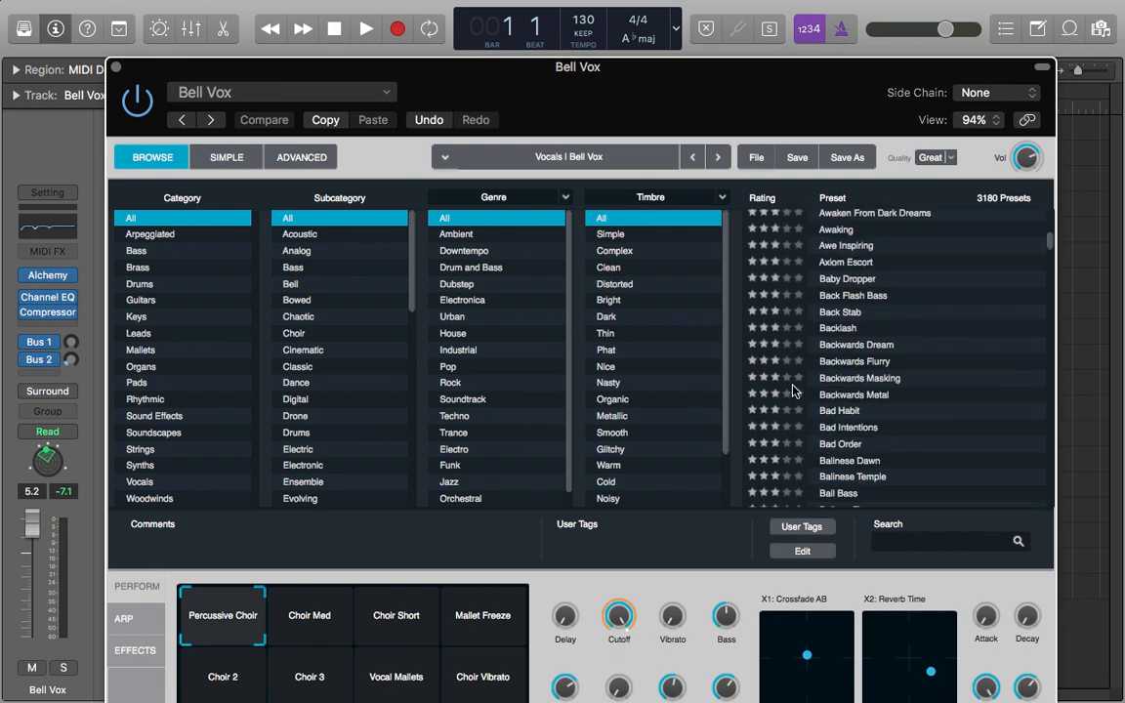
scroll(933, 473, down, 20)
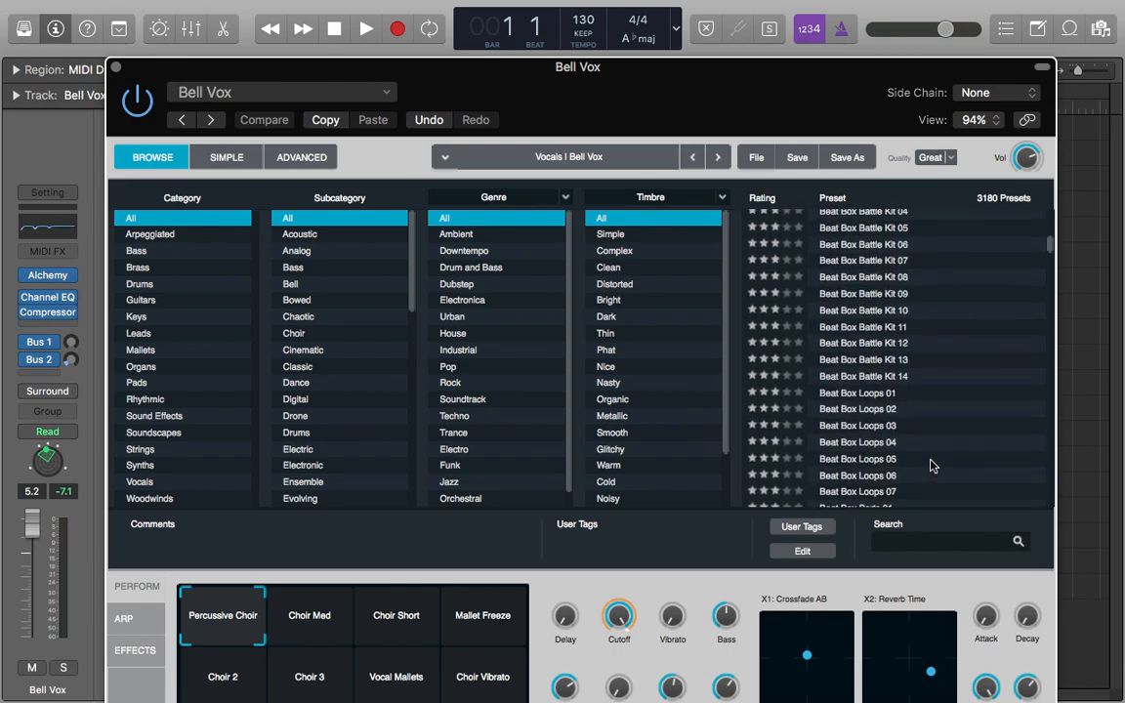
scroll(884, 501, down, 1)
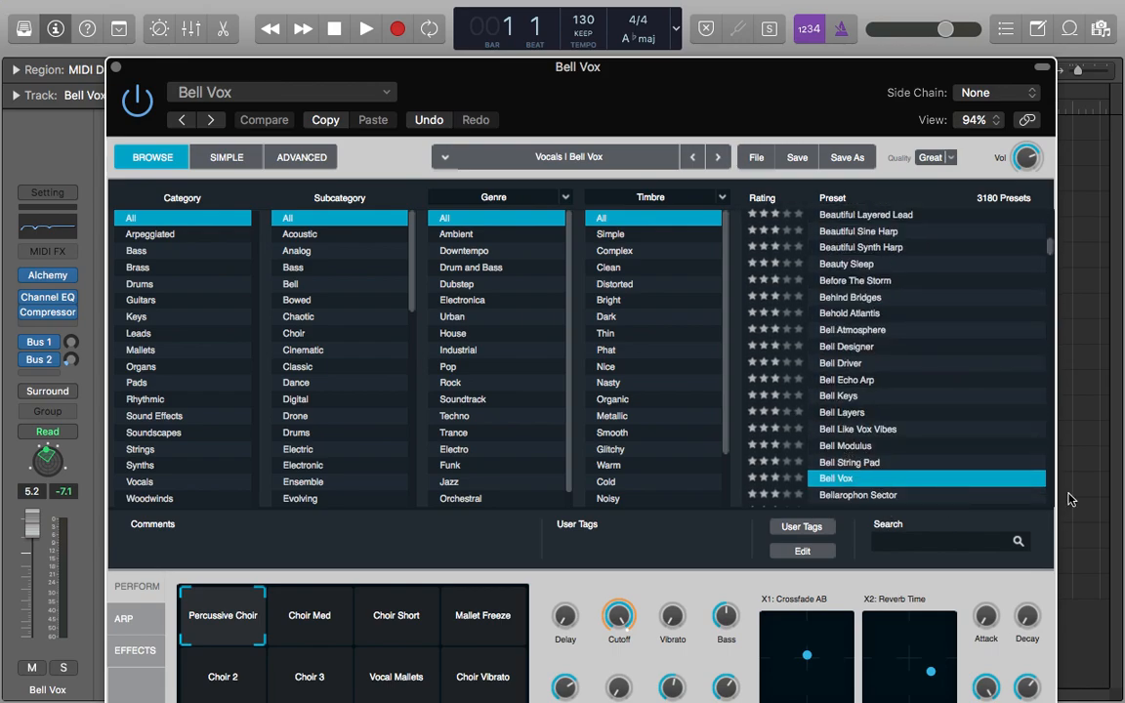
- Close Alchemy and show the first Bell Vox region's notes in an enlarged Piano Roll
drag(664, 92, 649, 320)
click(391, 124)
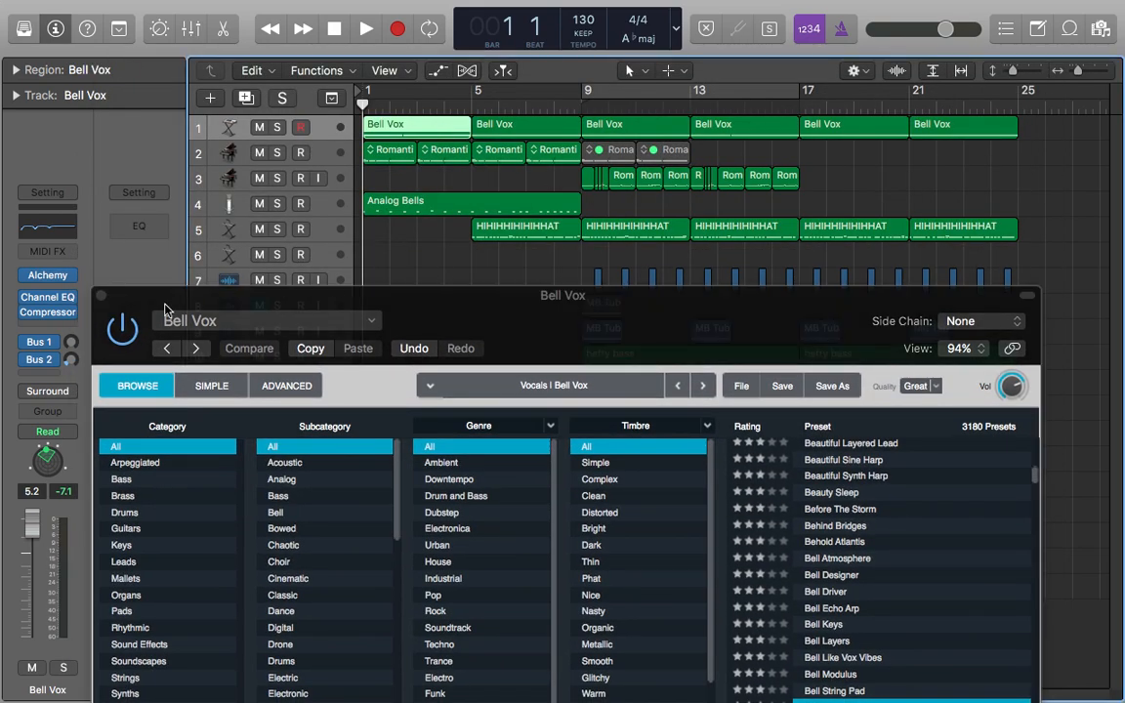
click(101, 295)
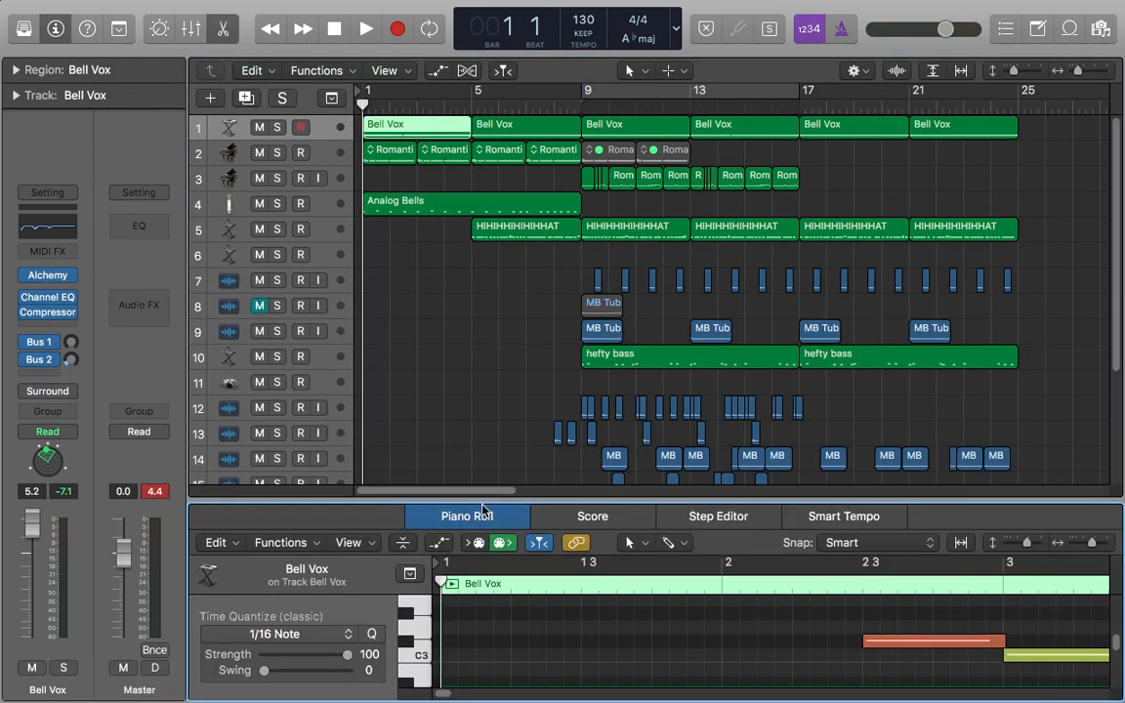
drag(487, 499, 508, 134)
scroll(571, 481, up, 5)
drag(448, 694, 418, 684)
- Audition the individual notes of the Bell Vox melody in the Piano Roll
click(412, 368)
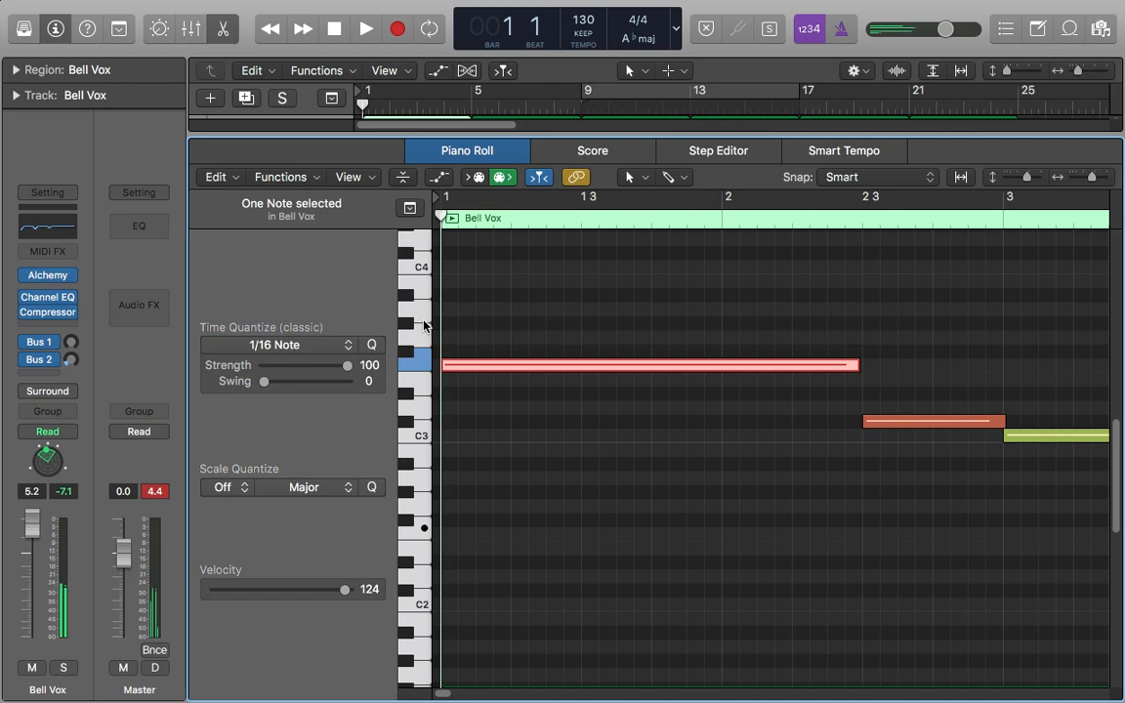
click(1032, 431)
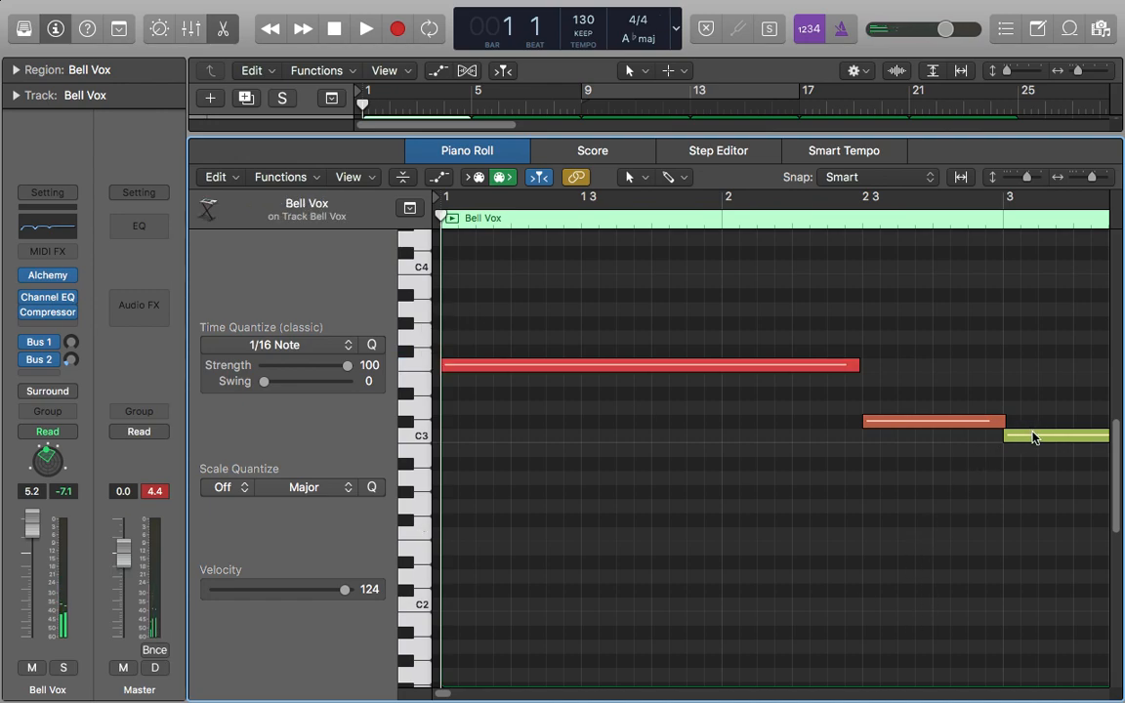
click(1032, 437)
click(977, 422)
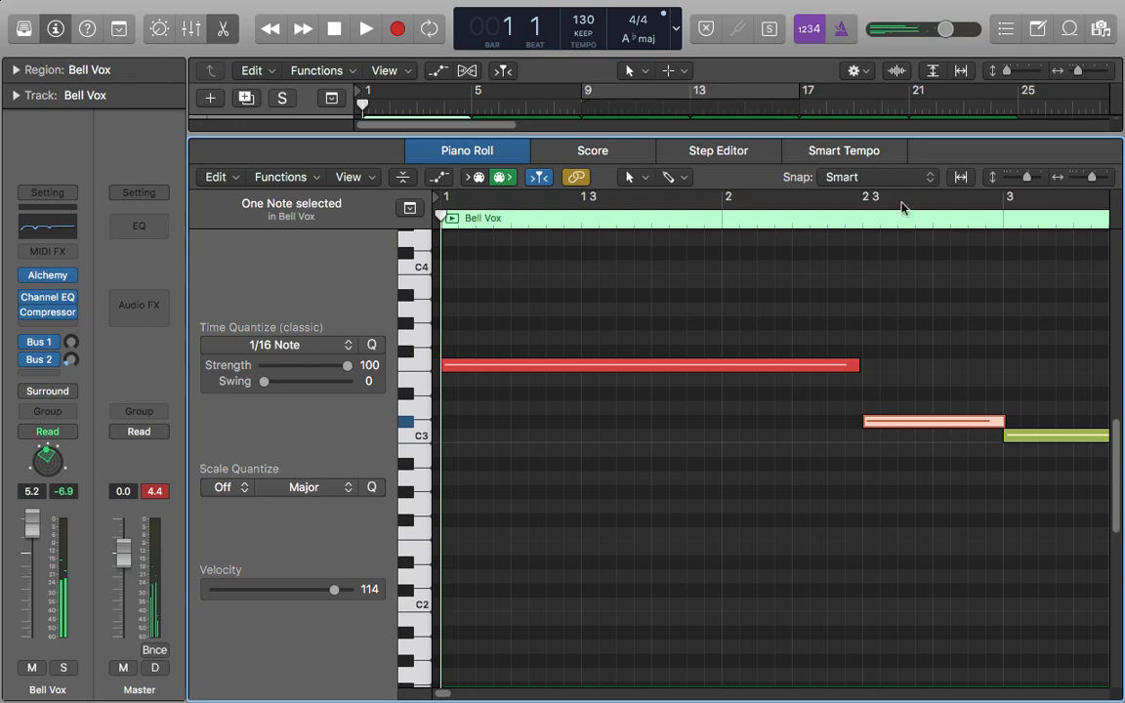
- Shrink the Piano Roll to reveal the tracks again and clear the region selection
drag(984, 135, 935, 439)
click(1040, 339)
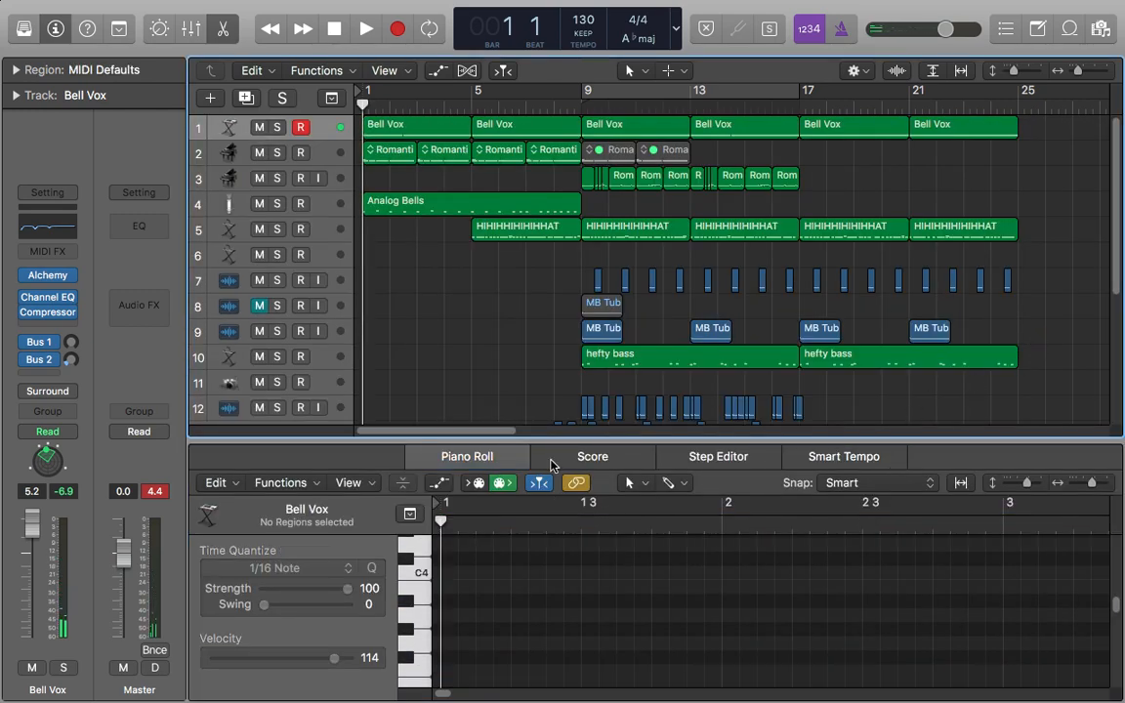
drag(529, 441, 528, 492)
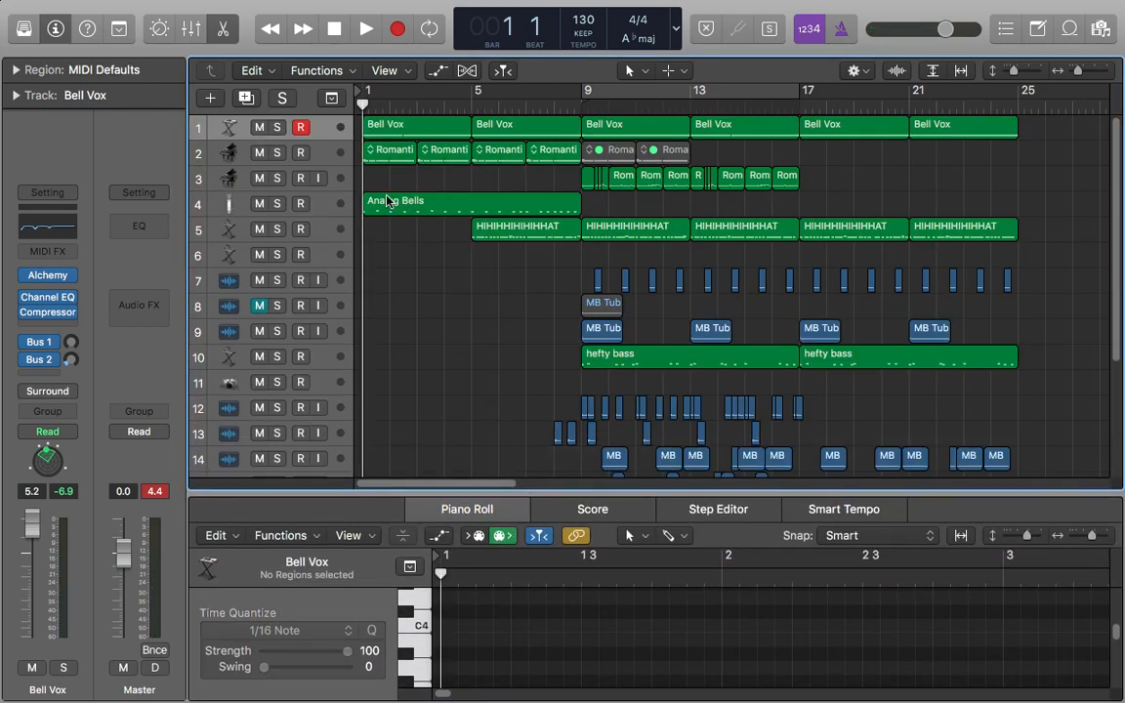
- Select the Orchestra Steinway Piano track and view the Apple Loops library, then hide the library again
click(325, 151)
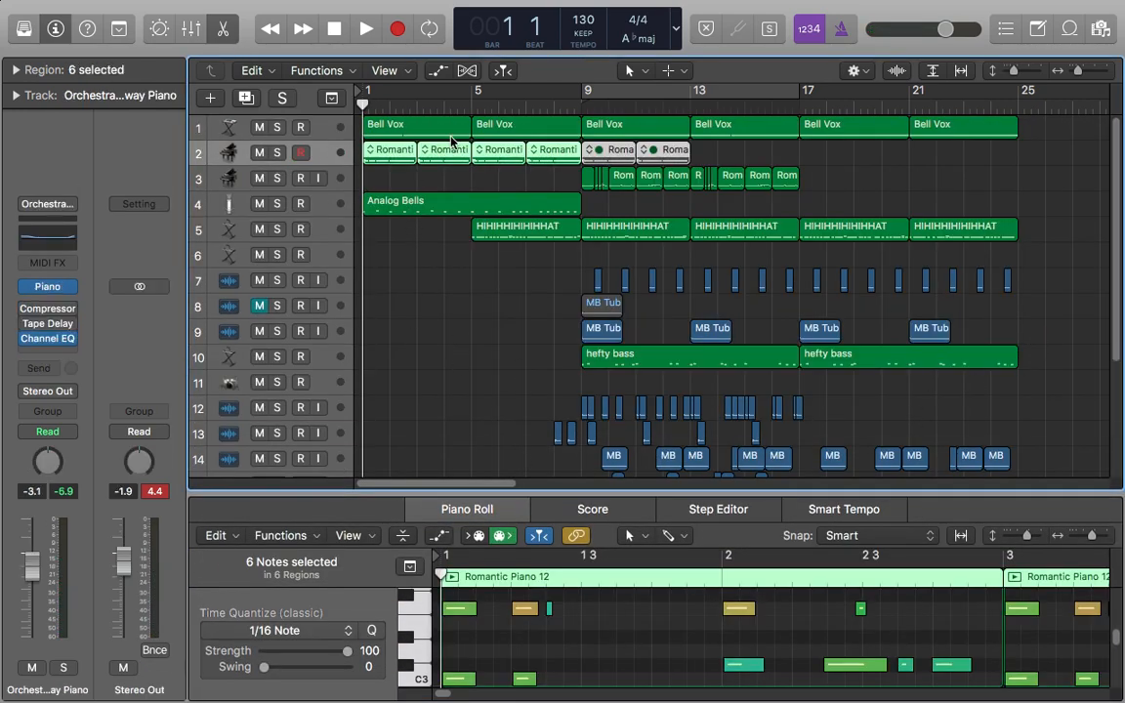
click(1068, 29)
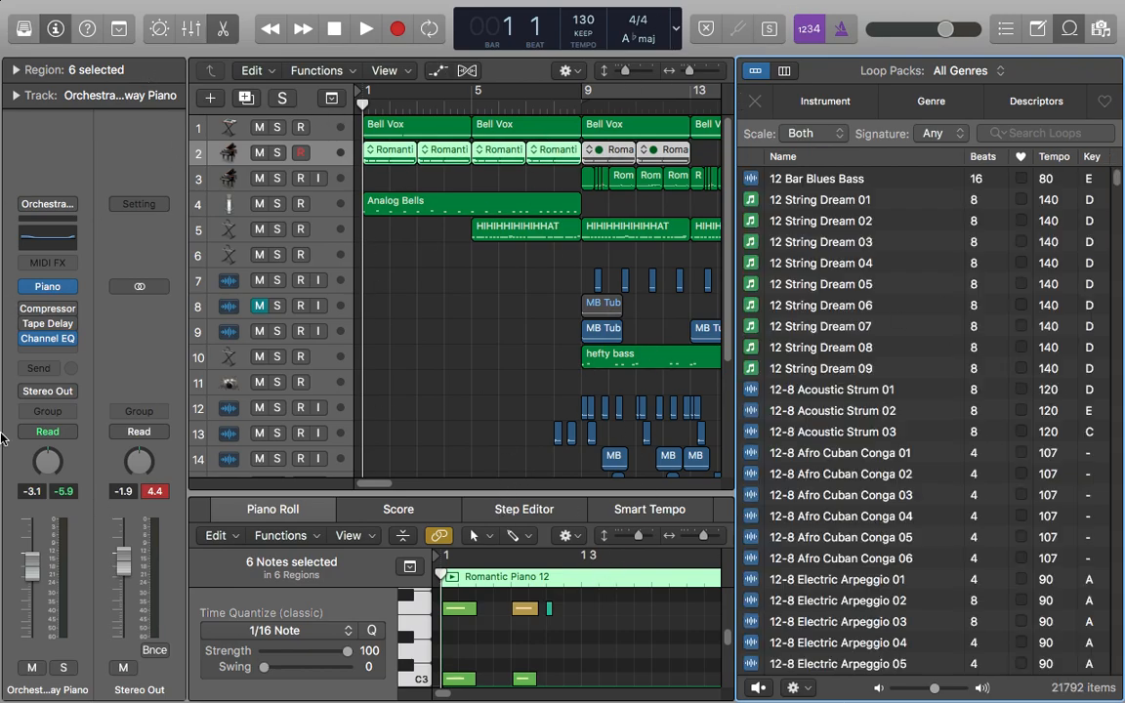
key(o)
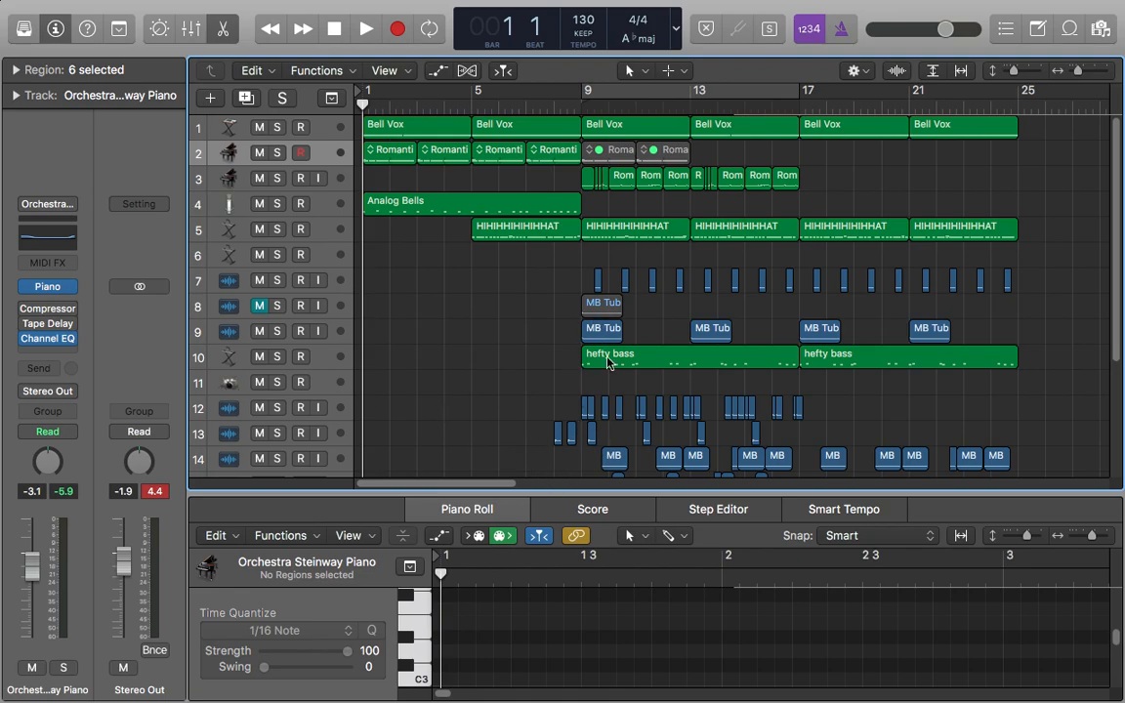
- Close the Piano Roll and enlarge the tracks so their names and region contents can be read
double_click(512, 492)
key(Return)
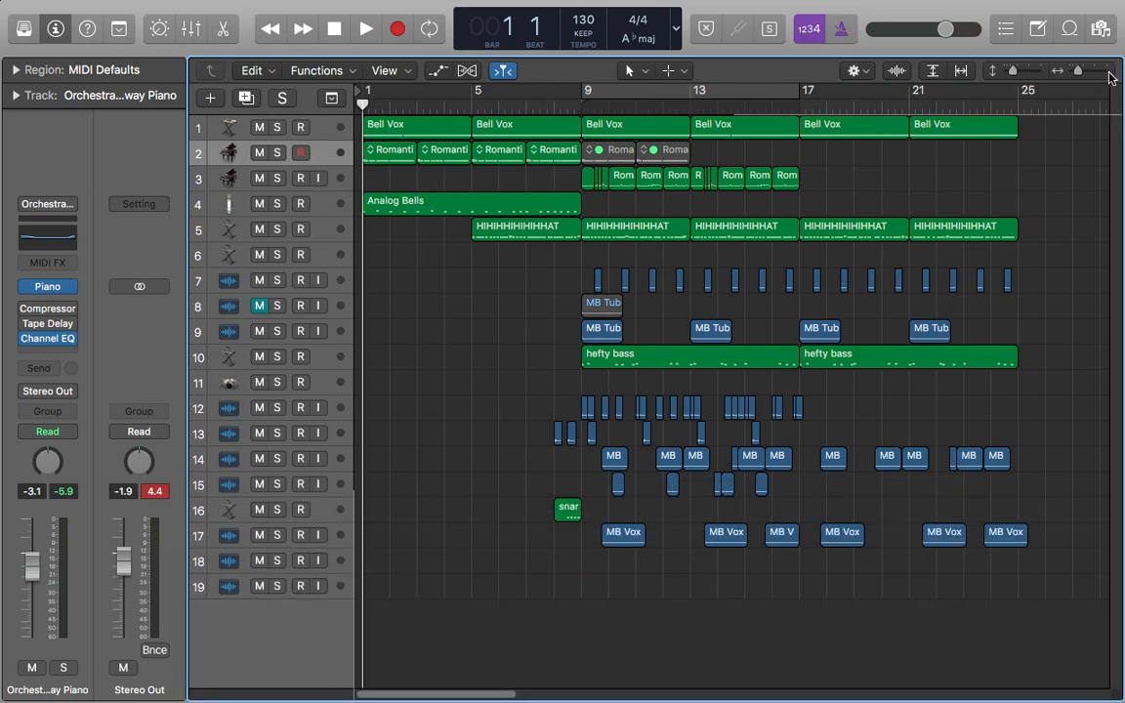
drag(1014, 73, 1086, 73)
scroll(972, 217, up, 2)
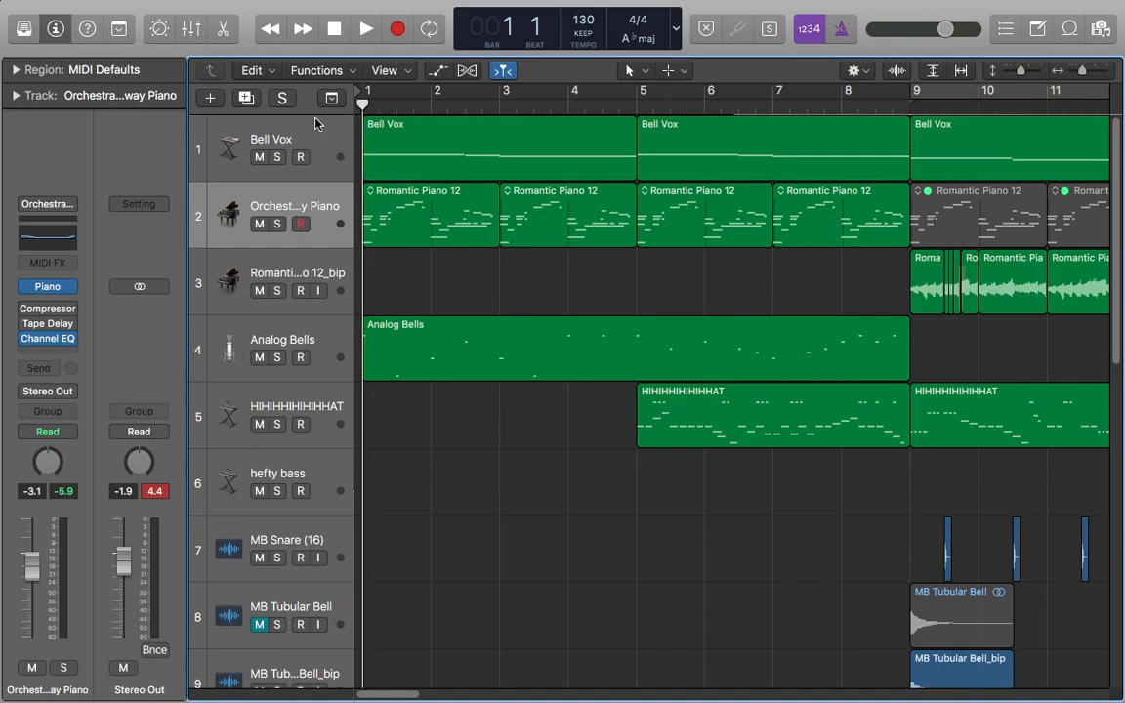
- Solo the Orchestra Steinway Piano track and play its Romantic Piano 12 loops from bar 1 through bar 4
click(277, 224)
click(277, 224)
click(277, 223)
click(278, 224)
click(277, 224)
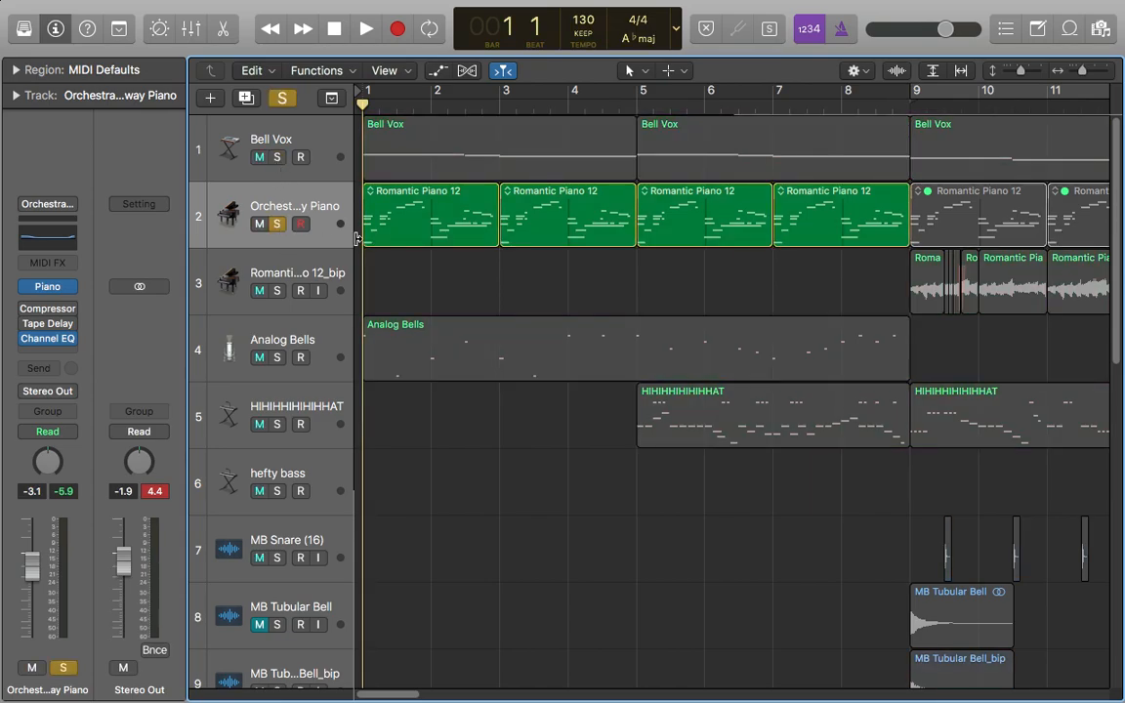
key(space)
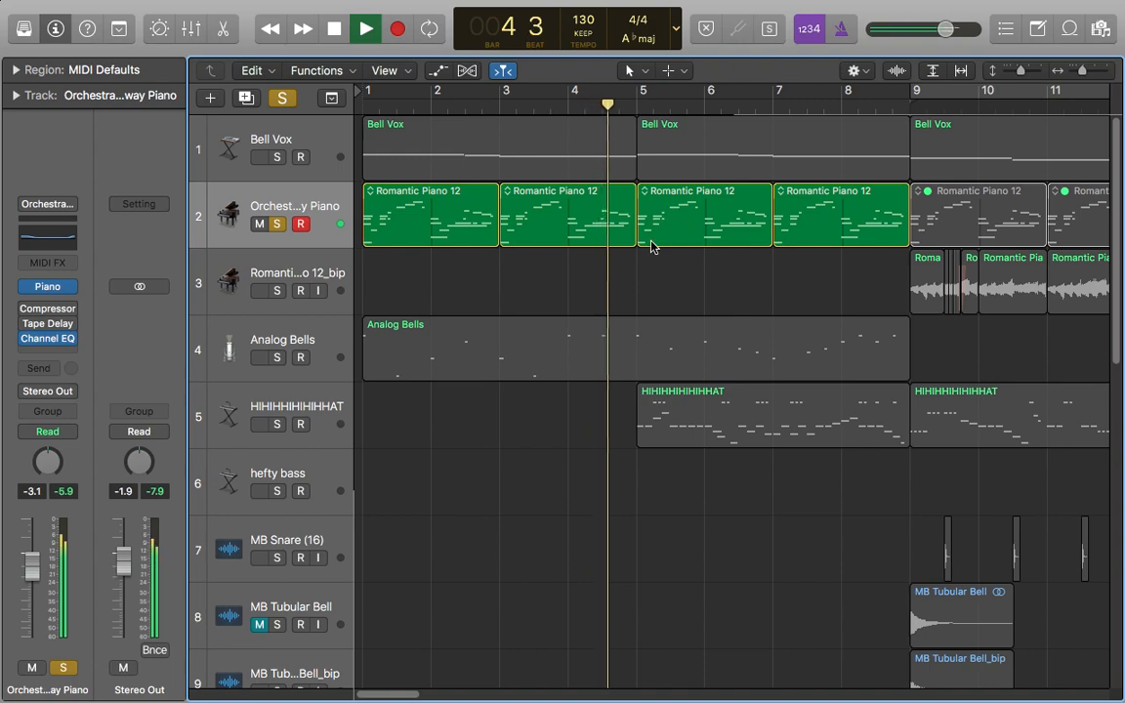
key(space)
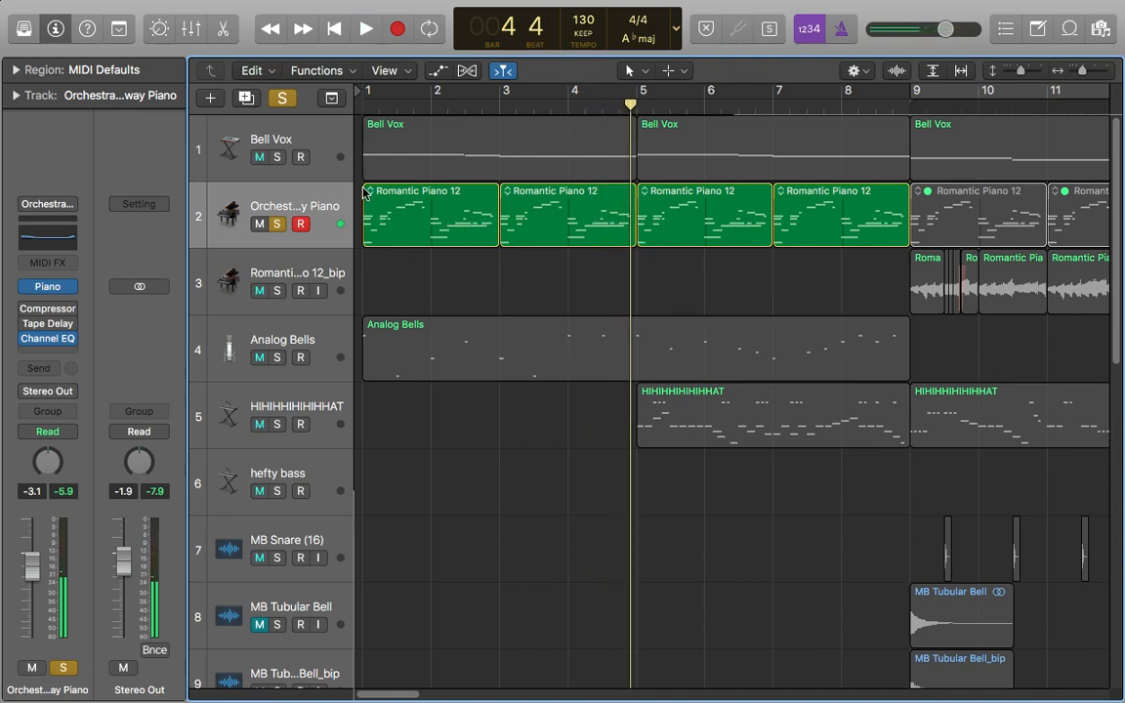
- Point out the piano loops up to bar 9, turn off the piano track's solo and return the playhead to bar 1
click(412, 208)
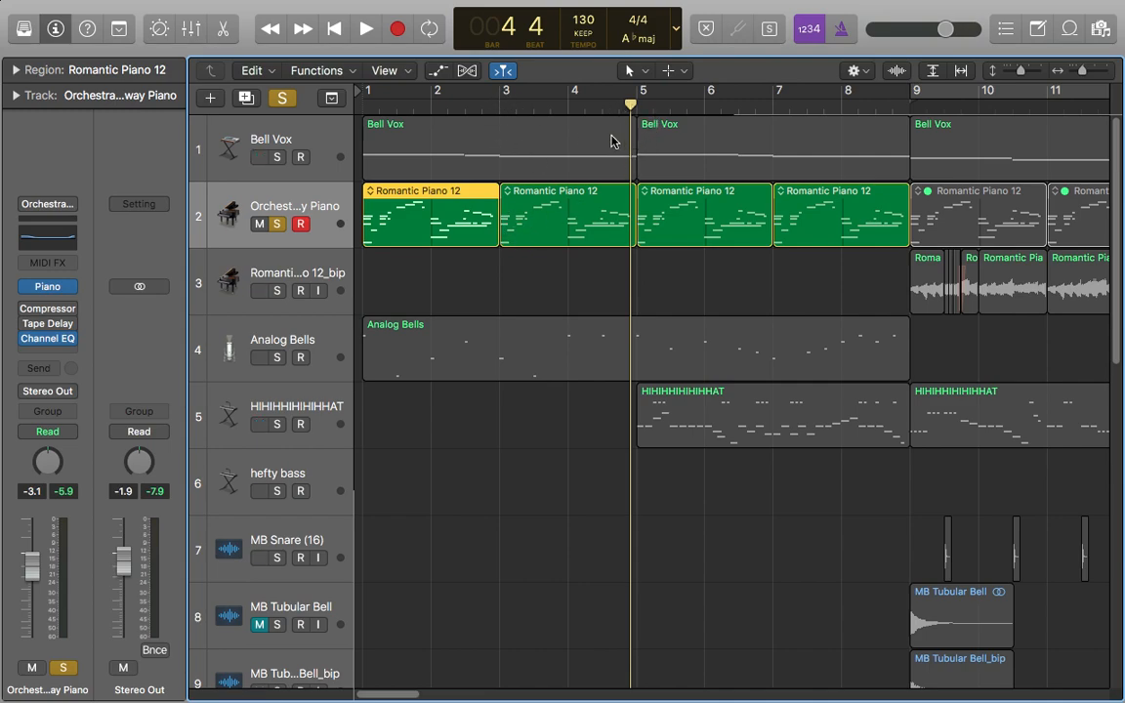
click(567, 106)
key(Return)
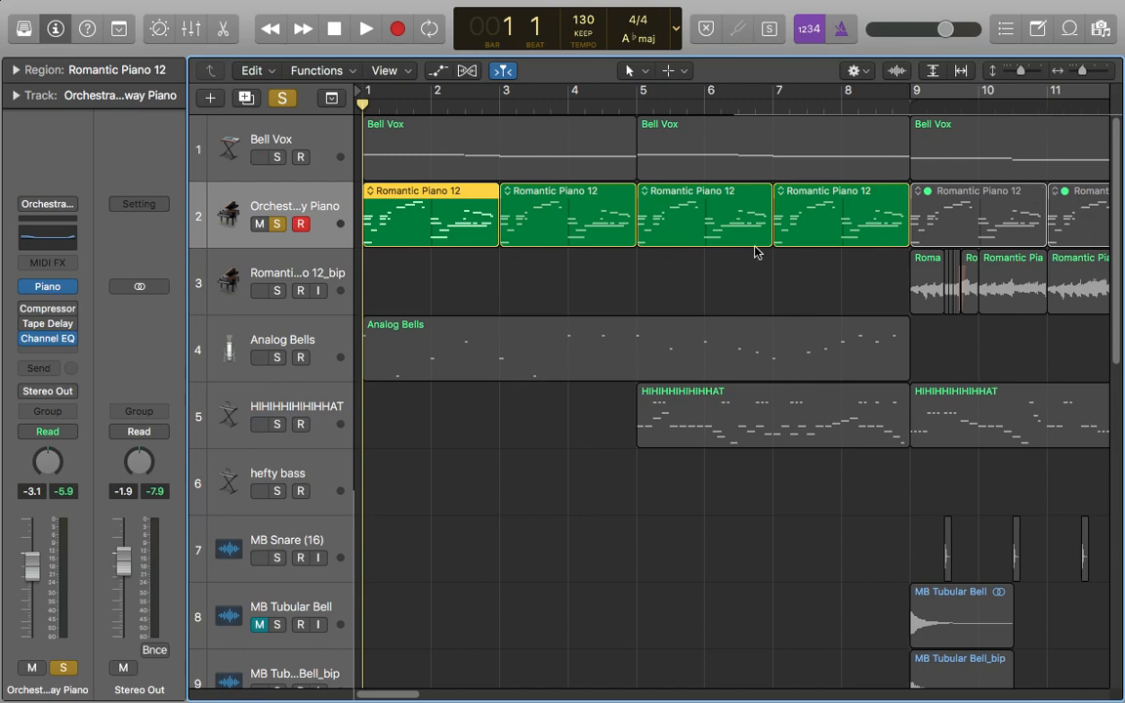
drag(916, 113, 909, 194)
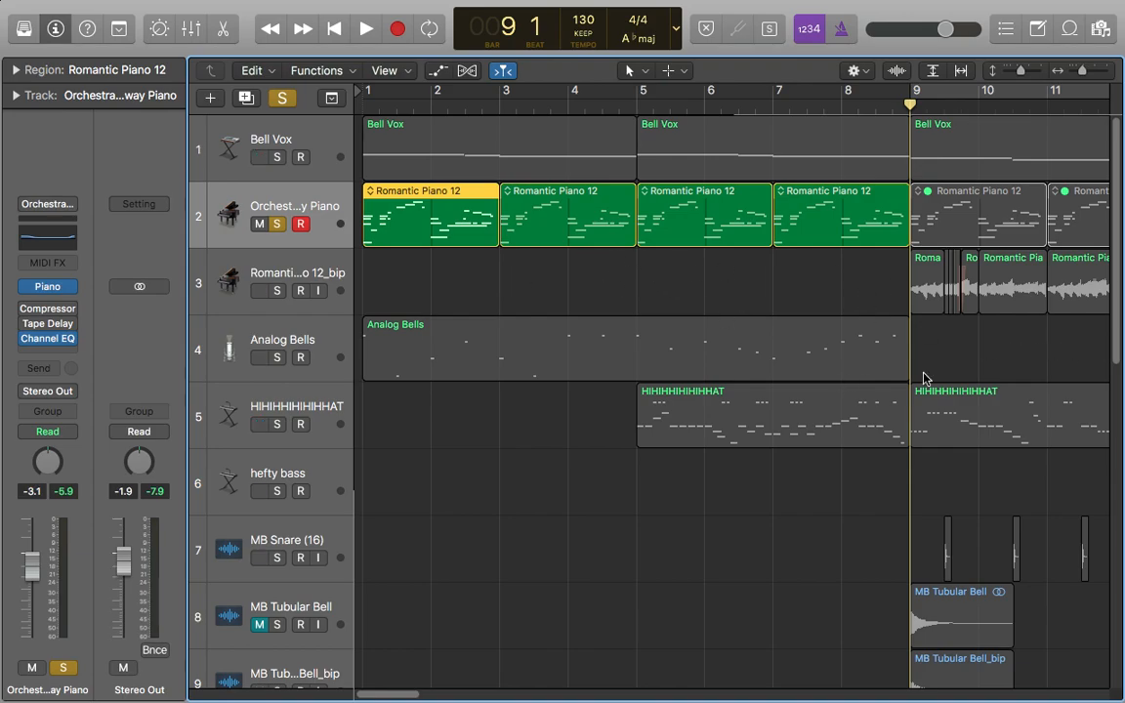
click(410, 103)
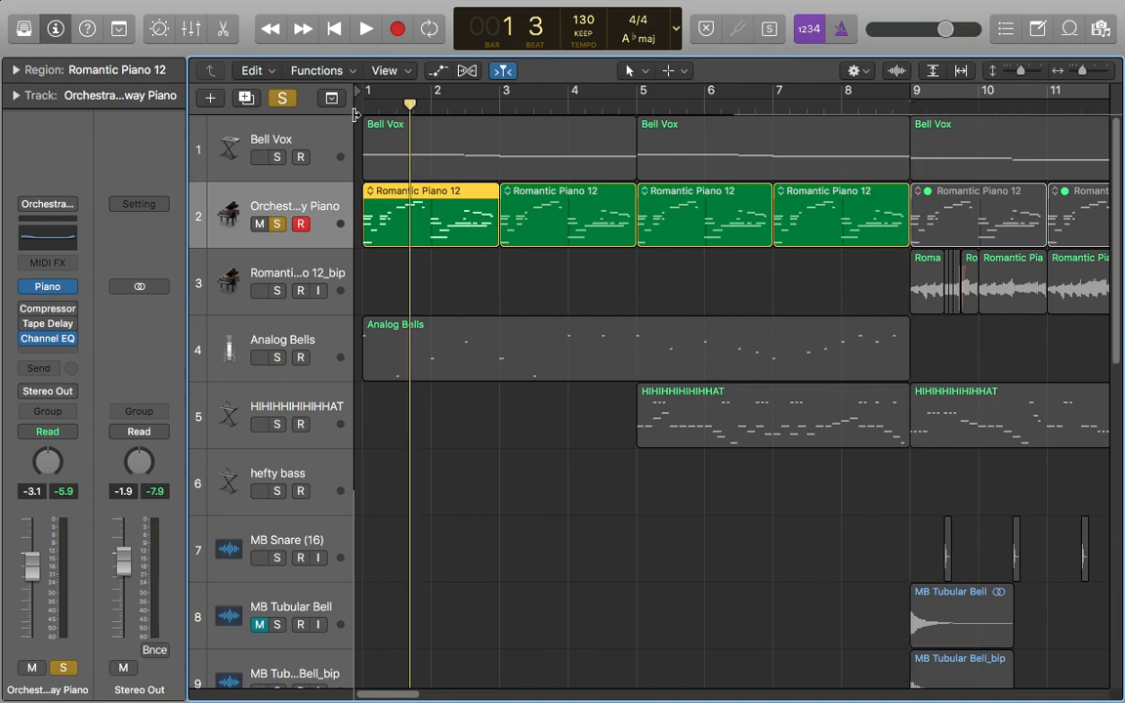
key(s)
key(Return)
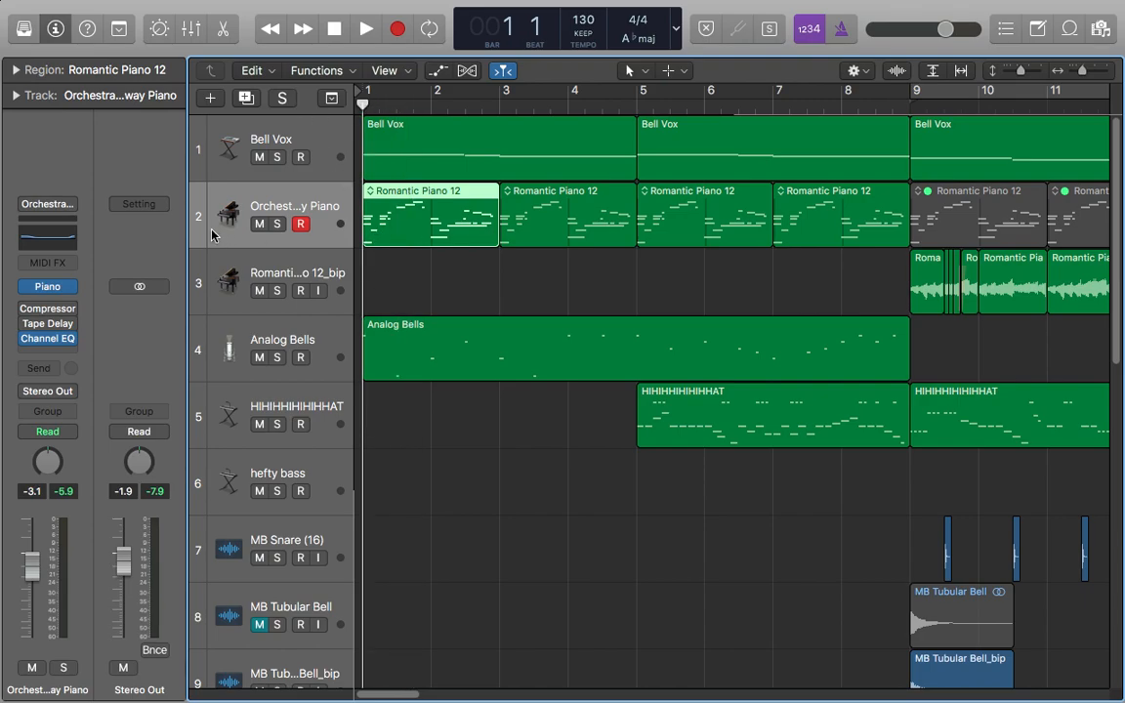
- View the Channel EQ settings of the Orchestra Steinway Piano track and close the plug-in window
click(55, 240)
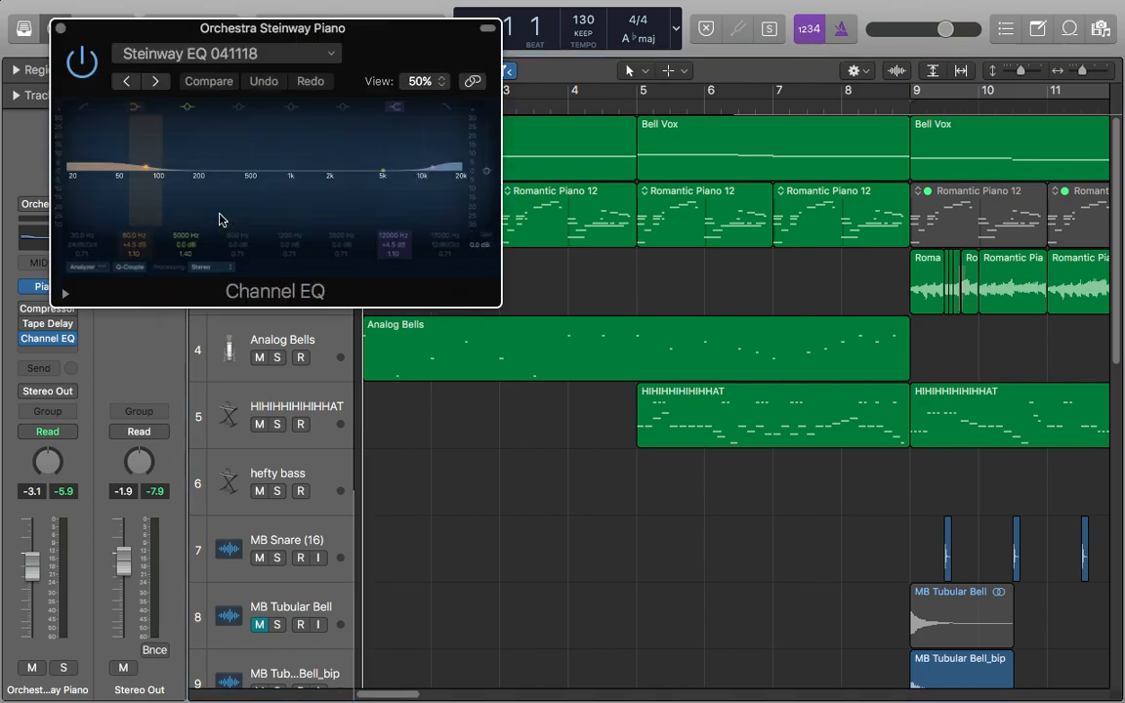
click(59, 28)
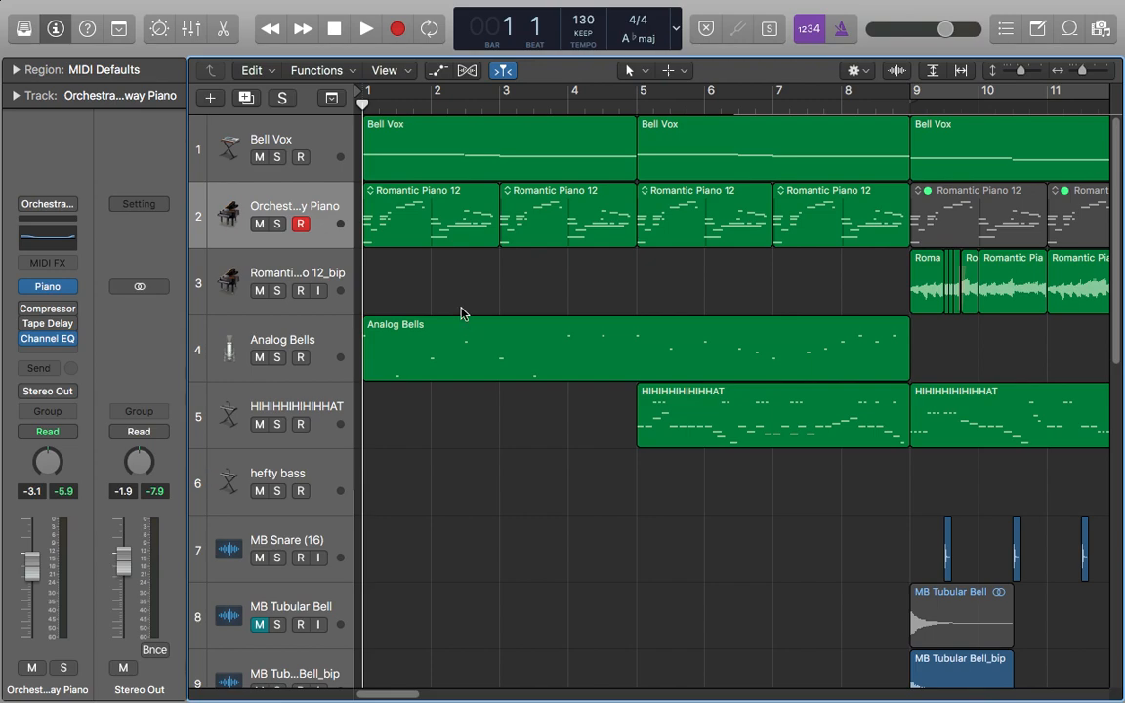
- Select the Analog Bells track, view its EVOC 20 PolySynth settings and point out that synth among the available instrument plug-ins
click(316, 339)
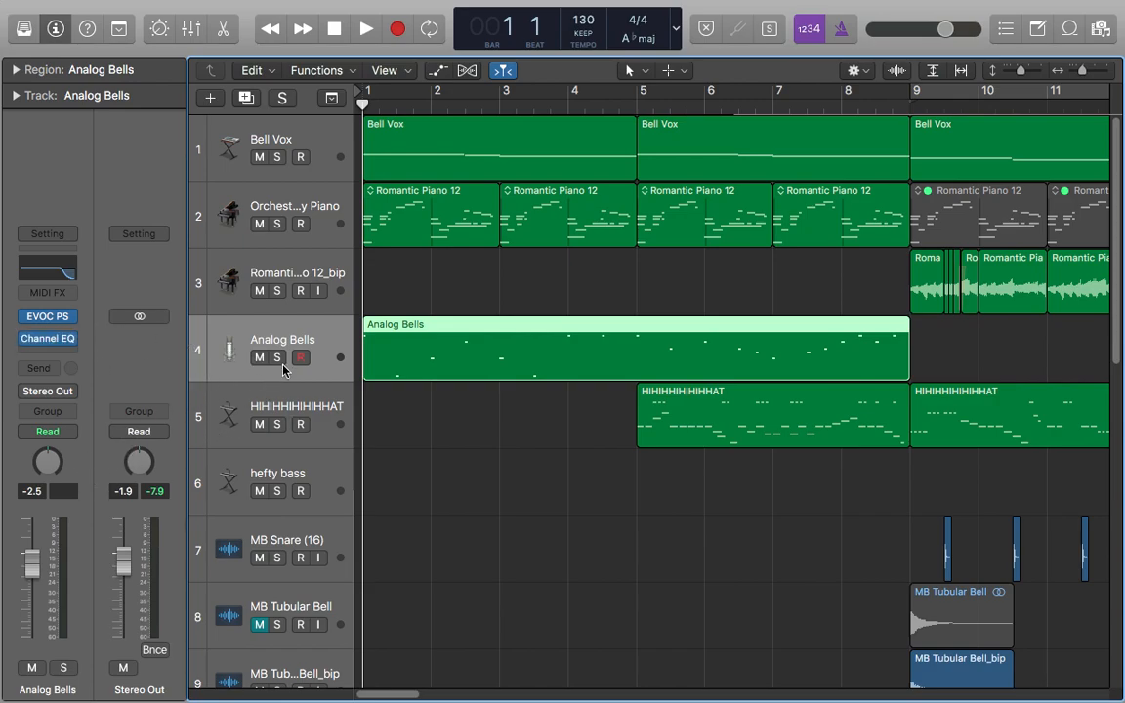
click(68, 318)
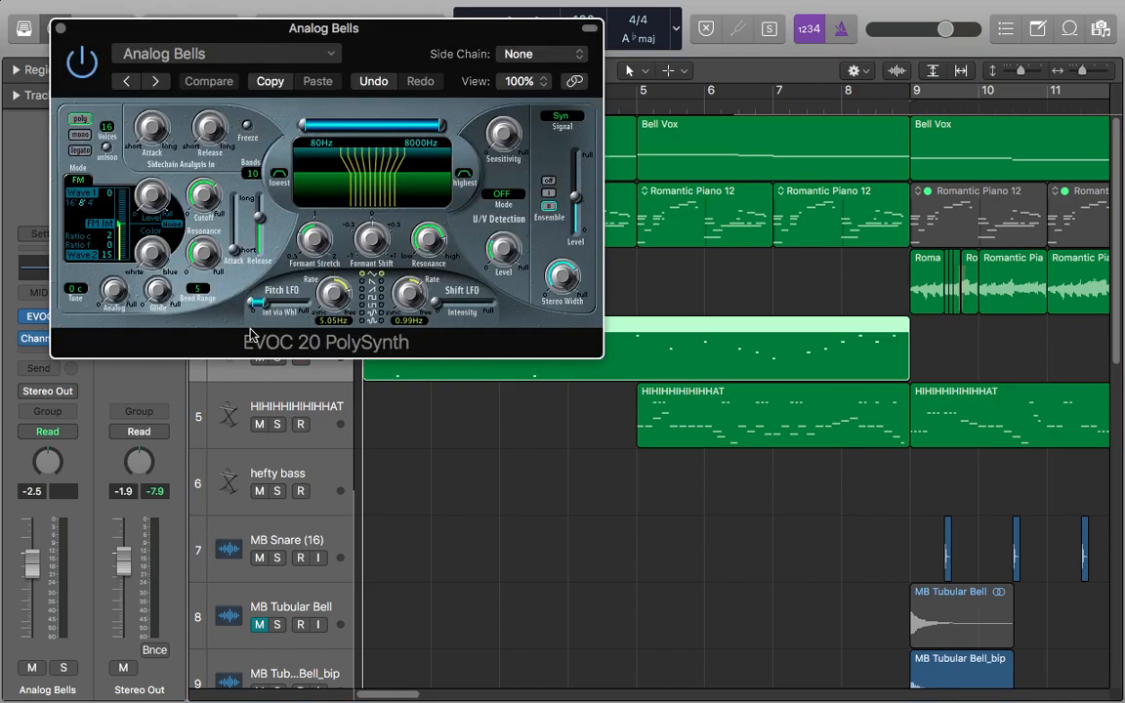
click(61, 28)
click(72, 315)
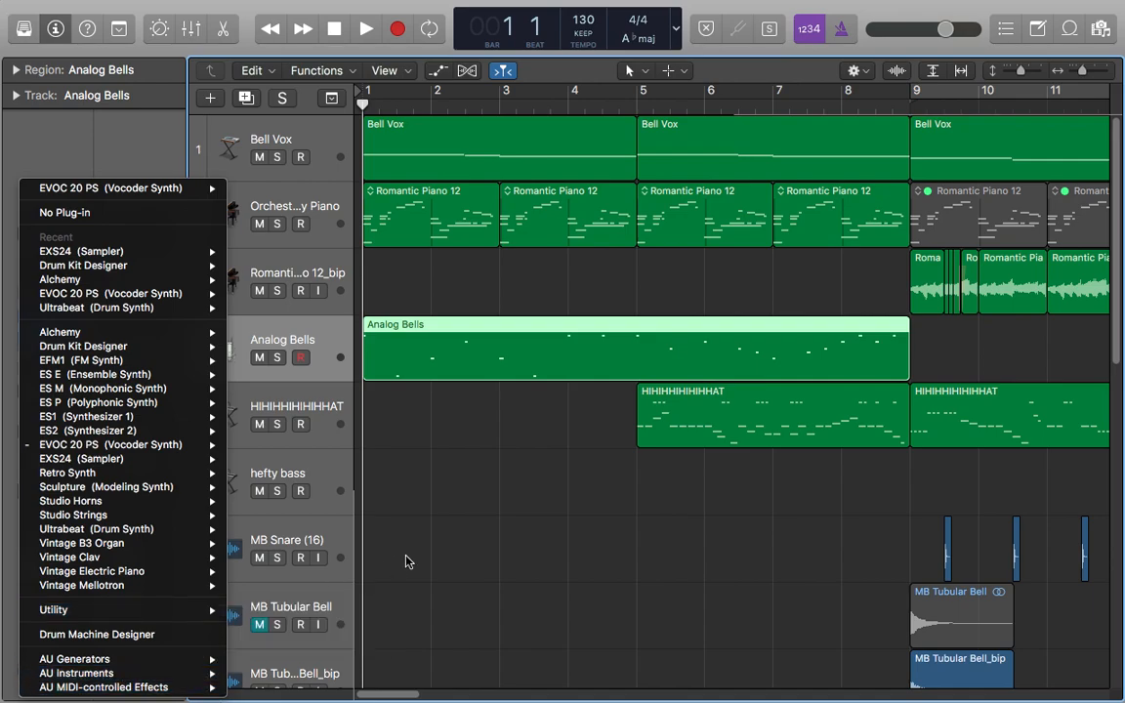
mouse_move(195, 444)
click(259, 445)
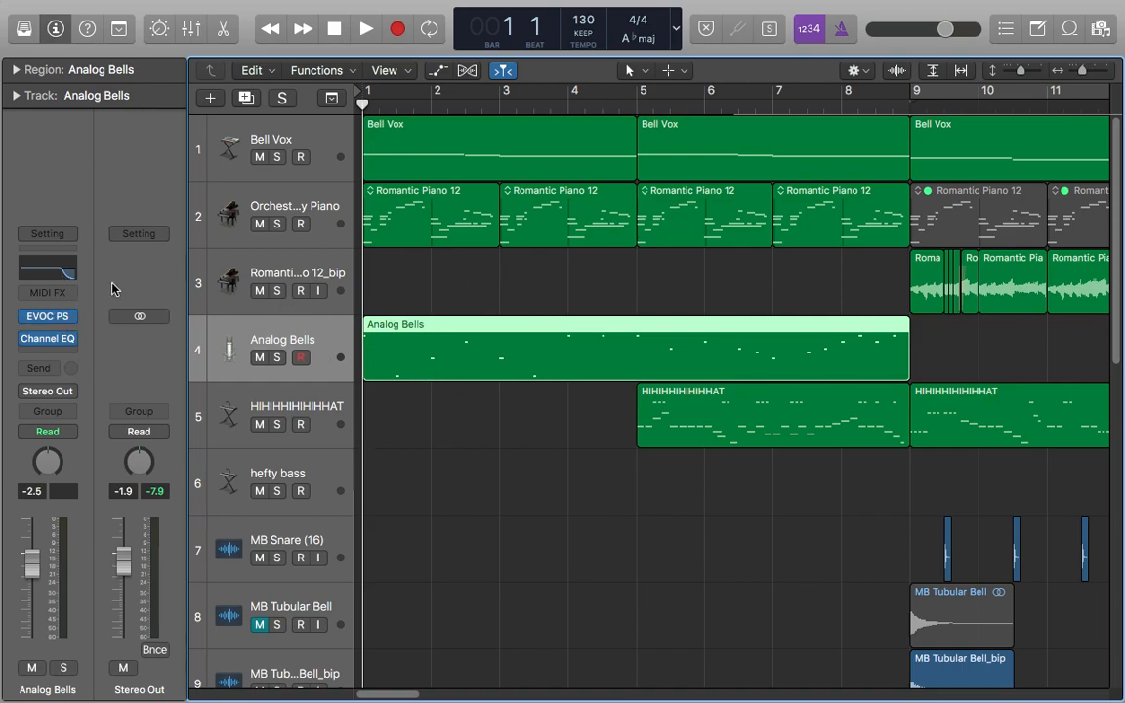
- View the Channel EQ of the Analog Bells track, play from bar 1 with the EQ bypassed, and switch the EQ back on
click(73, 272)
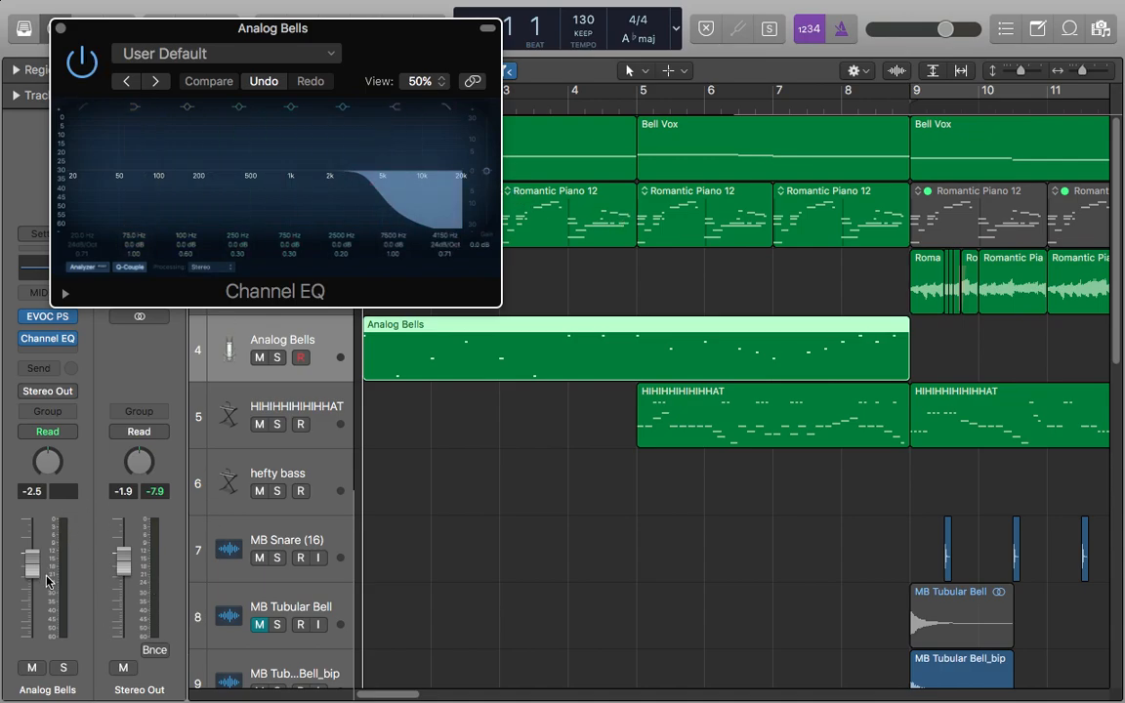
click(60, 31)
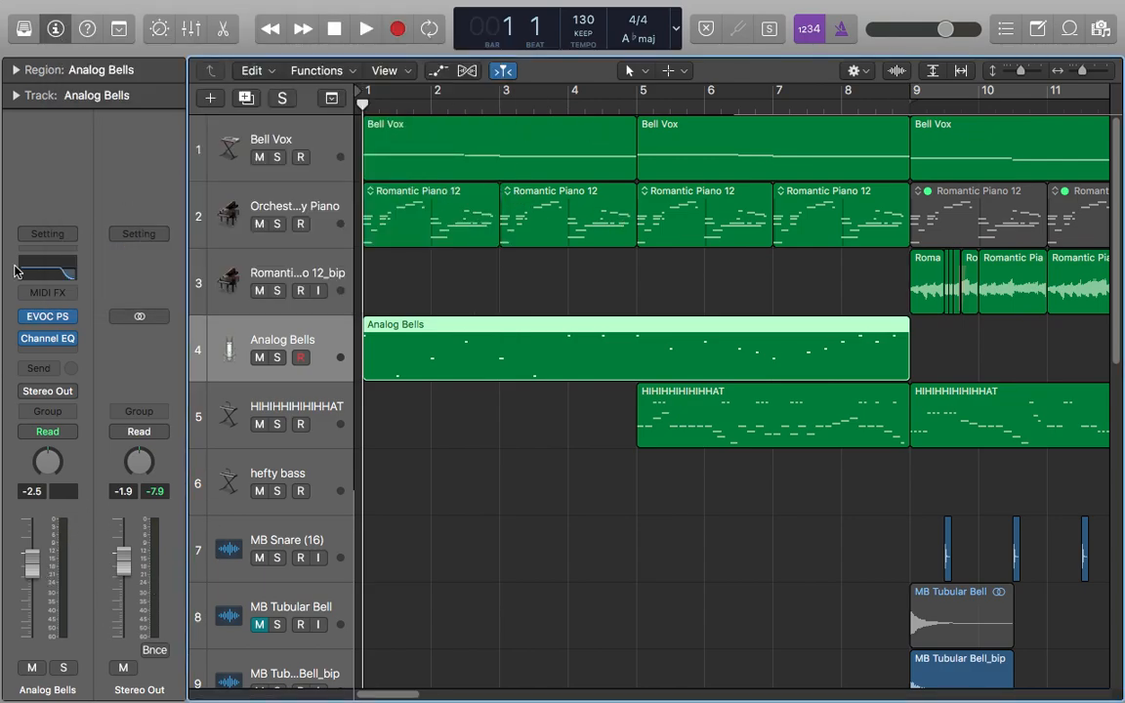
key(space)
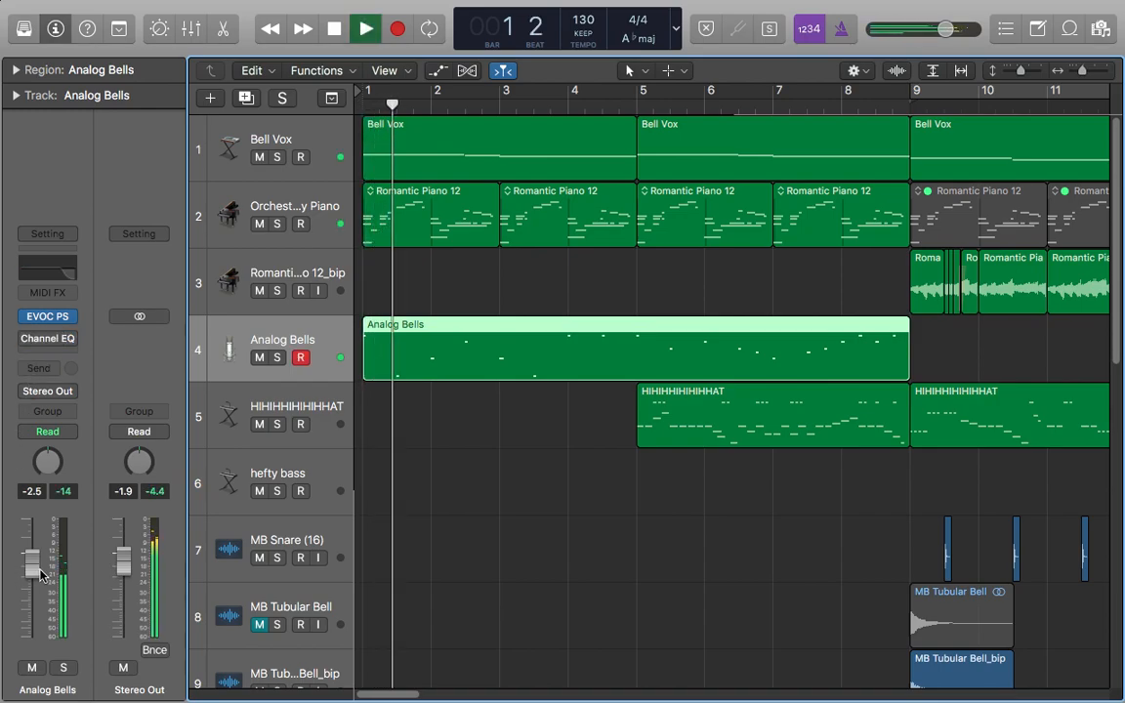
key(space)
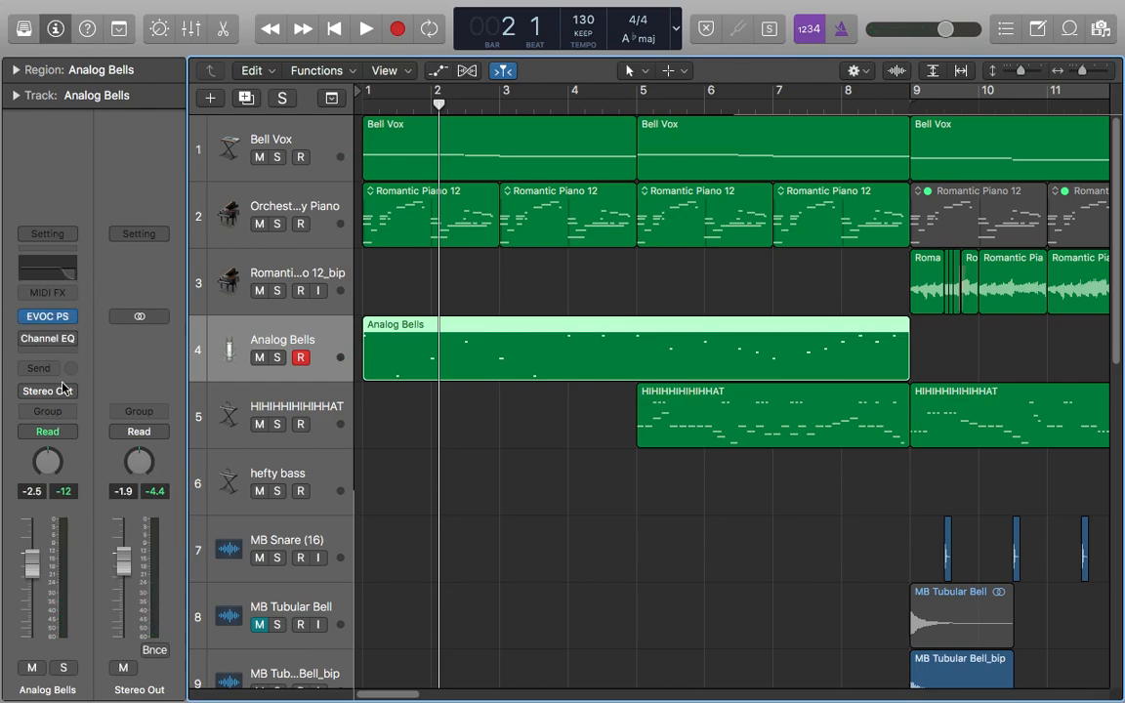
click(28, 339)
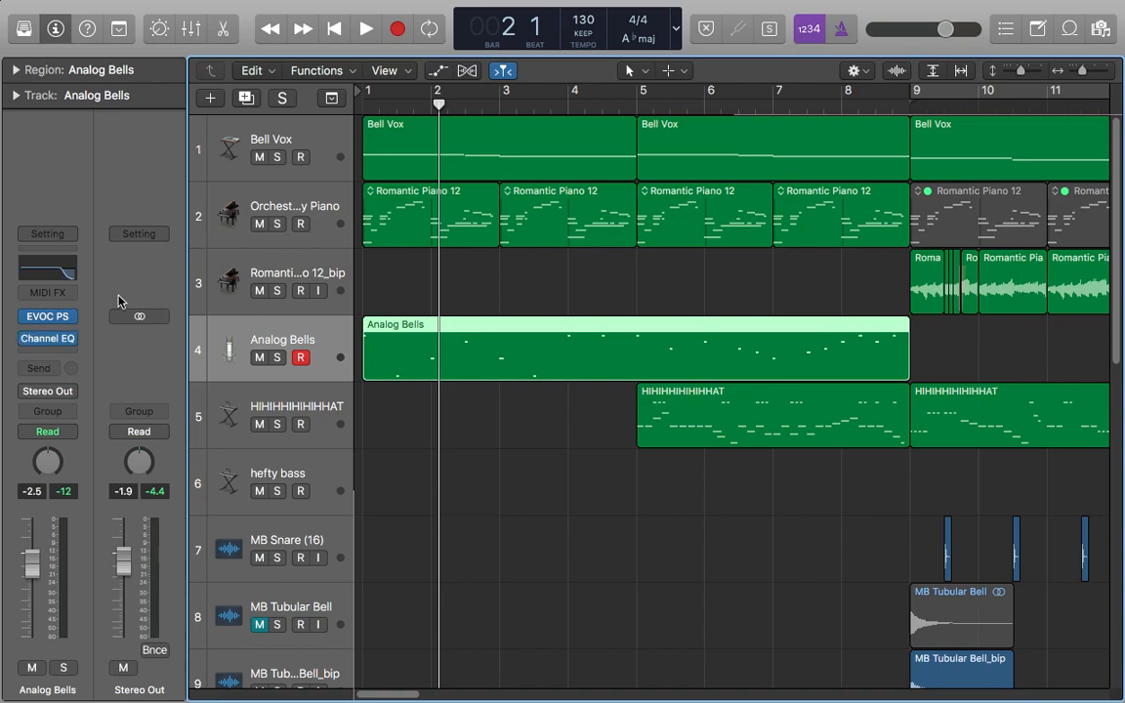
- Re-examine the high cut in the Analog Bells Channel EQ, close the plug-in window and return the playhead to bar 1
click(54, 266)
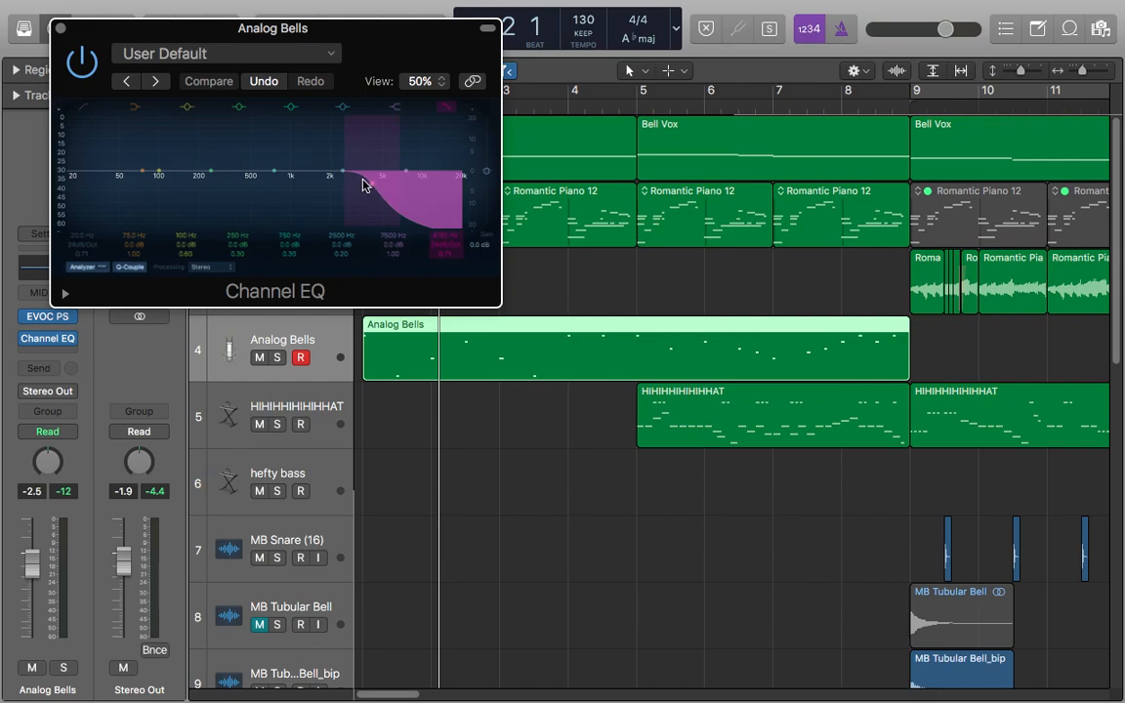
click(60, 29)
key(Return)
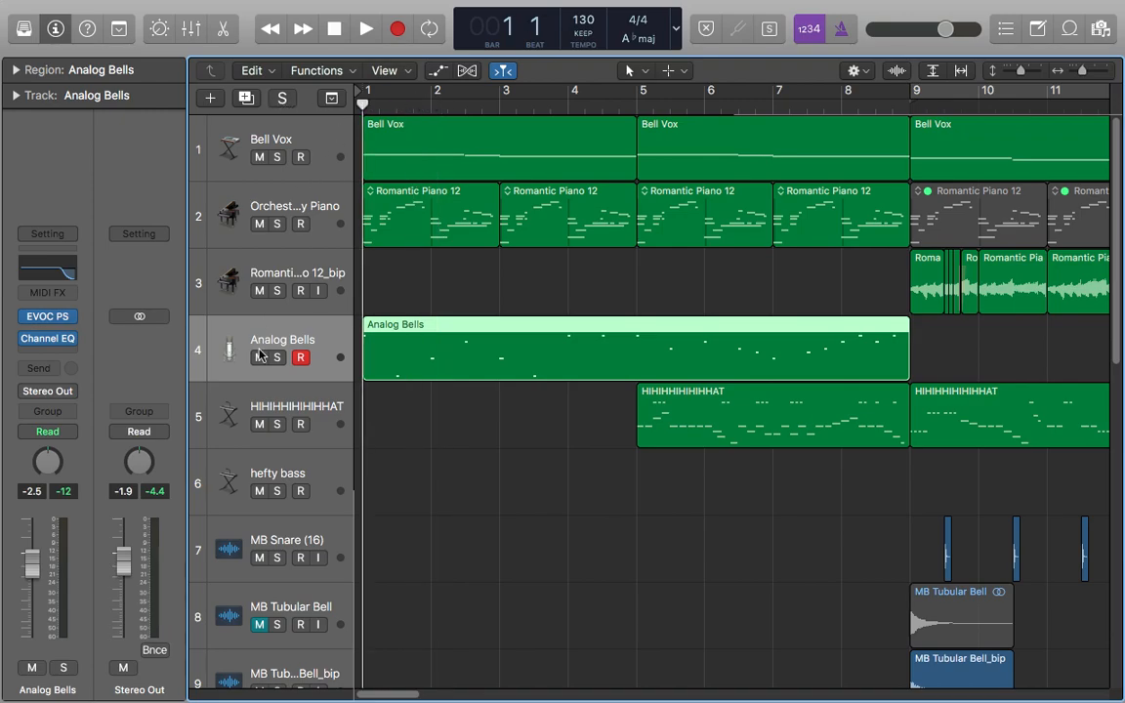
- Solo the Analog Bells track, play it from bar 1 through bar 8, and return the playhead to bar 1
click(279, 358)
key(space)
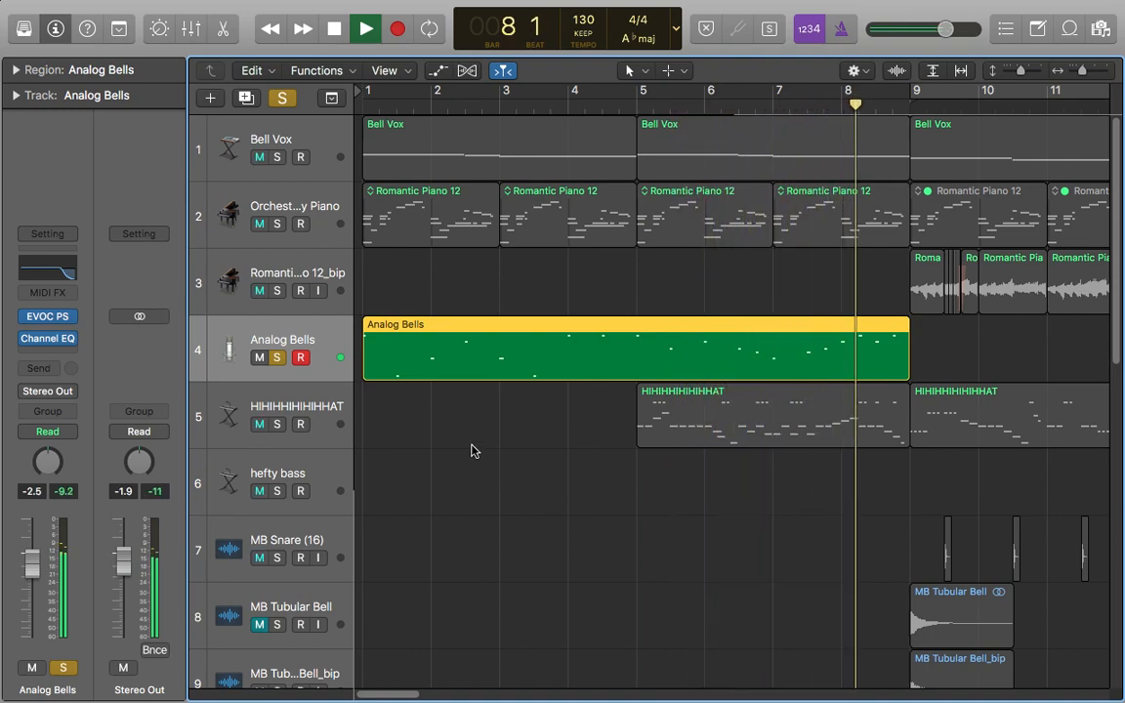
key(space)
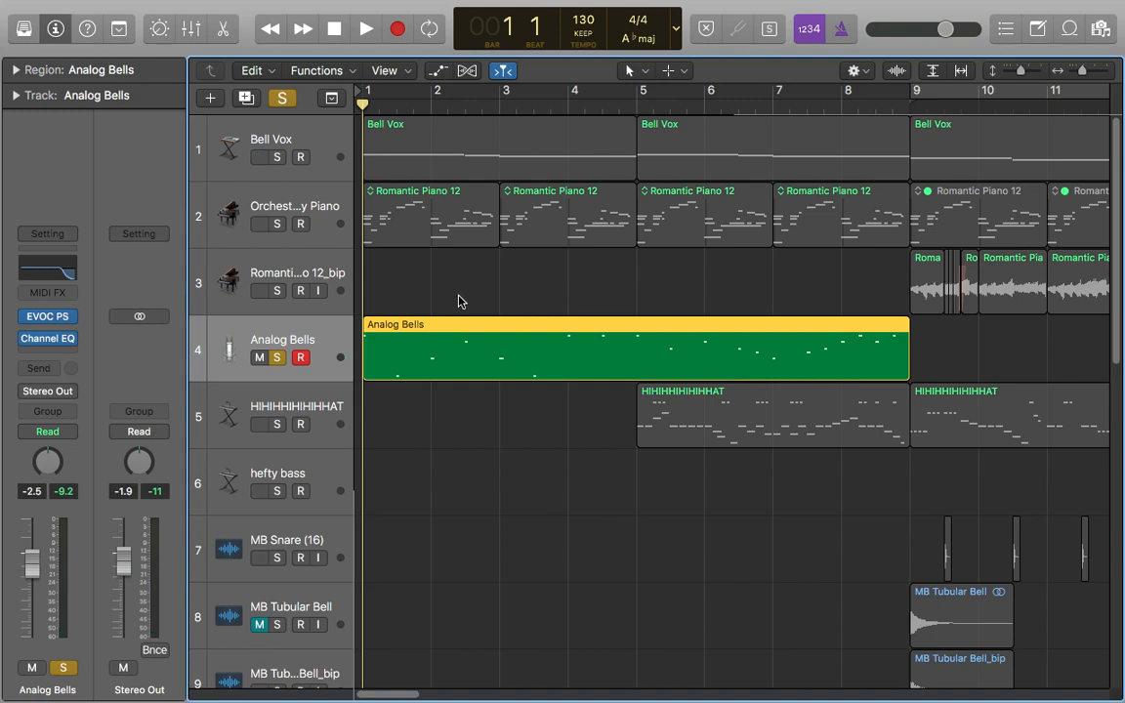
- Replay the soloed Analog Bells part in two-bar passages from bar 1 to bar 9, stop playback and turn off its solo
click(459, 298)
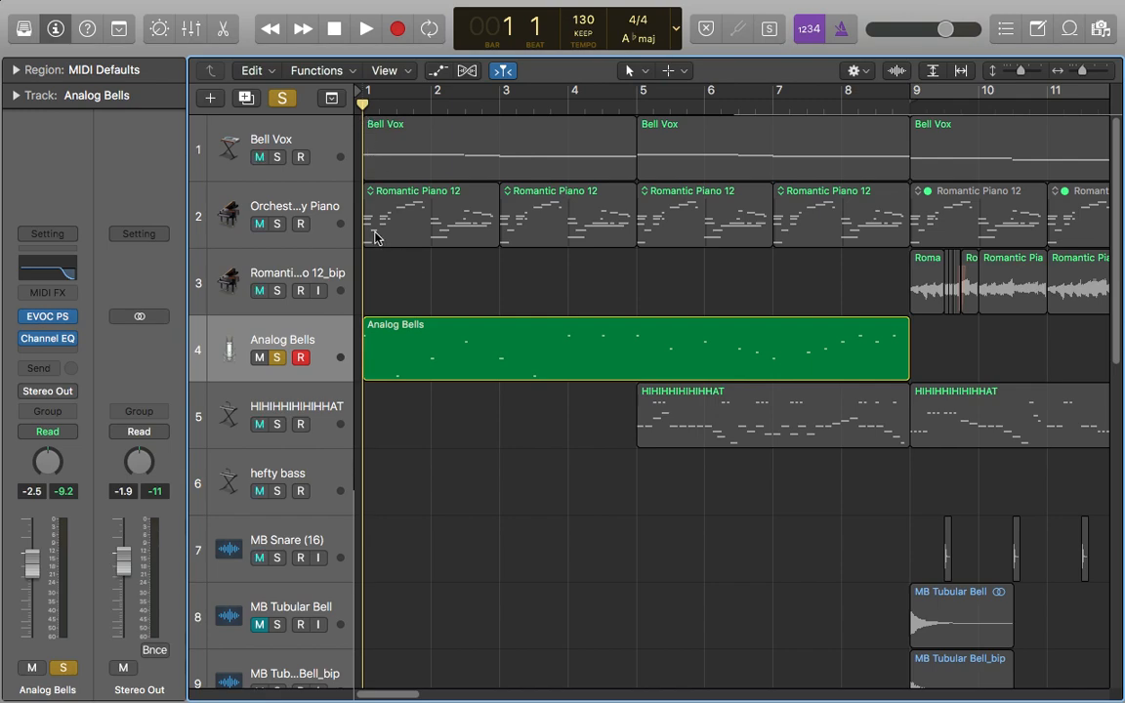
key(space)
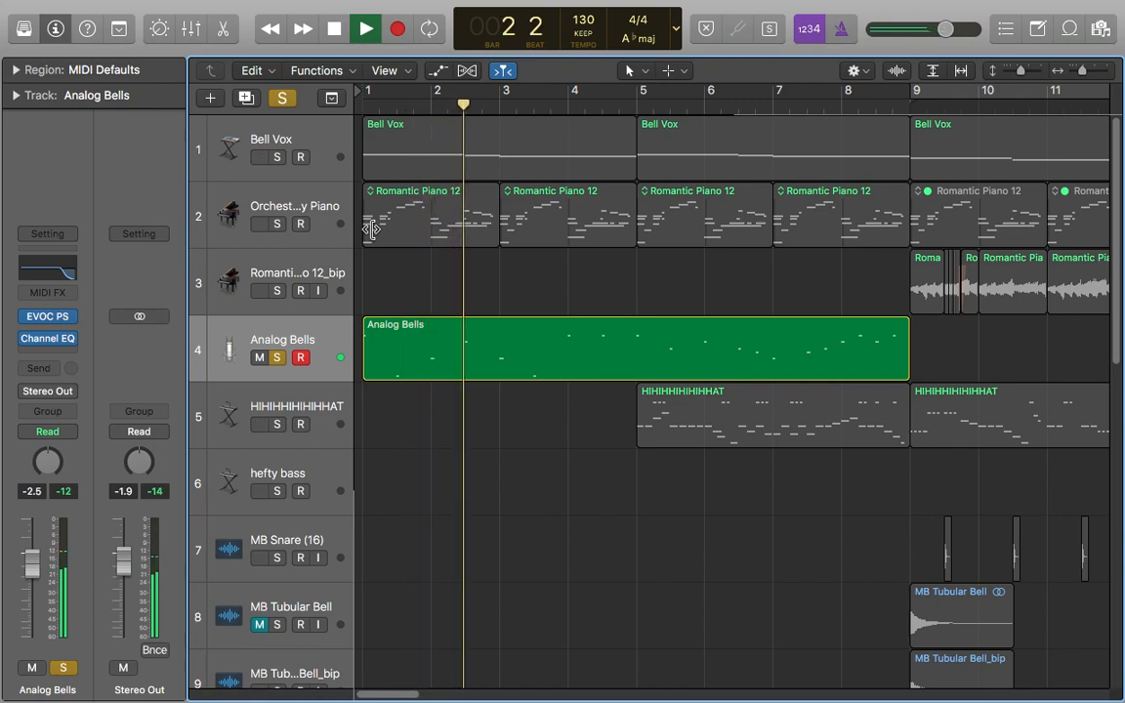
key(space)
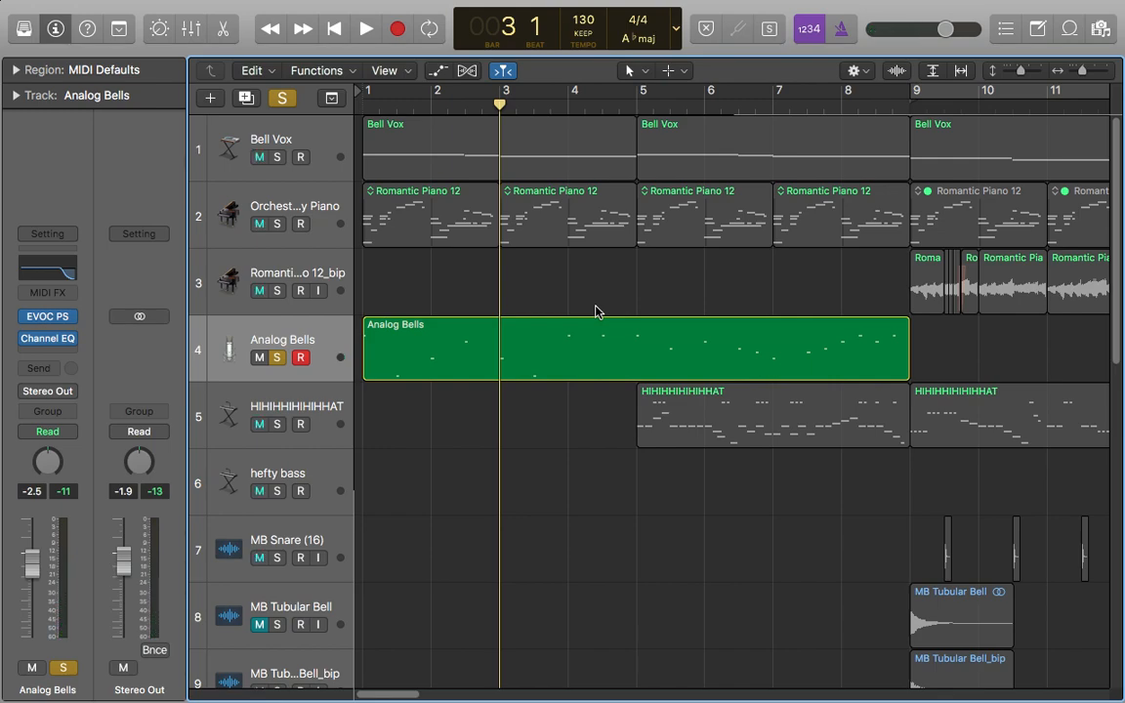
key(space)
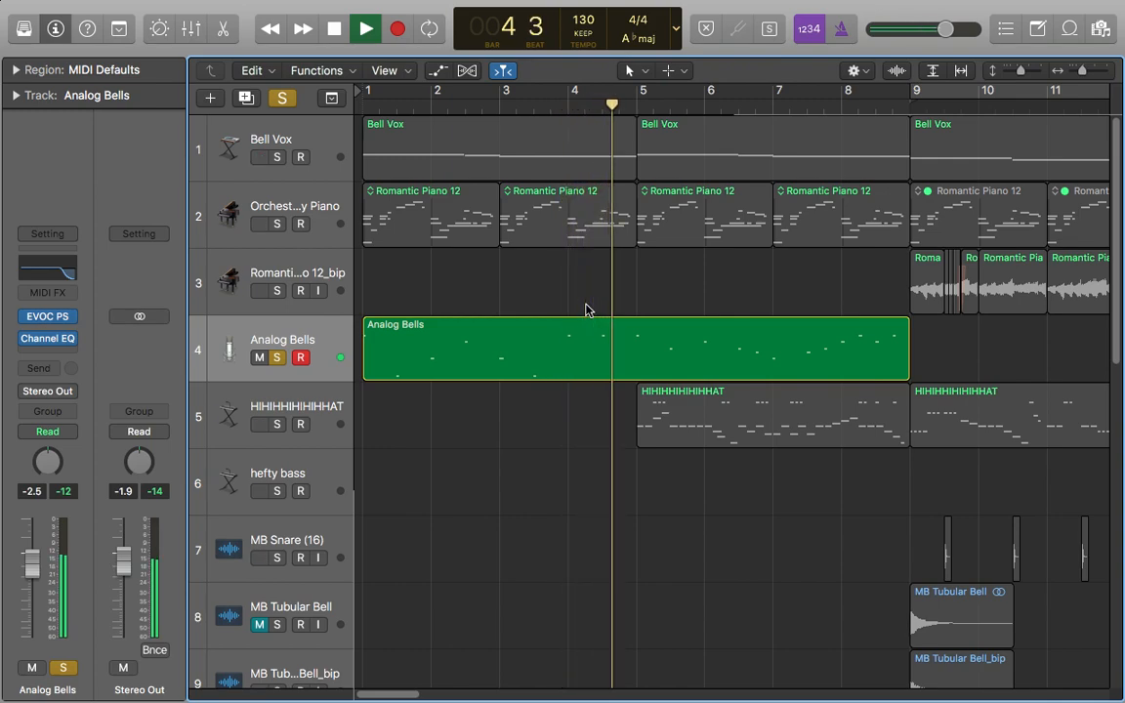
key(space)
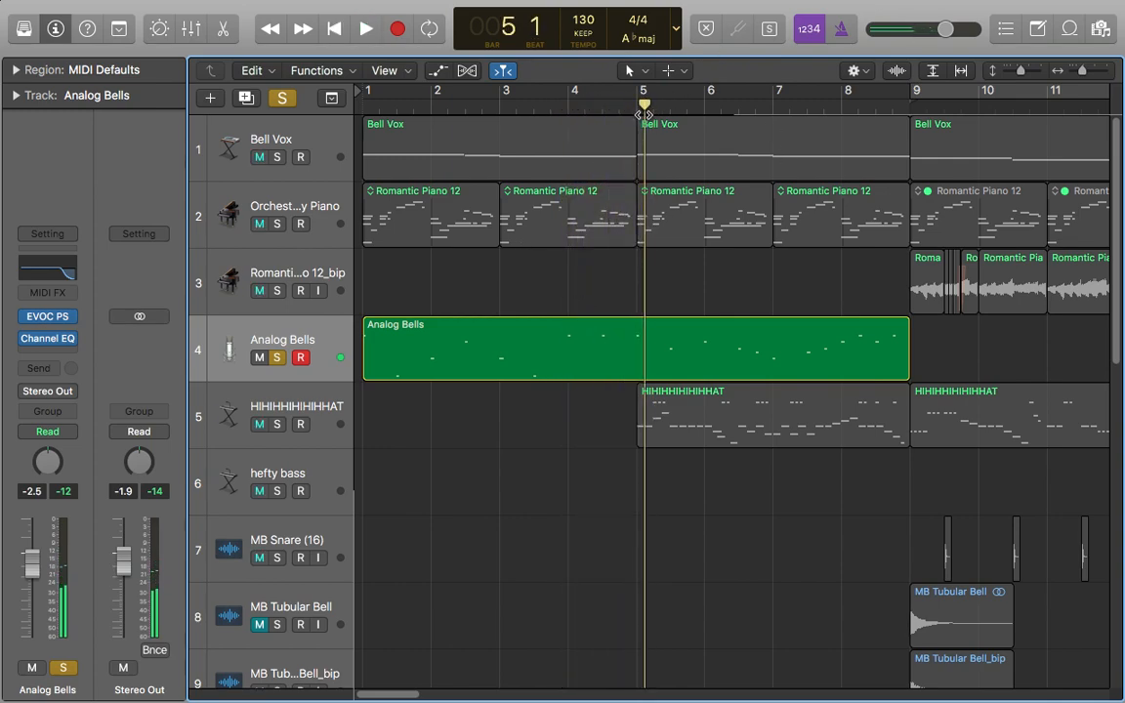
key(space)
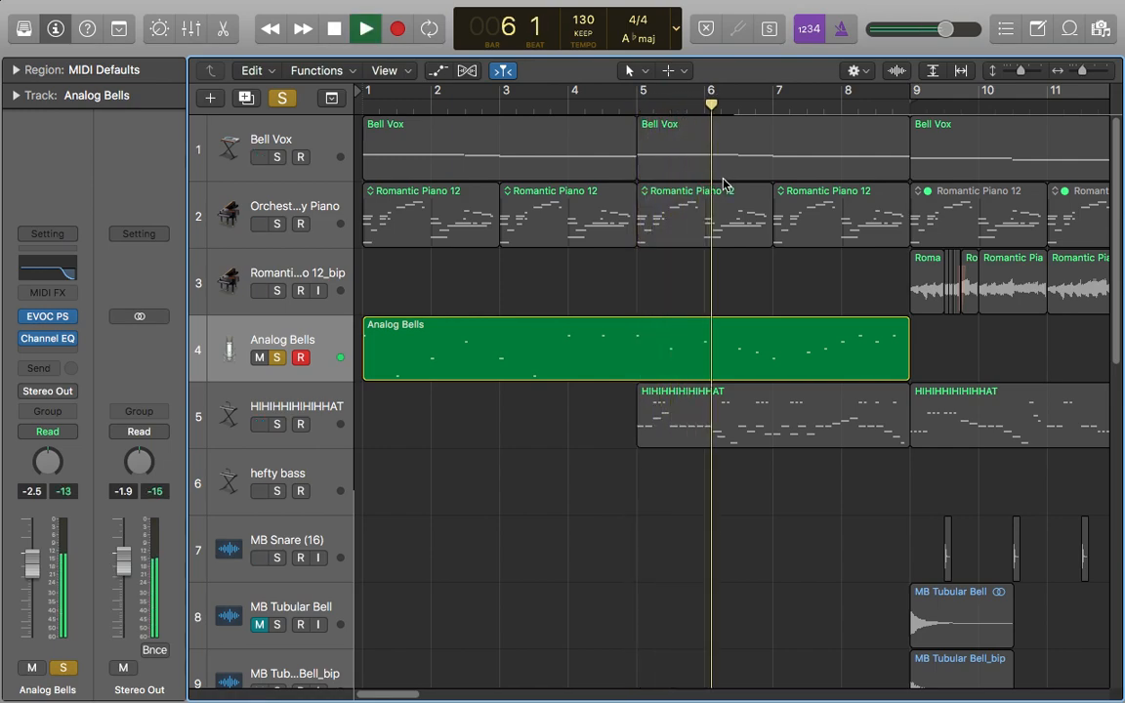
key(space)
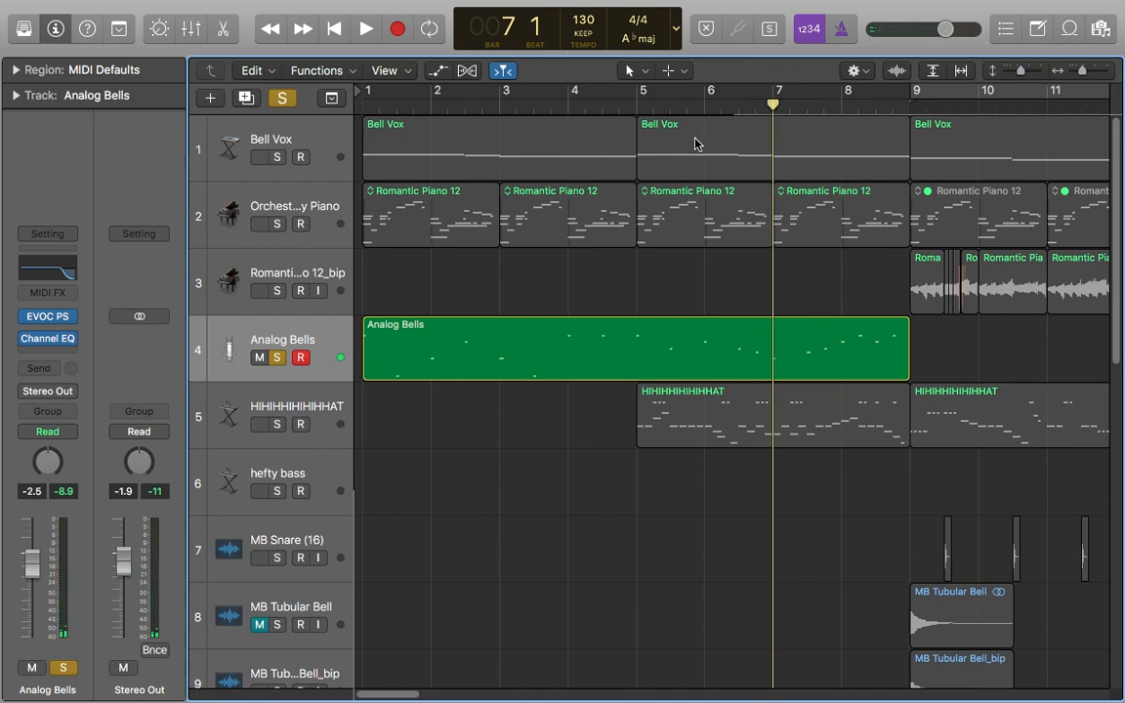
right_click(695, 144)
click(956, 379)
key(space)
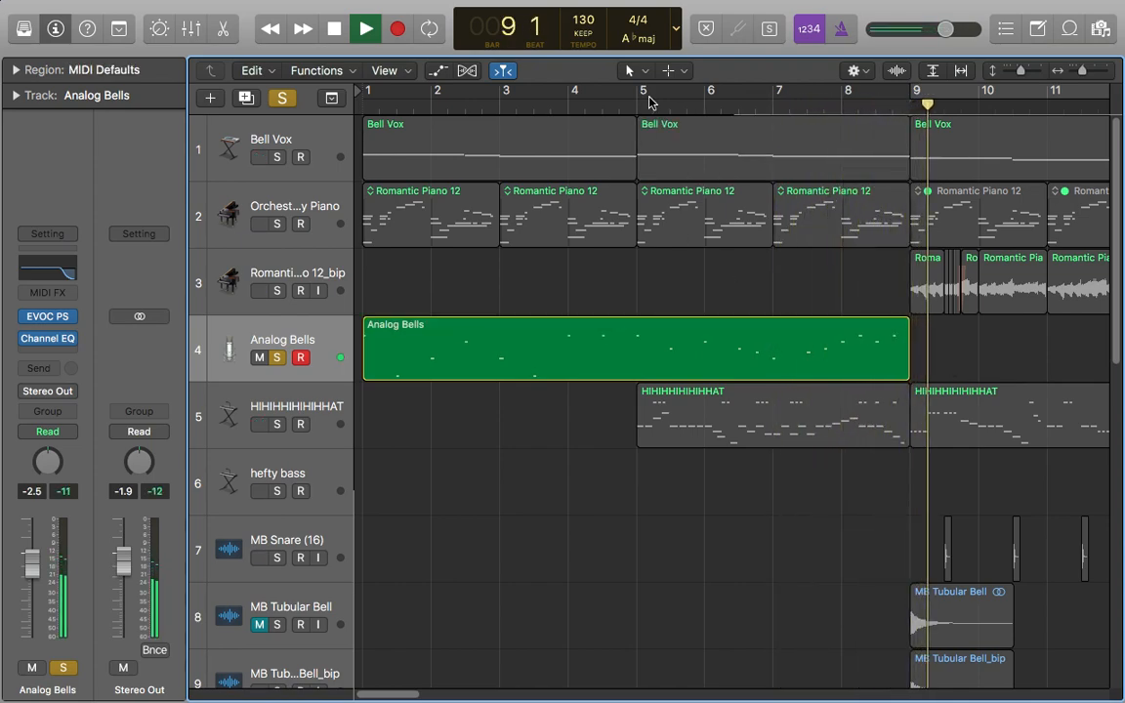
key(space)
key(s)
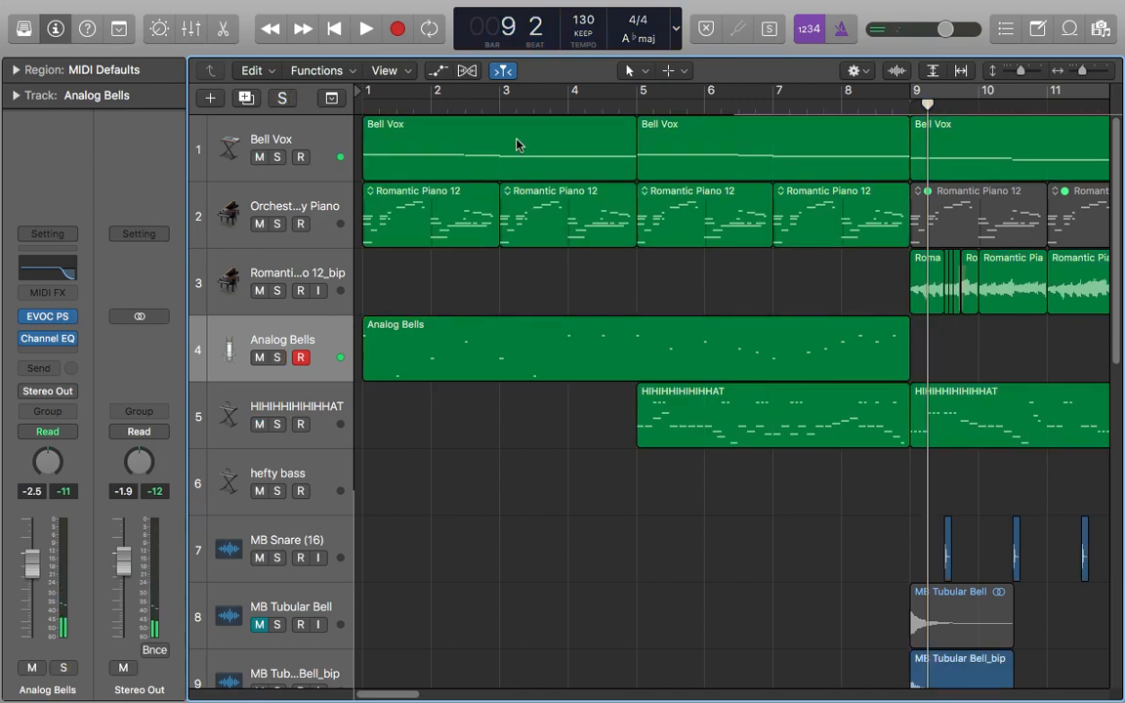
- Mute the hi-hat melody on track 5 and play the arrangement from bar 1 with more bars in view
key(Return)
click(264, 422)
drag(414, 105, 314, 105)
key(space)
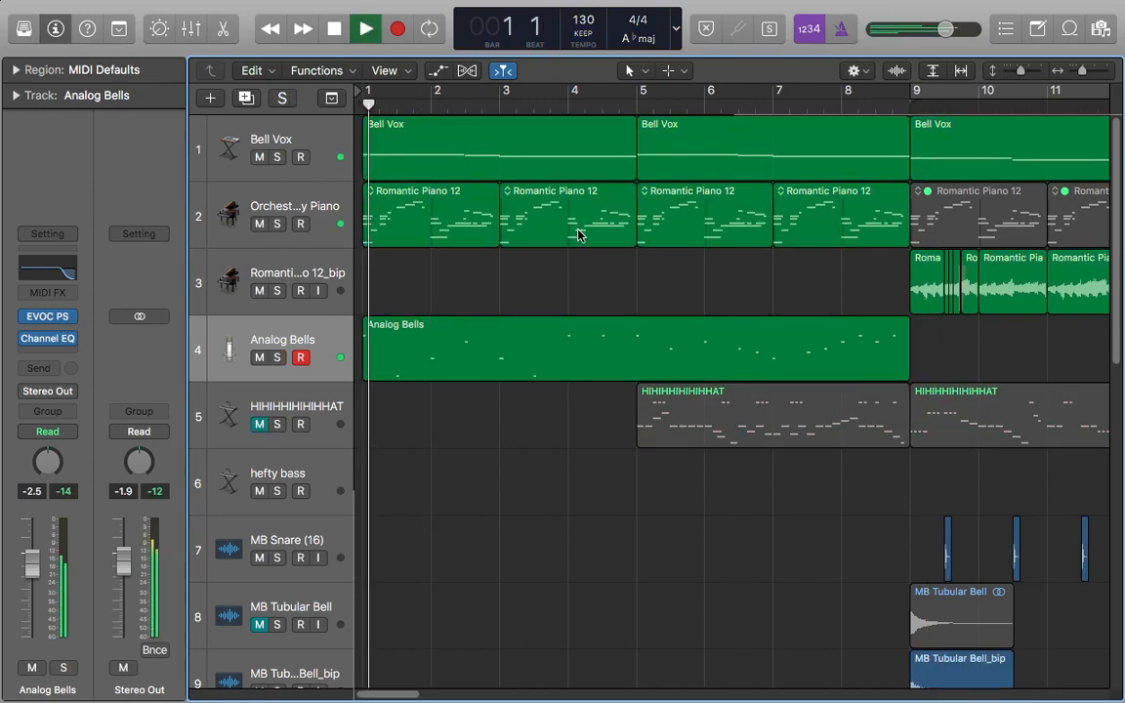
drag(1080, 73, 1075, 73)
scroll(766, 340, down, 2)
scroll(766, 346, up, 2)
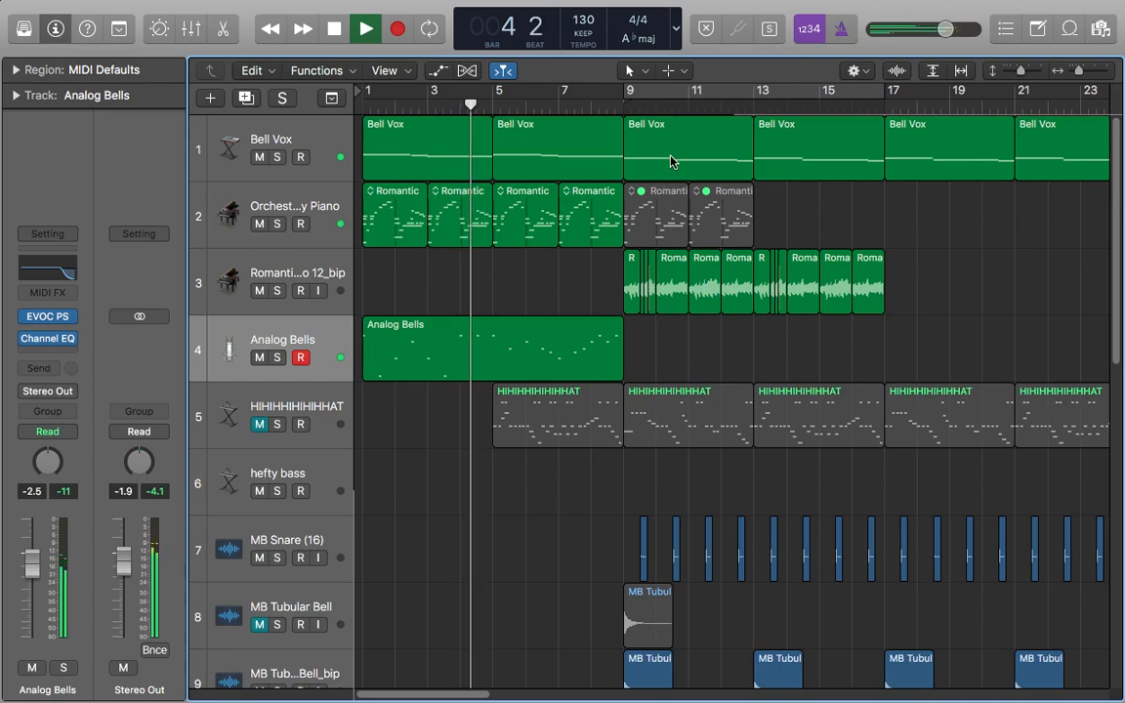
- Solo the Analog Bells, Orchestra Steinway Piano and Bell Vox tracks together while playing through bar 8
key(s)
click(277, 223)
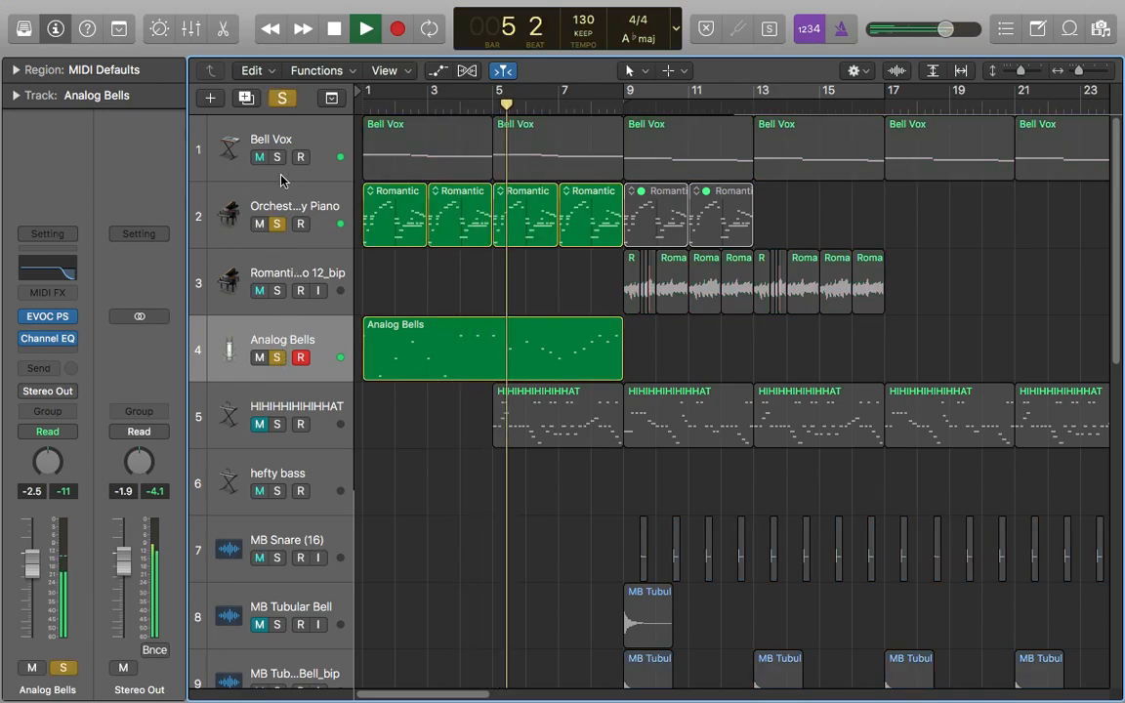
click(276, 157)
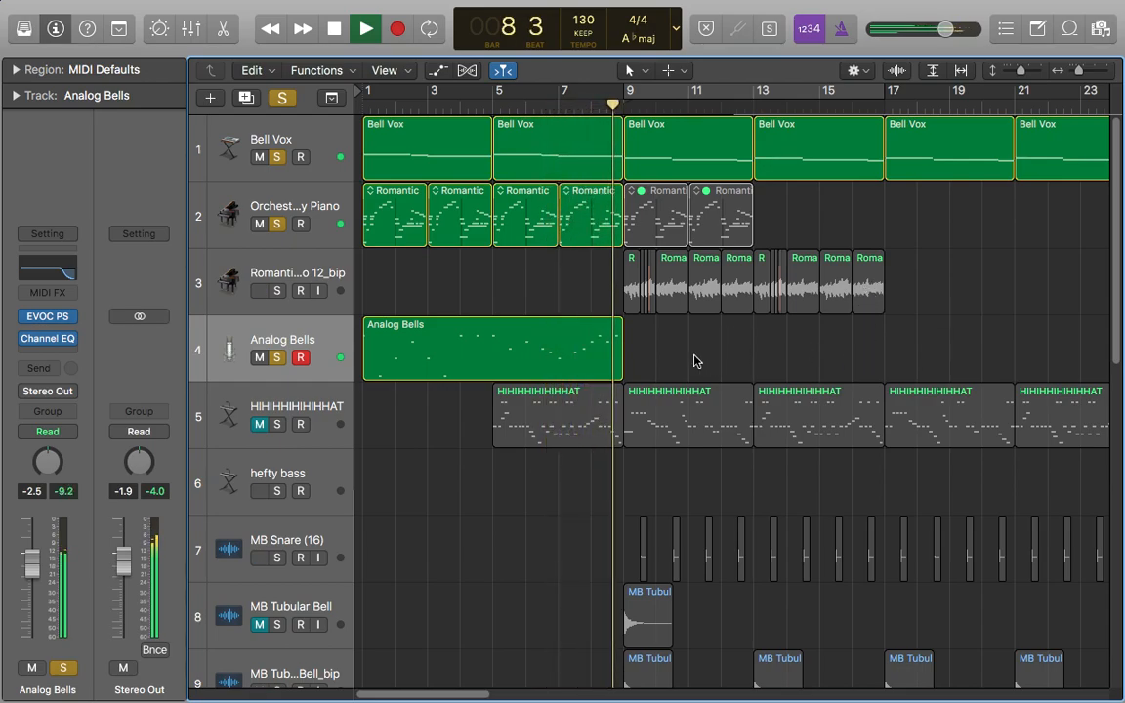
- Stop playback, clear all solos, place the playhead at bar 9 and unmute the hi-hat melody on track 5
key(space)
click(282, 98)
drag(609, 105, 626, 106)
drag(1080, 71, 1078, 72)
click(259, 430)
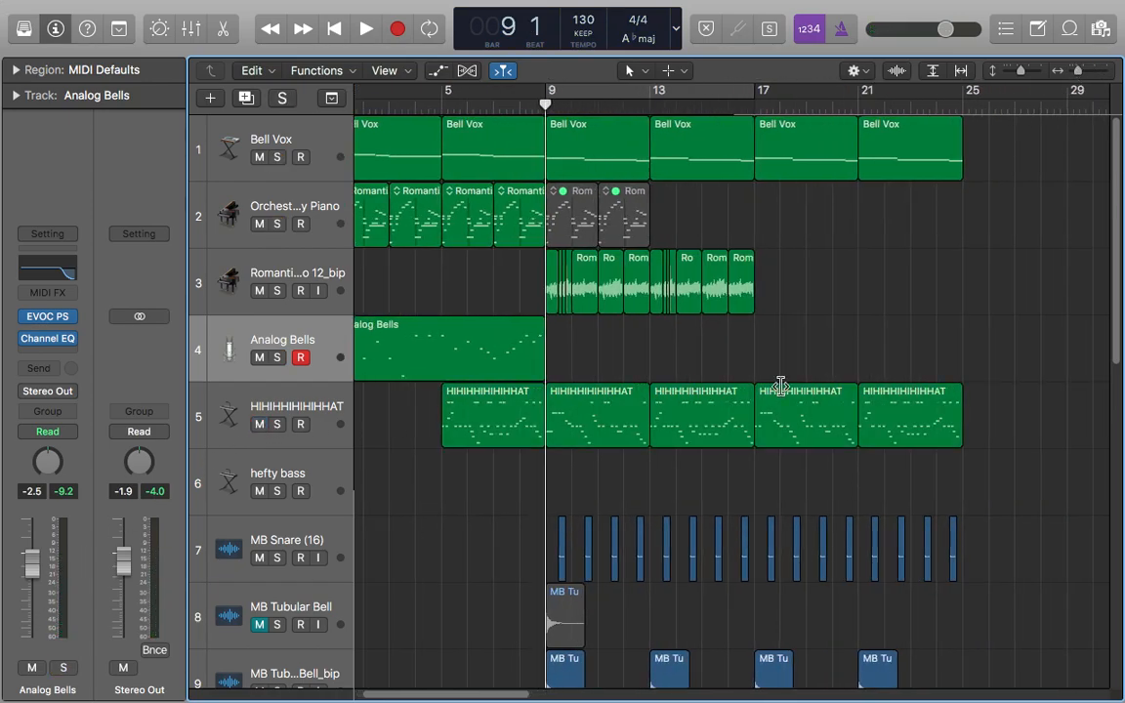
- Look over the bass, drum and vocal tracks that play from around bar 9 onward
scroll(908, 371, down, 10)
scroll(884, 377, down, 5)
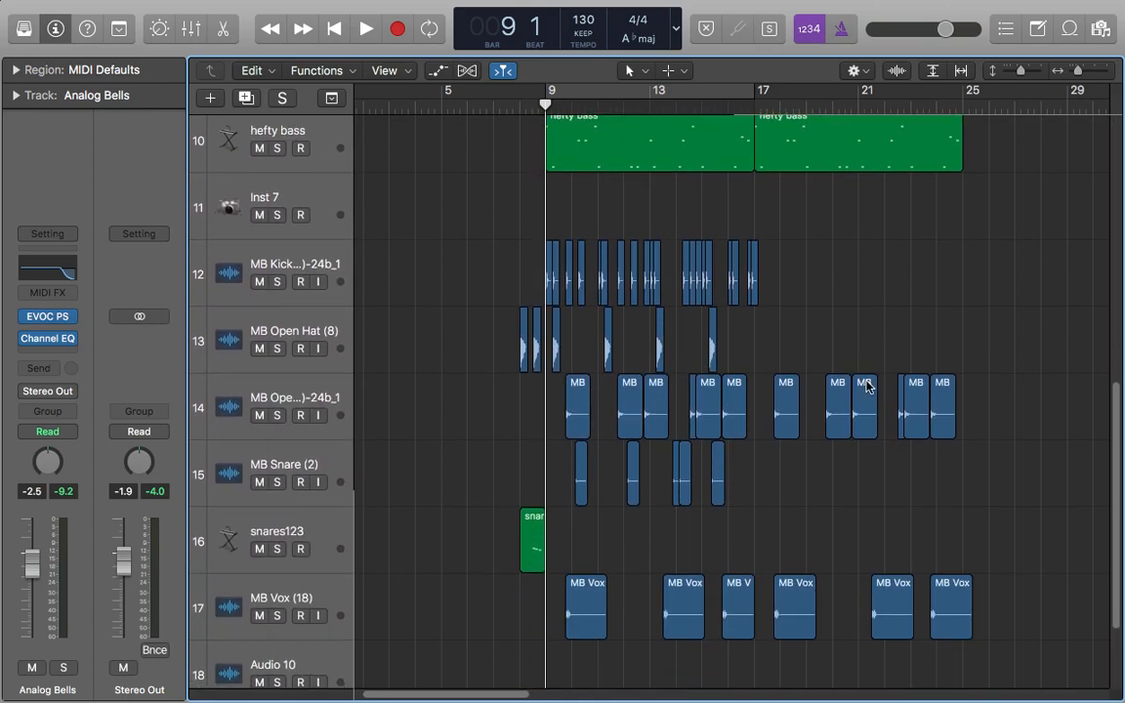
scroll(861, 389, up, 12)
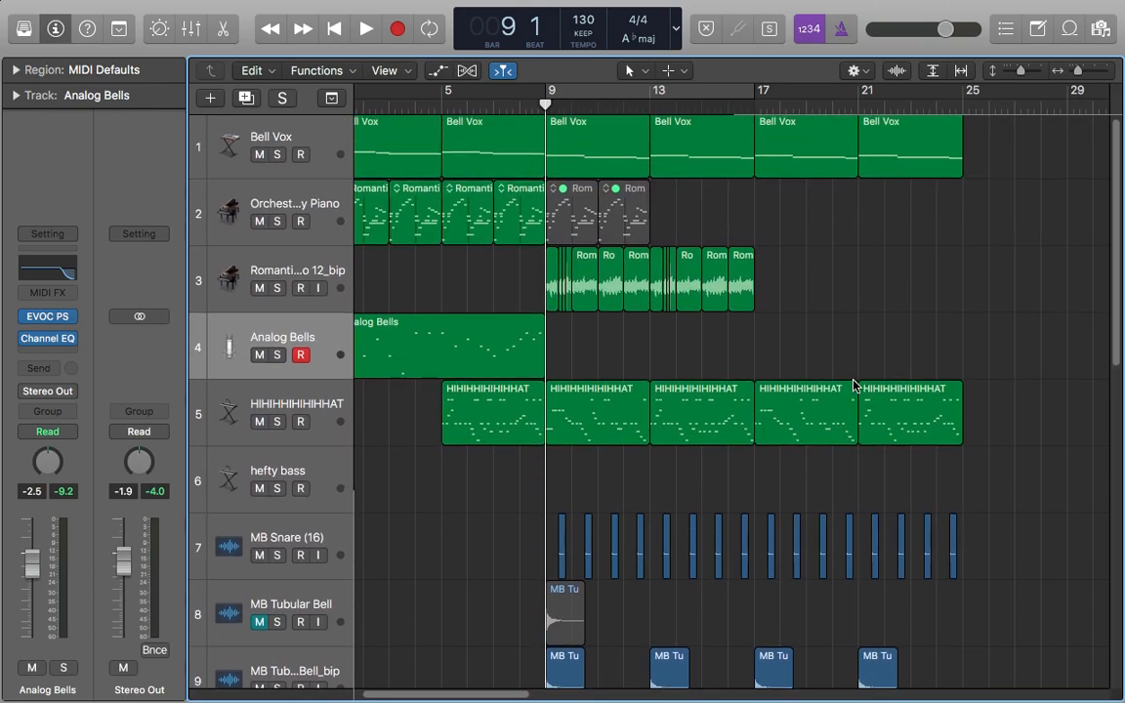
- Examine the chopped Romantic Piano 12_bip audio regions between bars 9 and 17 at closer range
drag(801, 286, 932, 297)
mouse_move(859, 283)
mouse_down()
mouse_move(478, 282)
mouse_move(862, 280)
mouse_up()
drag(849, 275, 487, 295)
click(509, 297)
drag(1079, 79, 1097, 78)
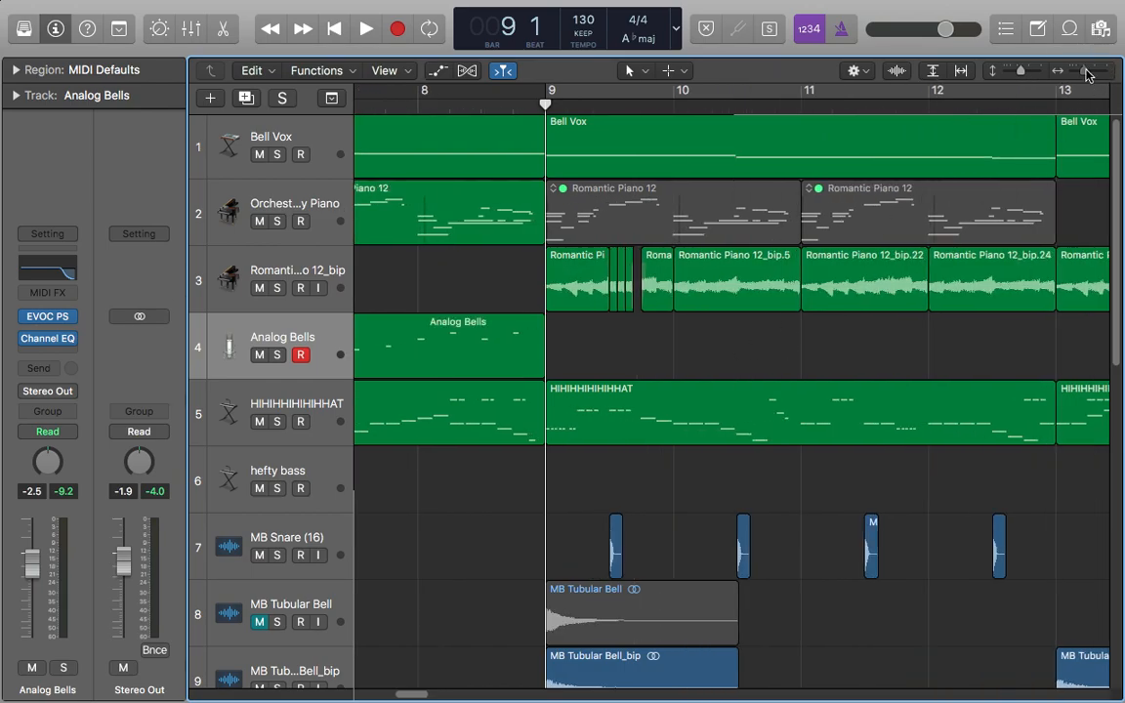
drag(1087, 75, 1085, 75)
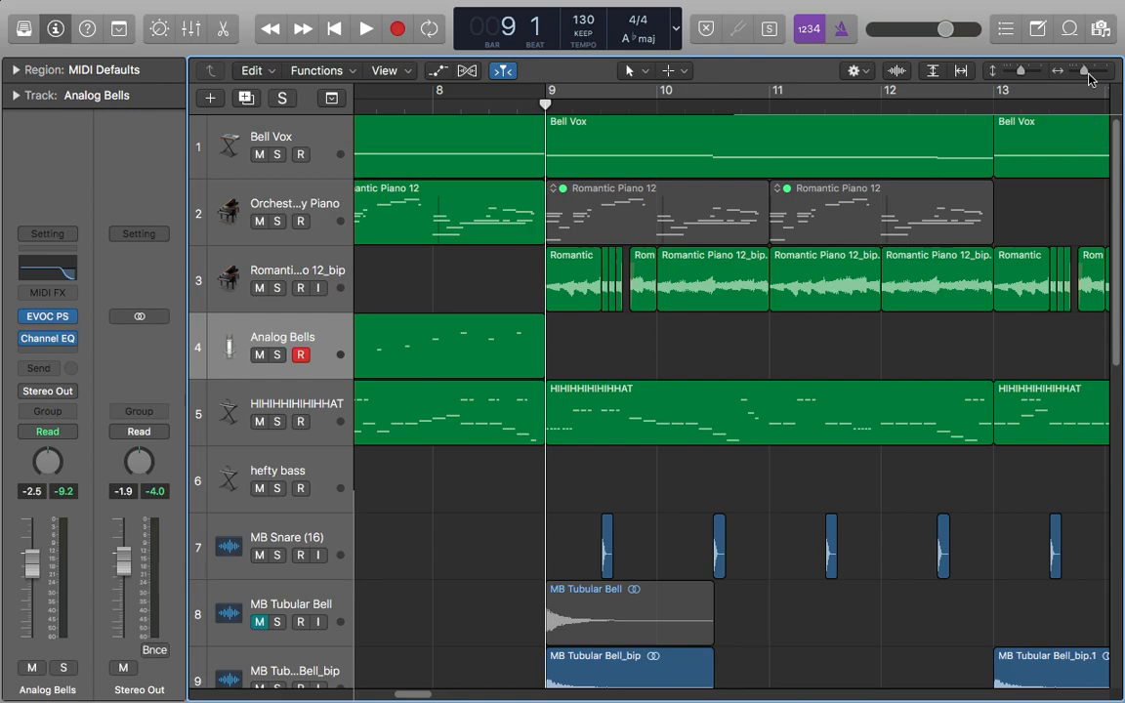
drag(1084, 72, 1080, 71)
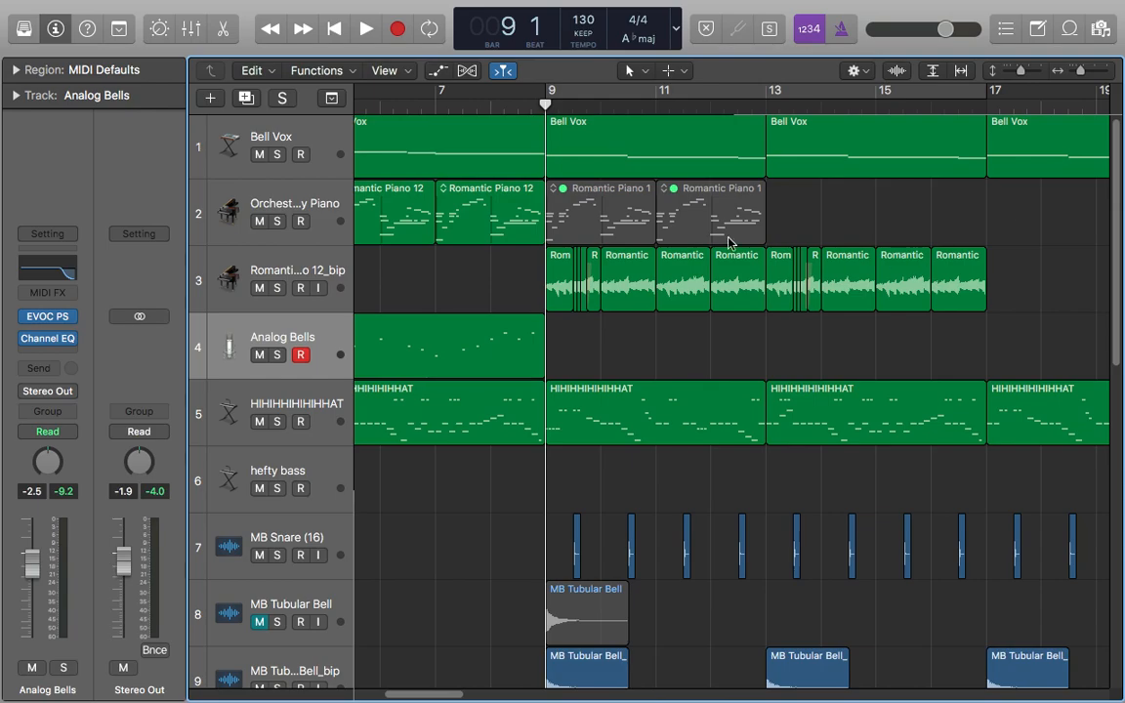
- Unmute the two Romantic Piano 12 loops between bars 9 and 13, and select the Romantic Piano 12_bip track
drag(796, 212, 574, 205)
right_click(605, 196)
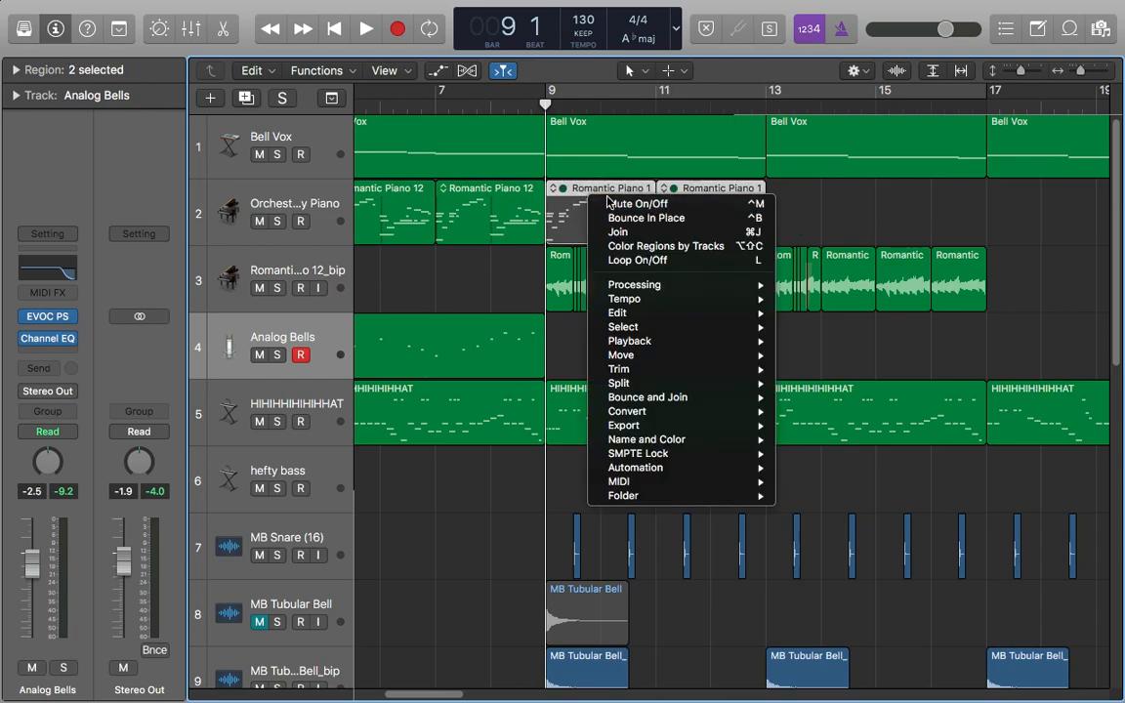
click(1110, 336)
key(ctrl+m)
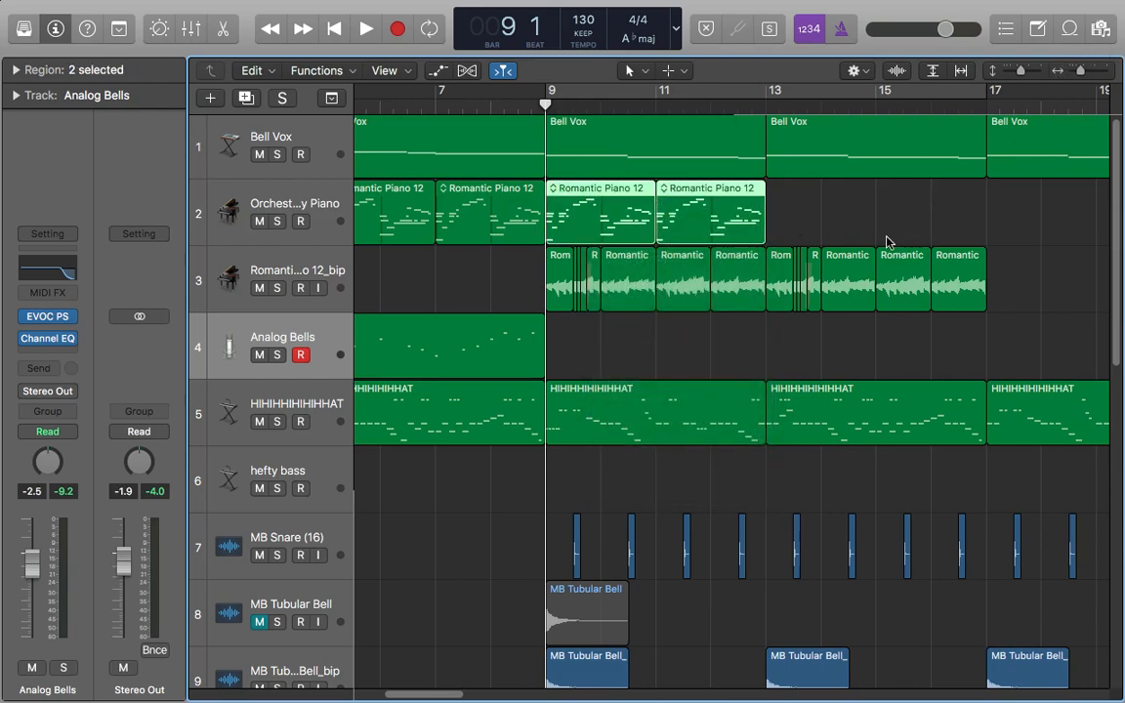
click(312, 266)
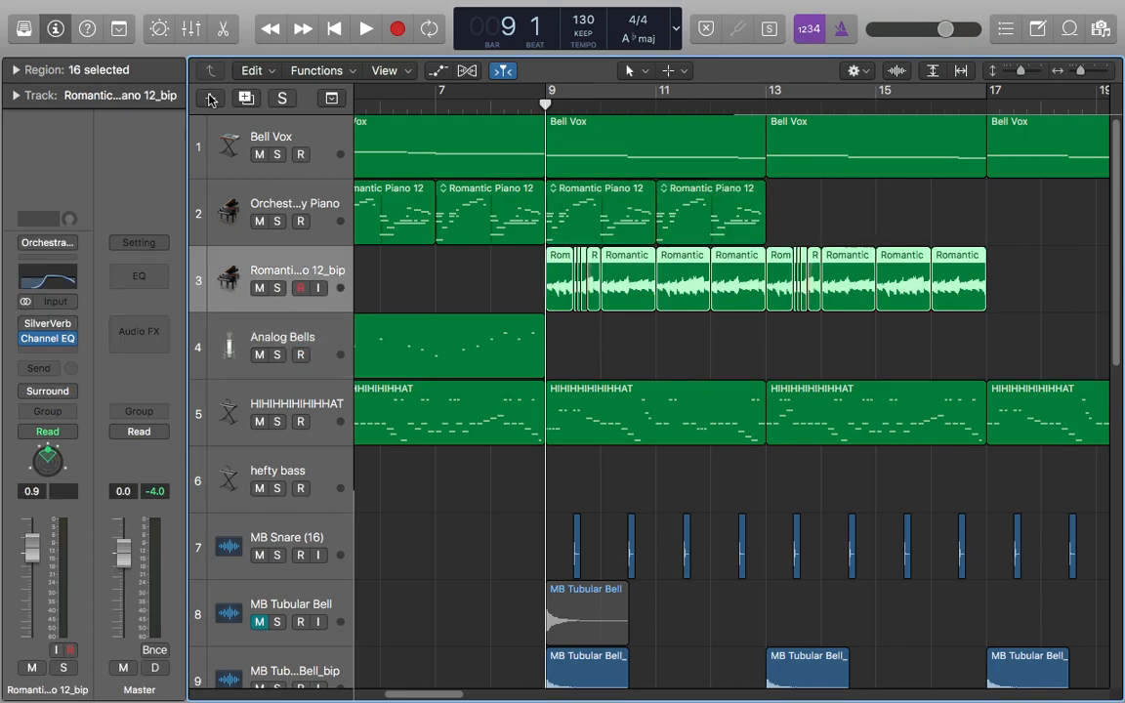
- Create one new audio track and arrange the Romantic Piano 12_bip track directly beneath it
click(209, 97)
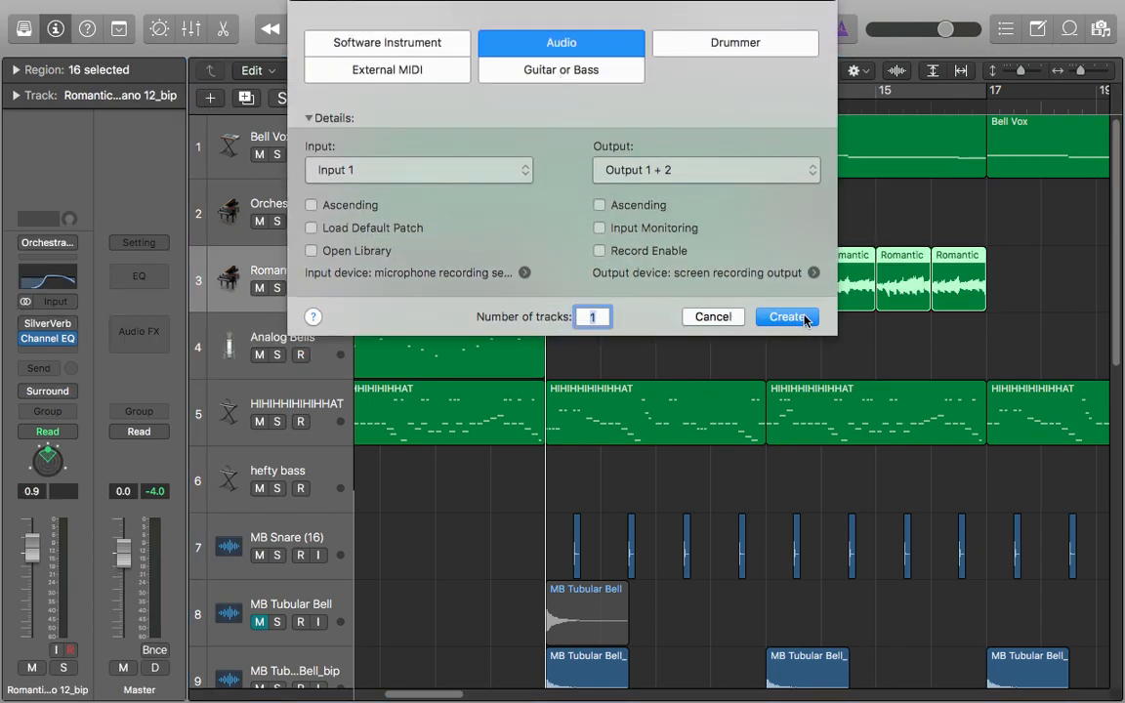
click(787, 316)
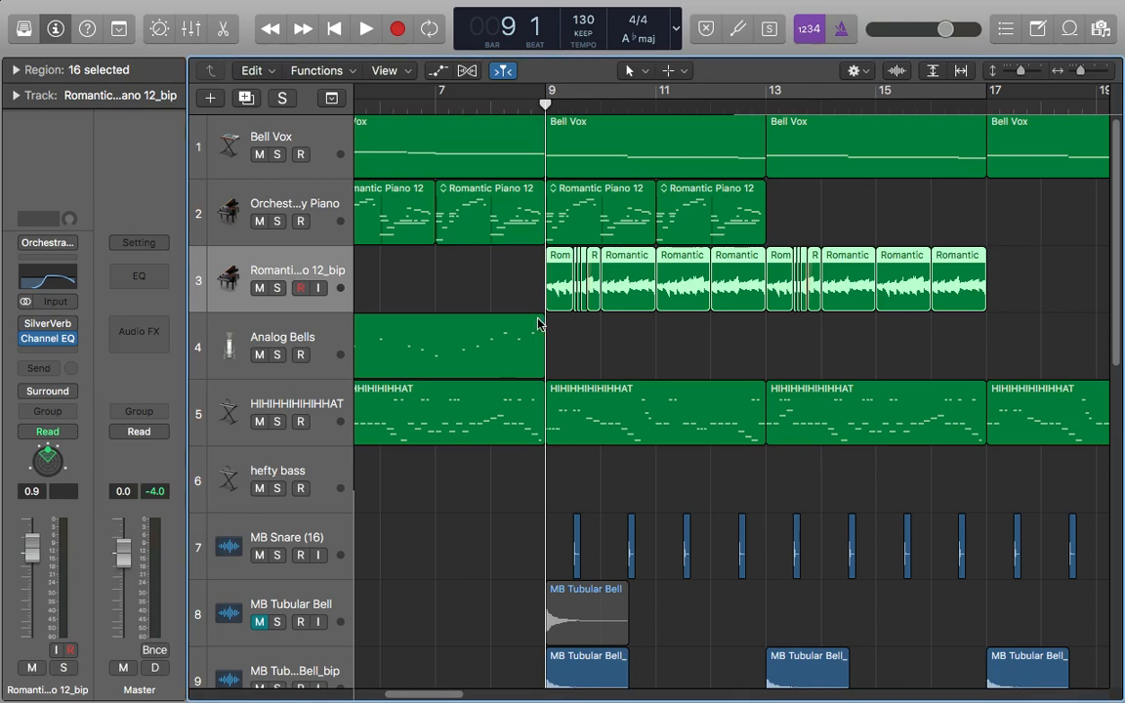
drag(243, 272, 244, 353)
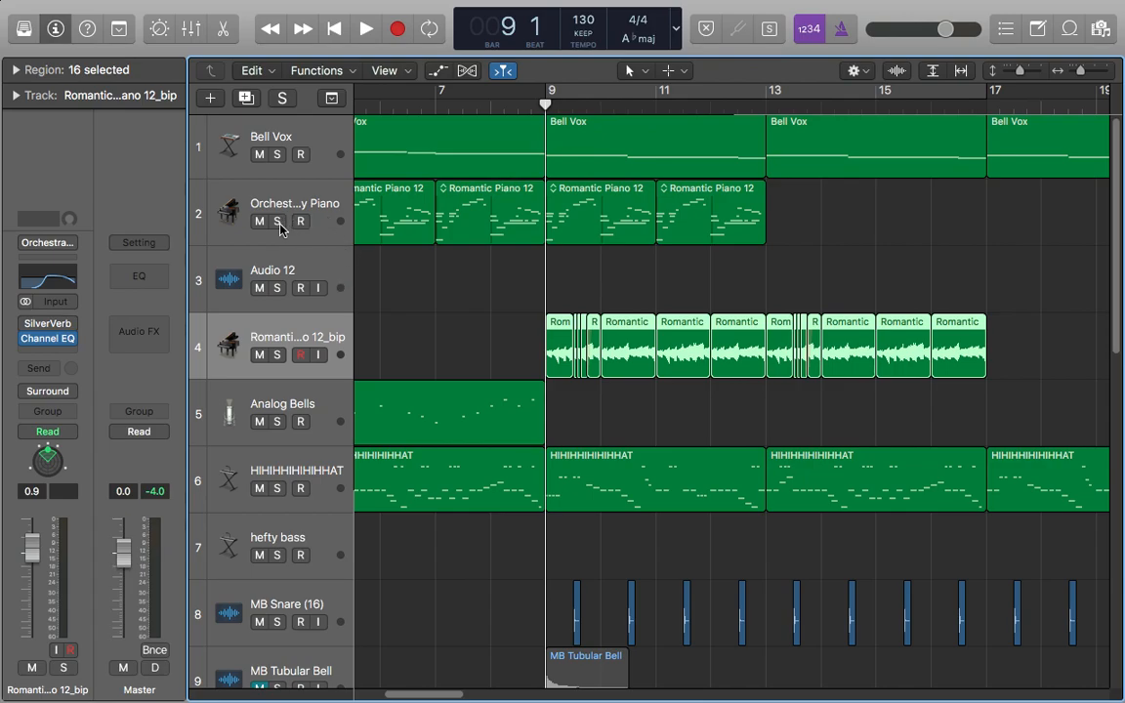
- Solo the Romantic Piano 12_bip track, play its chopped regions from bar 9, and return the playhead to bar 9
click(277, 354)
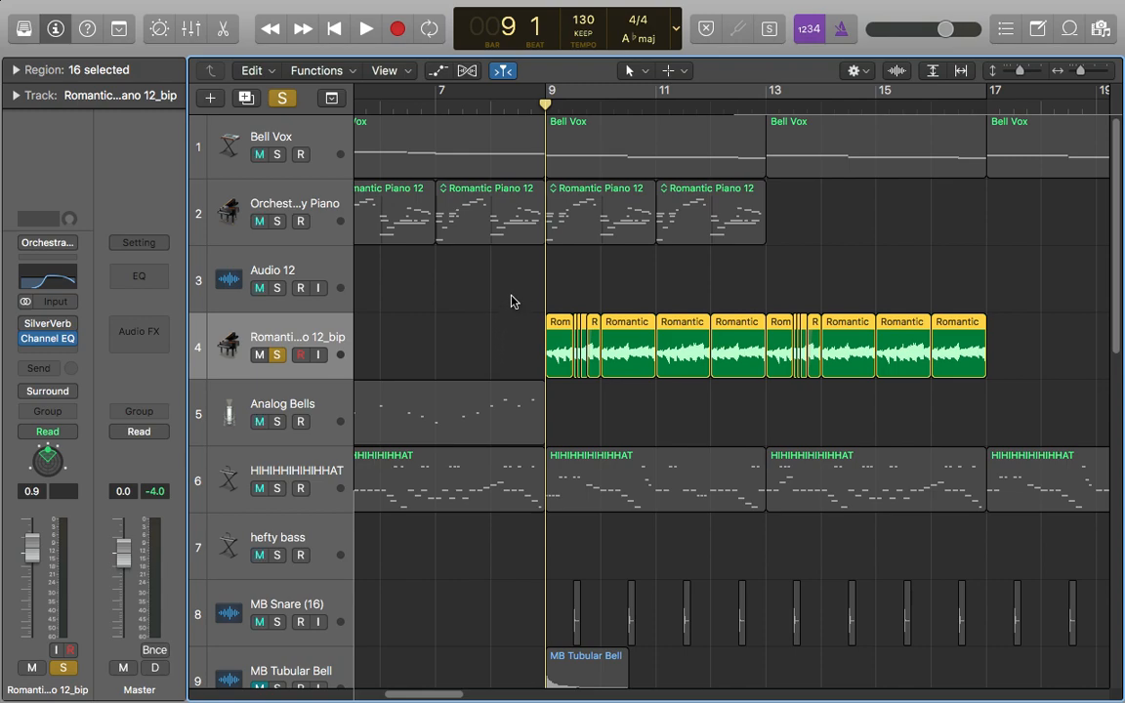
click(699, 294)
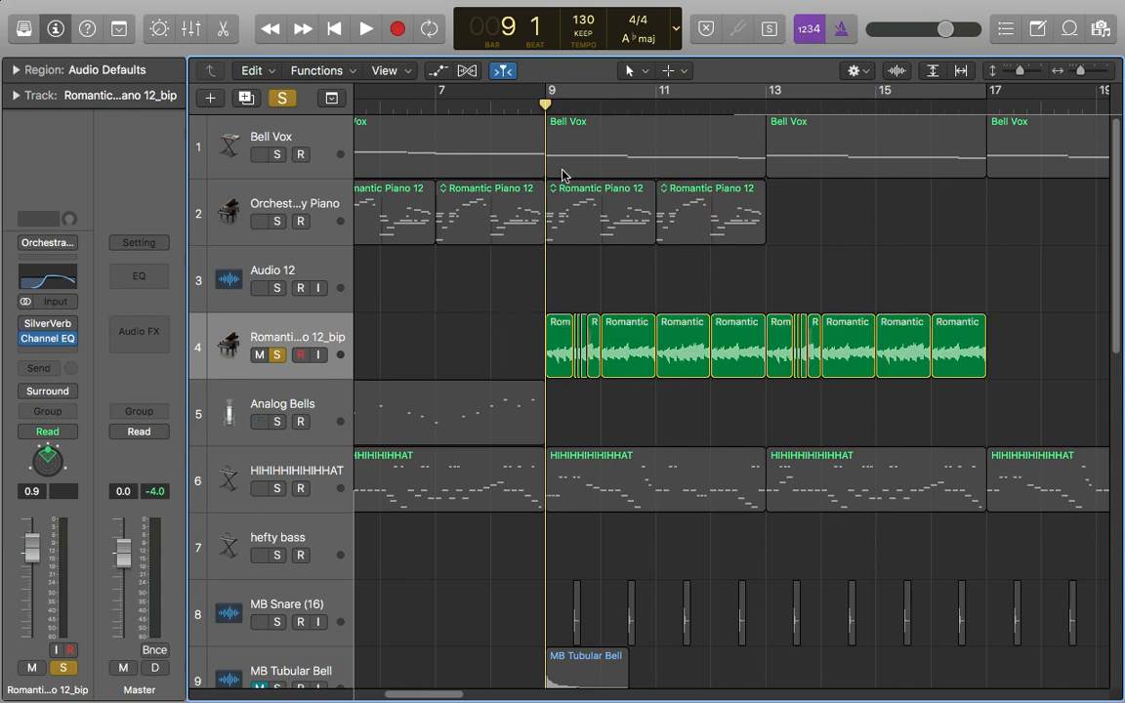
key(space)
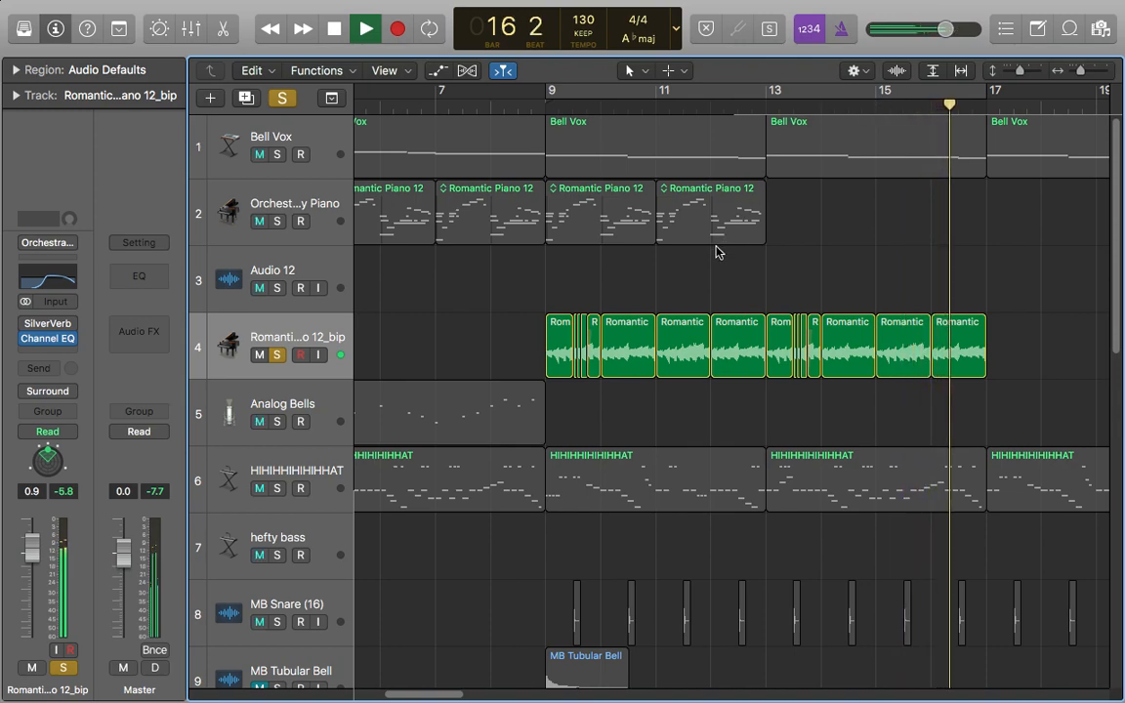
key(space)
drag(712, 104, 548, 124)
drag(115, 95, 251, 151)
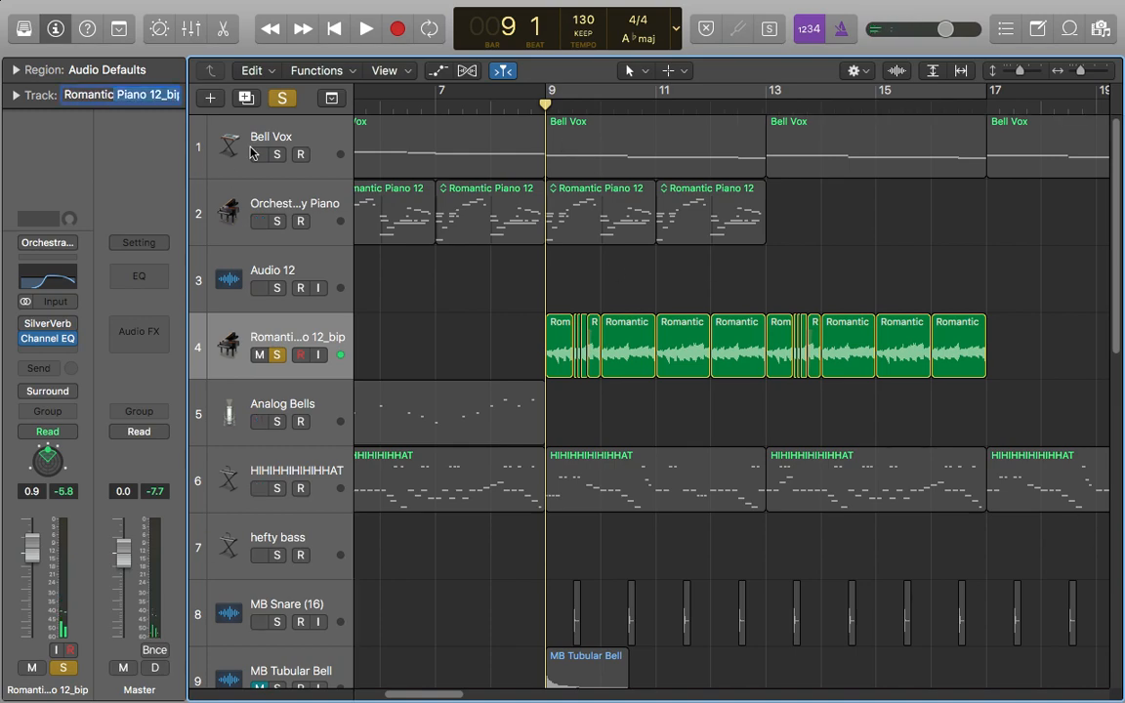
click(549, 309)
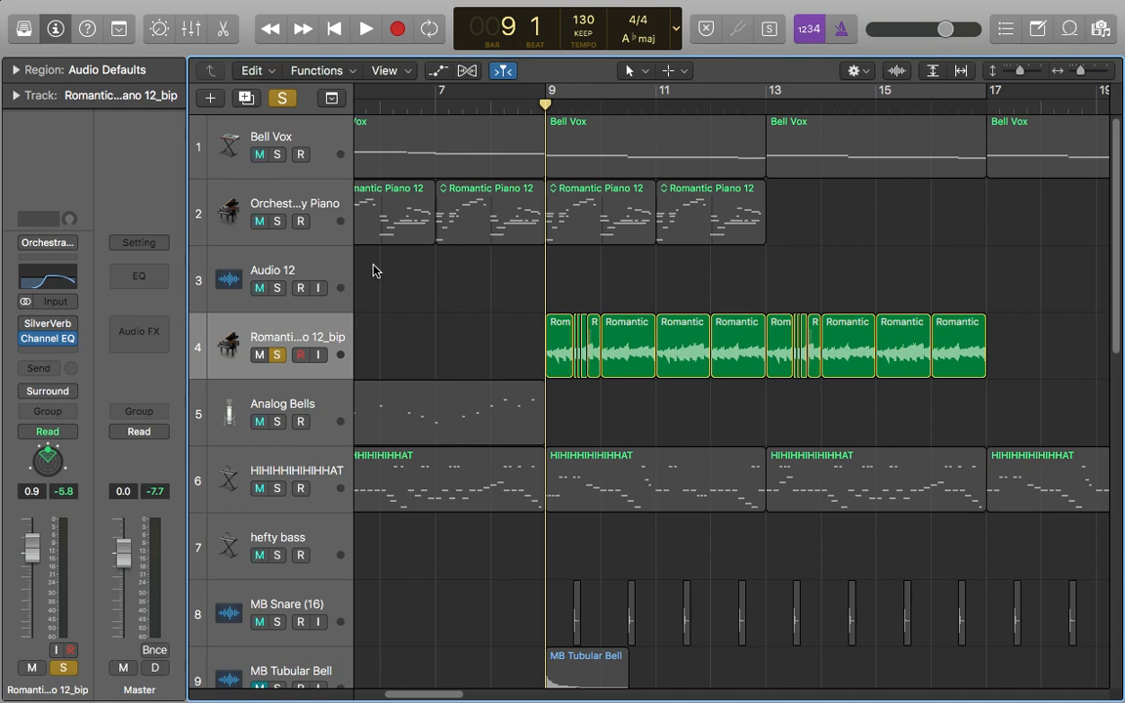
- Solo only the orchestral piano track in place of the chopped one, and play its Romantic Piano 12 loops from bar 9
click(276, 221)
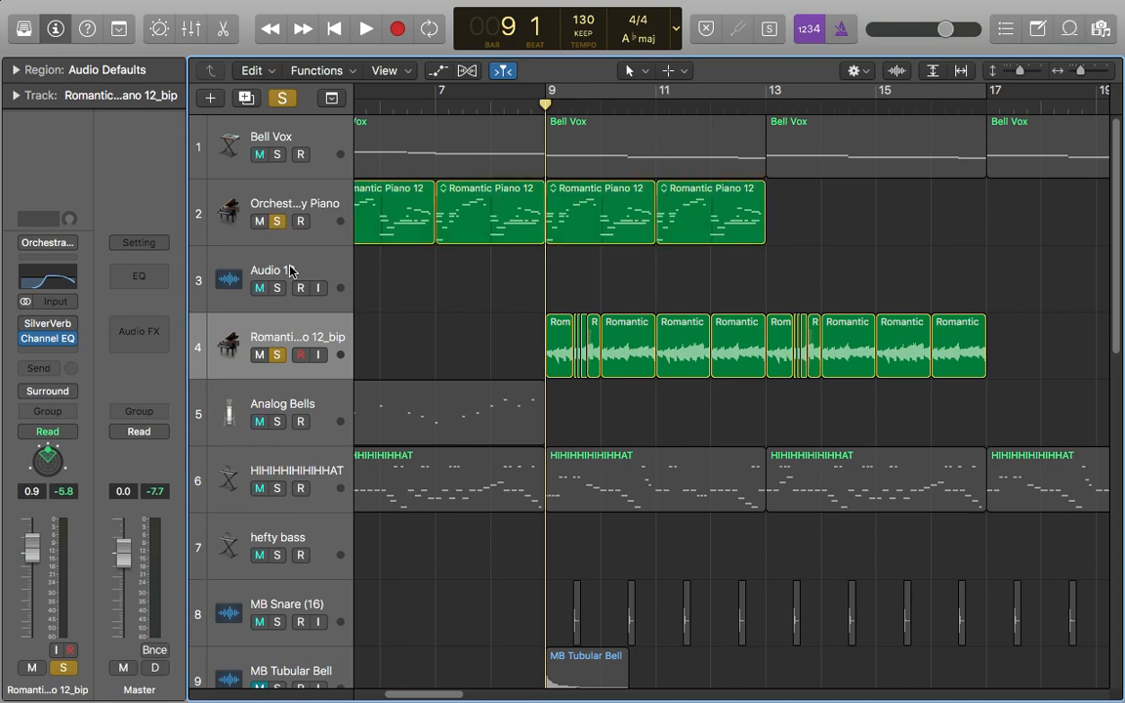
click(276, 356)
key(space)
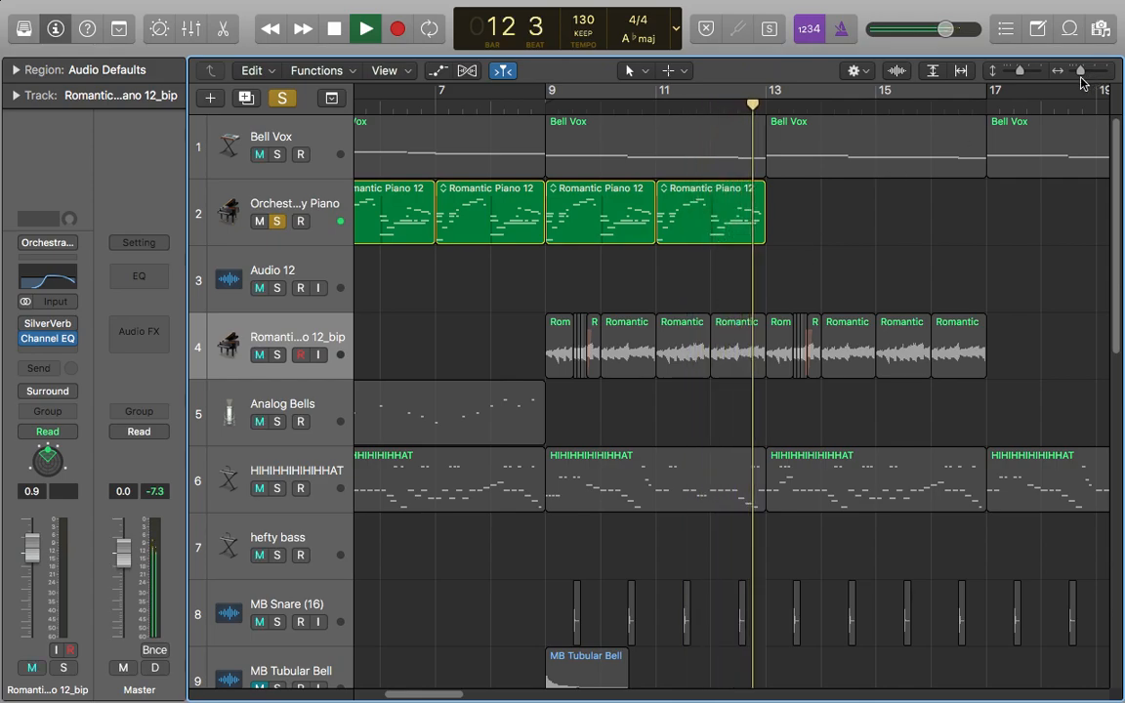
key(space)
- Bounce the two Romantic Piano 12 loops between bars 9 and 13 in place to a new track, muting the source, and solo both Romantic Piano 12_bip tracks
drag(1081, 71, 1028, 78)
scroll(831, 317, up, 5)
drag(433, 696, 424, 695)
drag(1086, 73, 1026, 77)
scroll(496, 627, right, 5)
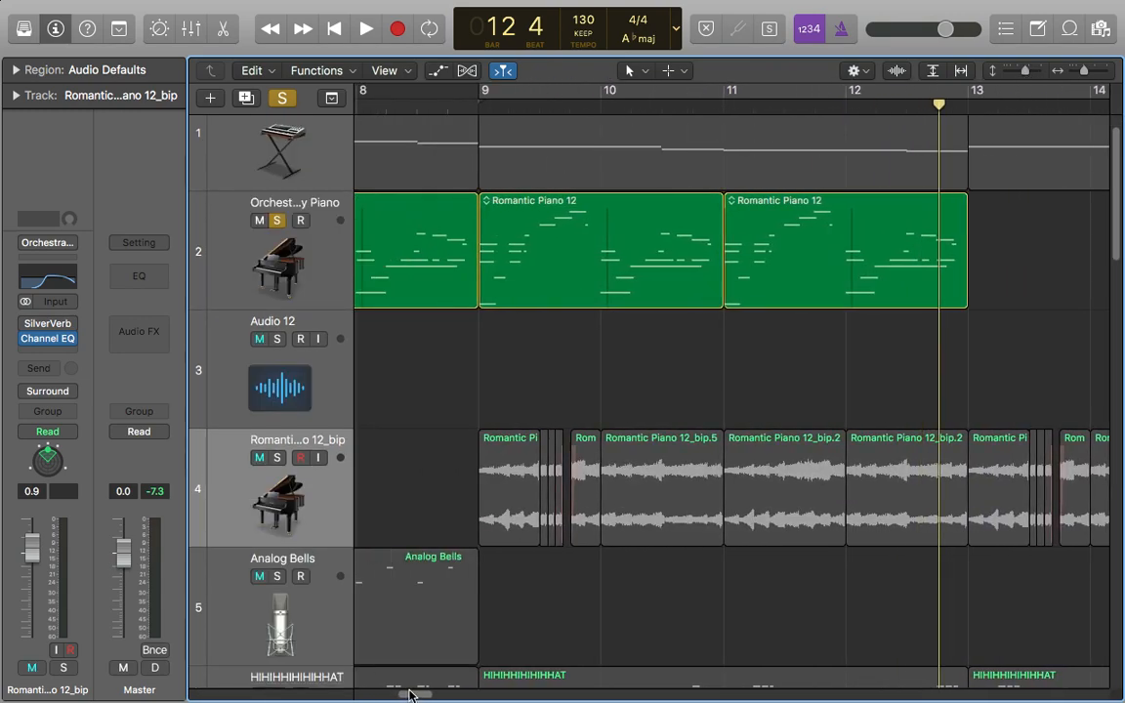
drag(954, 341, 547, 213)
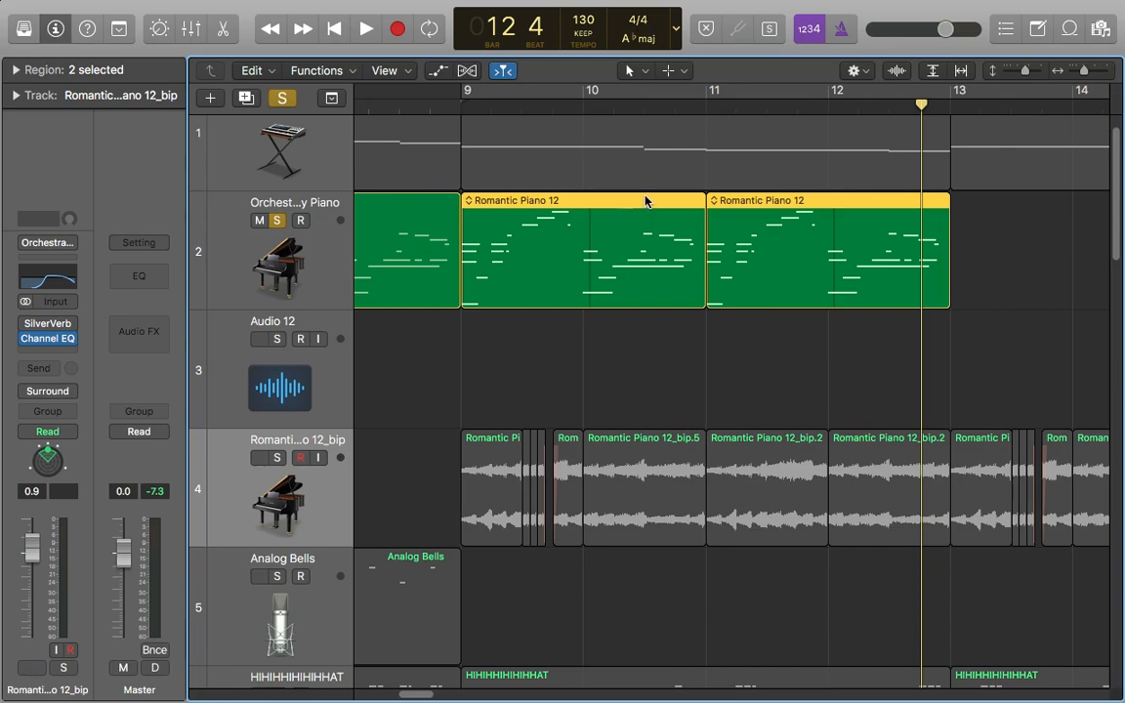
right_click(645, 200)
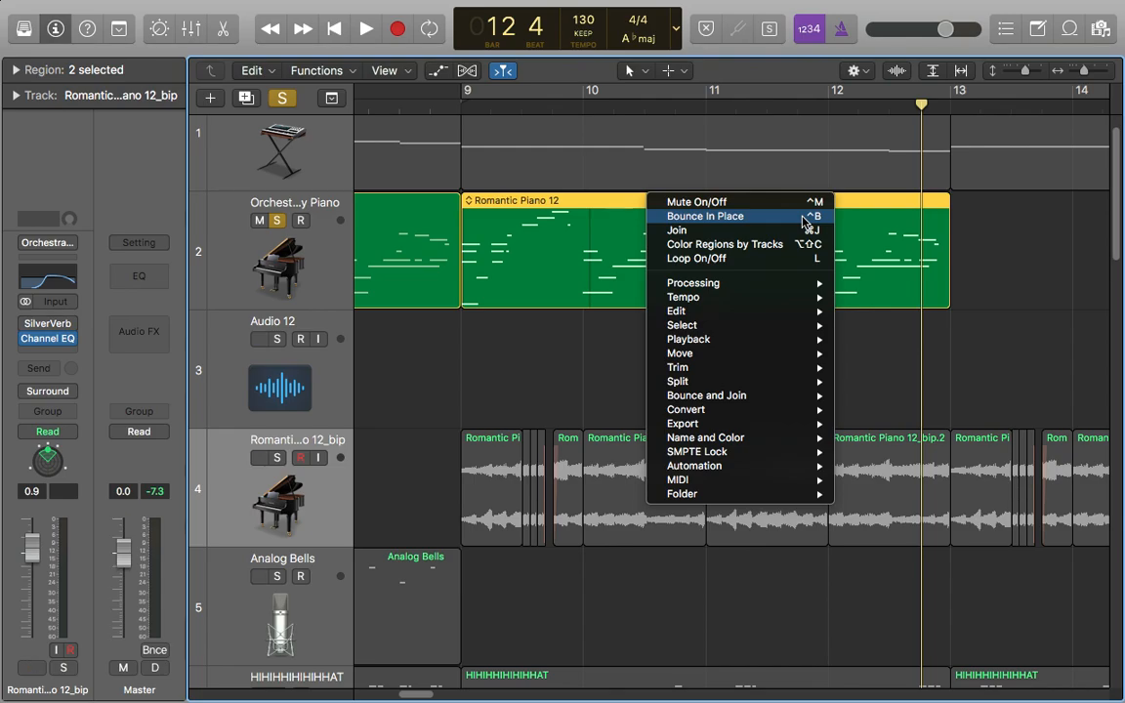
click(802, 217)
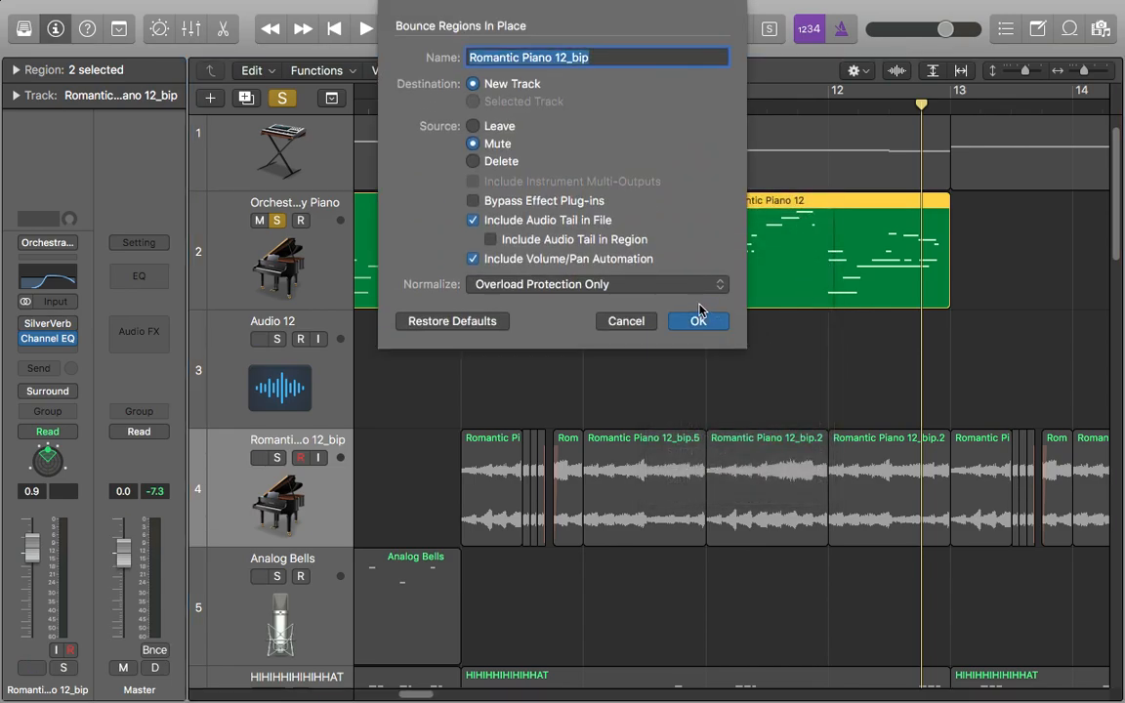
click(699, 320)
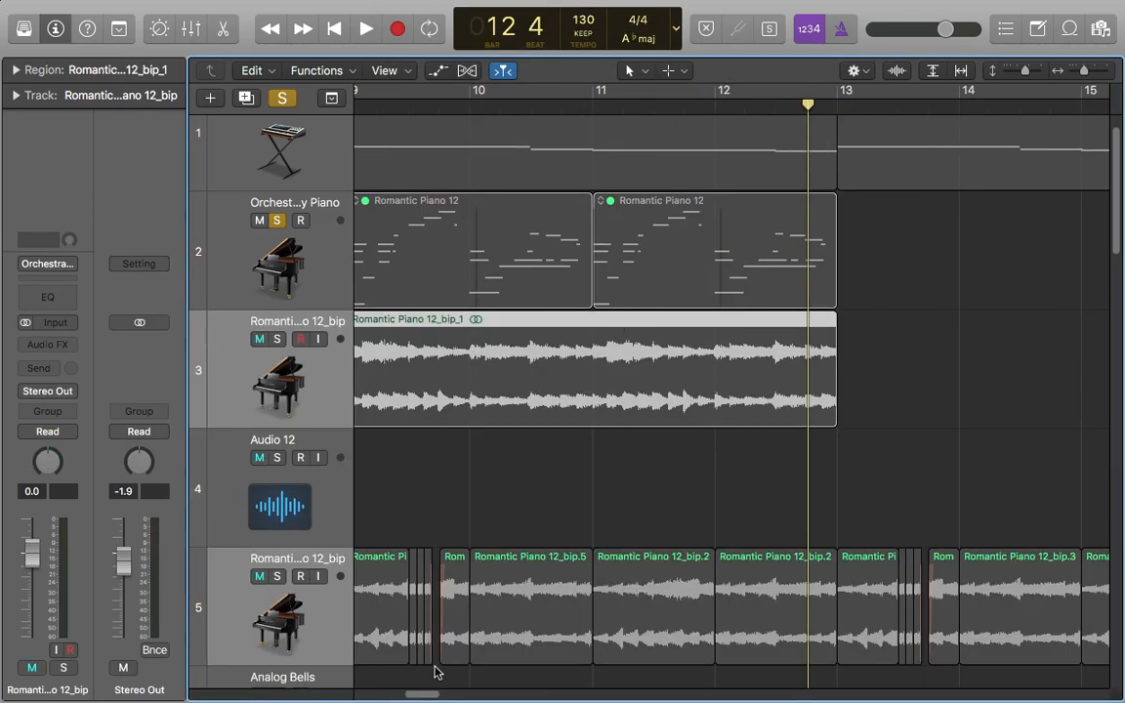
drag(437, 696, 430, 695)
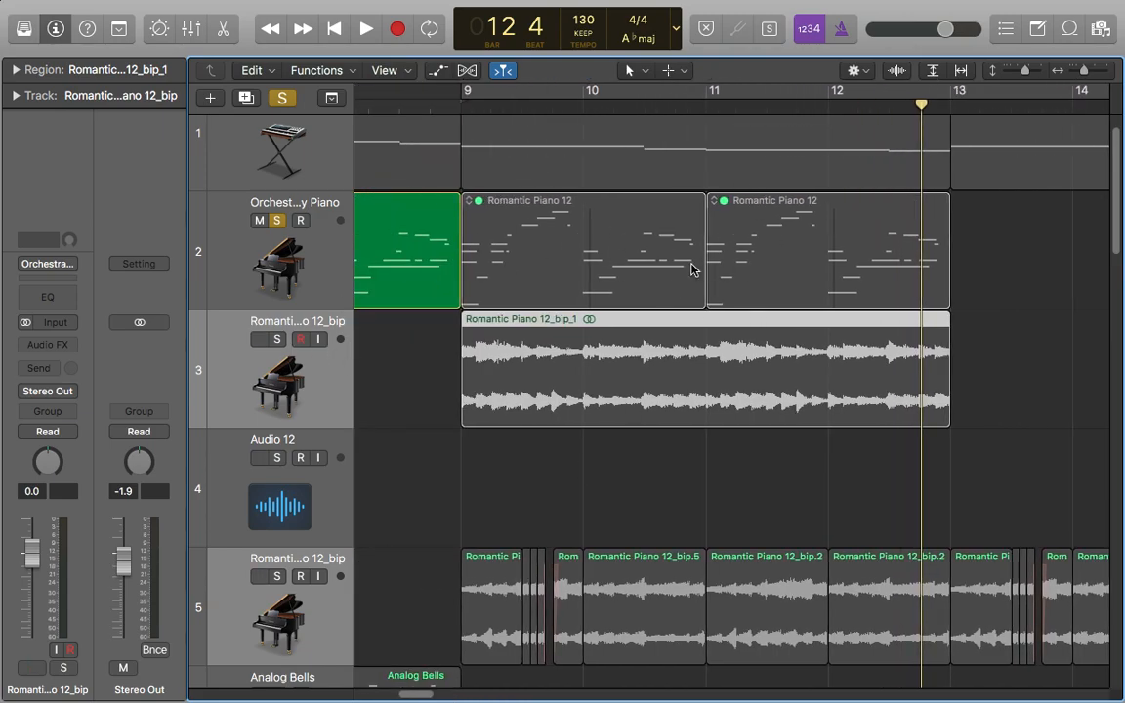
key(ctrl+s)
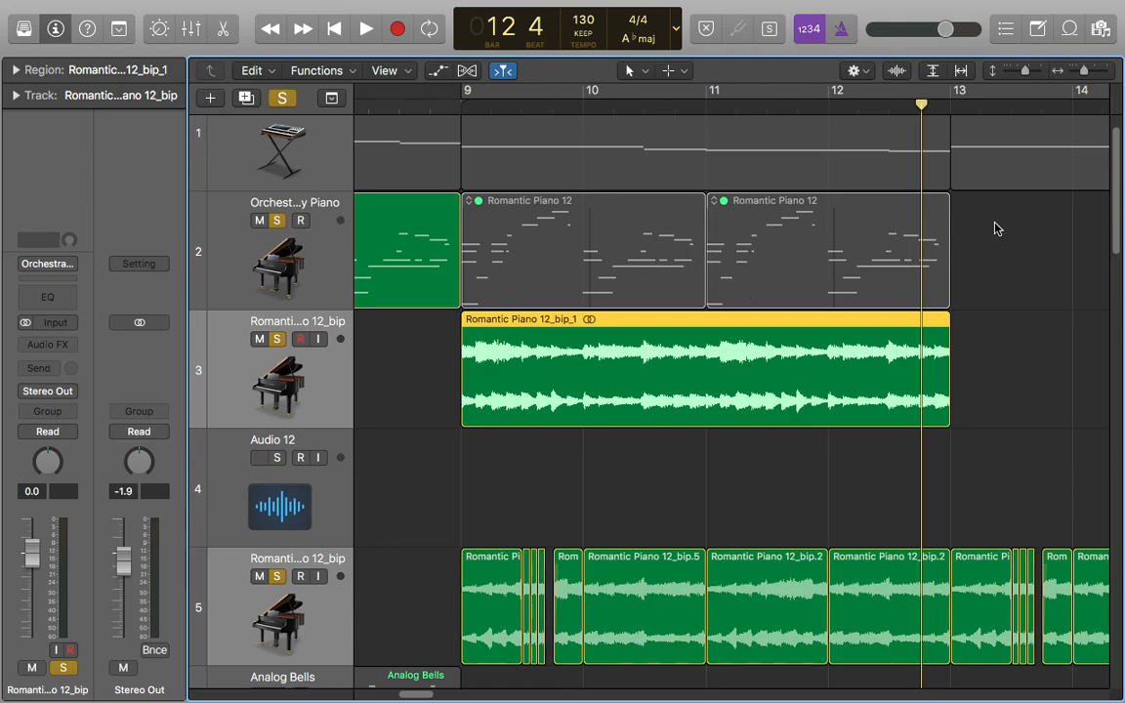
- Unmute the two Romantic Piano 12 loops between bars 9 and 13, and mute them again
drag(962, 249, 420, 190)
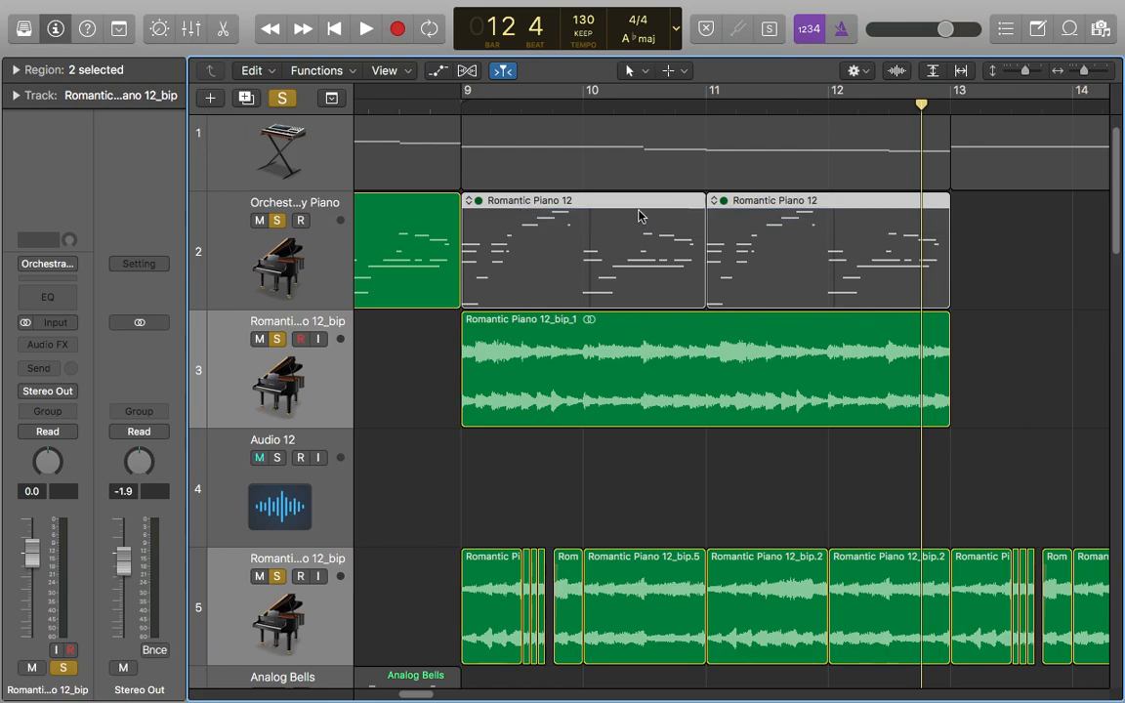
right_click(652, 210)
click(793, 224)
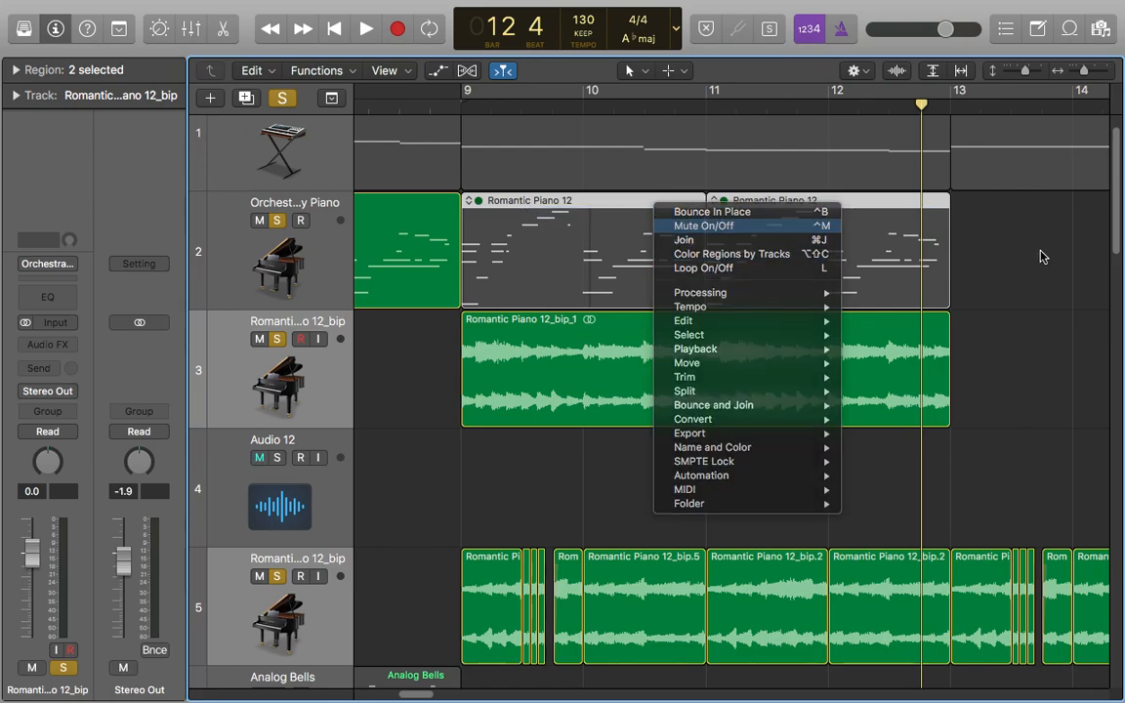
drag(994, 223, 670, 216)
right_click(670, 212)
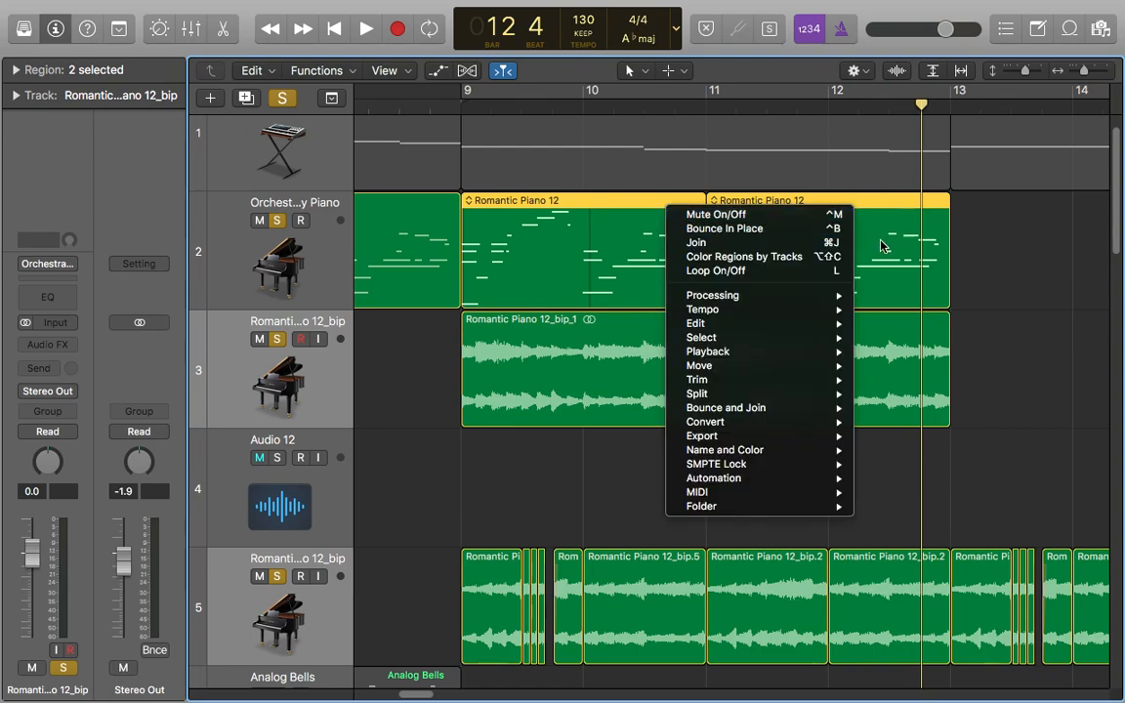
click(758, 223)
mouse_move(580, 6)
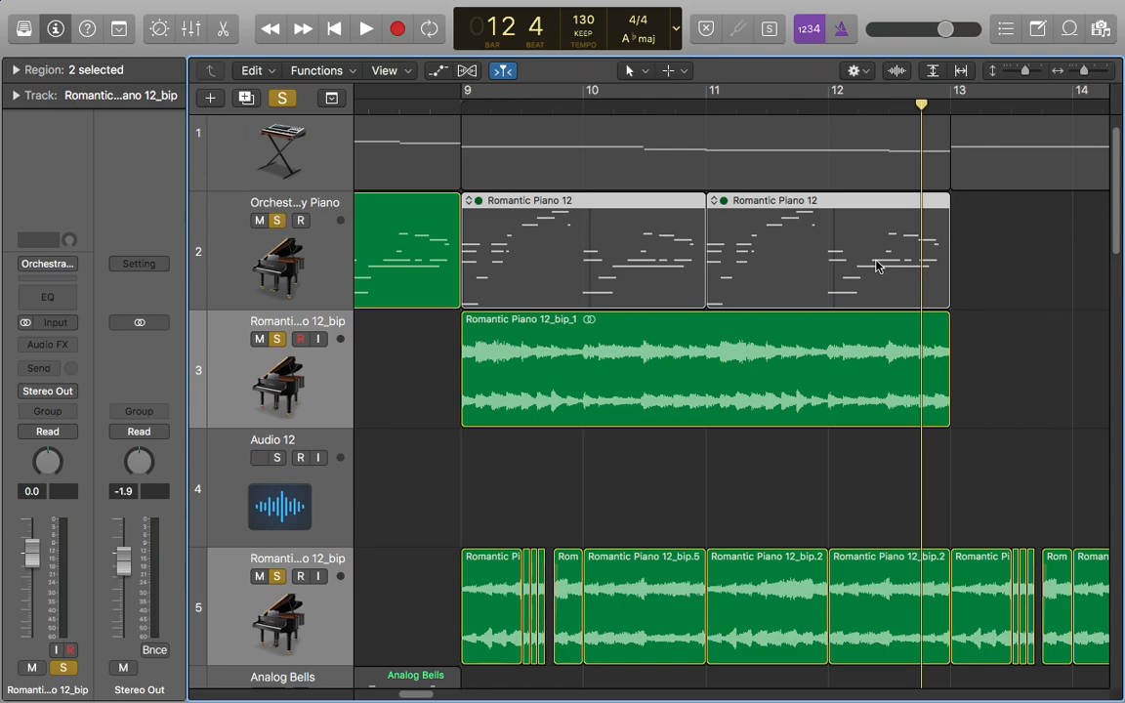
- Place the playhead at bar 9, select the Romantic Piano 12_bip_1 region, and play it briefly
click(463, 106)
click(609, 353)
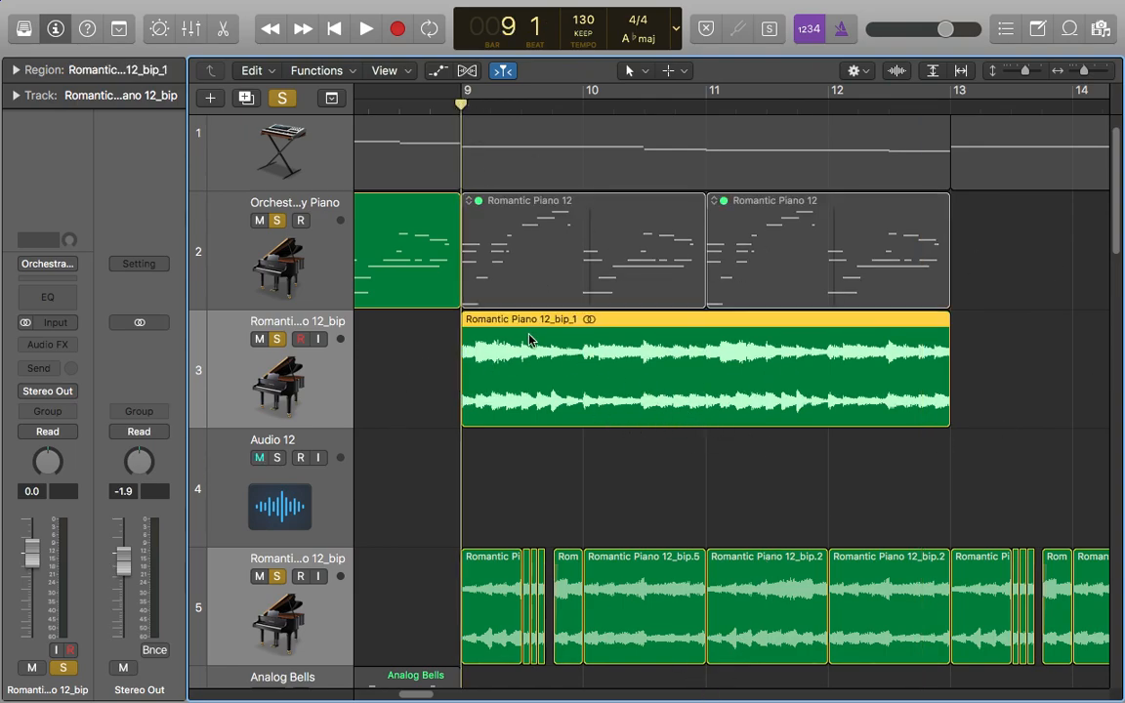
key(space)
key(space)
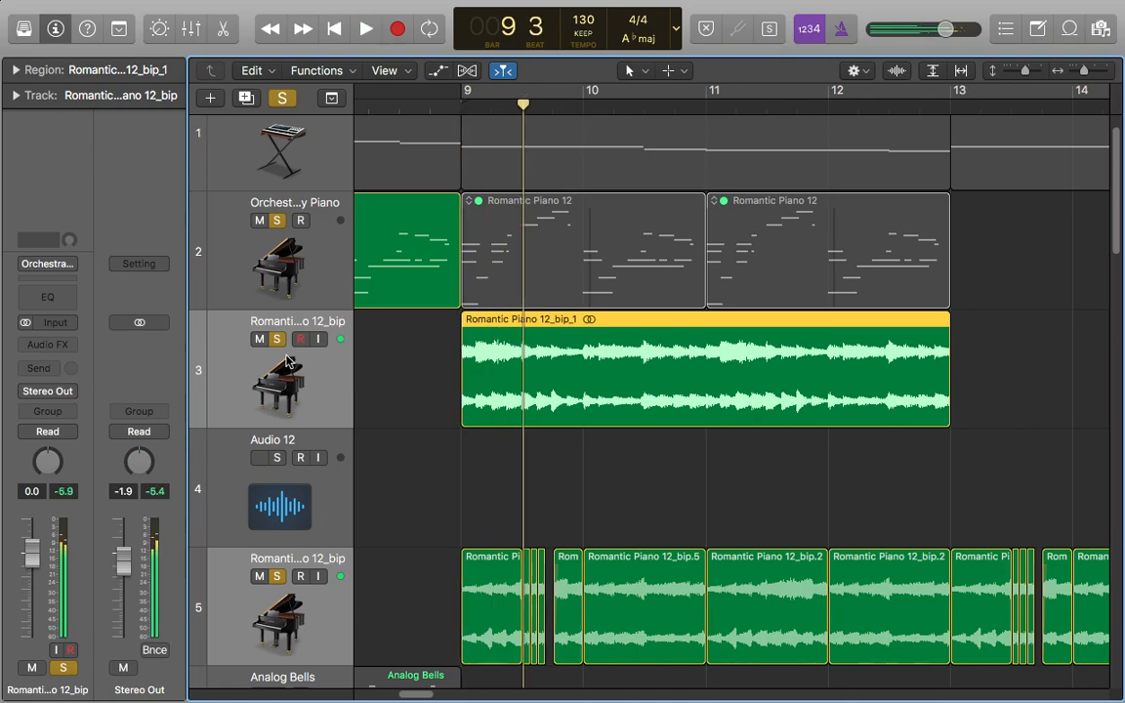
- Limit soloing to the newly bounced Romantic Piano 12_bip track on track 3 and return the playhead to bar 9
click(281, 94)
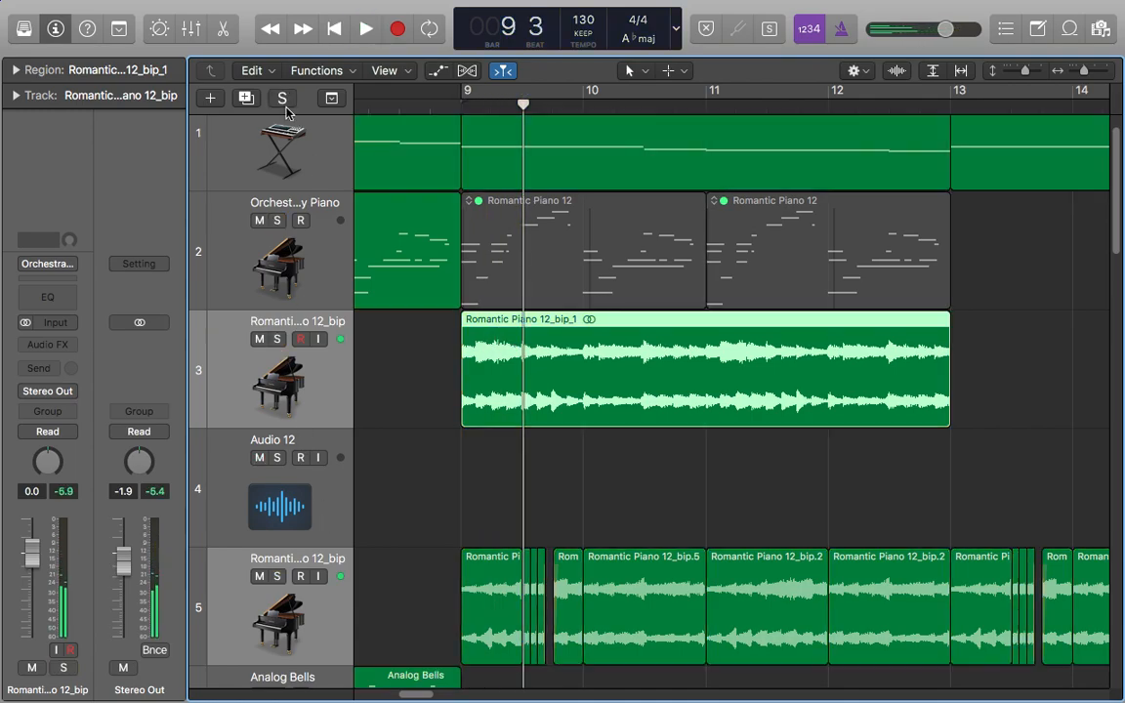
click(276, 340)
click(277, 577)
scroll(411, 559, down, 5)
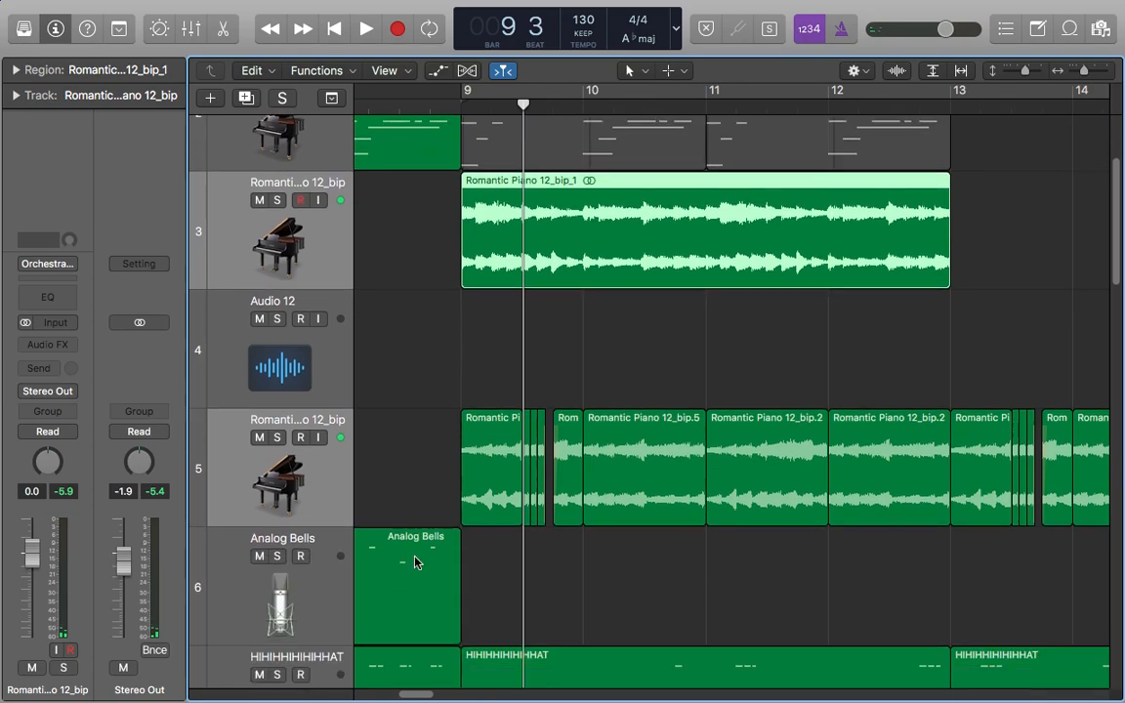
scroll(437, 537, up, 5)
click(279, 528)
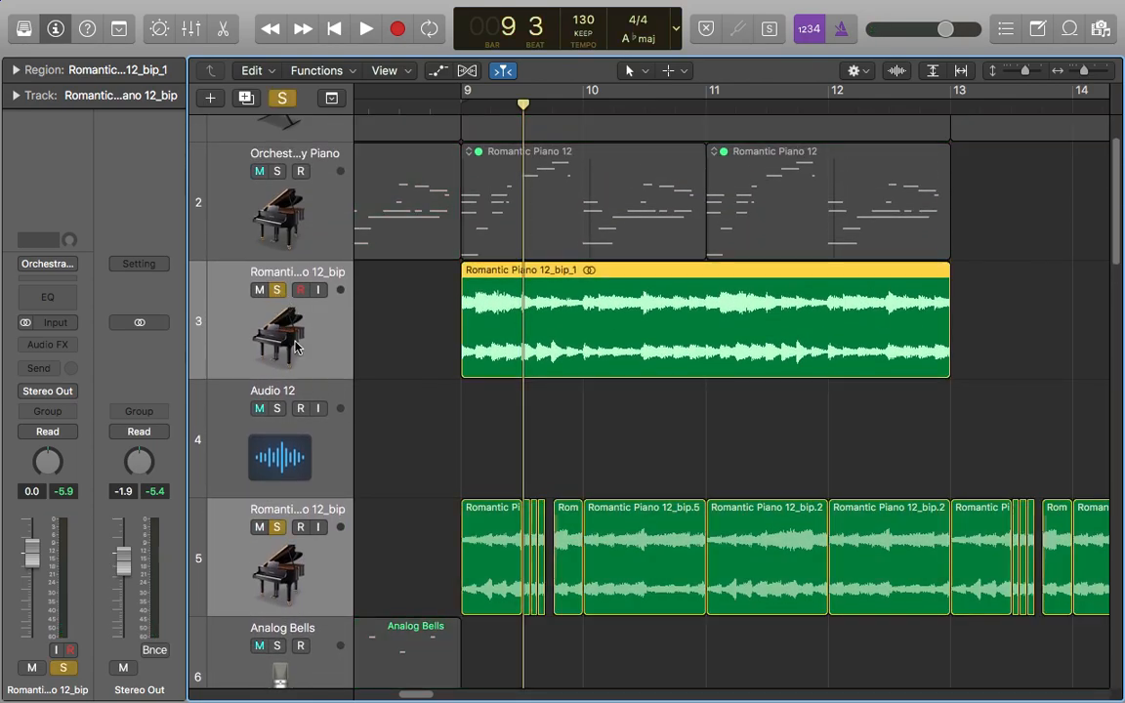
click(278, 528)
click(277, 293)
click(298, 519)
click(467, 448)
click(291, 293)
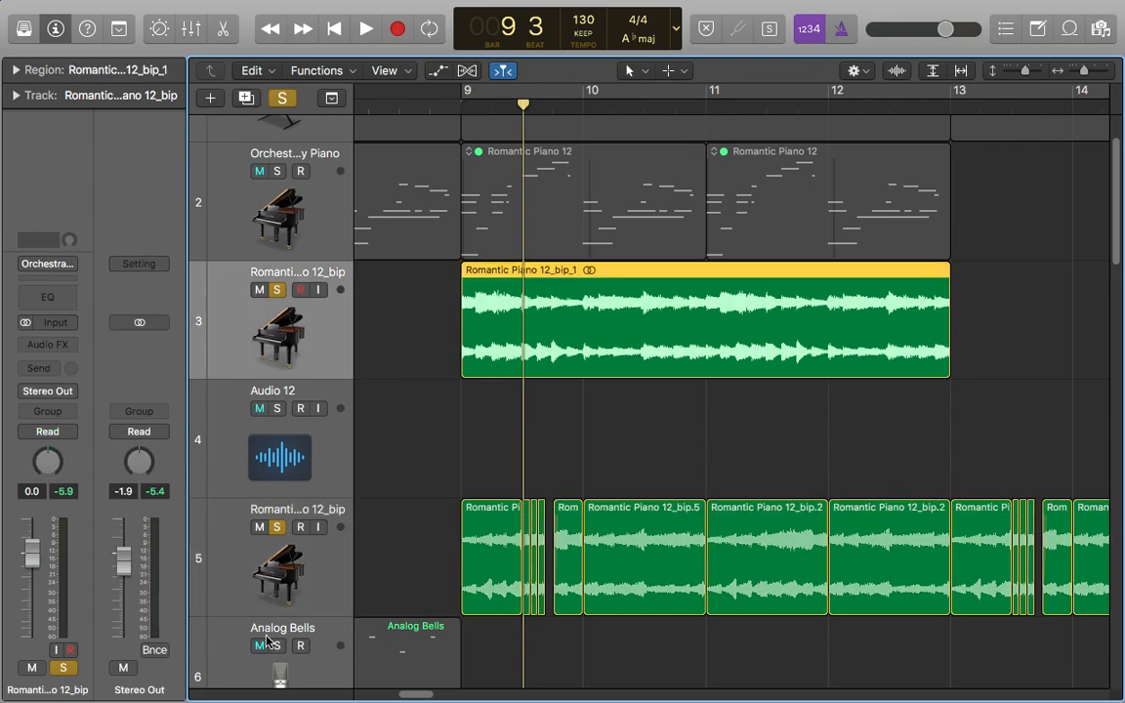
click(278, 527)
click(465, 103)
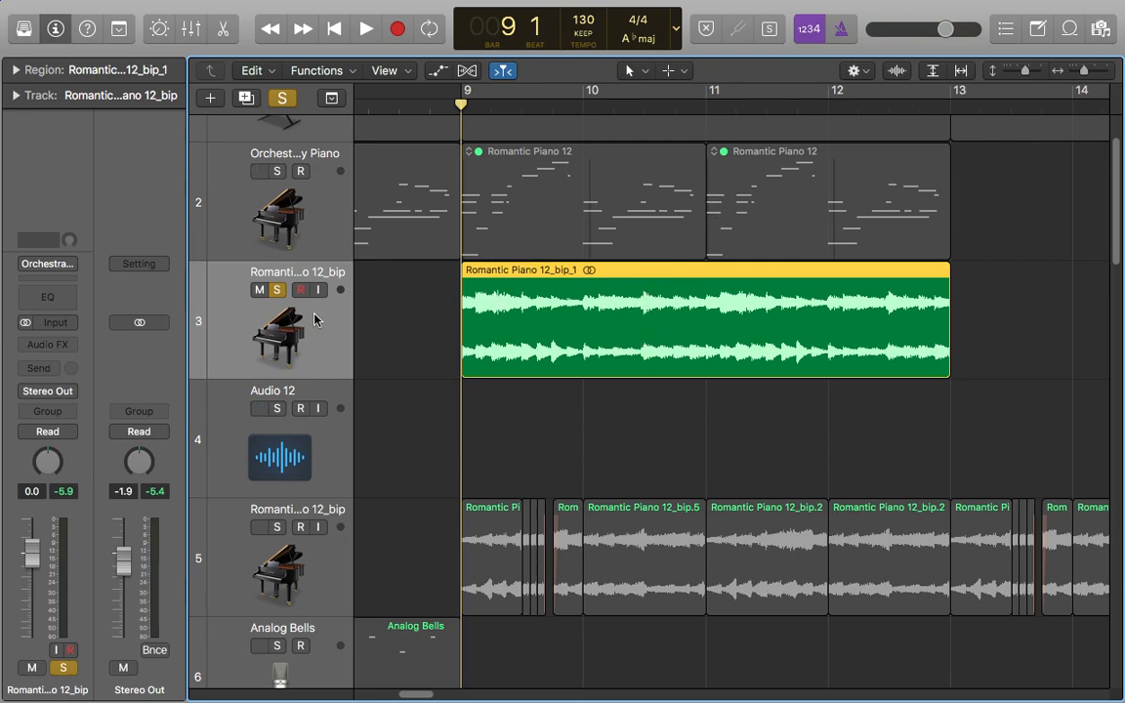
- Open the Romantic Piano 12_bip_1 region in the audio file editor and look over the available file processing functions
double_click(625, 318)
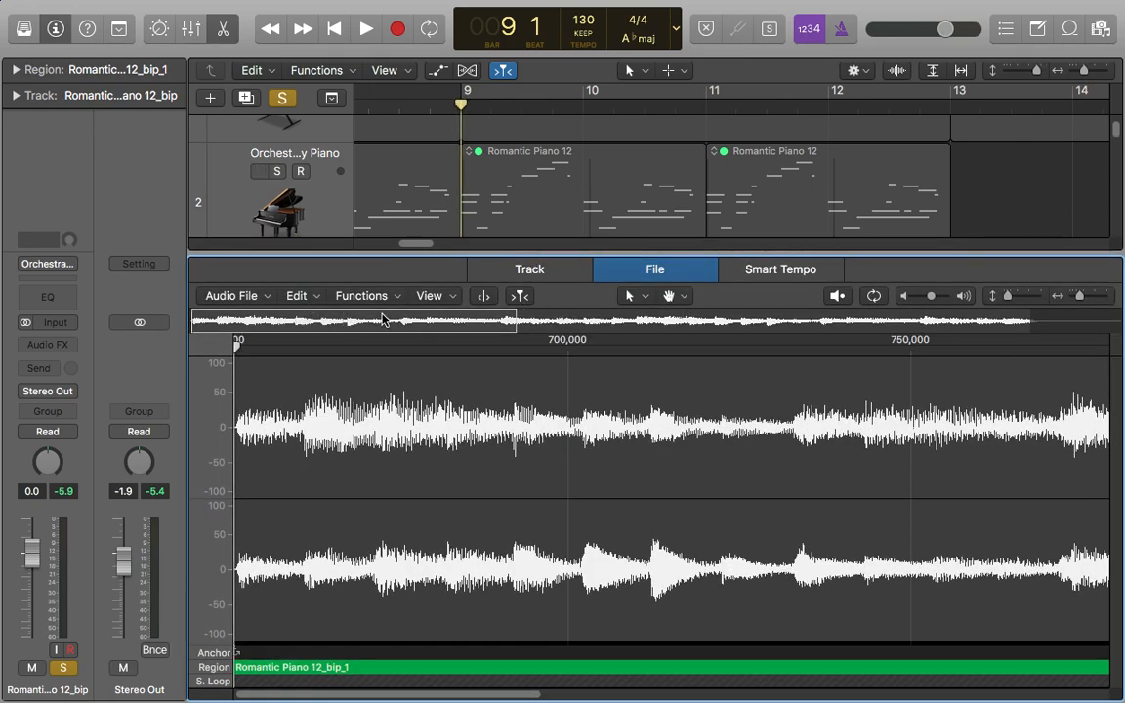
scroll(695, 234, down, 3)
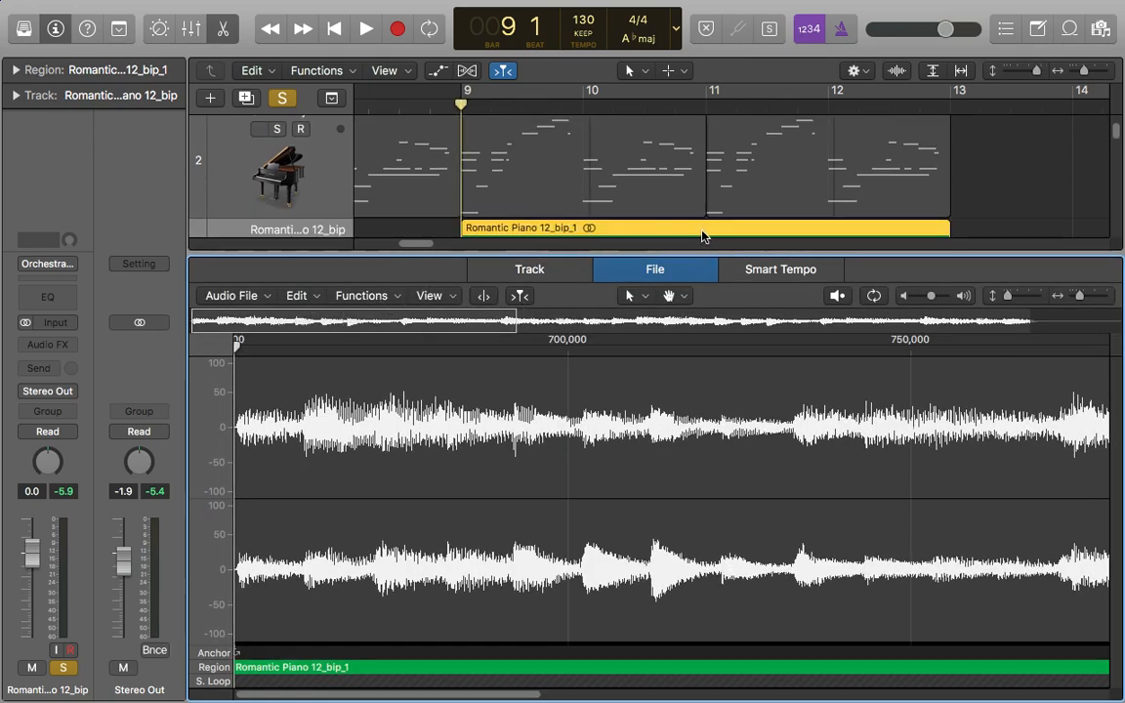
click(388, 294)
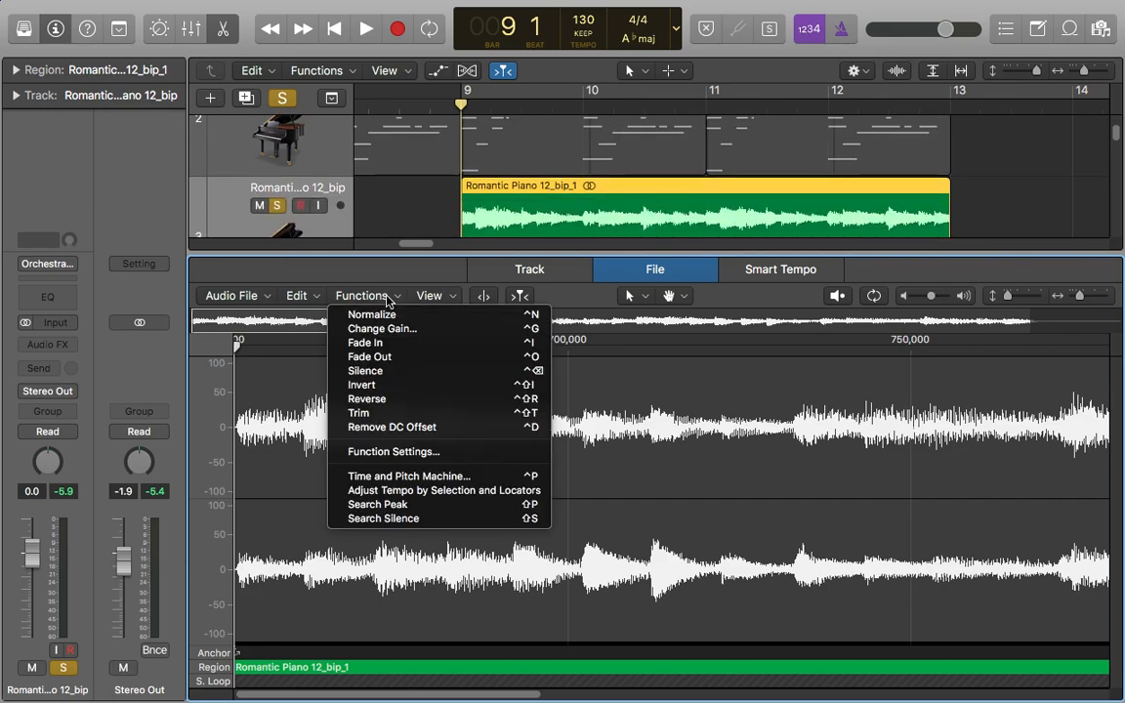
click(387, 295)
- Show the bounced region in the audio track editor and examine the track-level functions and view options
click(551, 276)
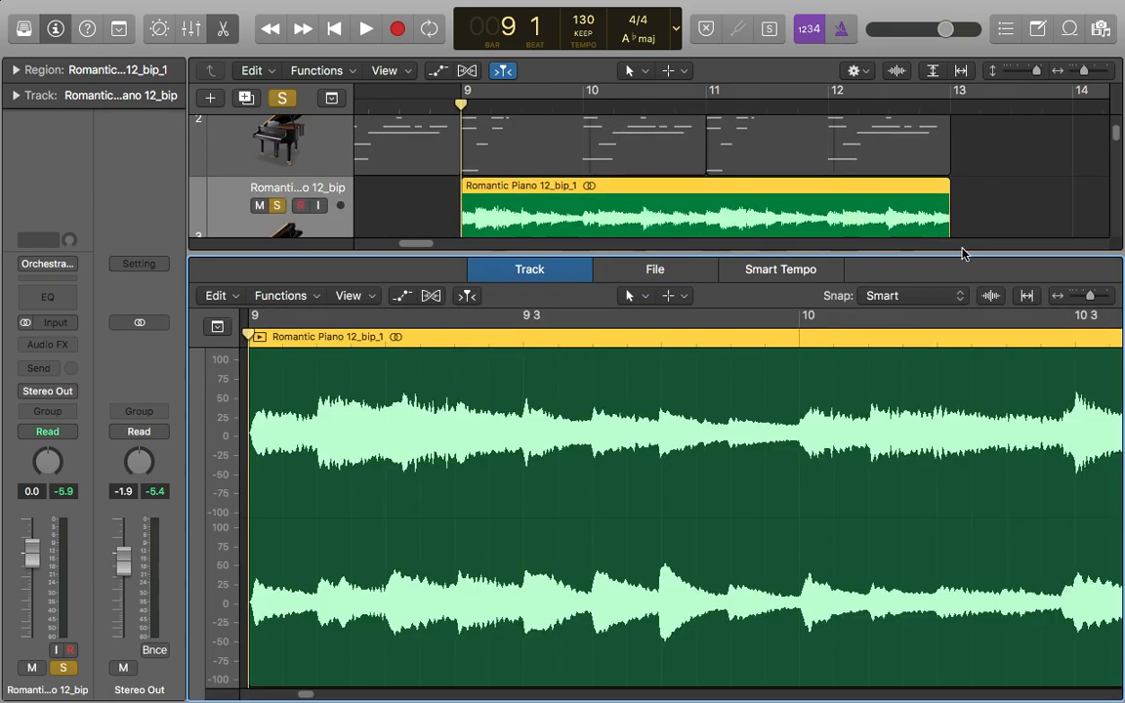
click(320, 297)
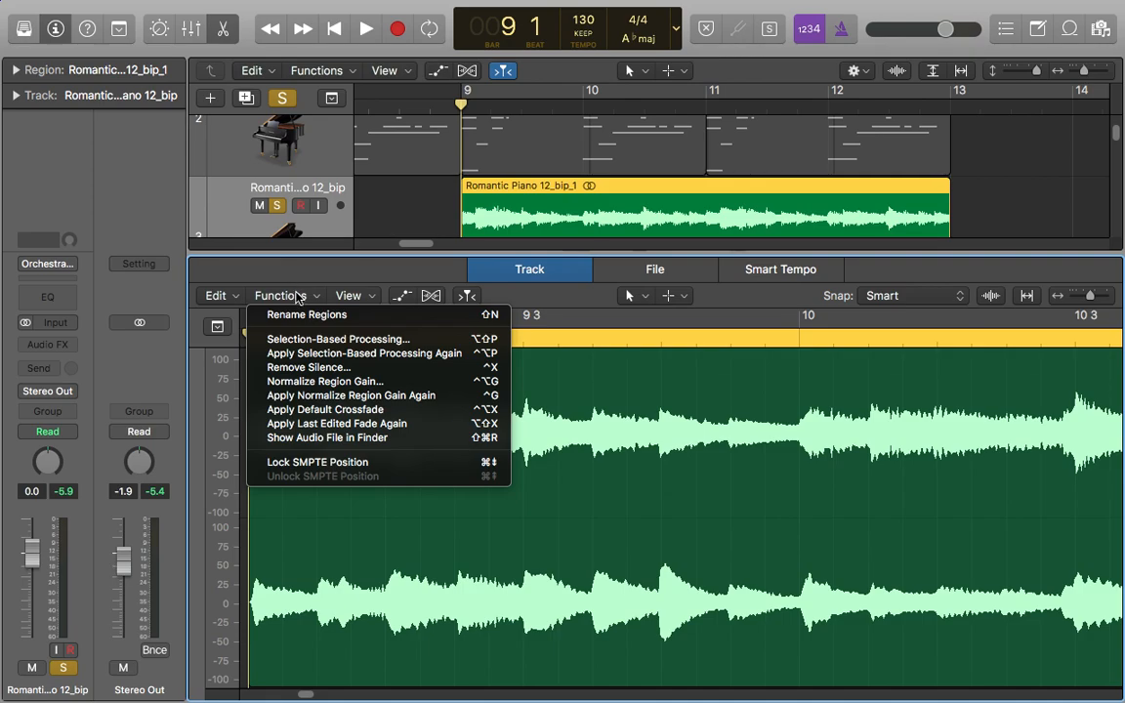
click(312, 297)
click(367, 295)
click(365, 294)
- Reverse the audio of the Romantic Piano 12_bip_1 region in the audio file editor
click(639, 276)
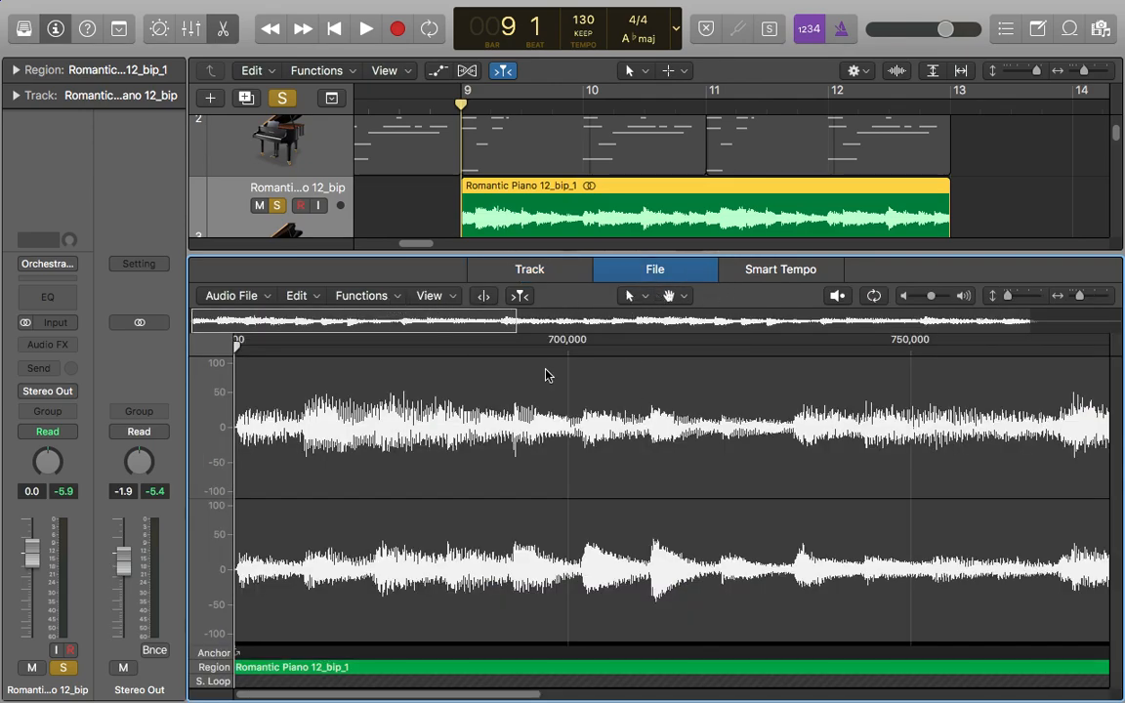
click(363, 296)
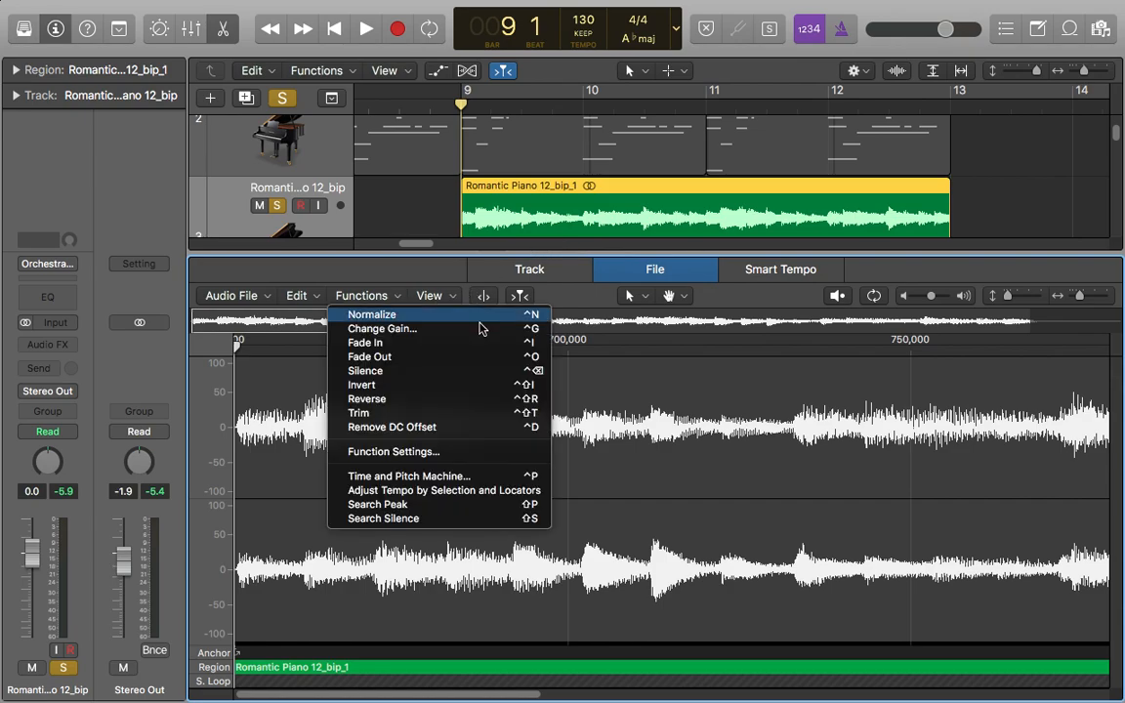
click(427, 400)
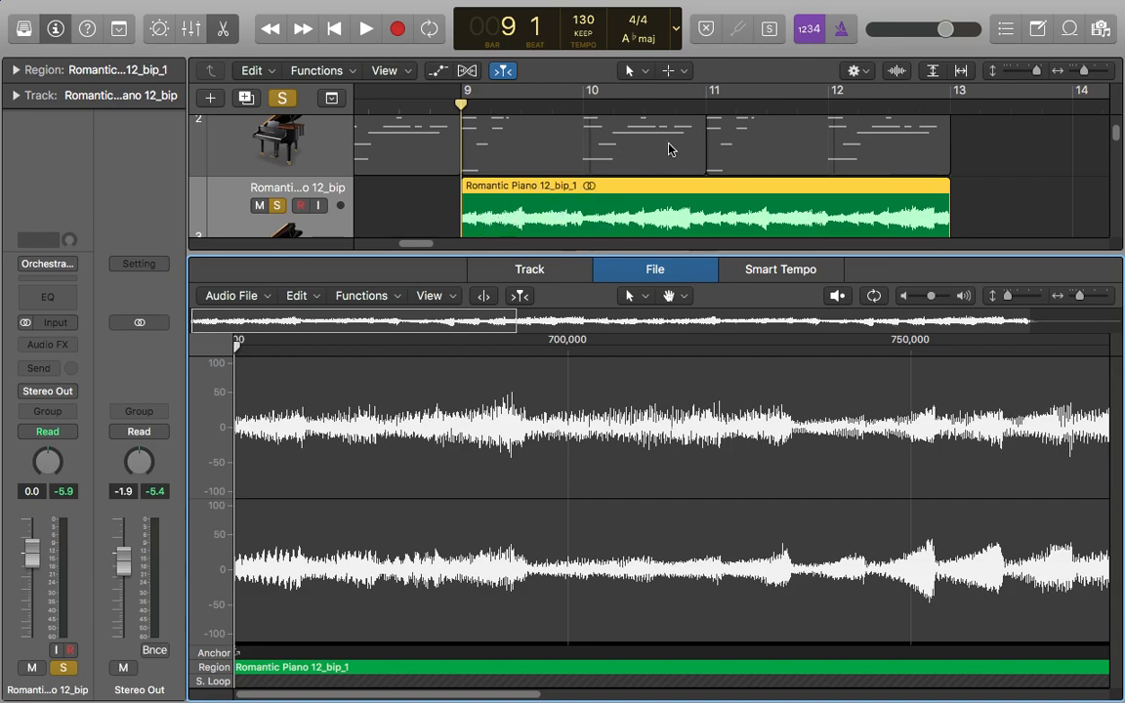
- Enlarge the tracks area to show the full reversed region and play it from bar 9
click(462, 104)
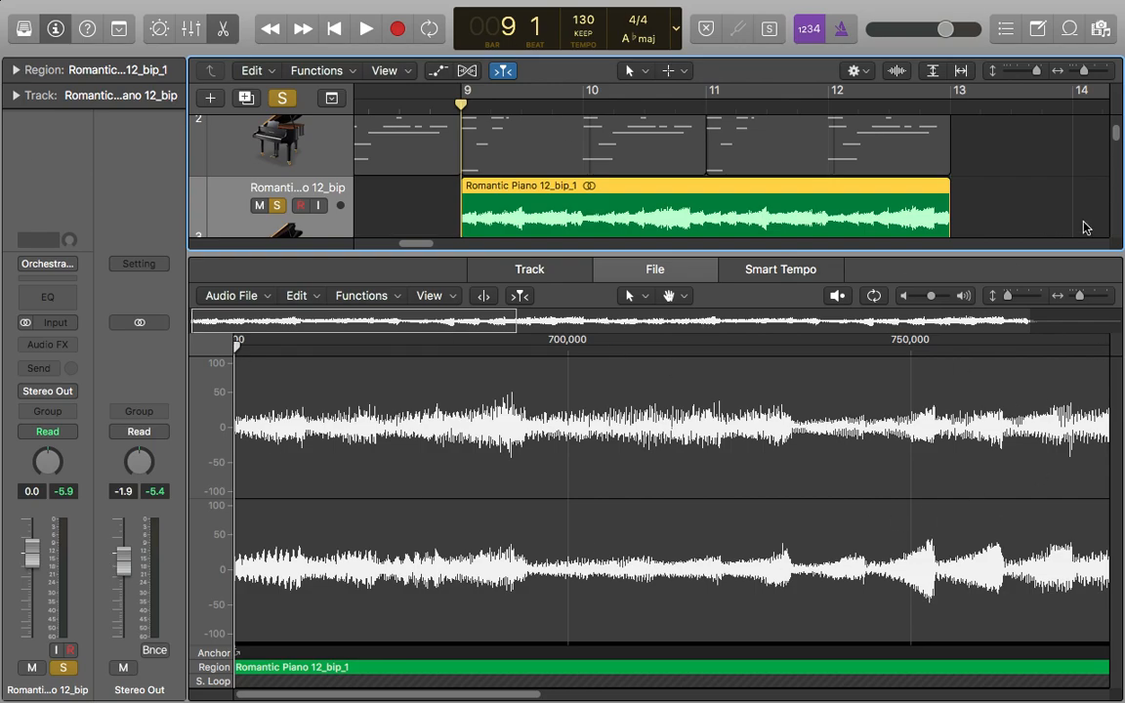
drag(1057, 254, 1040, 401)
click(999, 246)
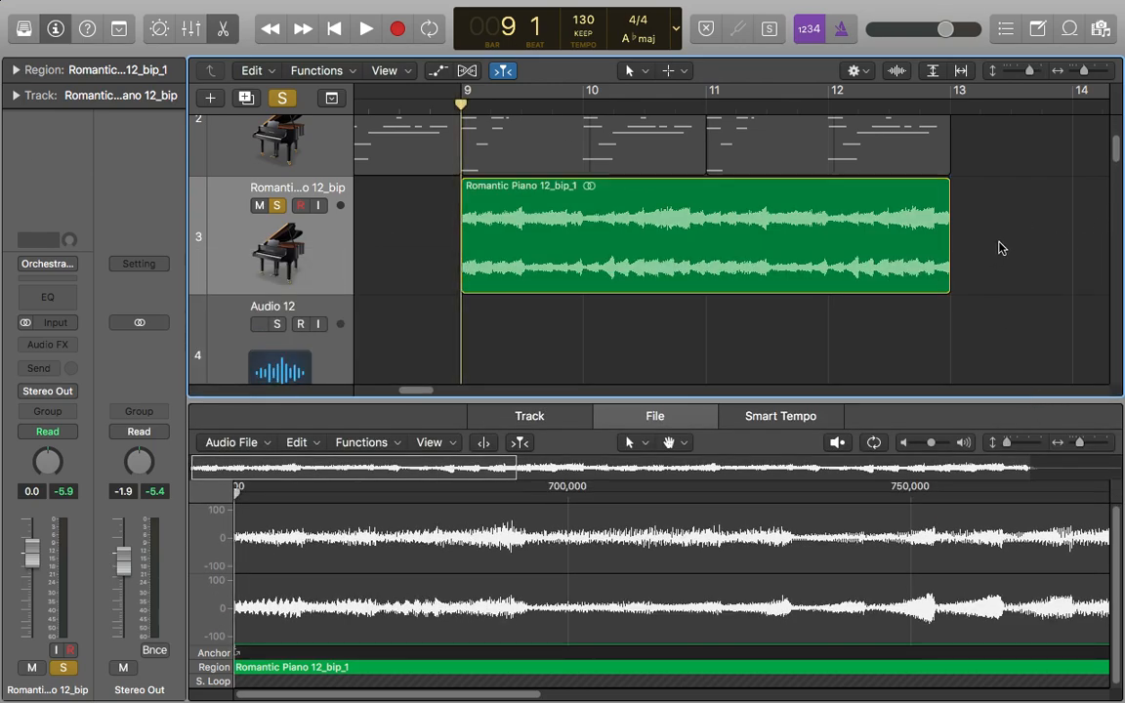
mouse_move(463, 106)
mouse_down()
mouse_move(489, 113)
mouse_move(463, 113)
mouse_up()
key(space)
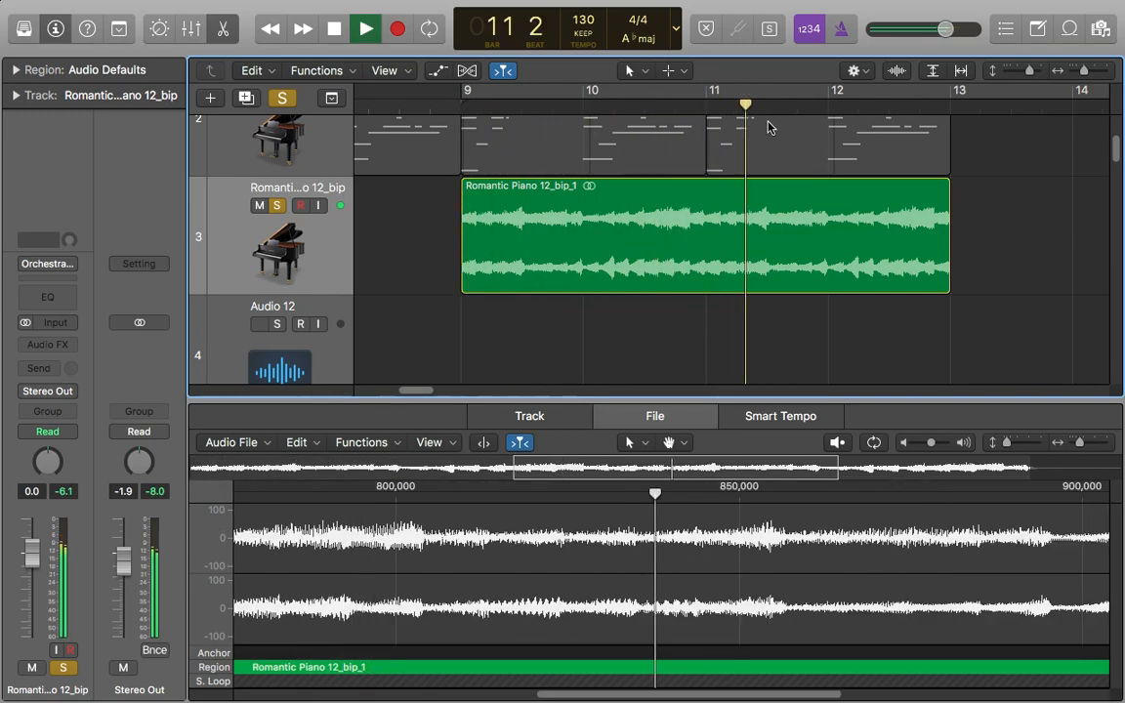
key(space)
- Play the reversed piano again from bar 9 and from bar 10 to compare the sections
drag(846, 116, 460, 203)
key(super+z)
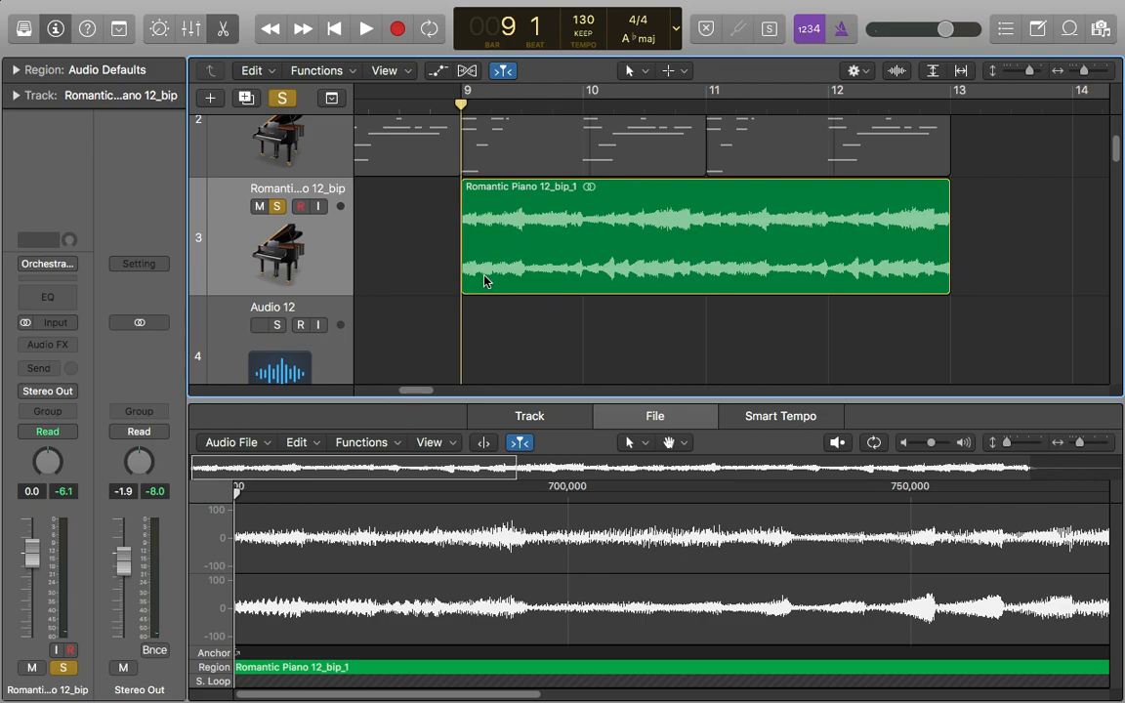
key(space)
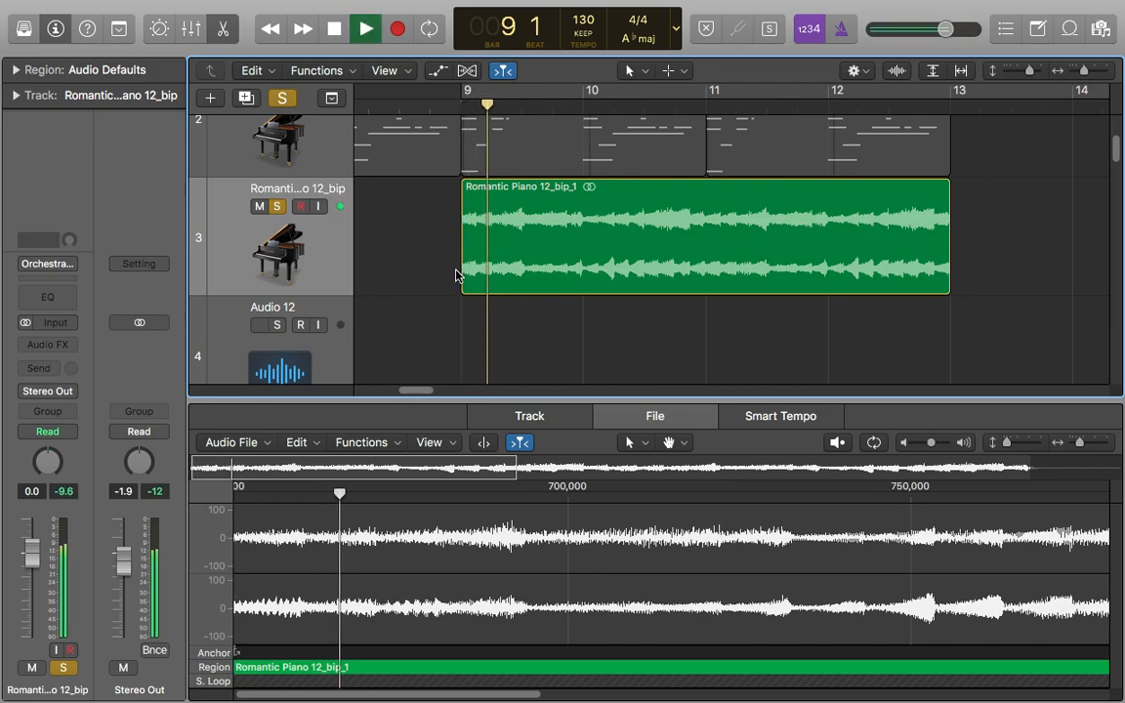
key(space)
mouse_move(576, 133)
mouse_down()
mouse_move(454, 127)
mouse_move(583, 127)
mouse_up()
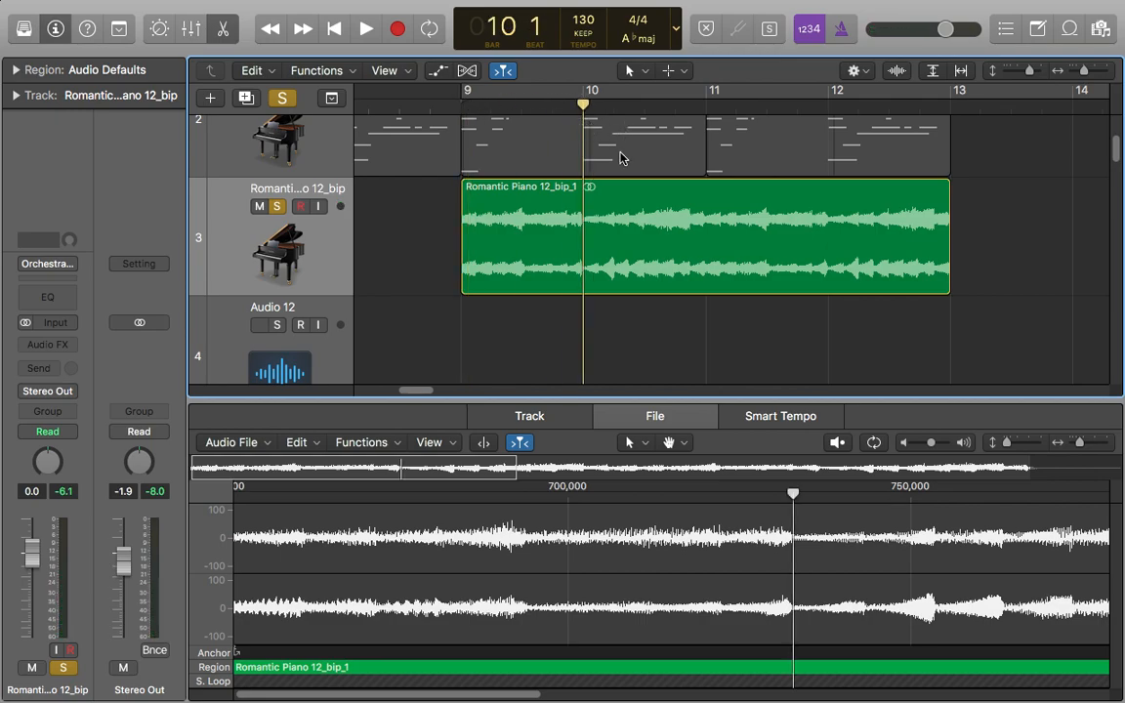
key(space)
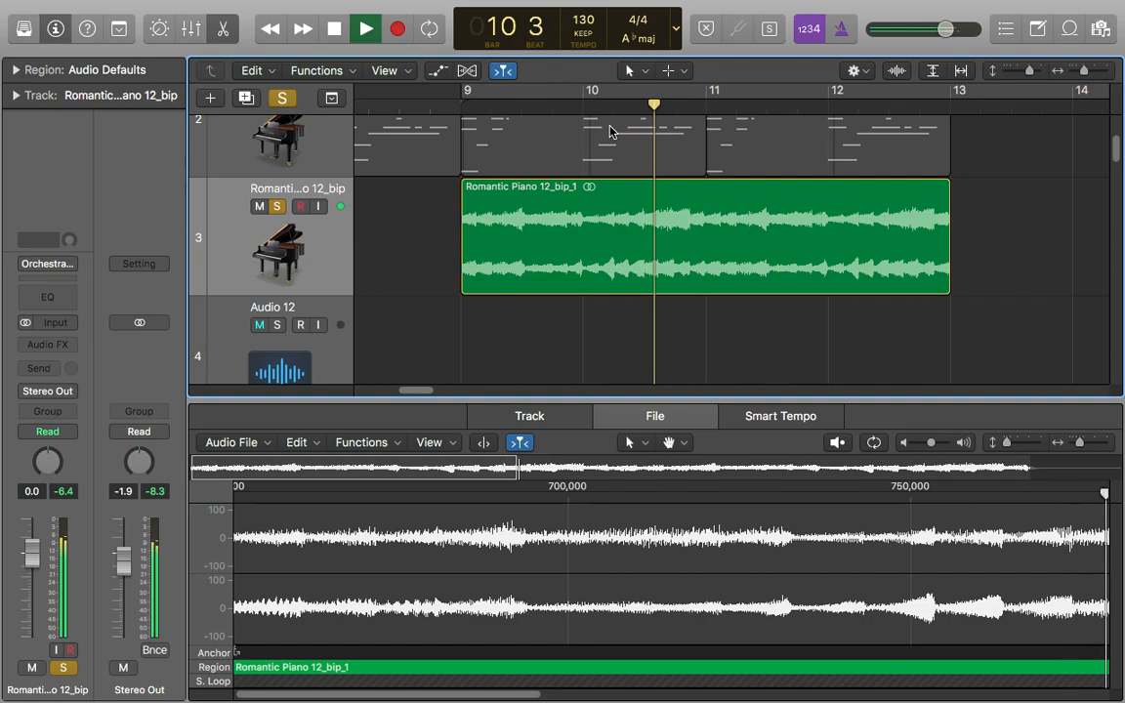
key(space)
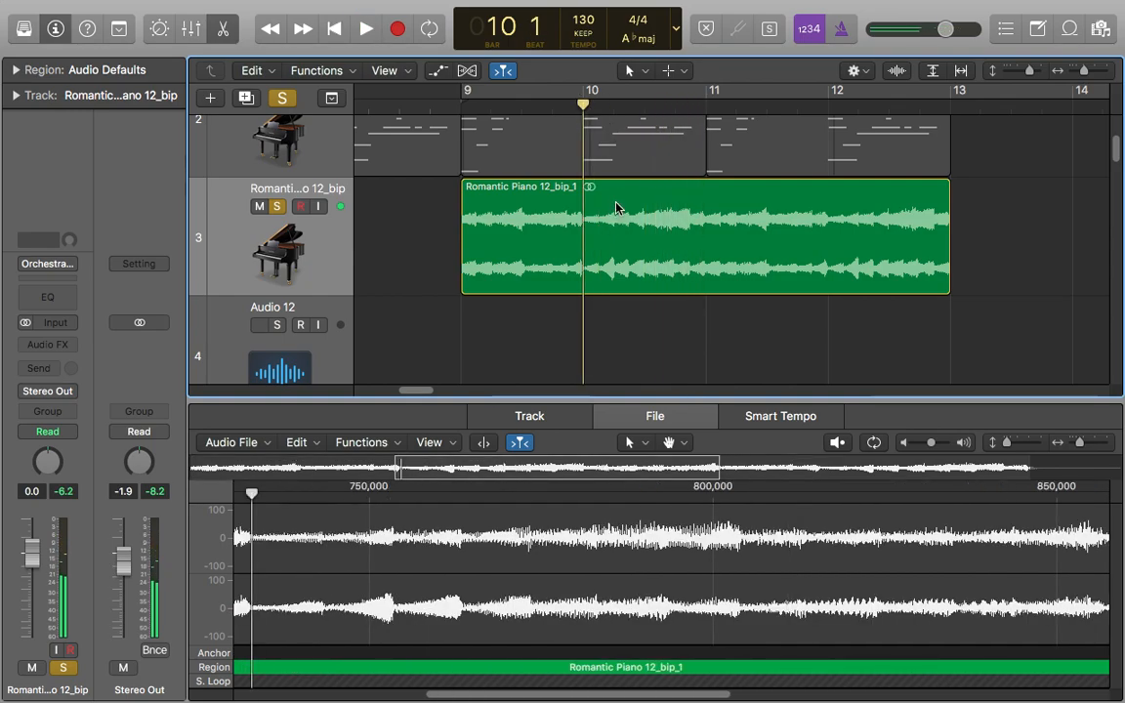
- Split the reversed Romantic Piano 12_bip_1 region at bars 10 and 11
click(699, 220)
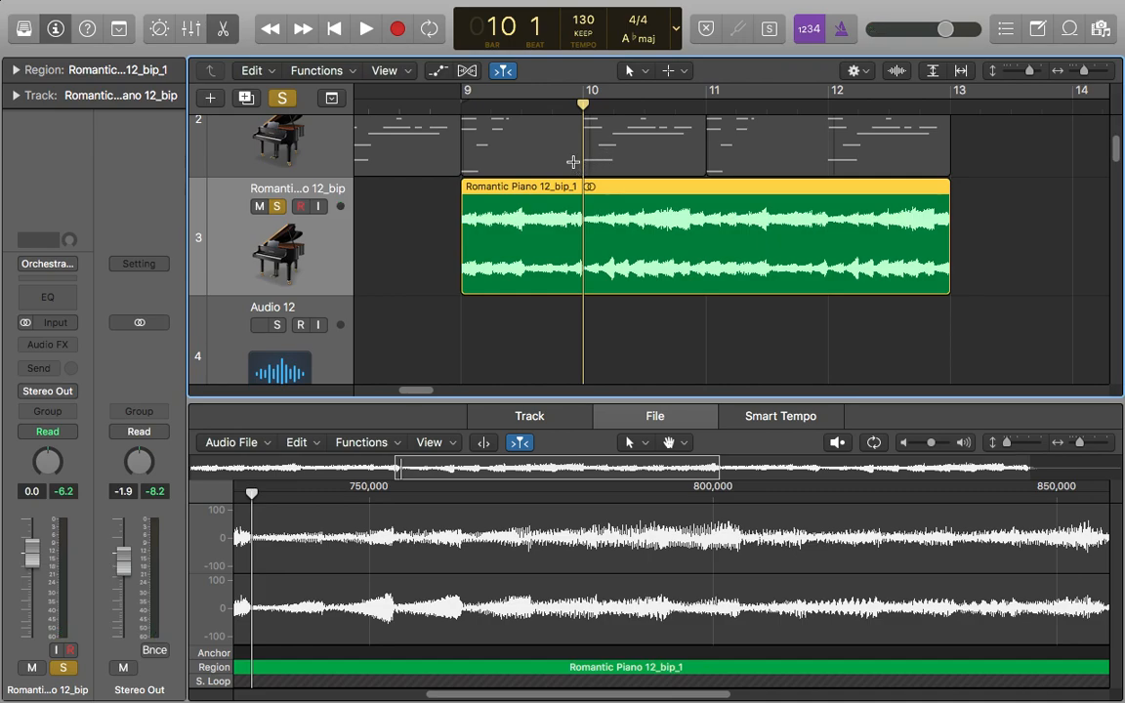
key(super+t)
drag(524, 110, 708, 118)
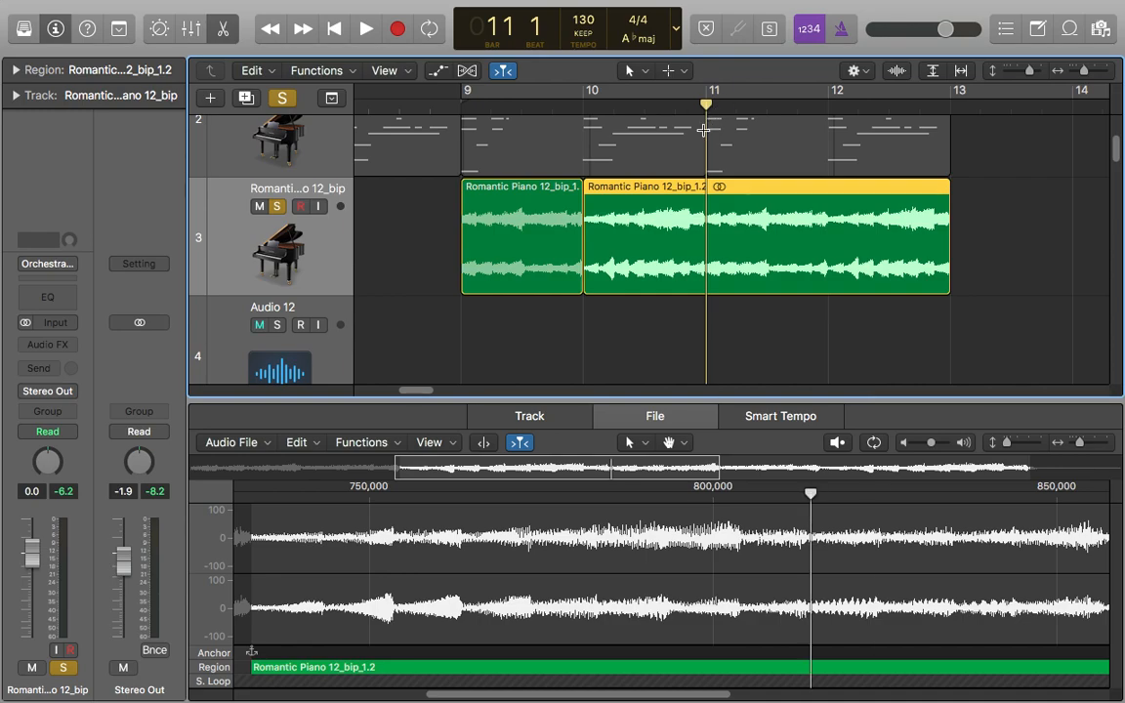
key(super+t)
click(975, 231)
mouse_move(3, 7)
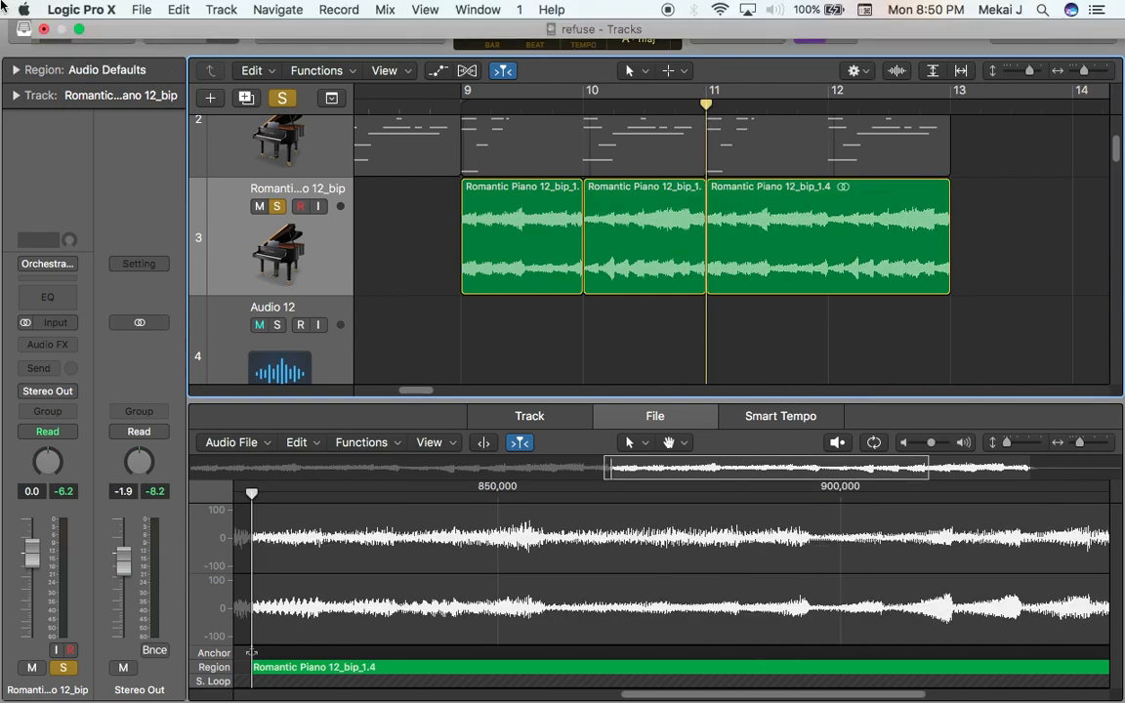
click(44, 9)
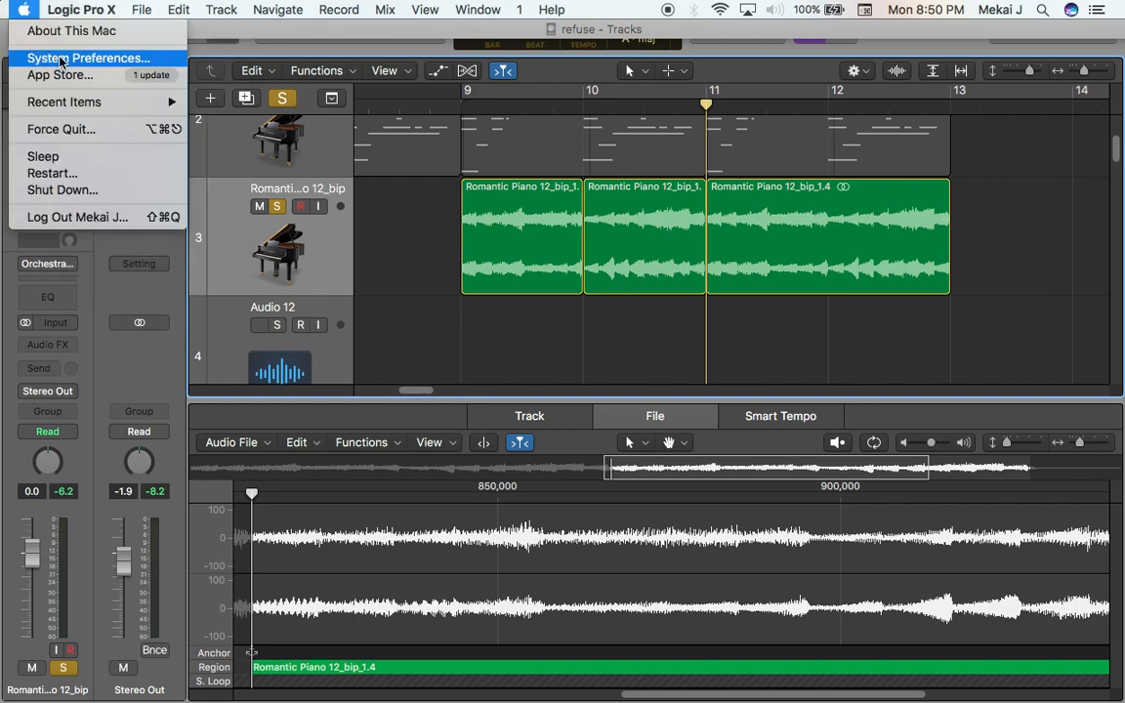
click(60, 58)
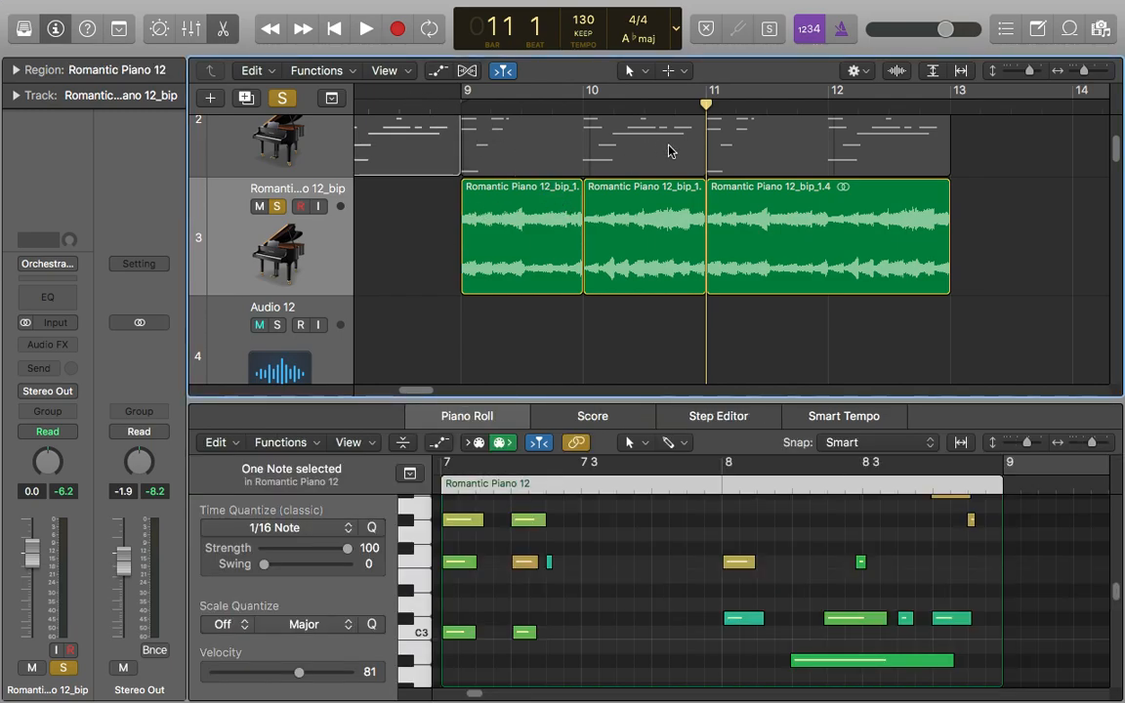
click(1015, 260)
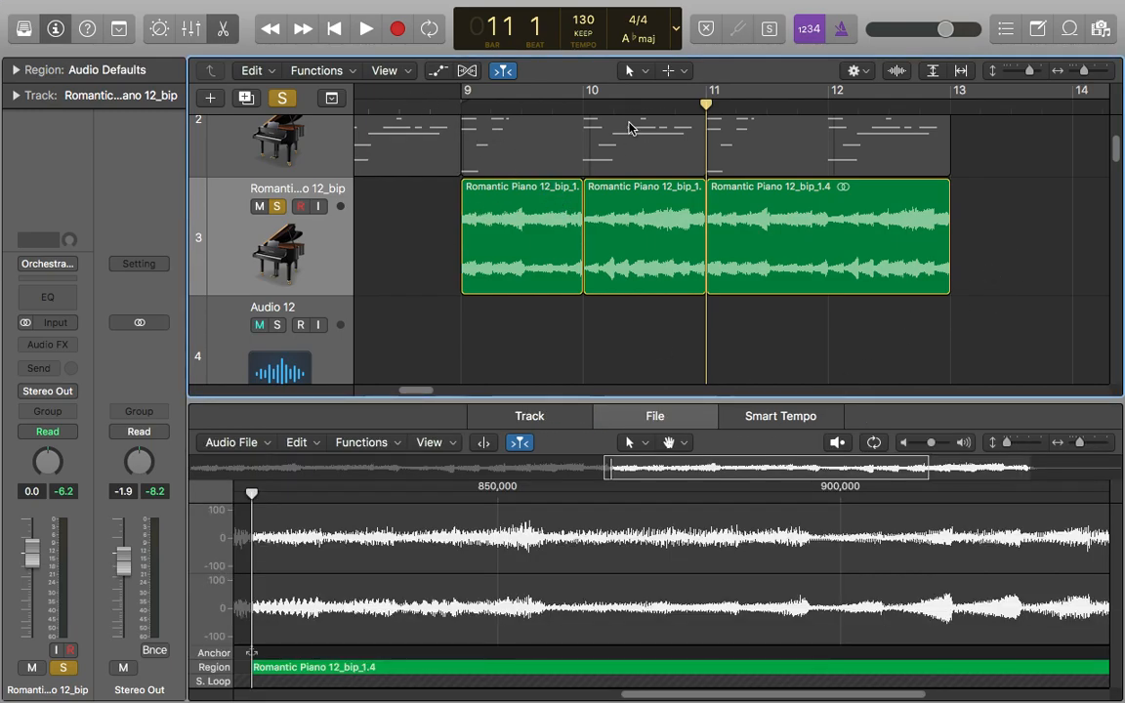
- Swap the one-bar piano chops at bars 9 and 10 on track 3 and play the new order
key(comma)
click(646, 215)
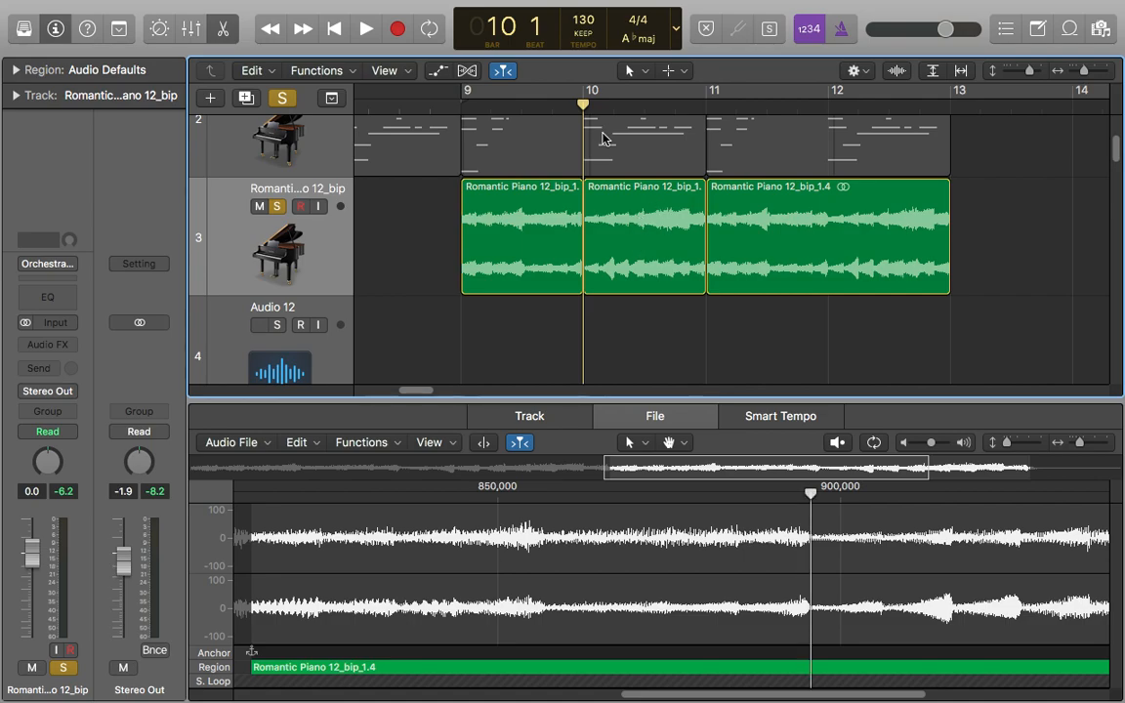
click(591, 106)
drag(591, 106, 583, 106)
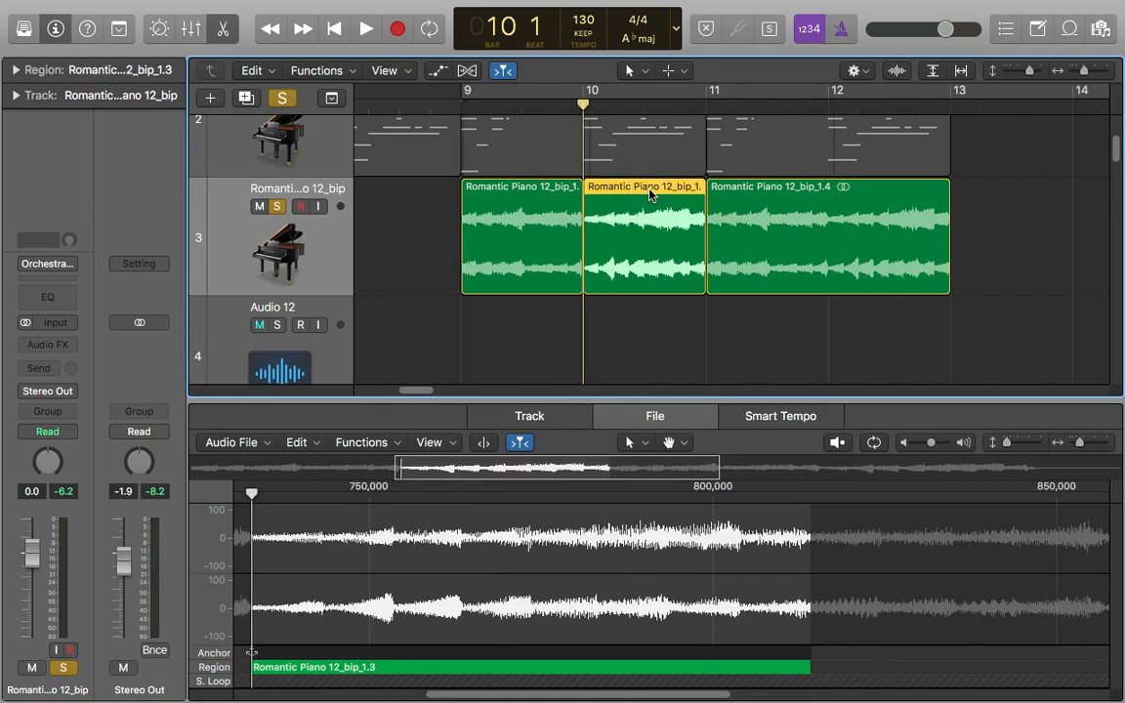
drag(651, 190, 530, 314)
drag(517, 202, 639, 205)
drag(525, 315, 525, 233)
key(shift+space)
click(642, 321)
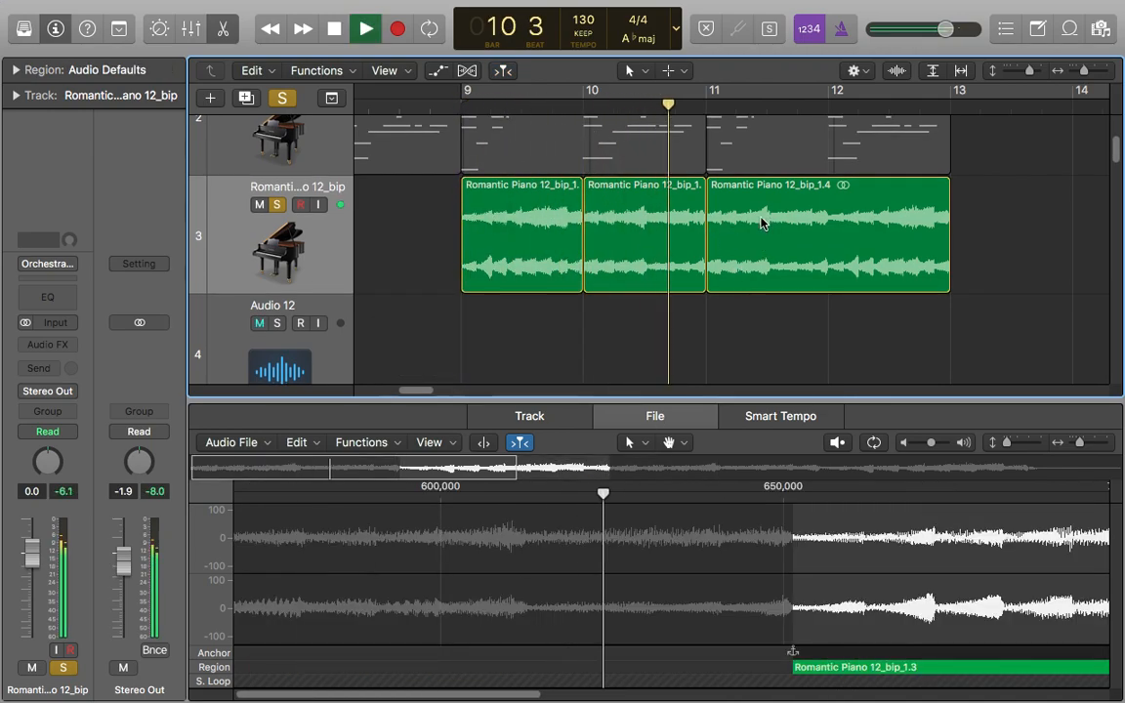
- Delete the two-bar region starting at bar 11 and copy the two reordered one-bar chops into bars 11 and 12
click(926, 251)
key(Delete)
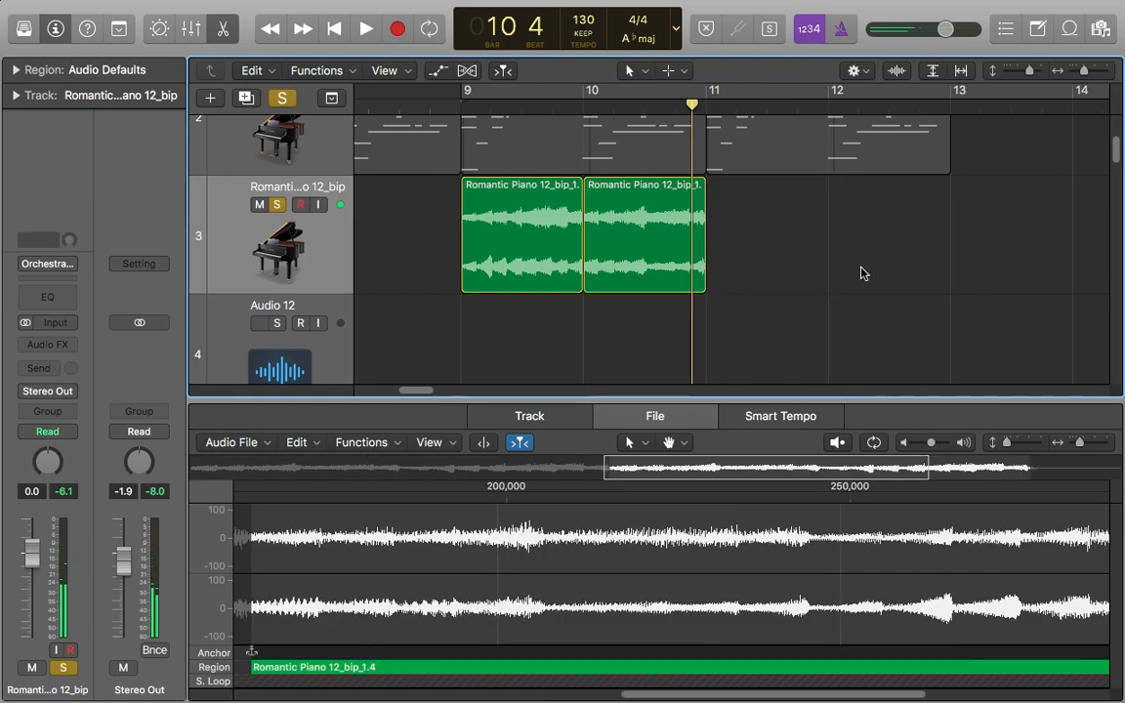
click(628, 251)
drag(493, 190, 746, 231)
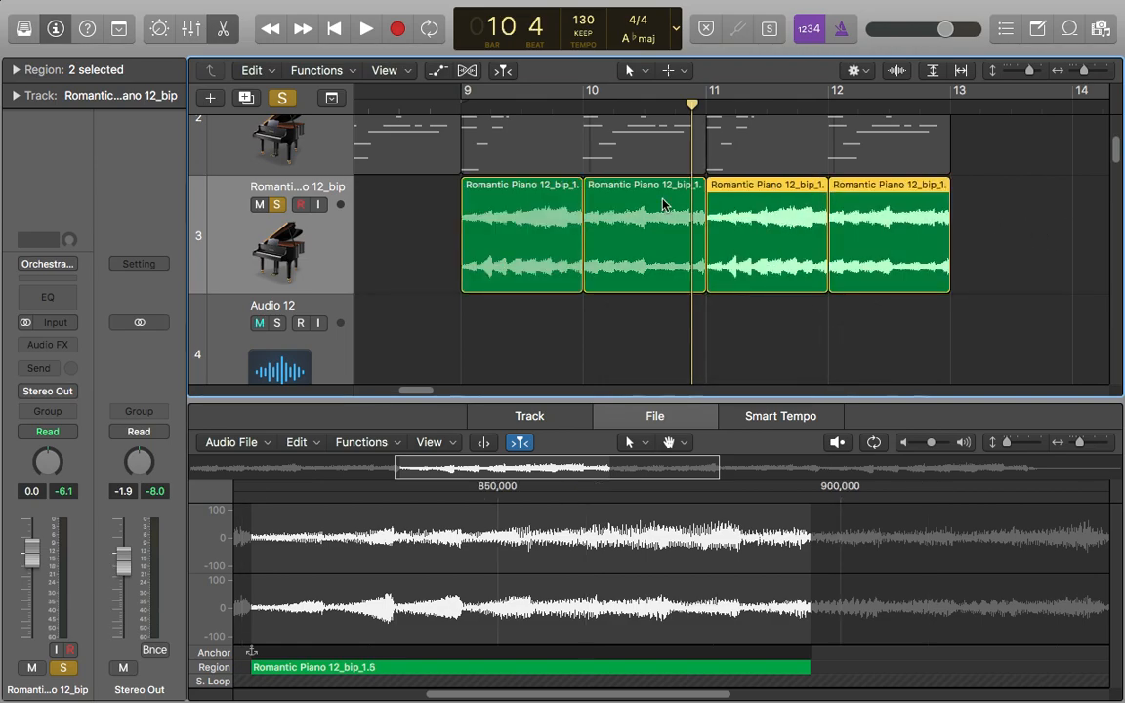
click(605, 327)
- Compare the new chops with the finished Romantic Piano 12_bip edit on track 5 and return the playhead to bar 9
scroll(604, 328, down, 3)
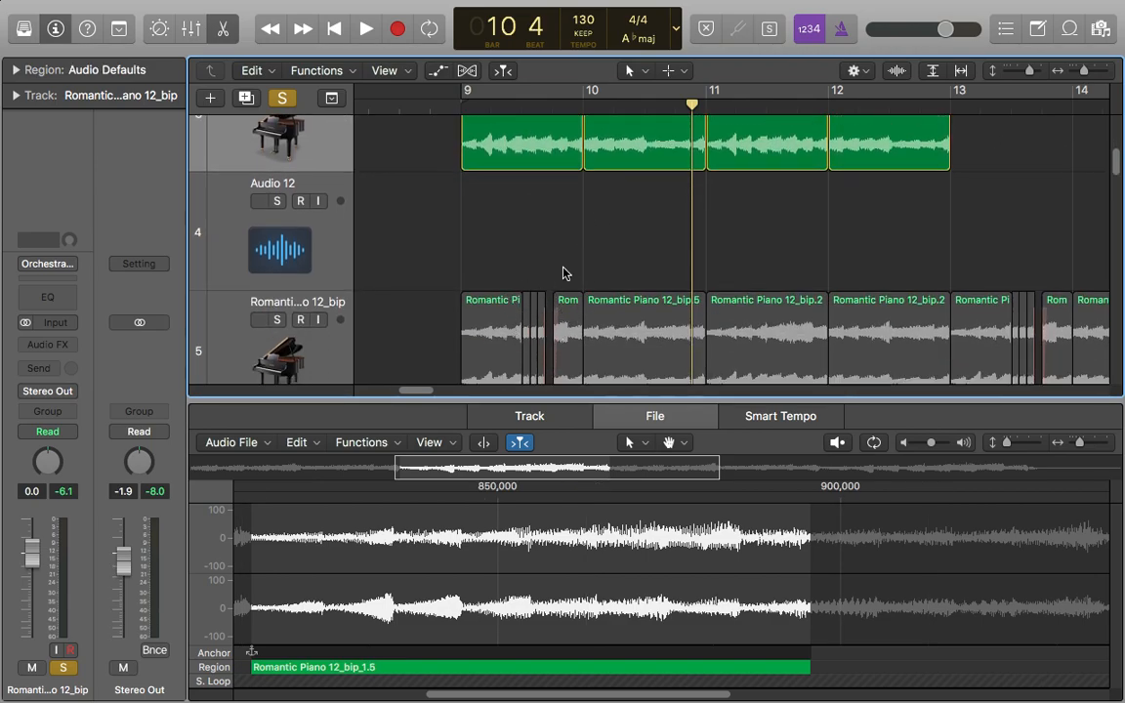
scroll(565, 271, up, 3)
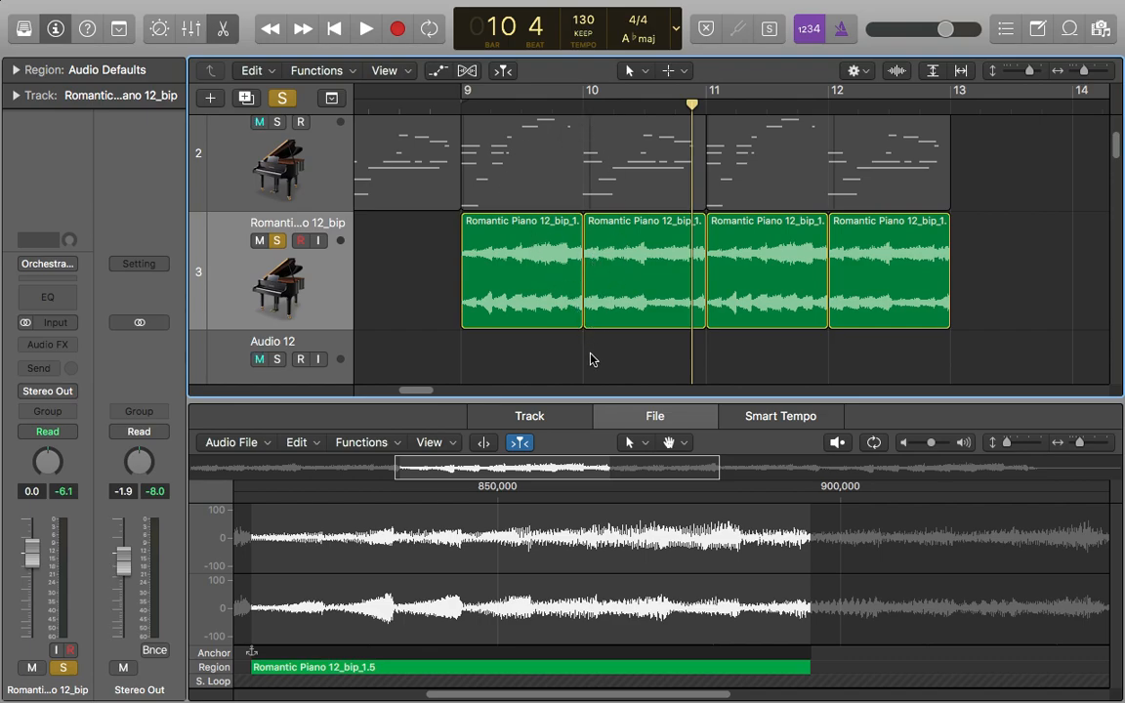
scroll(531, 318, down, 3)
click(463, 105)
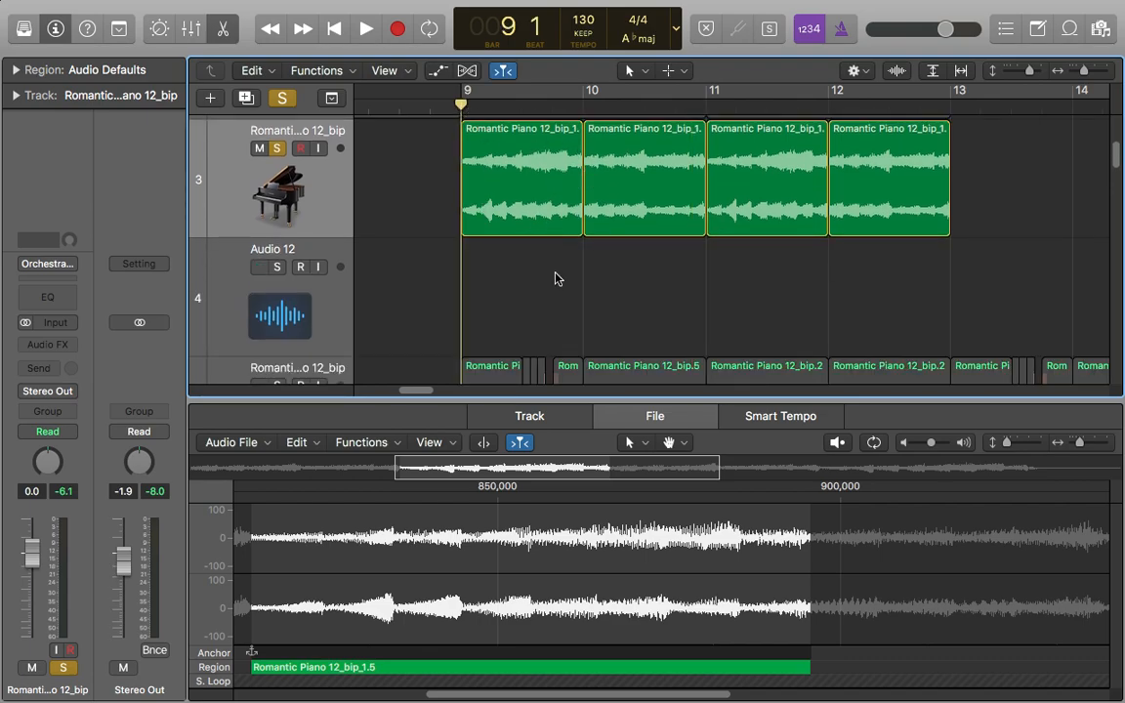
- Place the playhead at bar 9 beat 3 and select the first one-bar chop on track 3
drag(539, 108, 461, 138)
drag(537, 103, 465, 128)
click(522, 142)
click(520, 110)
click(521, 173)
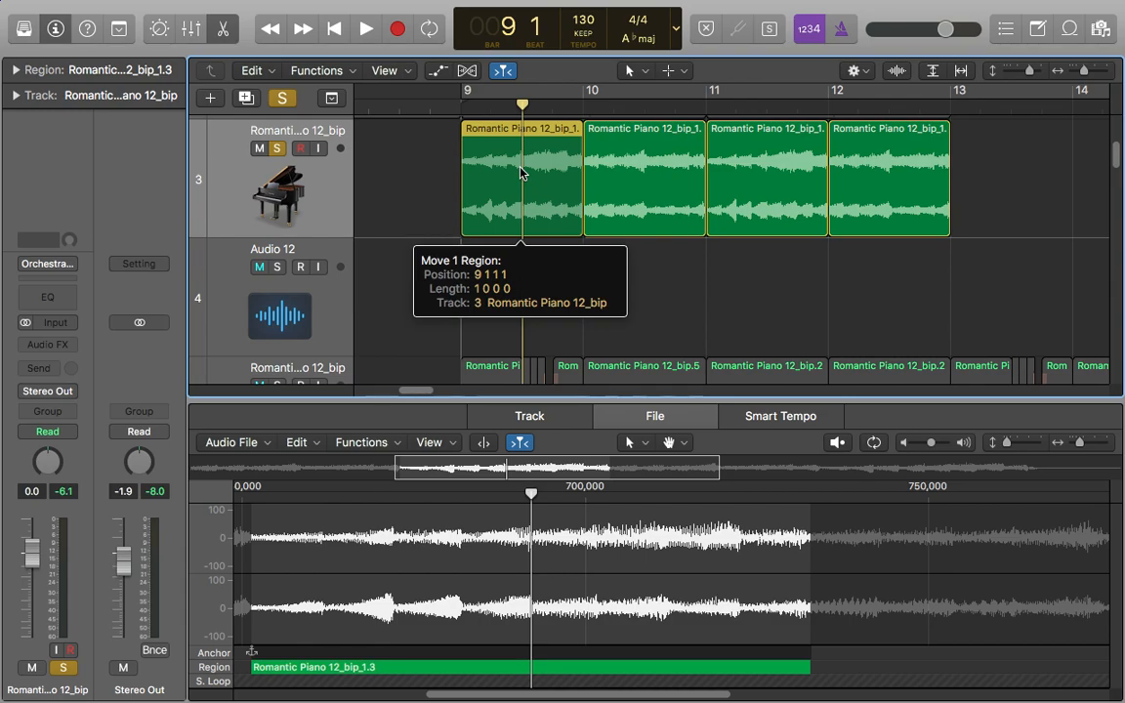
click(522, 161)
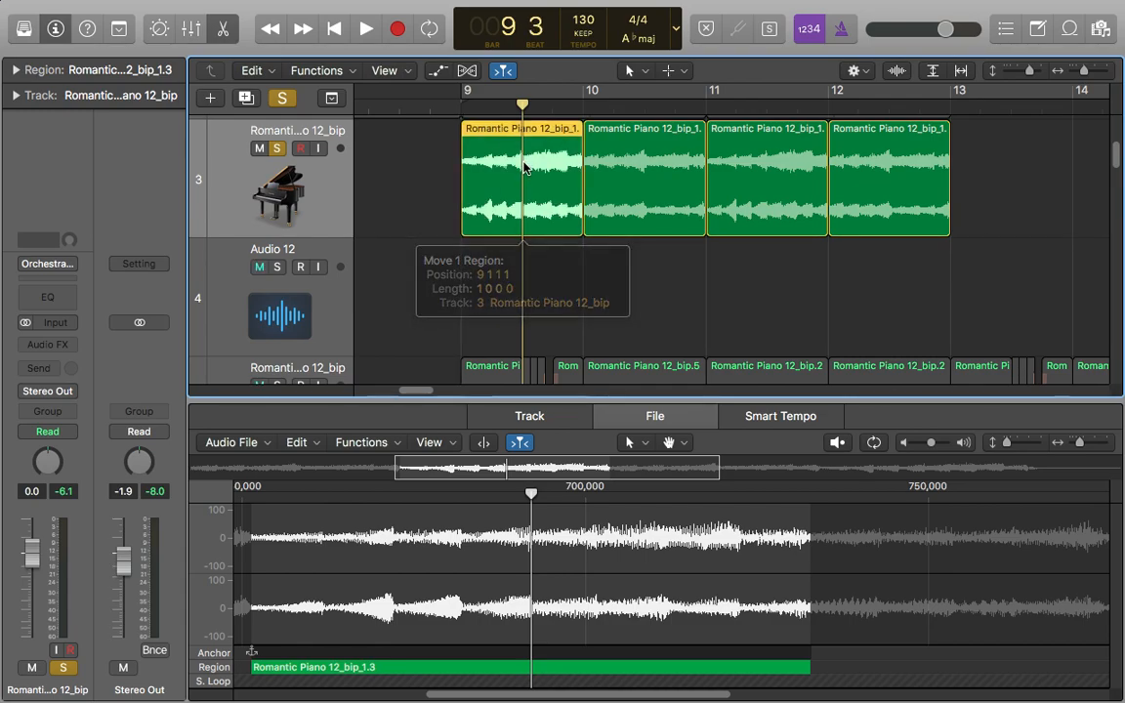
- Play the first chop repeatedly from bar 9 to find a spot for the next cut
drag(523, 107, 473, 104)
key(space)
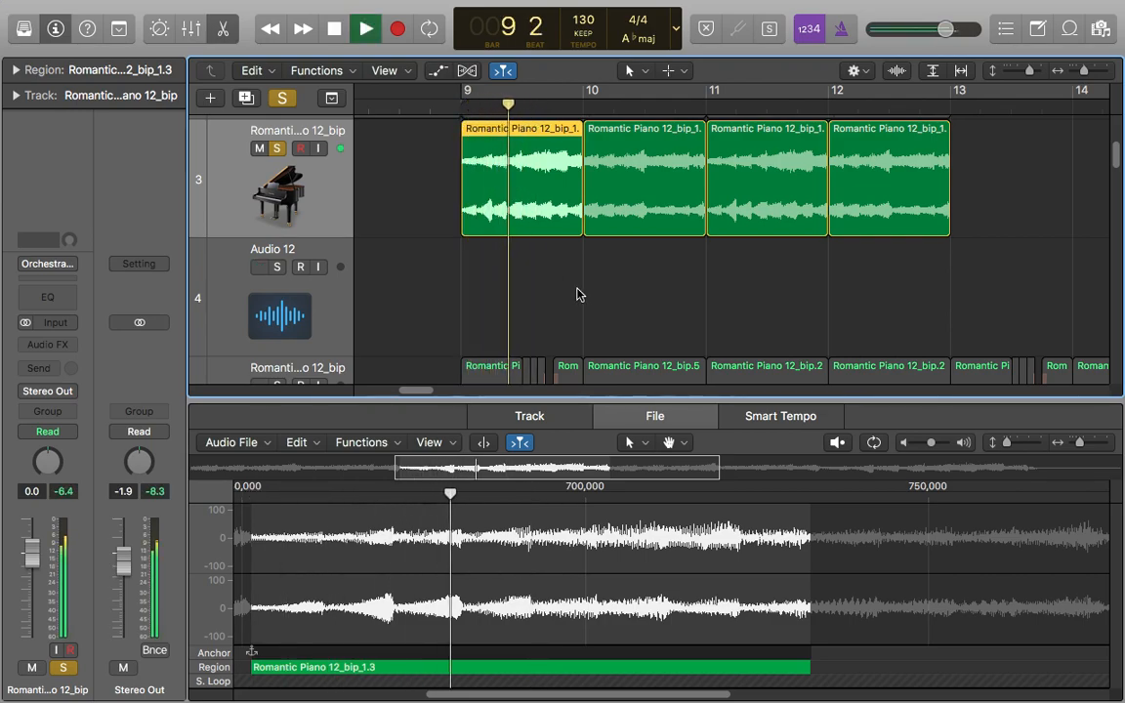
key(space)
drag(576, 107, 417, 112)
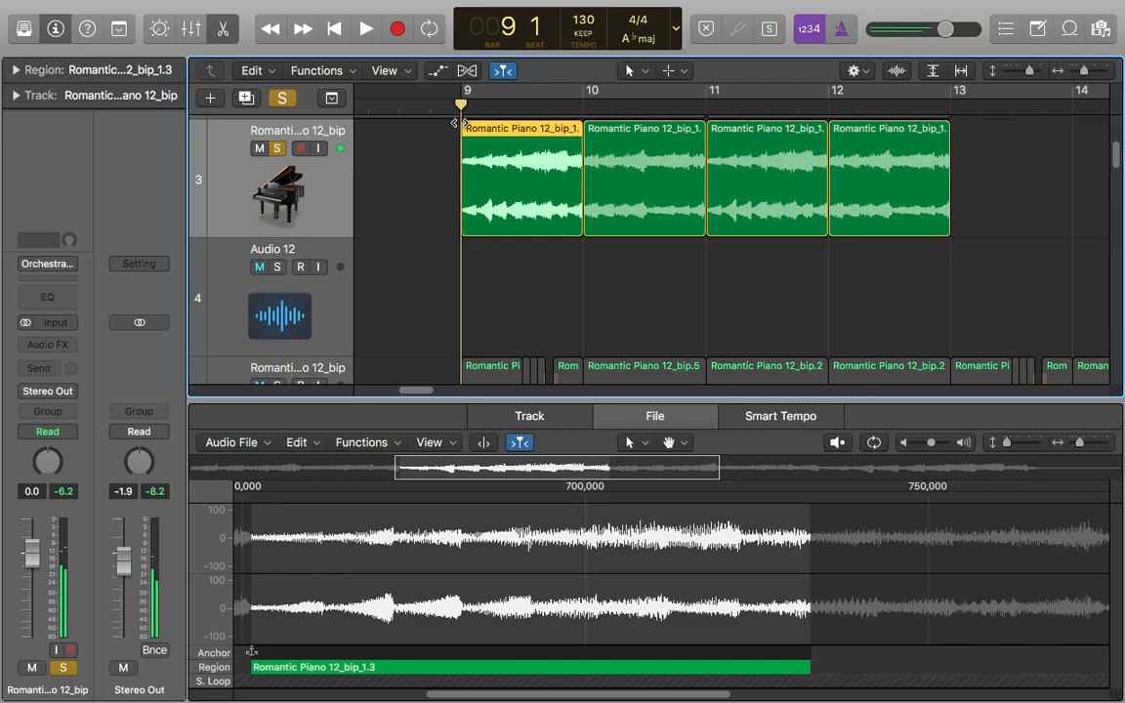
drag(563, 90, 540, 103)
key(space)
key(space)
- Loop a short section of the first chop starting at bar 9 beat 3
drag(465, 93, 523, 92)
key(space)
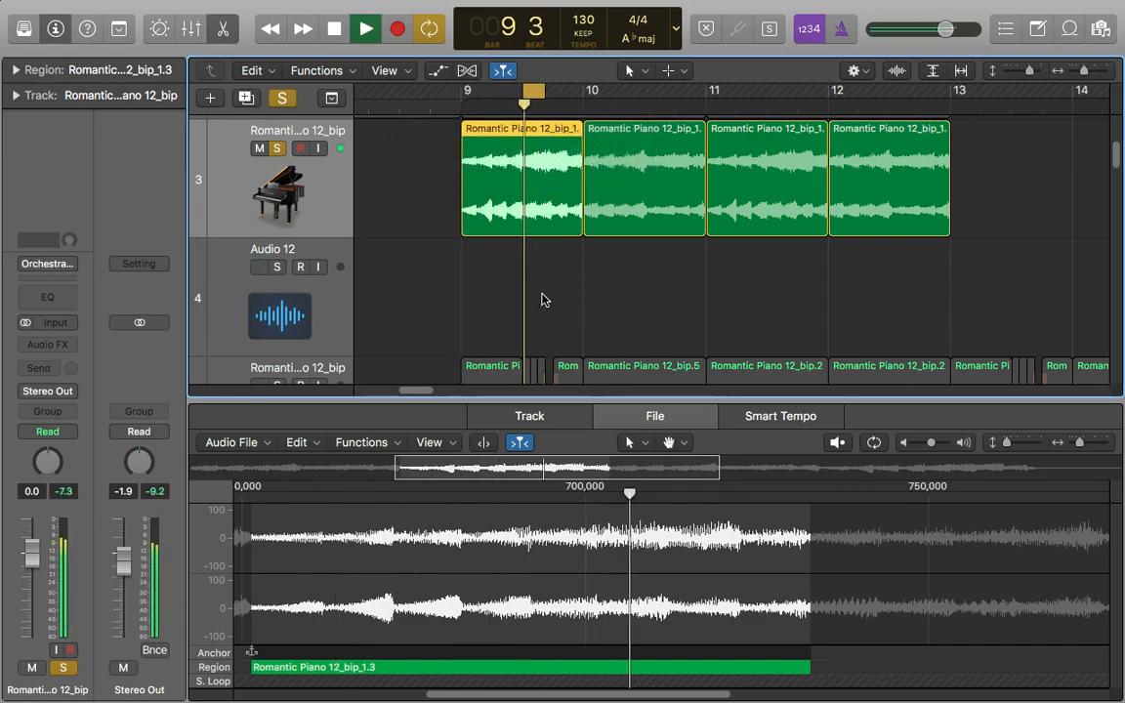
key(space)
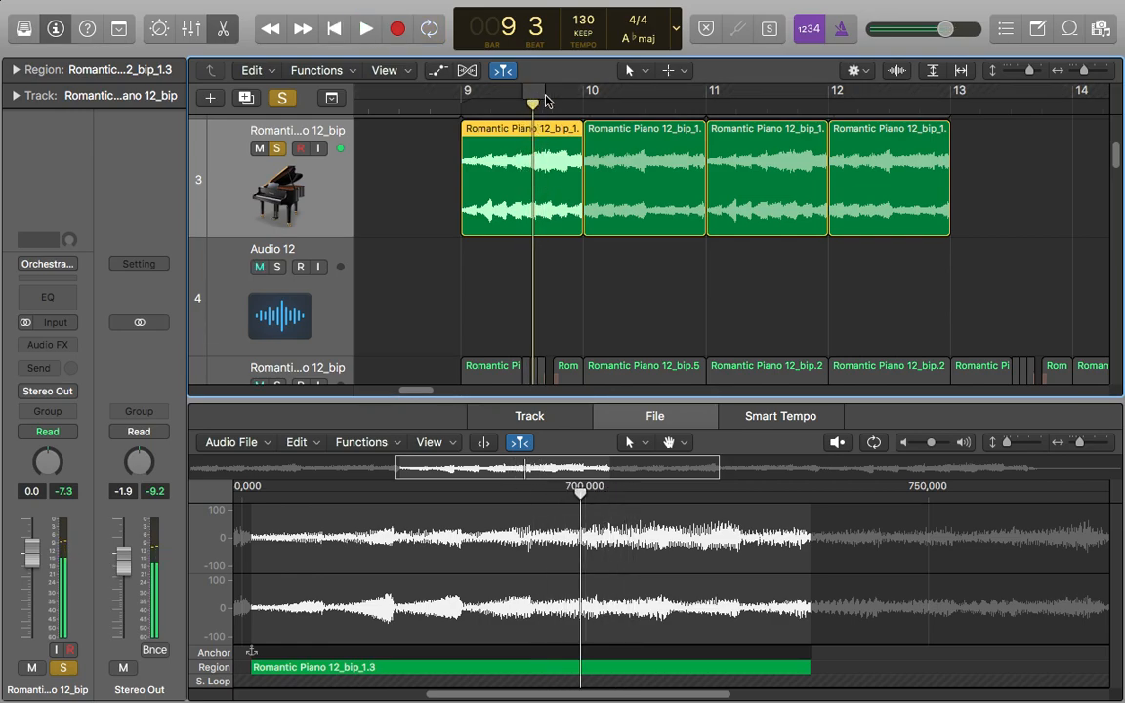
- Set the cycle range to bars 9 through 10 and split the first chop just before beat 3 of bar 9
drag(542, 95, 714, 104)
drag(525, 101, 514, 126)
key(space)
key(space)
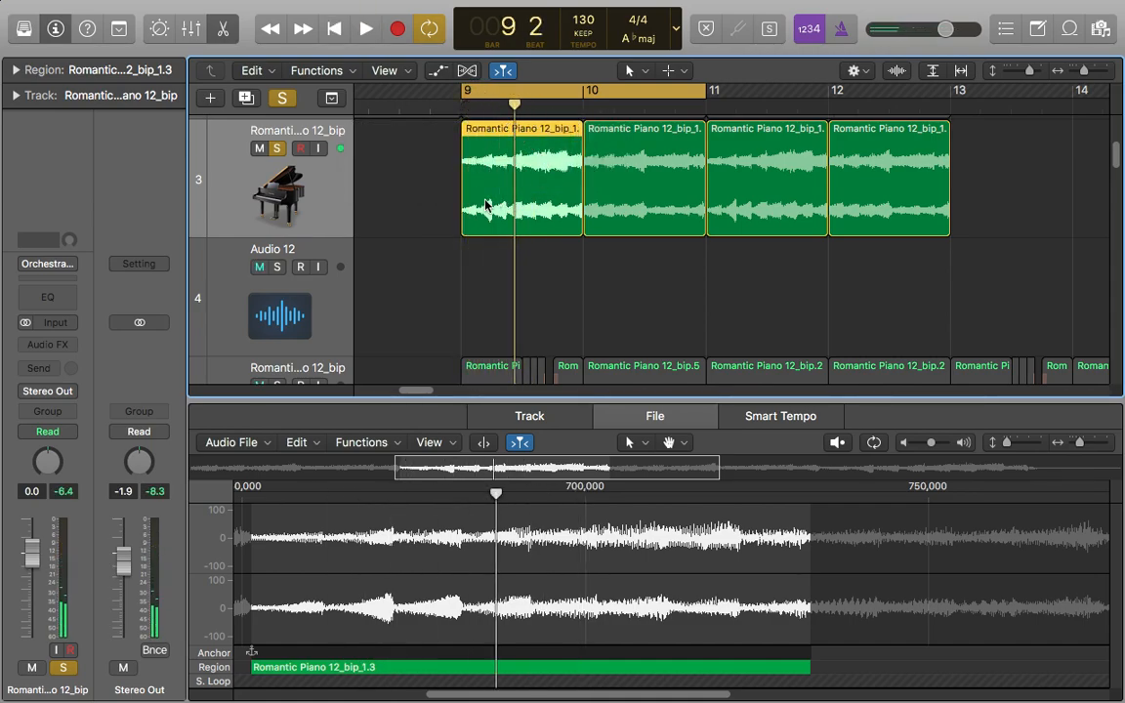
key(super+t)
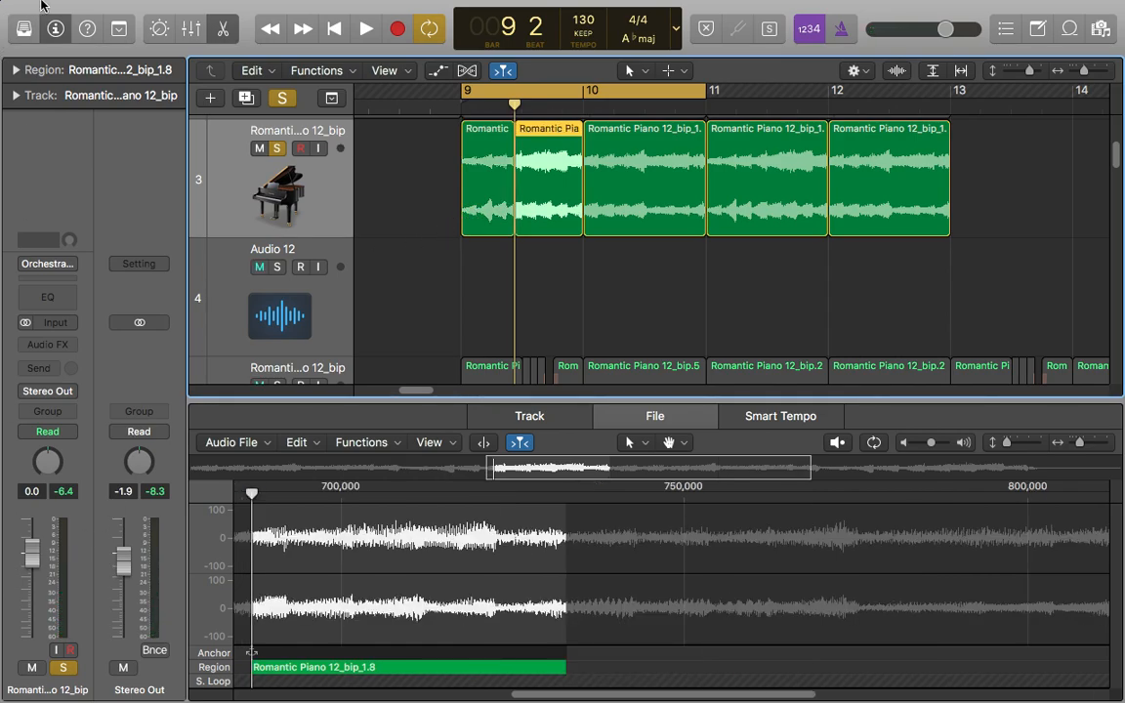
- Switch to System Preferences
click(76, 8)
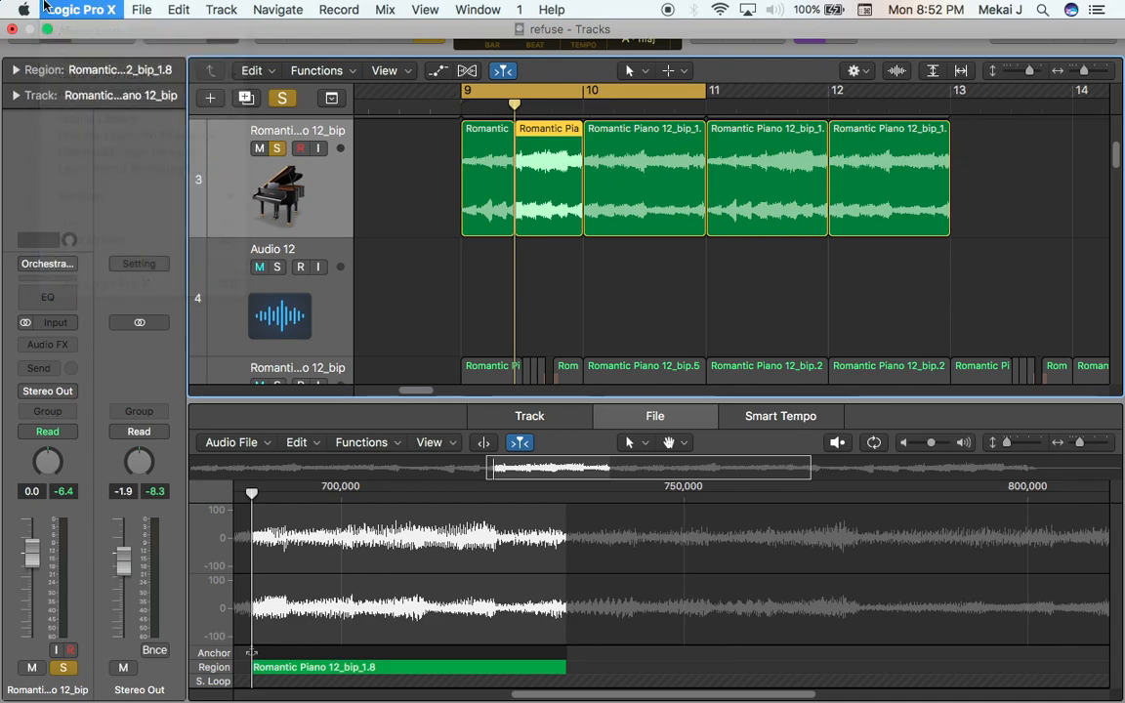
click(22, 8)
click(55, 58)
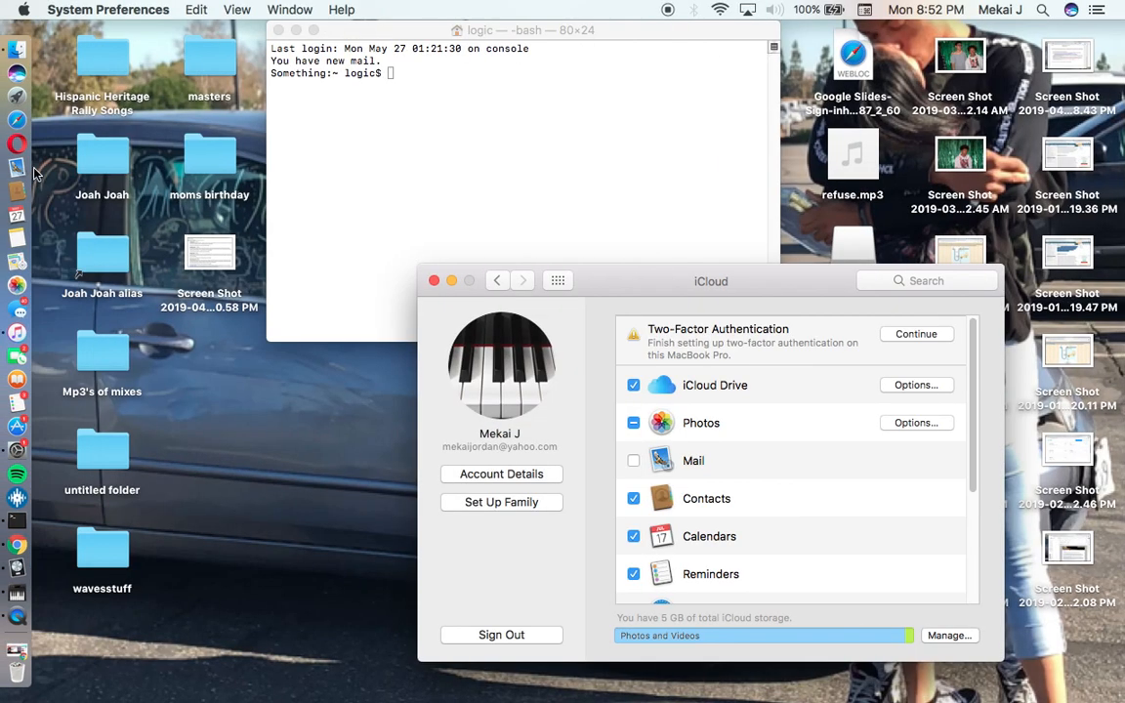
- Look through the Displays and Keyboard preferences, including Text, Shortcuts and Input Sources, and close System Preferences
click(496, 281)
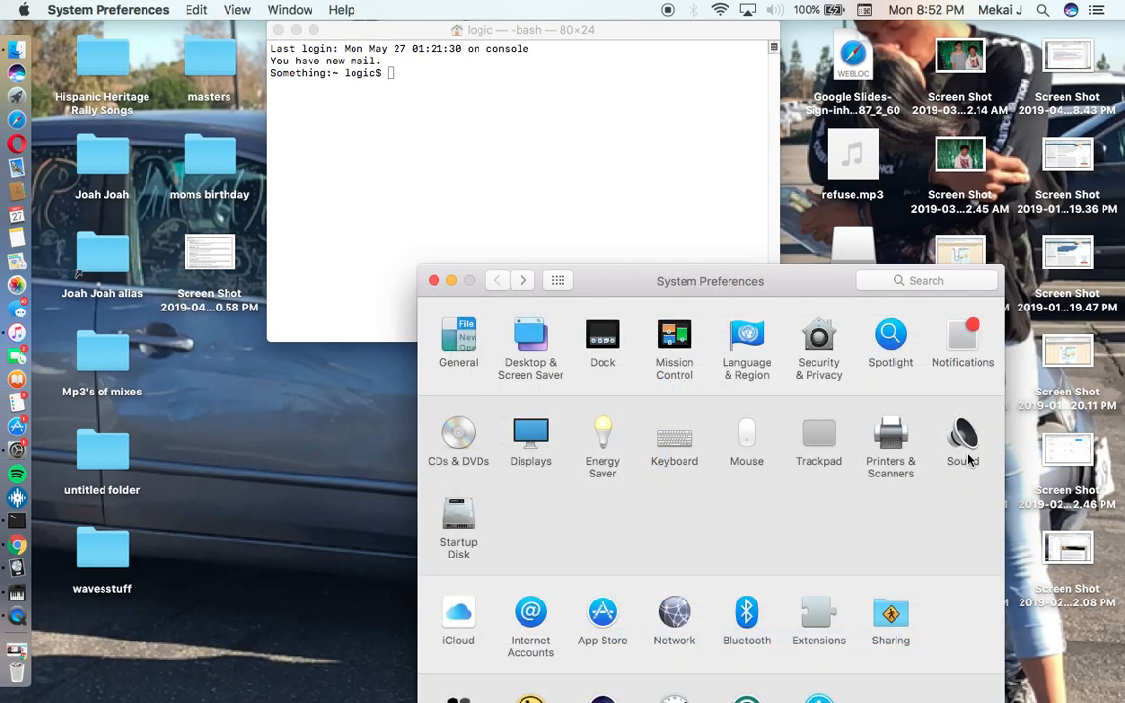
drag(752, 293, 542, 152)
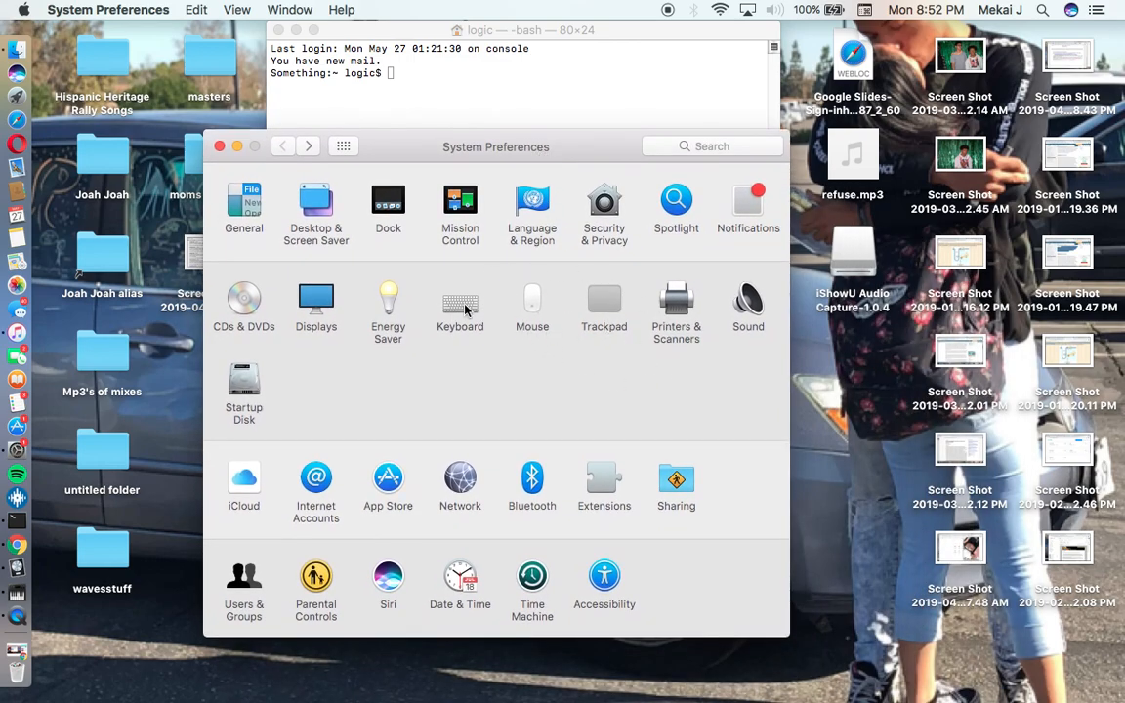
click(316, 300)
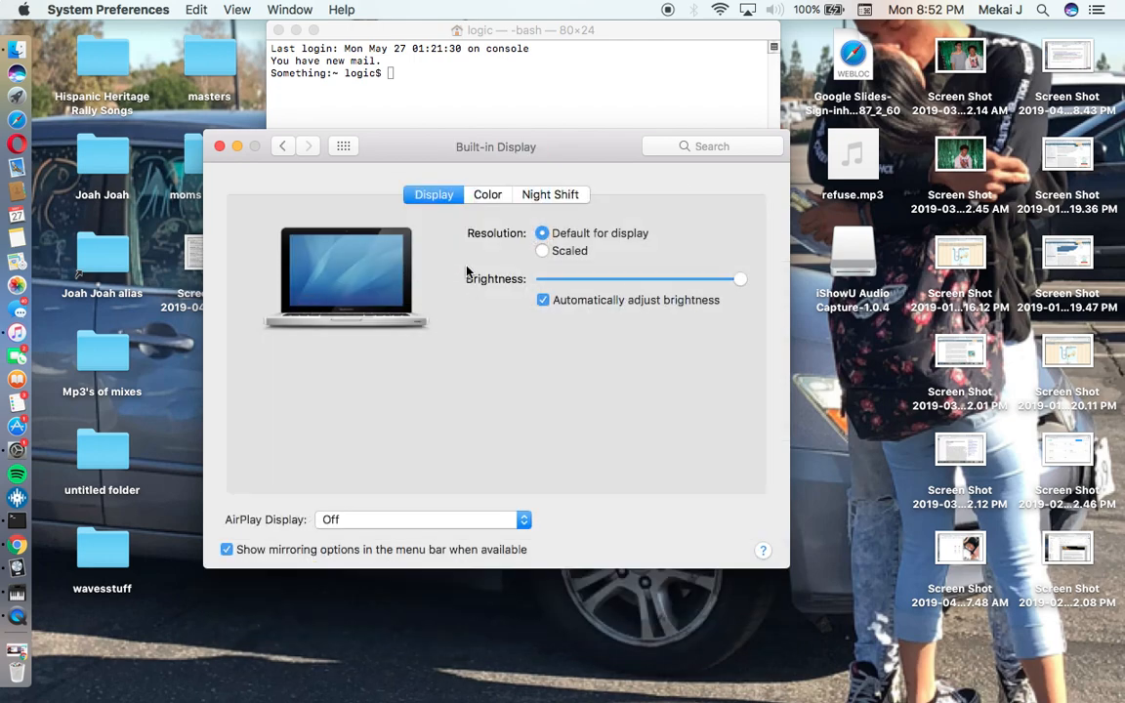
click(282, 146)
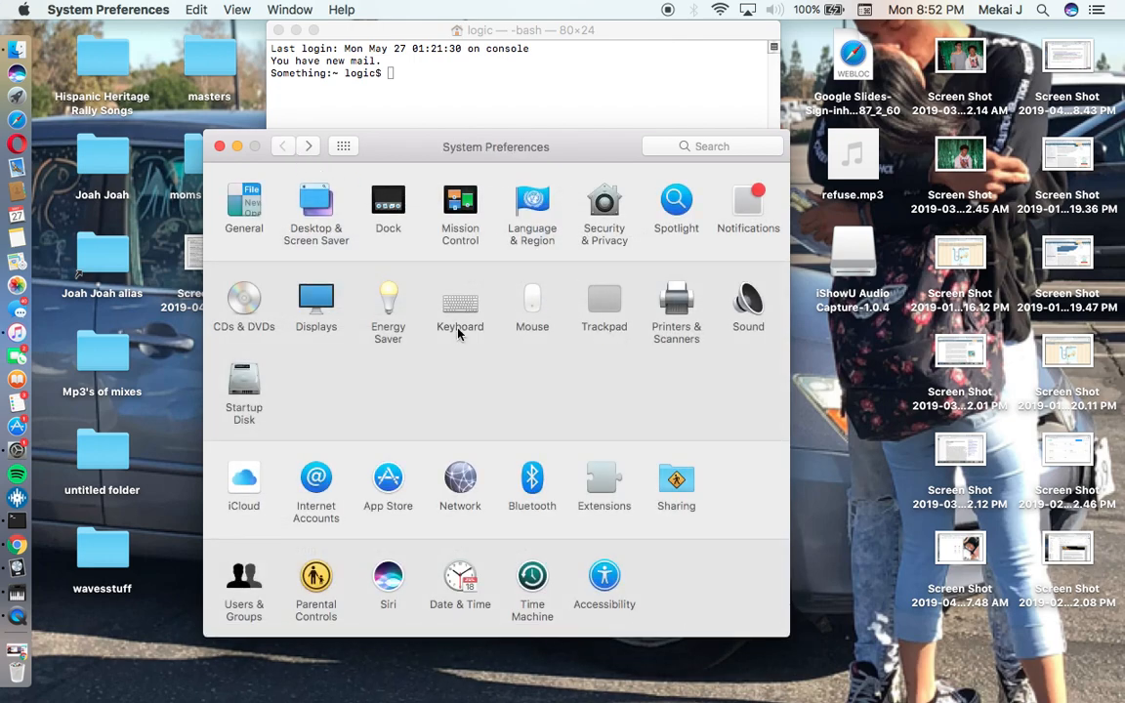
click(460, 297)
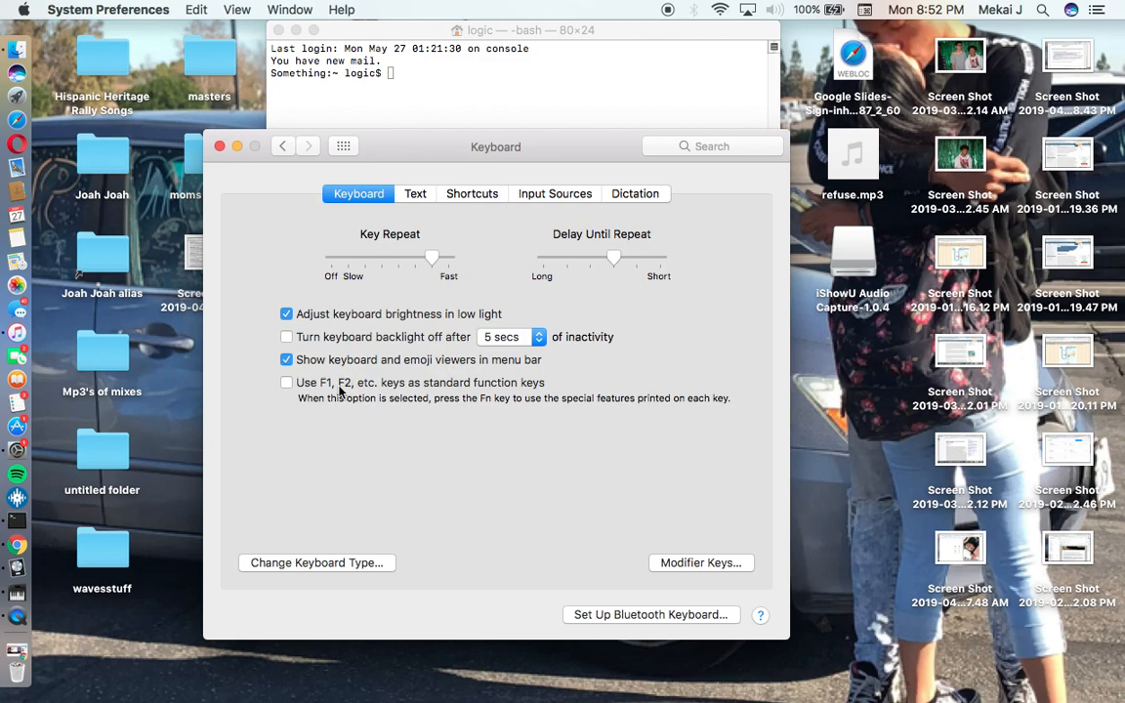
click(418, 194)
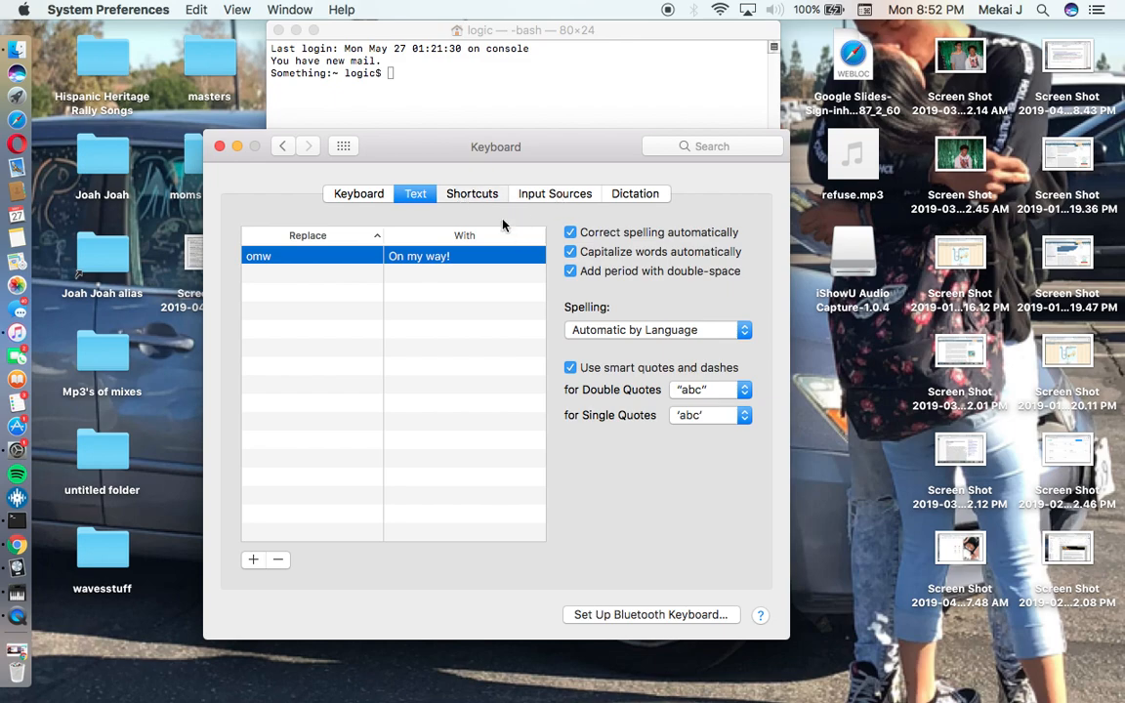
click(473, 194)
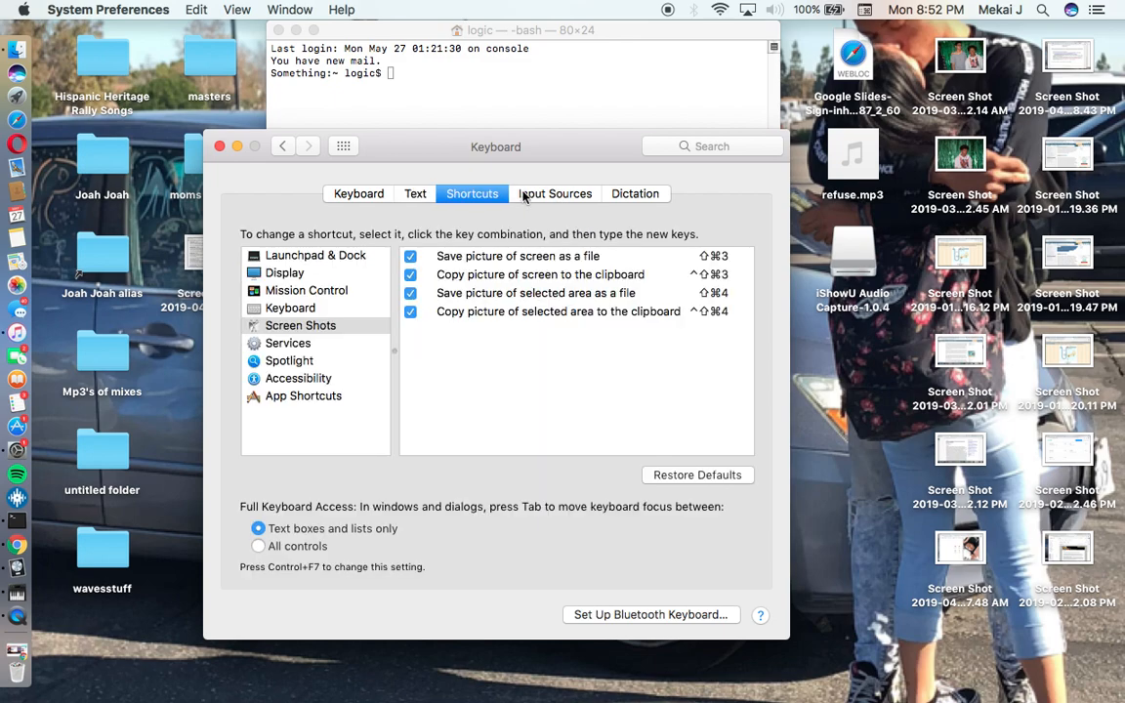
click(312, 273)
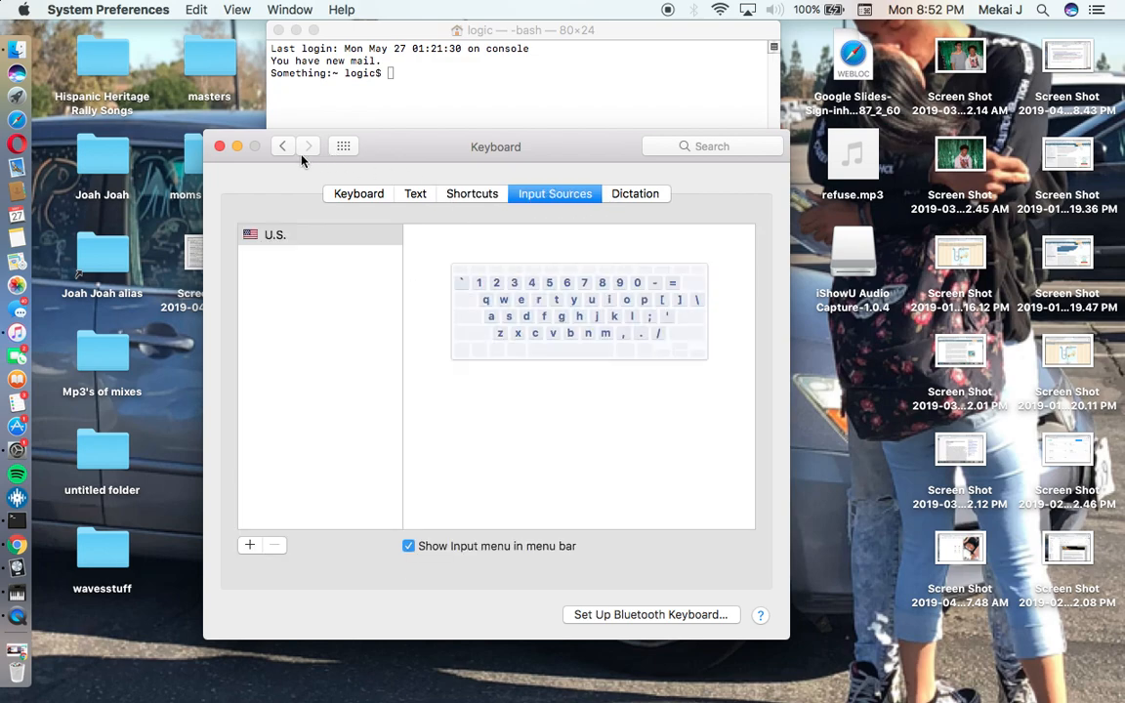
click(219, 147)
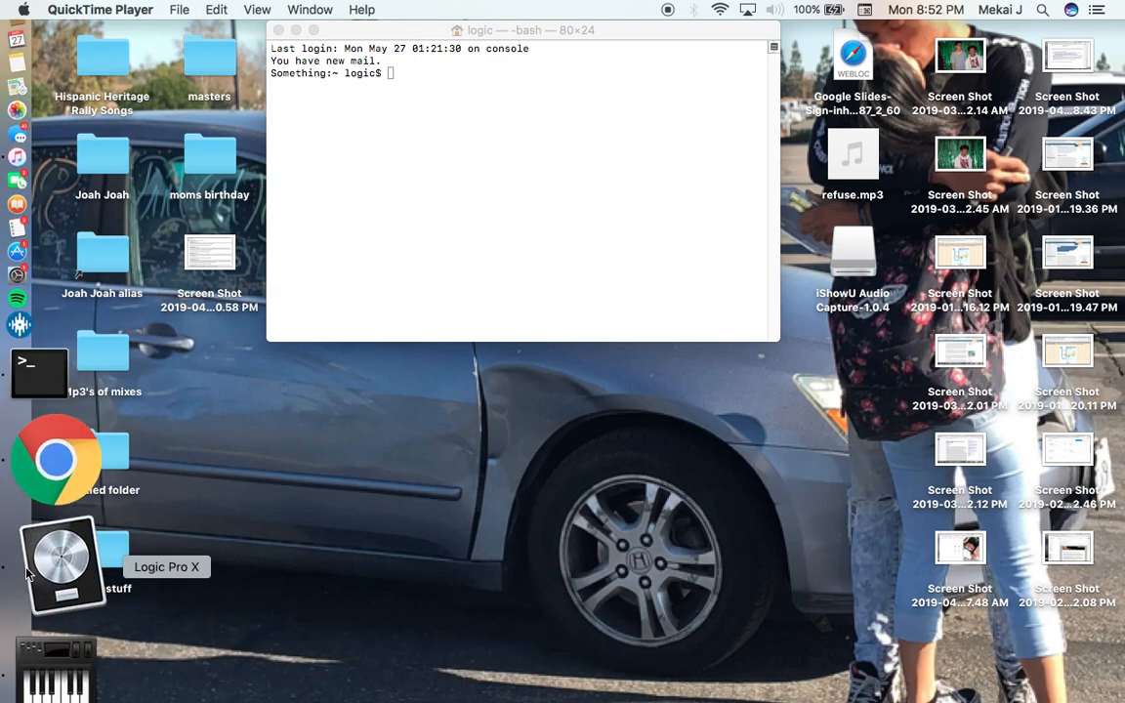
- Switch to Logic Pro X, place the playhead at bar 9 beat 3 and join the two pieces of the first chop
click(64, 567)
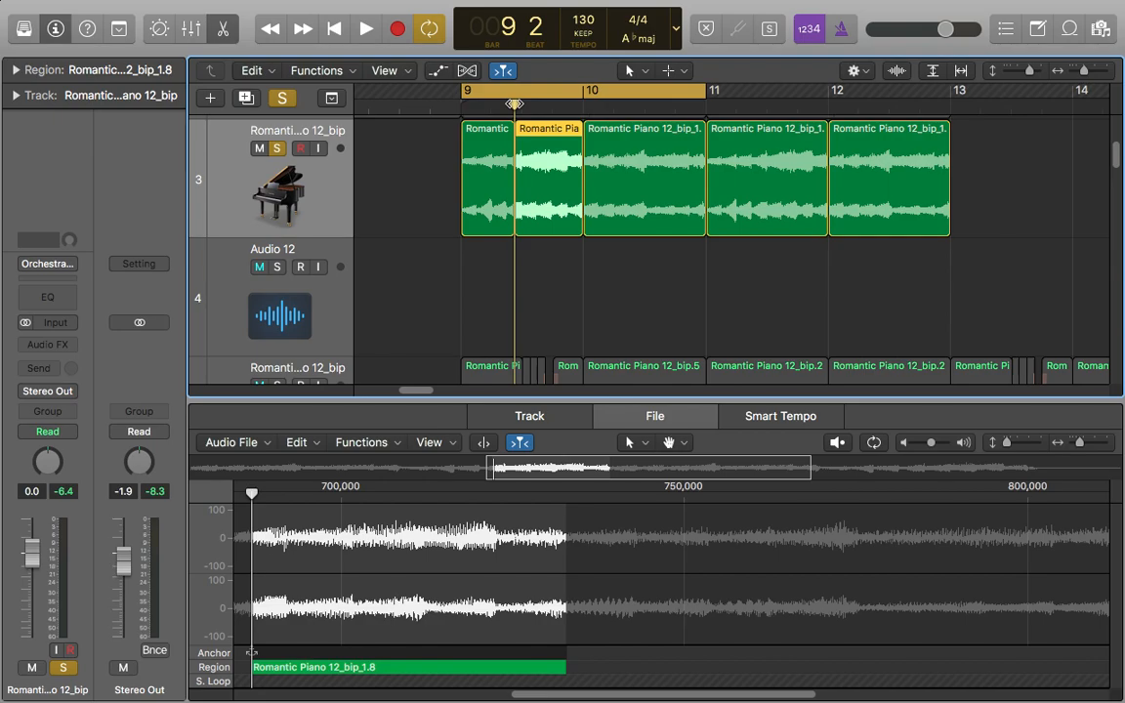
drag(550, 105, 518, 117)
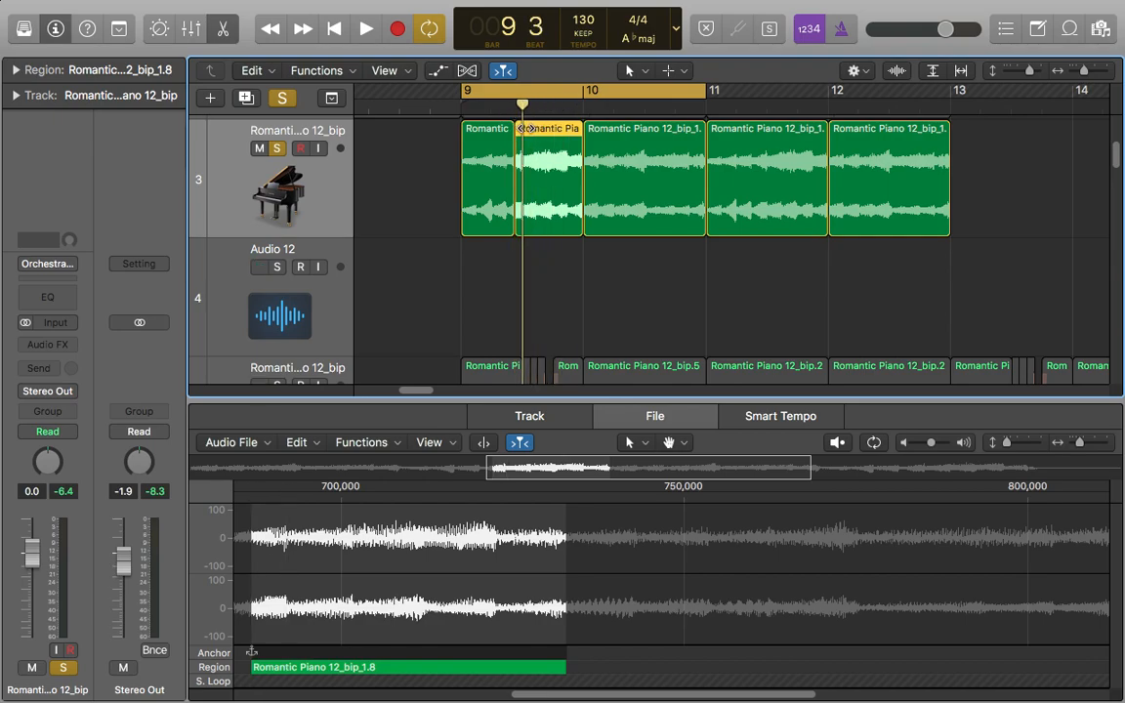
drag(510, 294, 540, 188)
right_click(537, 184)
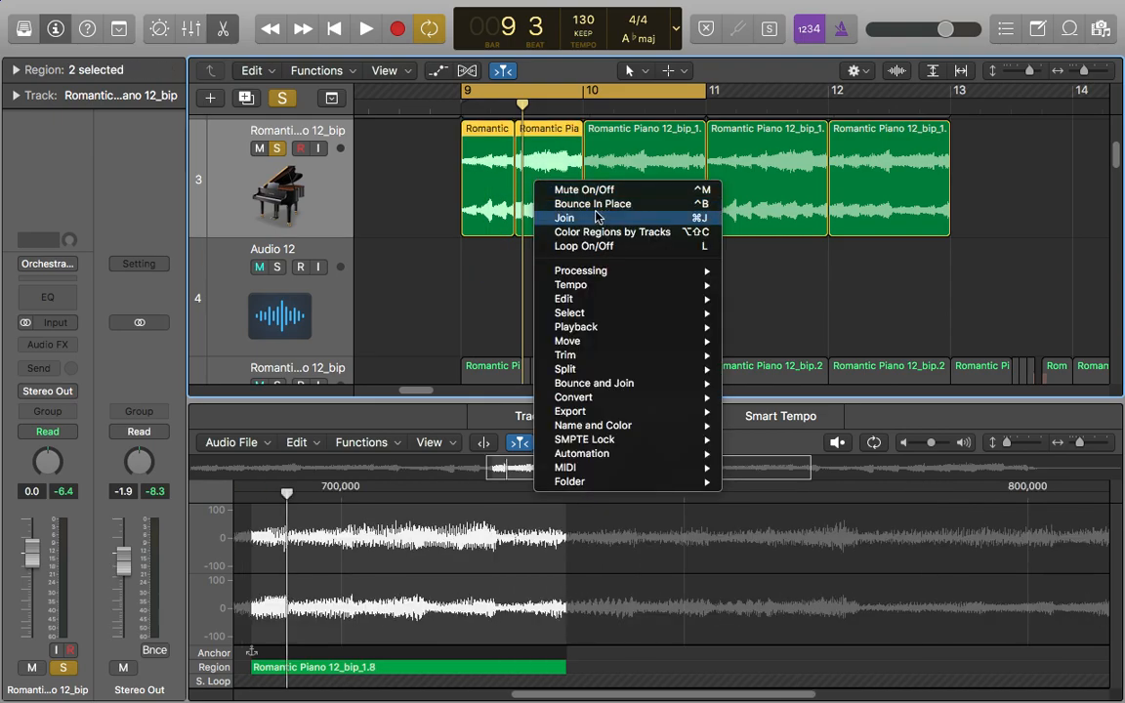
click(588, 217)
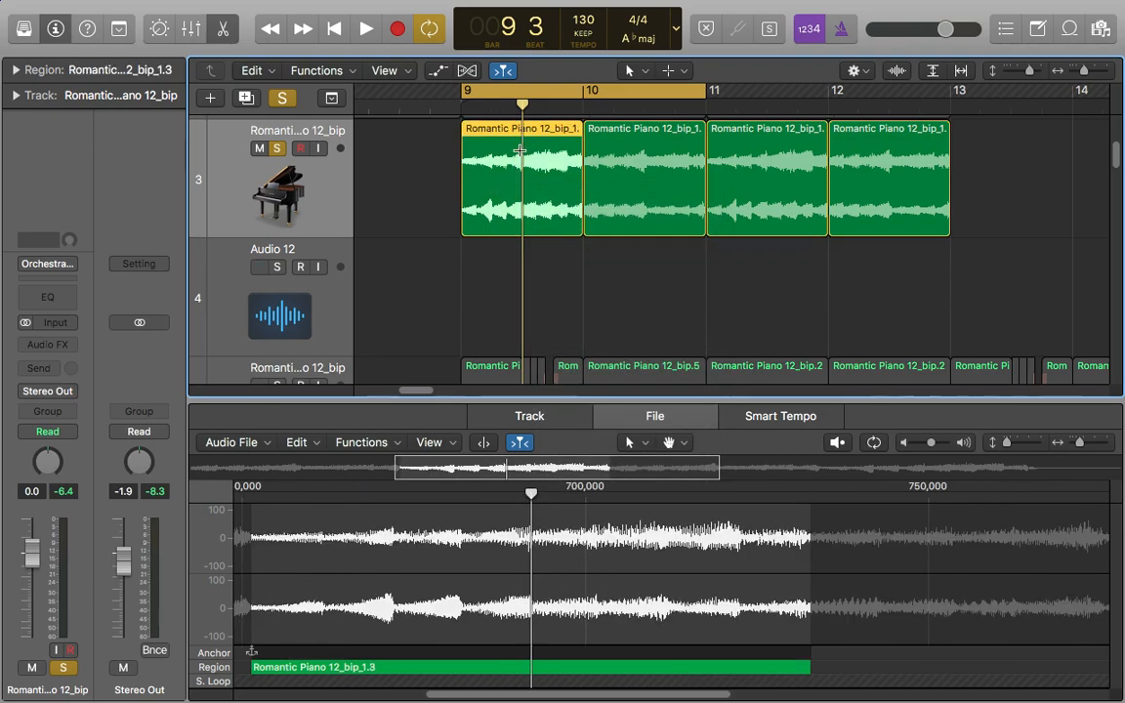
- Split the first chop at beat 3, just after beat 3 and at beat 4 of bar 9, and delete the piece ending at beat 4
key(super+t)
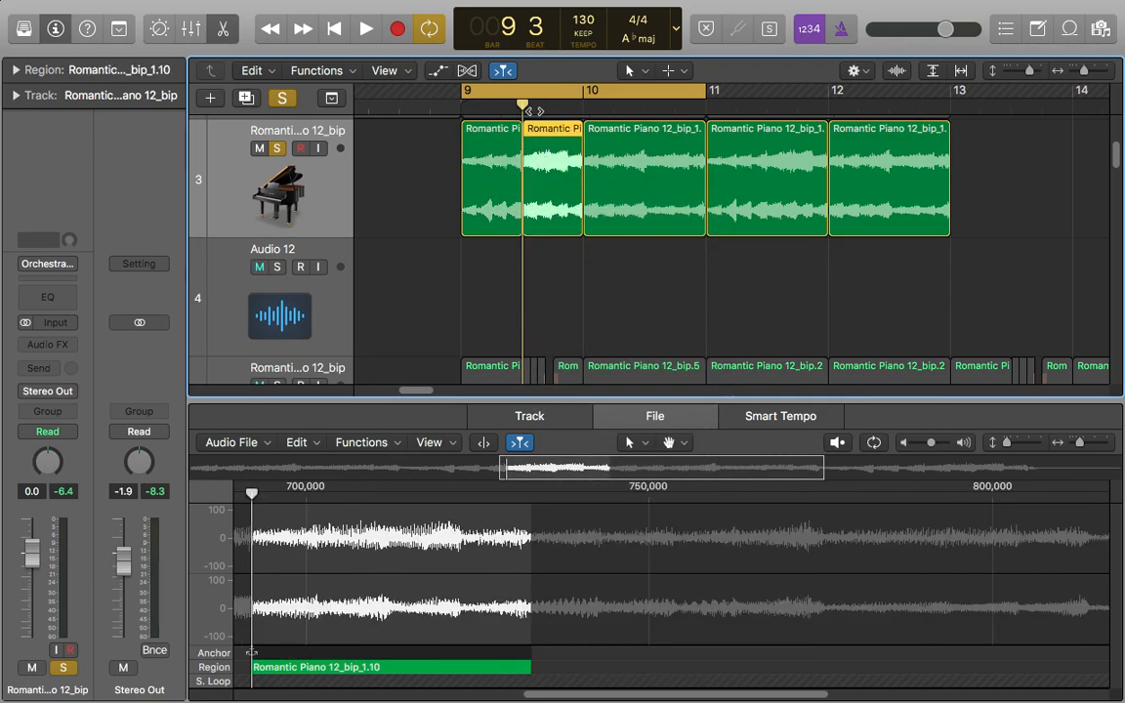
click(530, 111)
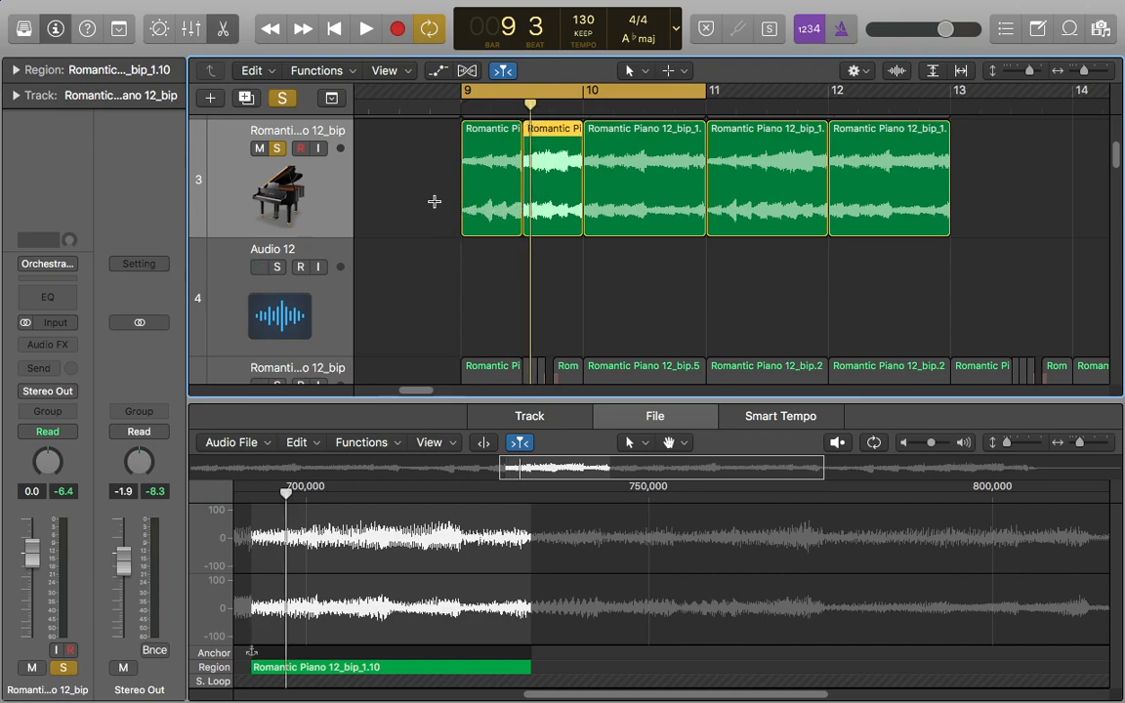
key(super+t)
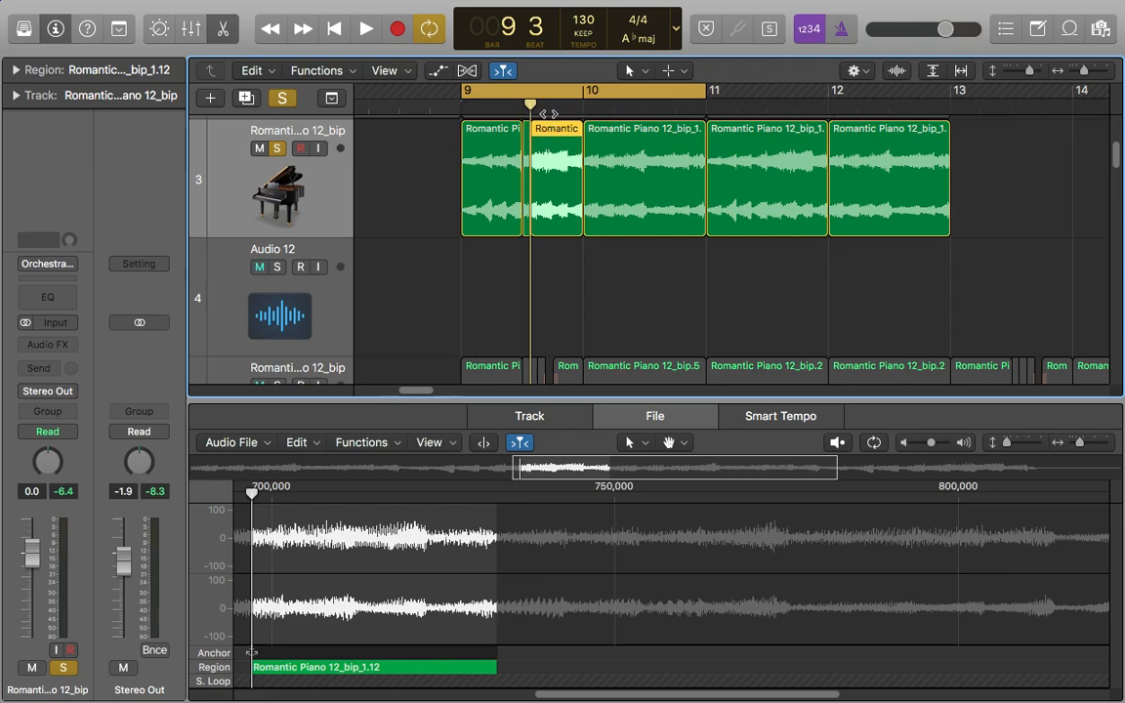
click(553, 111)
key(super+t)
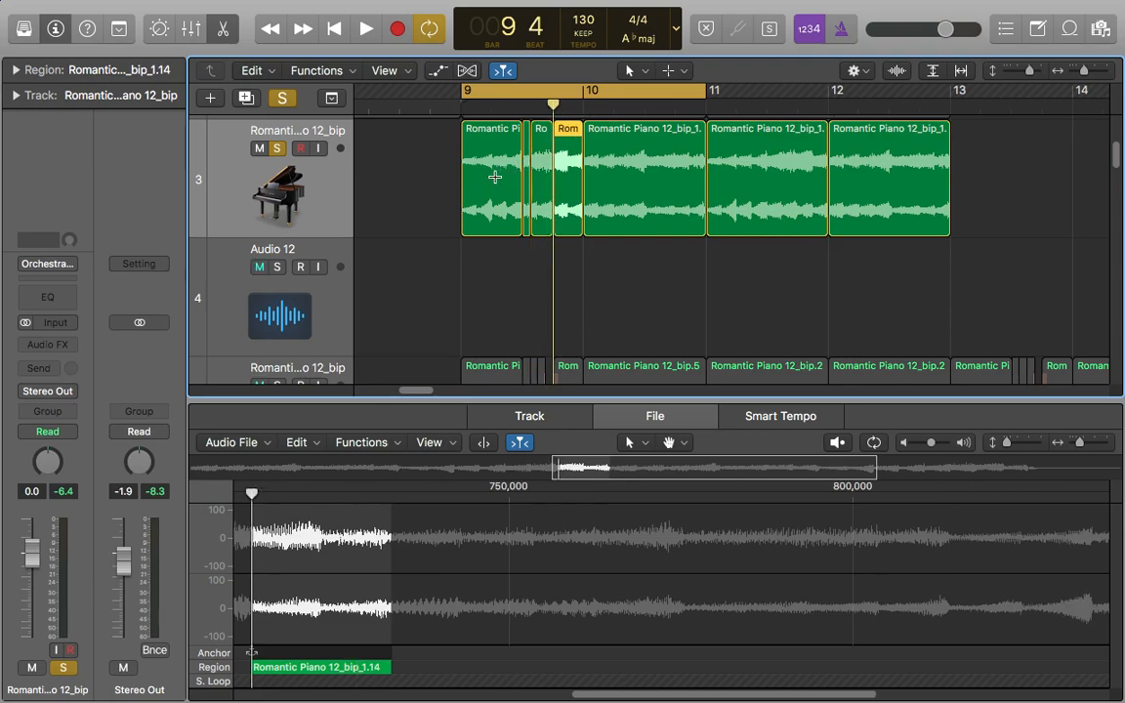
key(Left)
key(Delete)
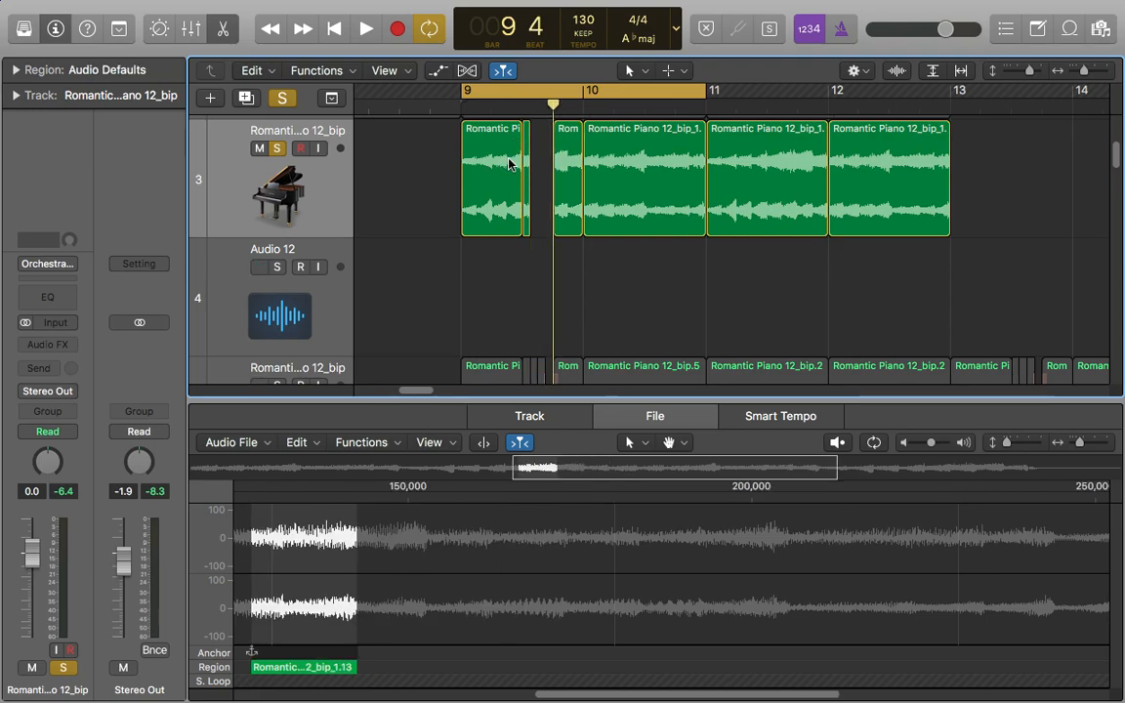
- Paste two copies of the thin slice at bar 9 beat 3 back to back after it and turn off cycle mode
click(526, 137)
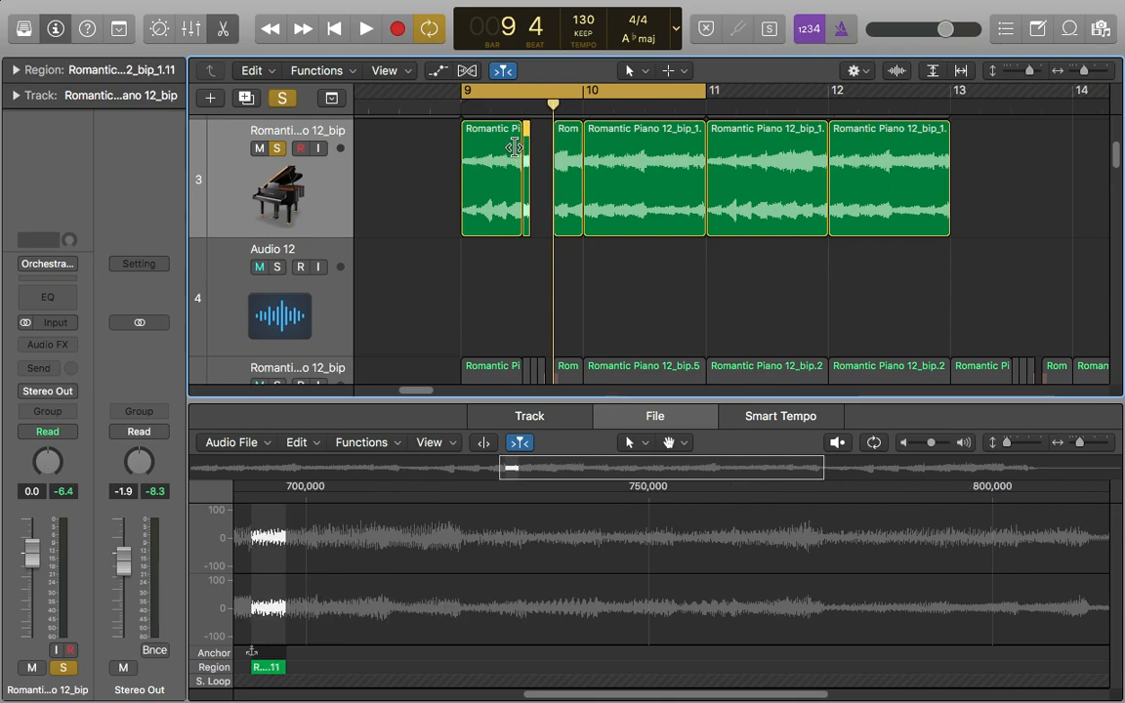
click(533, 115)
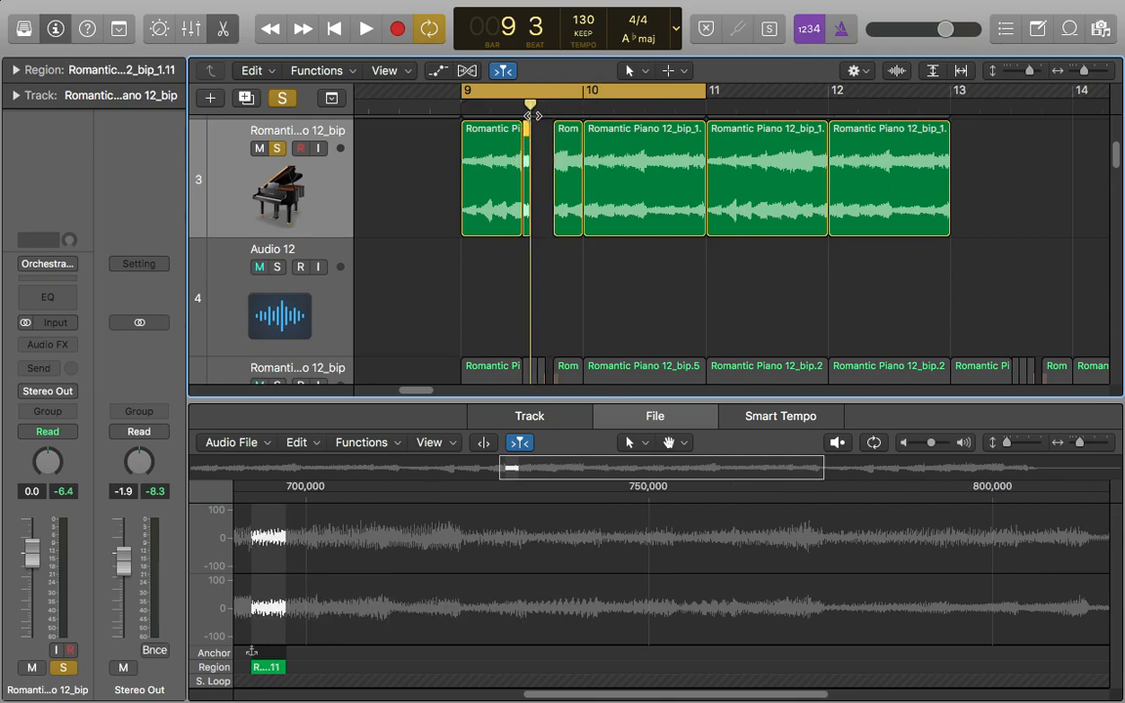
key(super+v)
key(super+v)
click(507, 109)
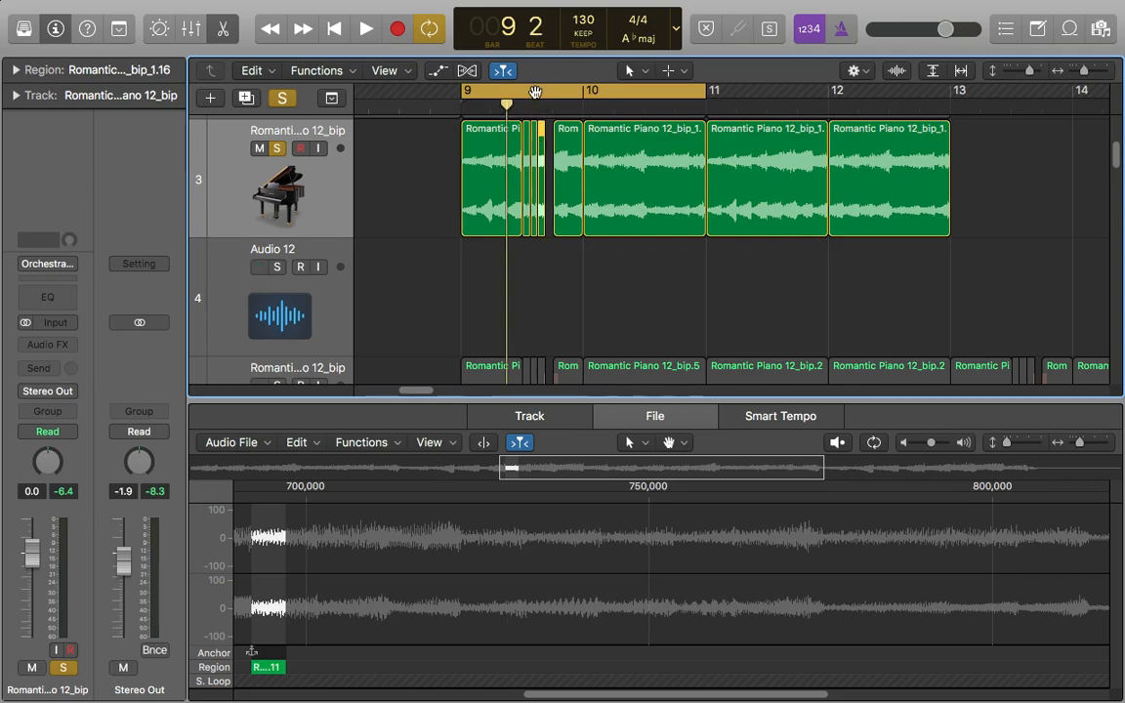
click(537, 92)
- Select the hi-hat track and open the Note Repeat settings
scroll(409, 185, down, 15)
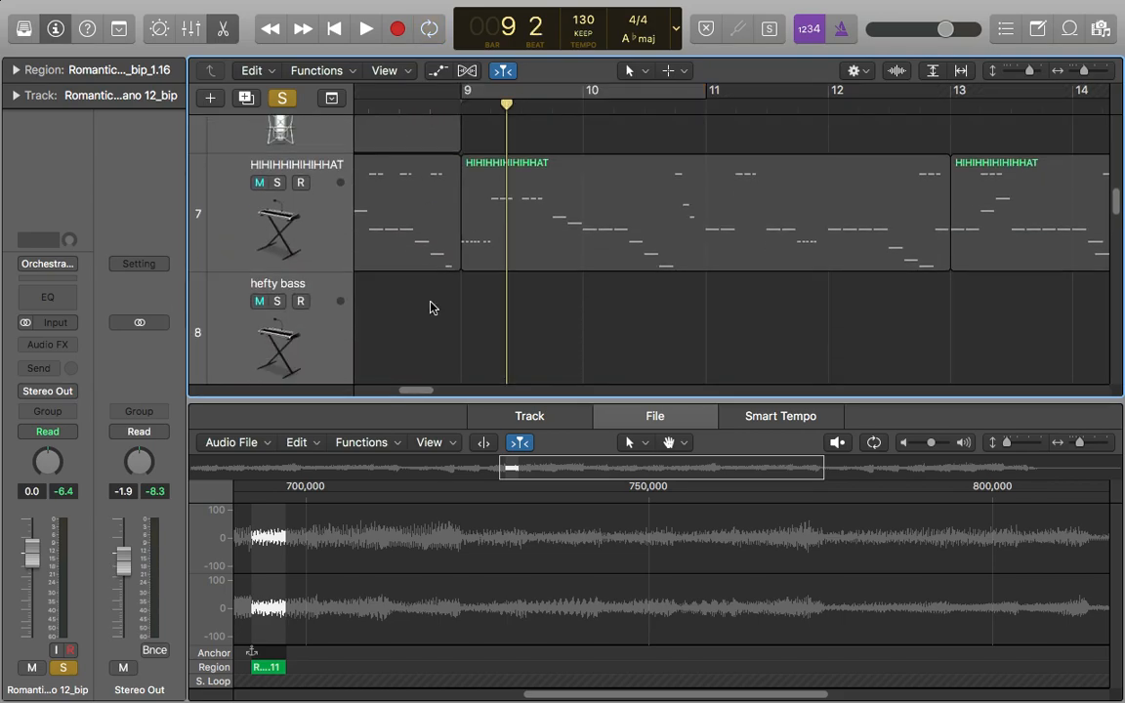
scroll(404, 302, up, 5)
click(234, 268)
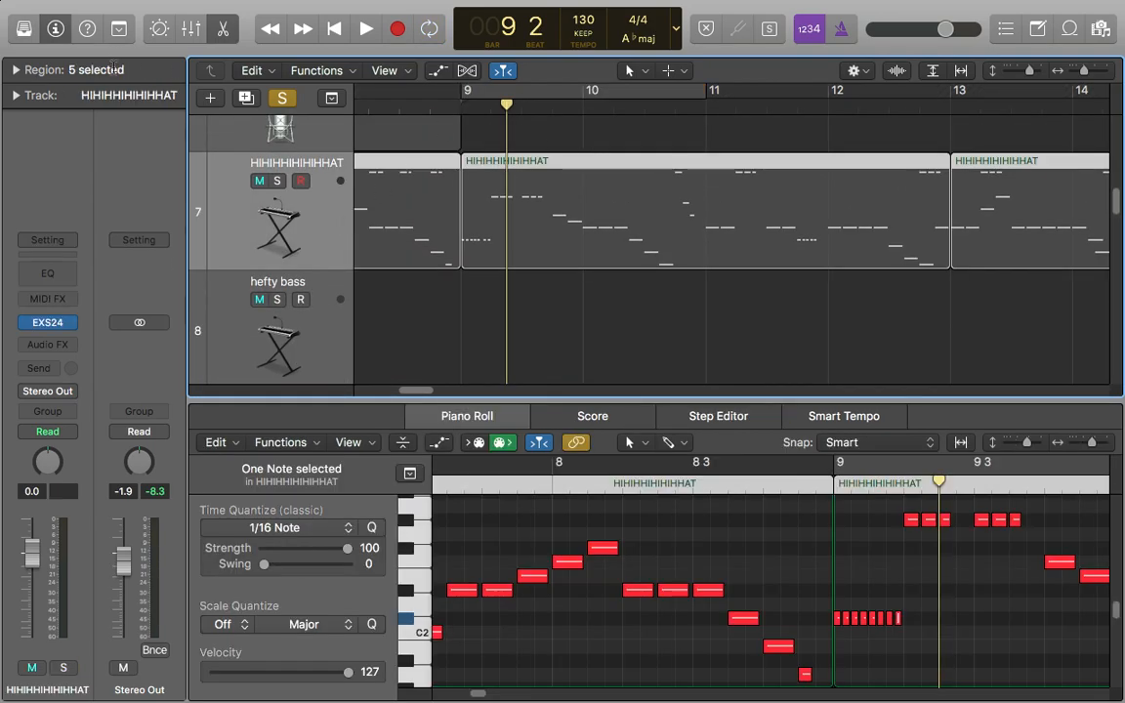
click(118, 28)
click(245, 78)
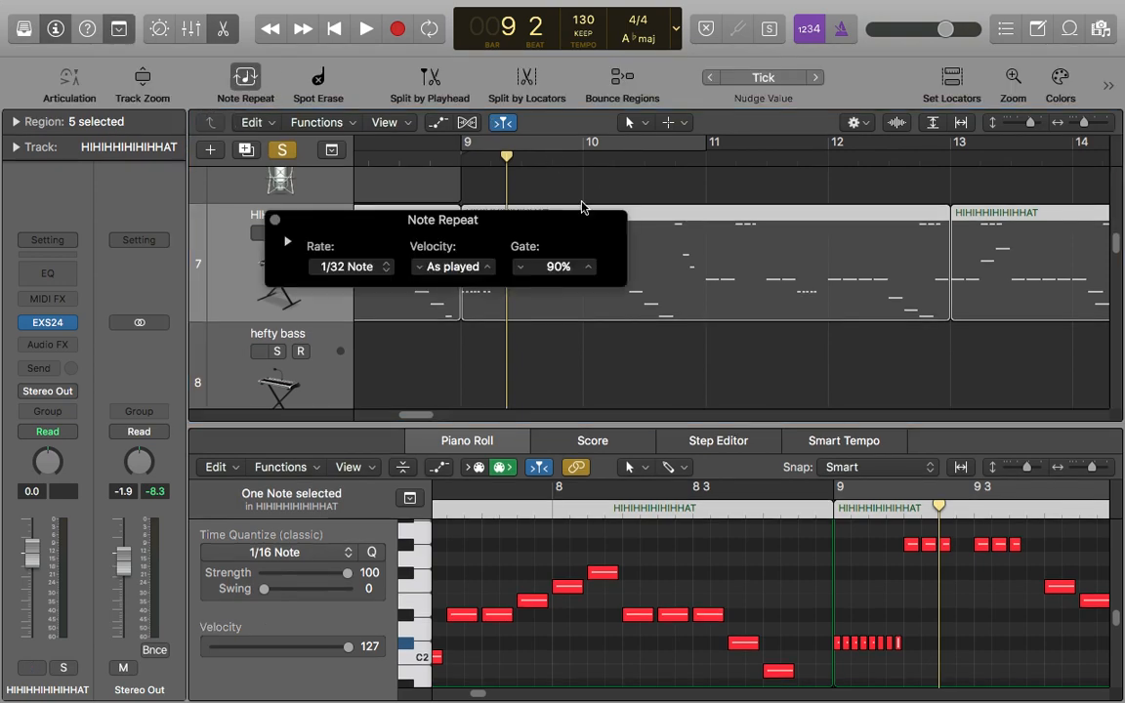
- Solo the hi-hat track, set the Note Repeat rate to 1/16 Note and close the Note Repeat settings
key(Down)
drag(326, 225, 488, 238)
click(317, 248)
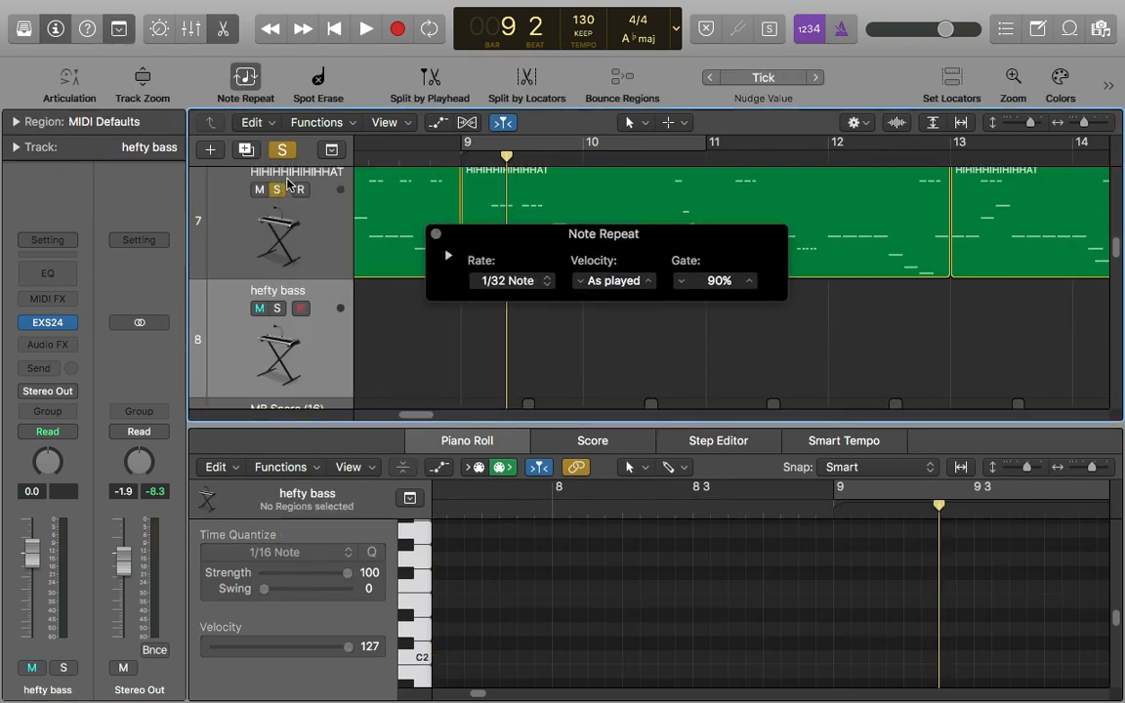
click(508, 280)
click(500, 259)
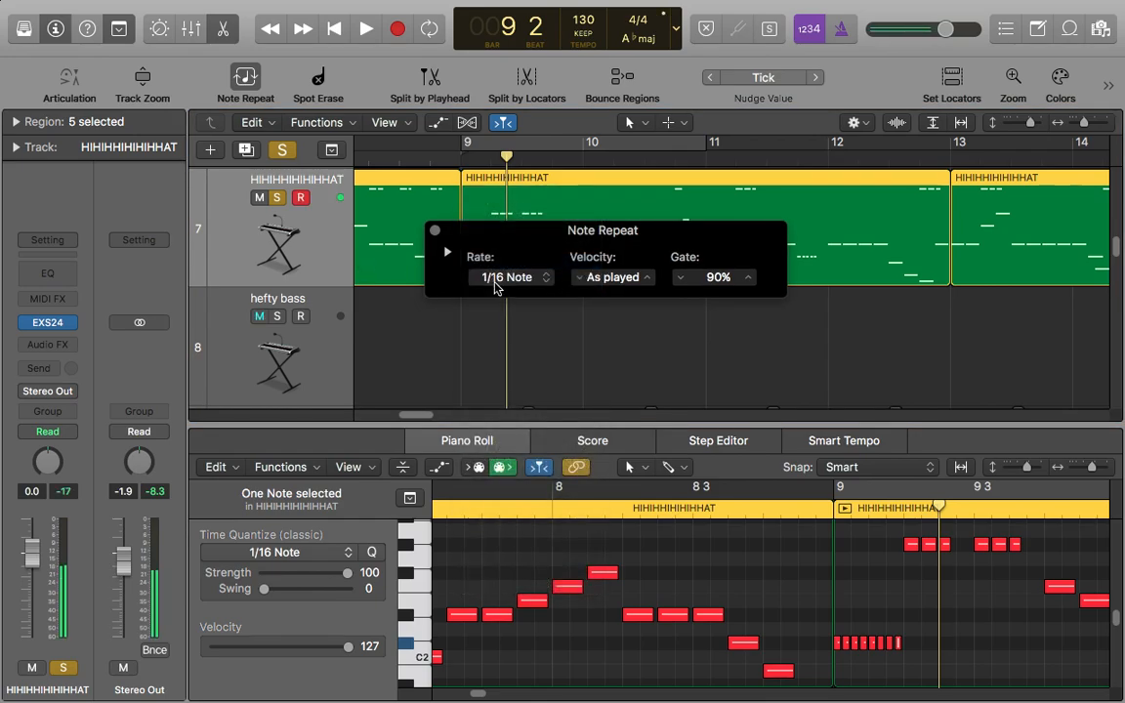
click(434, 231)
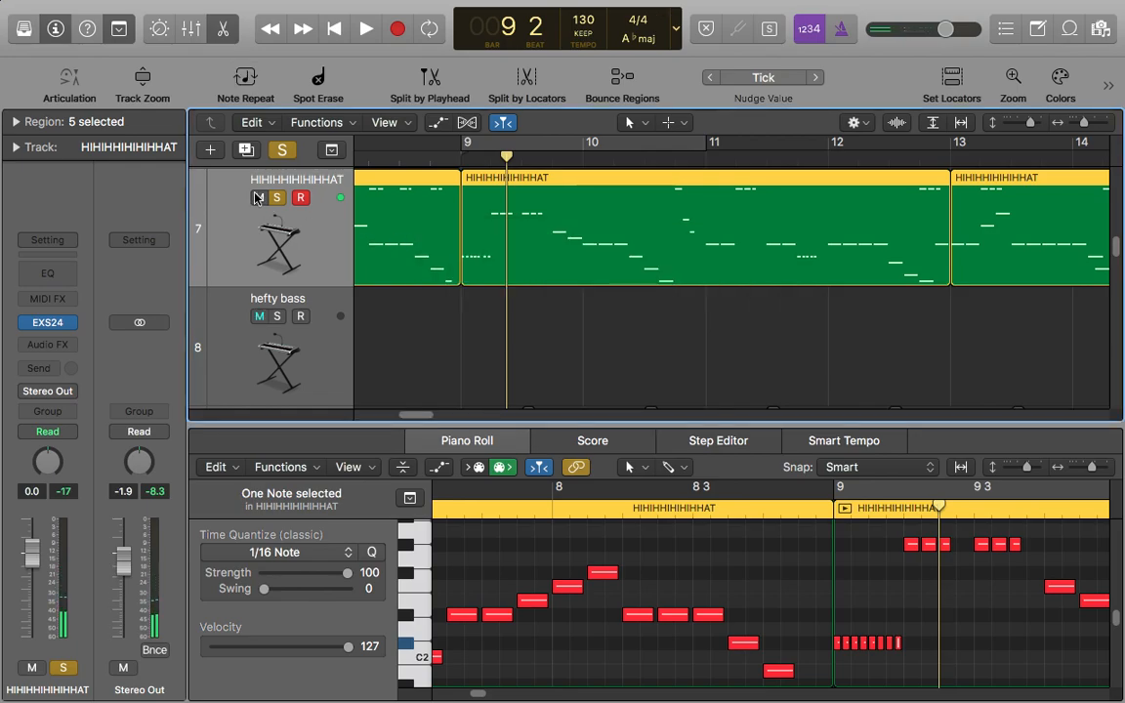
- Mute the hi-hat track, play the chopped piano from bar 9 and return the playhead to the start of bar 9
click(257, 199)
scroll(689, 258, up, 10)
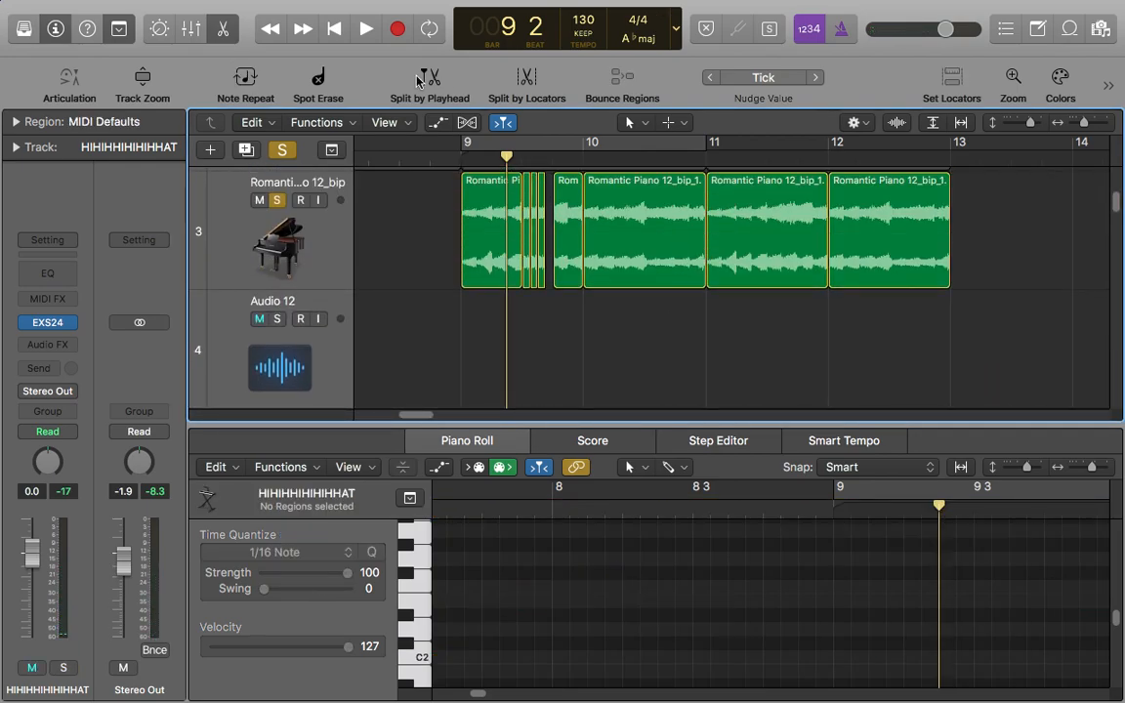
drag(495, 163, 453, 166)
key(space)
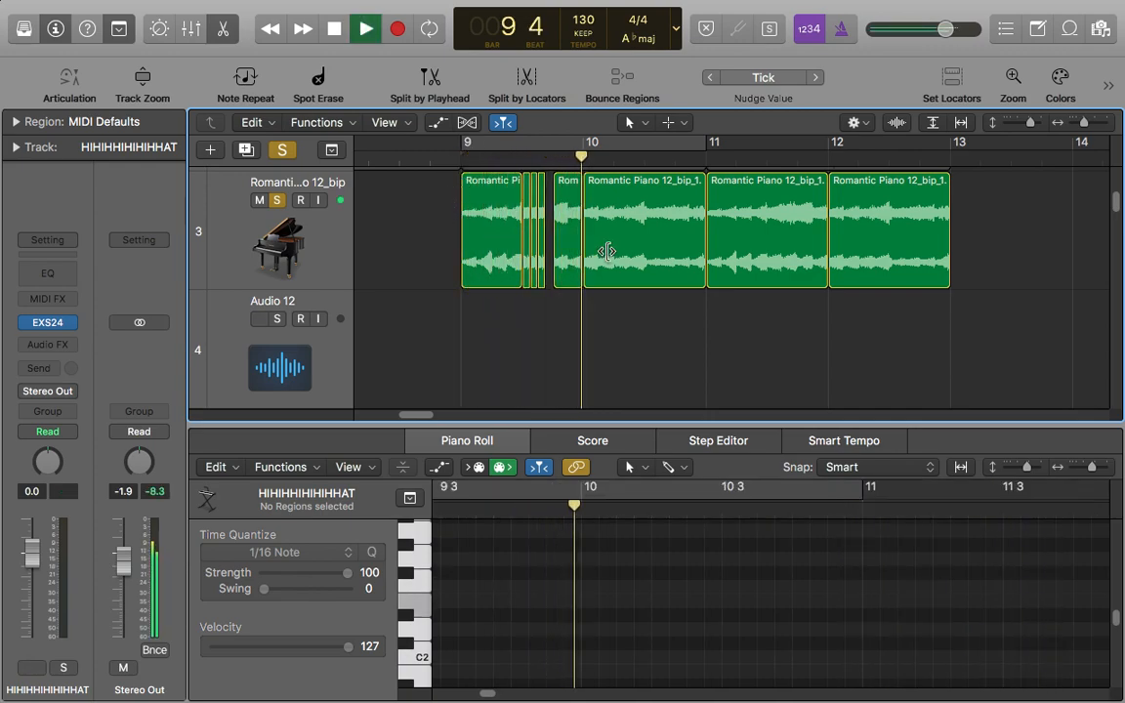
key(space)
drag(481, 161, 459, 175)
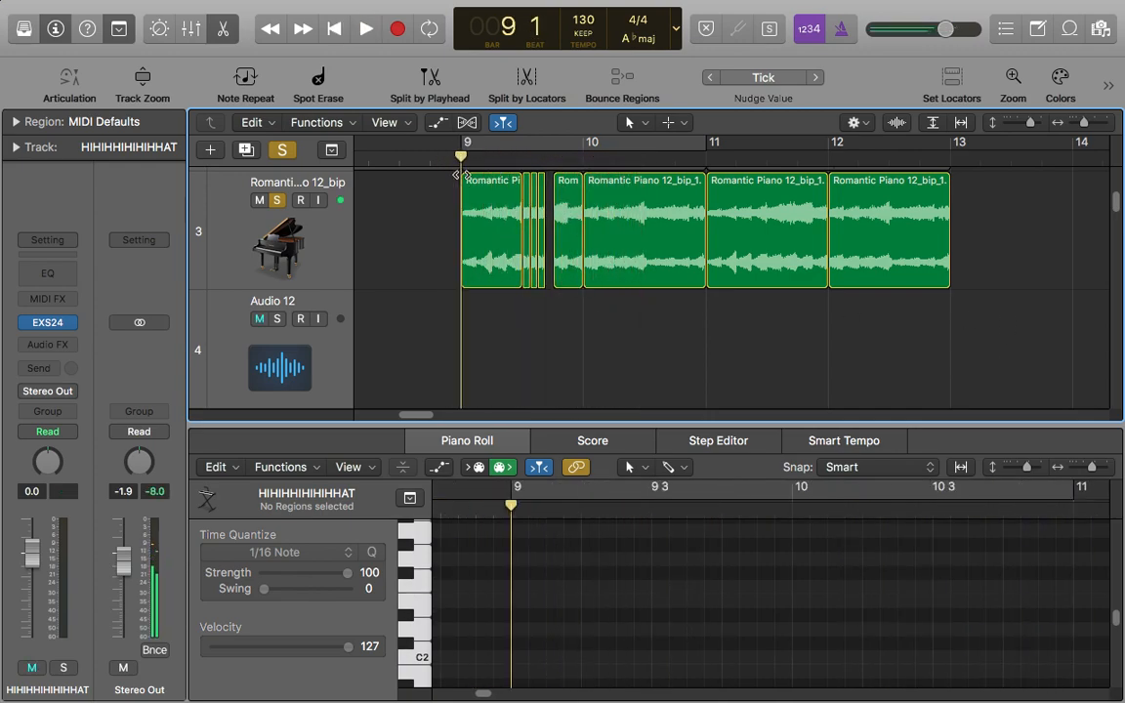
- Place the playhead at the start of the last thin slice after bar 9 beat 3 and select that slice
scroll(468, 330, down, 3)
scroll(468, 332, up, 6)
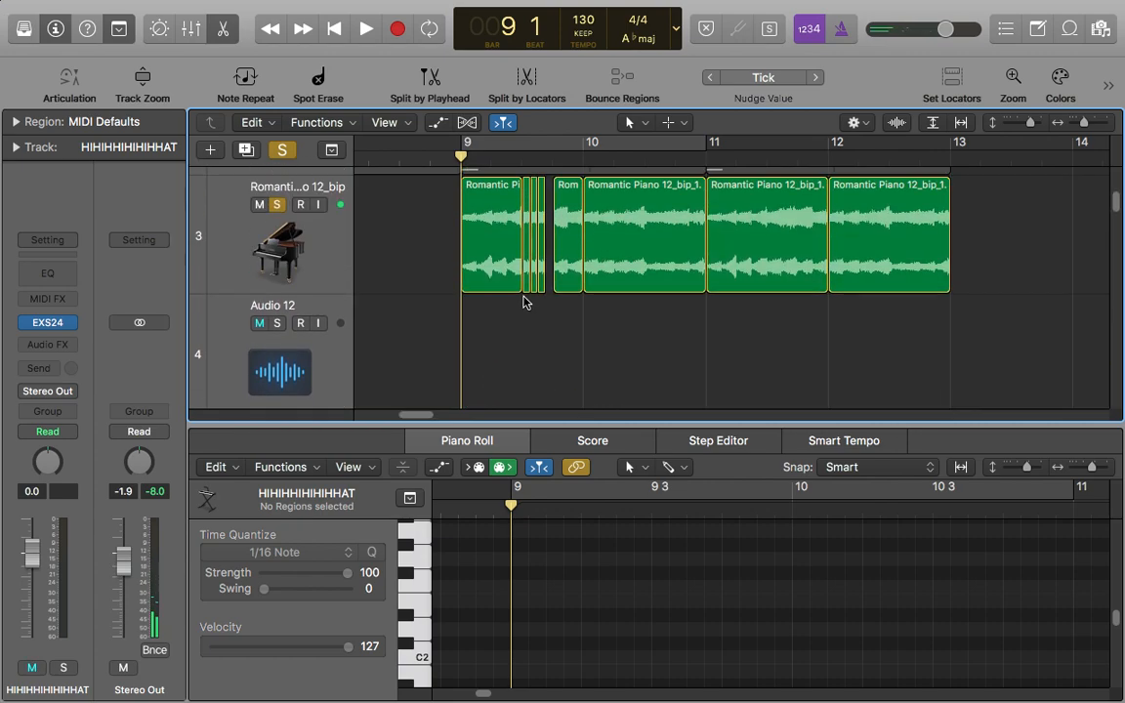
drag(1083, 122, 1087, 122)
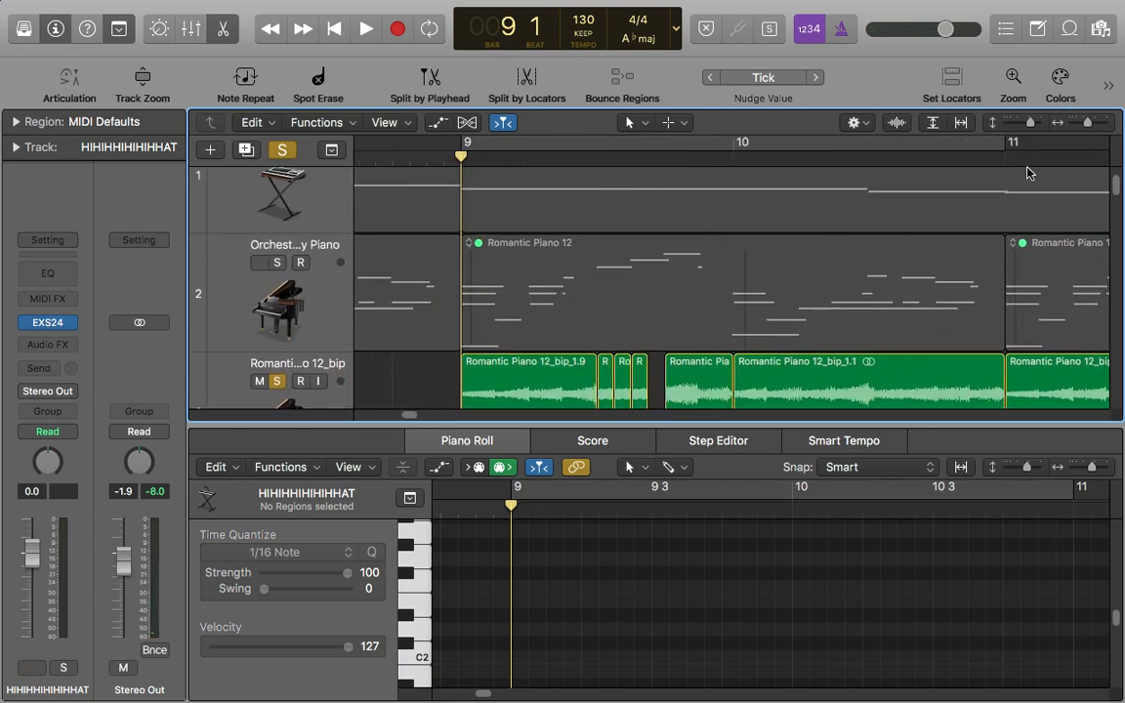
scroll(852, 282, down, 3)
drag(622, 158, 635, 169)
click(641, 234)
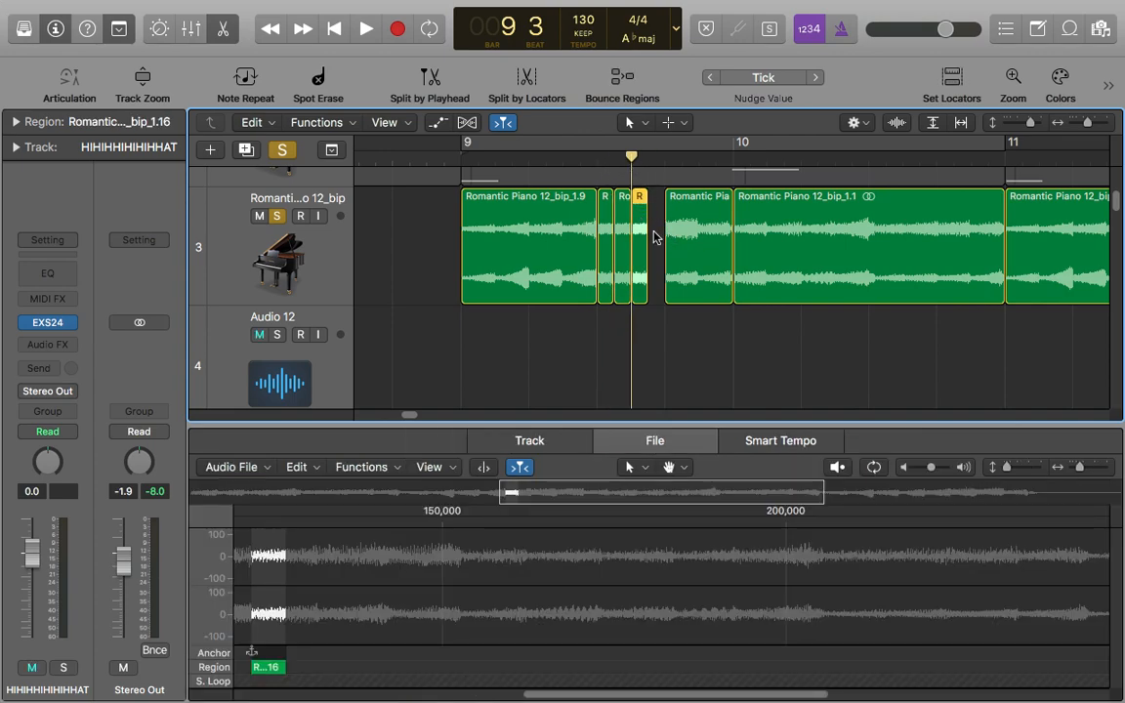
click(699, 311)
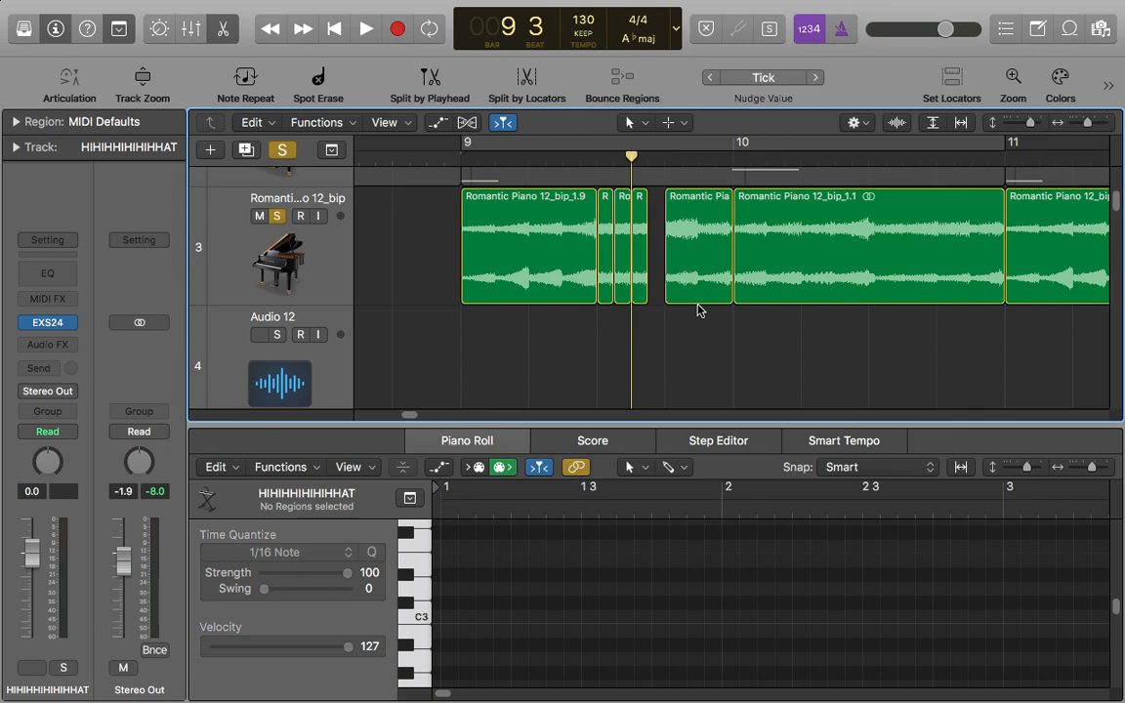
key(ctrl+m)
click(639, 249)
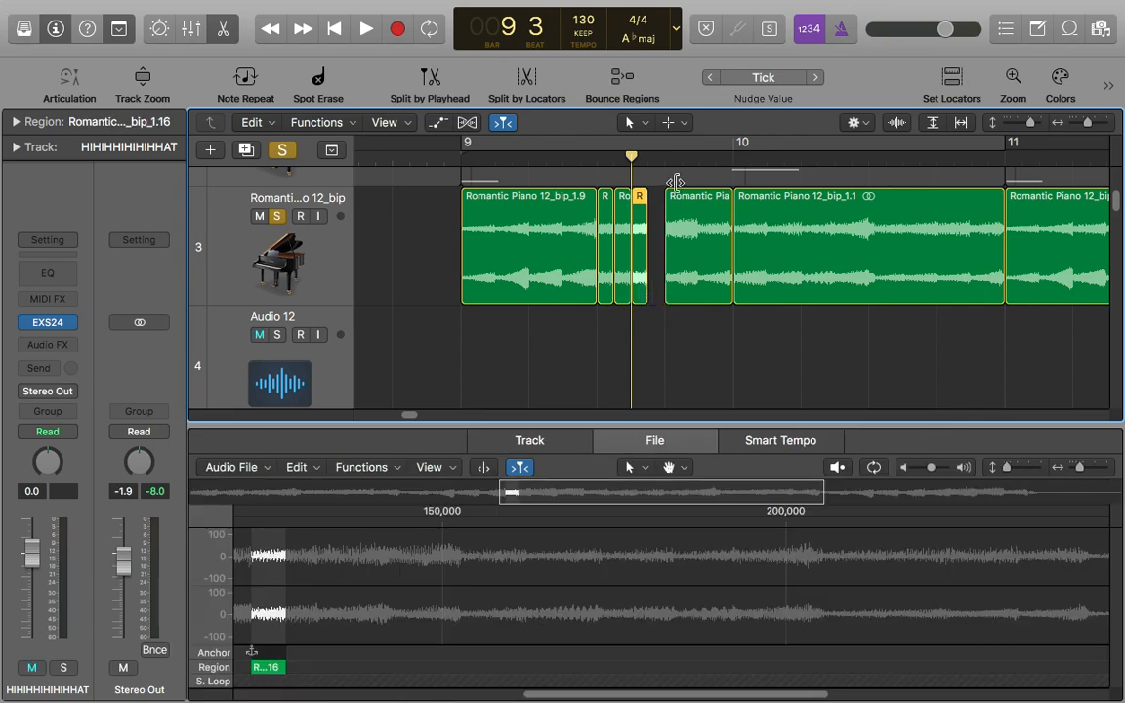
click(62, 240)
click(33, 211)
click(657, 217)
click(639, 198)
click(677, 159)
drag(676, 159, 628, 234)
key(ctrl+m)
key(ctrl+m)
- Expand the region parameters of the selected slice to show its fade settings
click(16, 146)
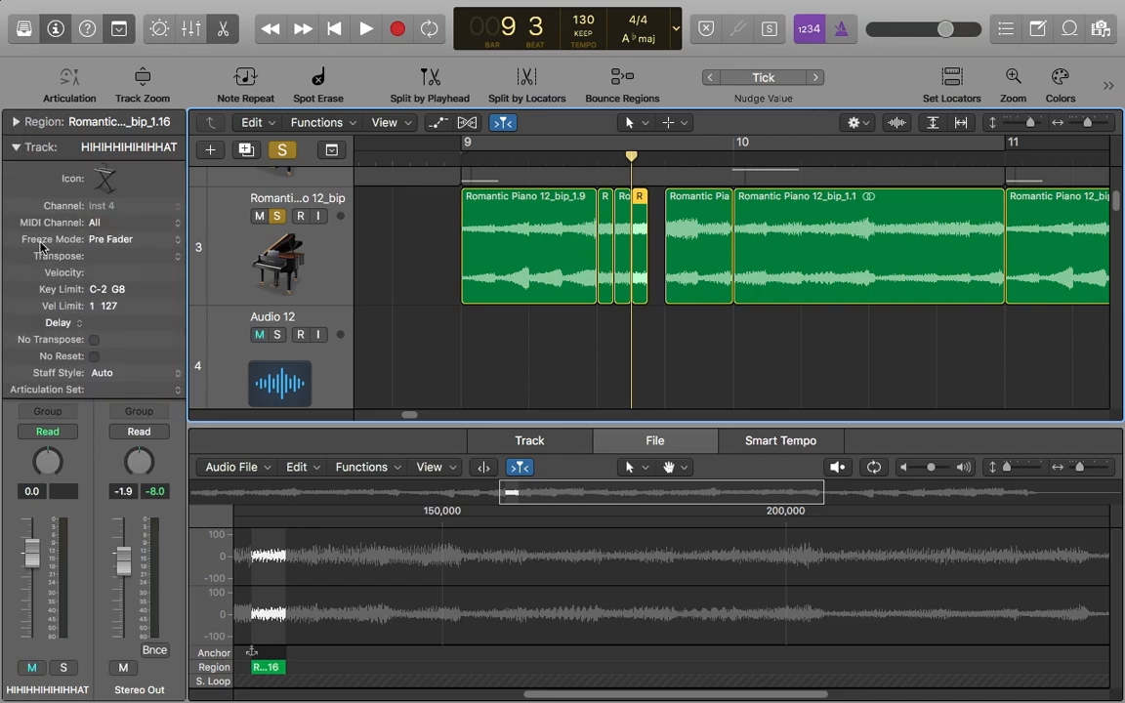
click(15, 146)
click(16, 121)
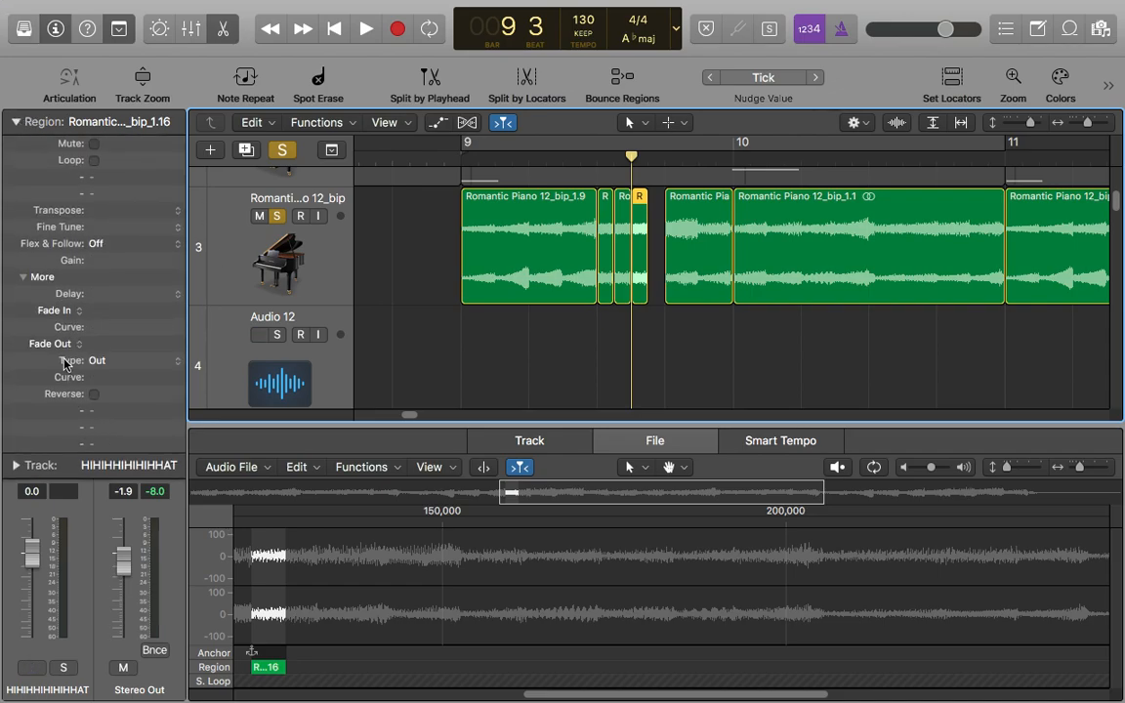
key(ctrl+m)
key(ctrl+m)
key(ctrl+m)
key(ctrl+m)
- Set the selected thin slice's Fade In to 25
drag(1088, 123, 1112, 116)
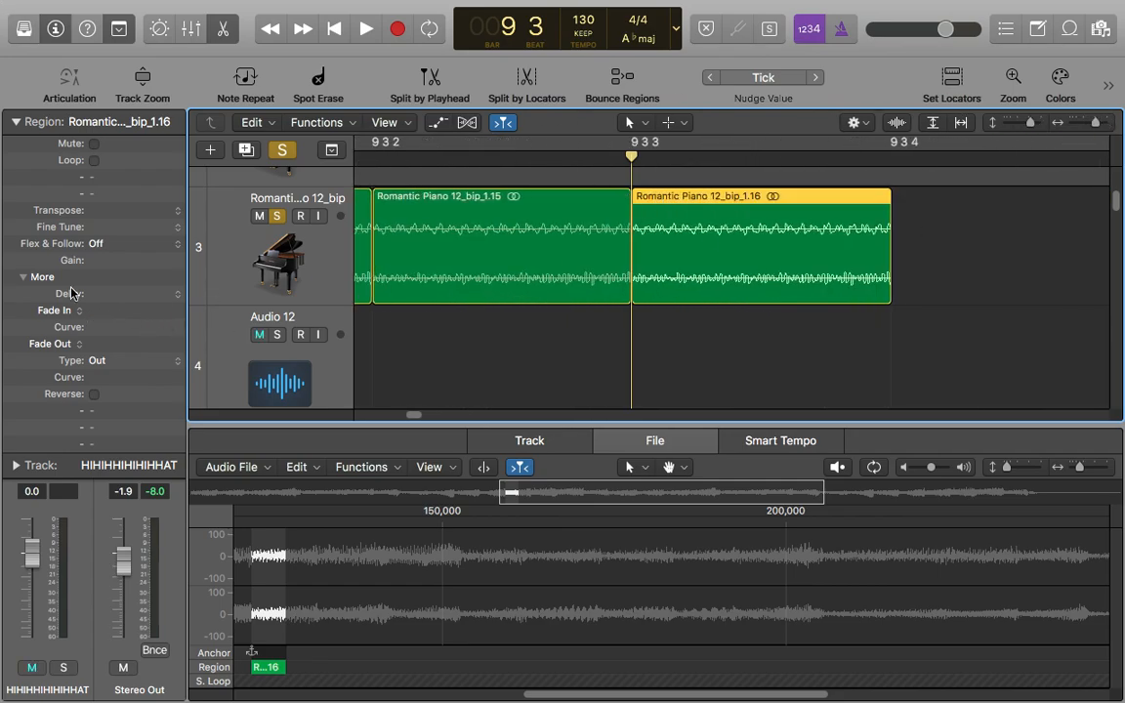
double_click(102, 309)
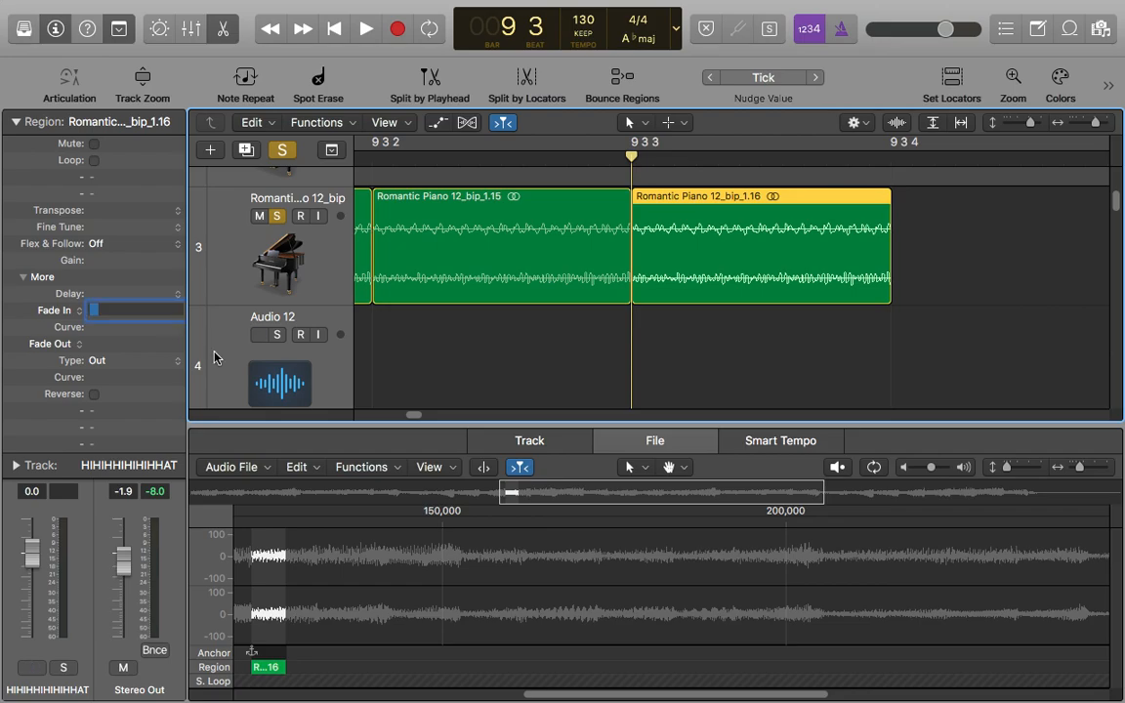
text(25)
key(Return)
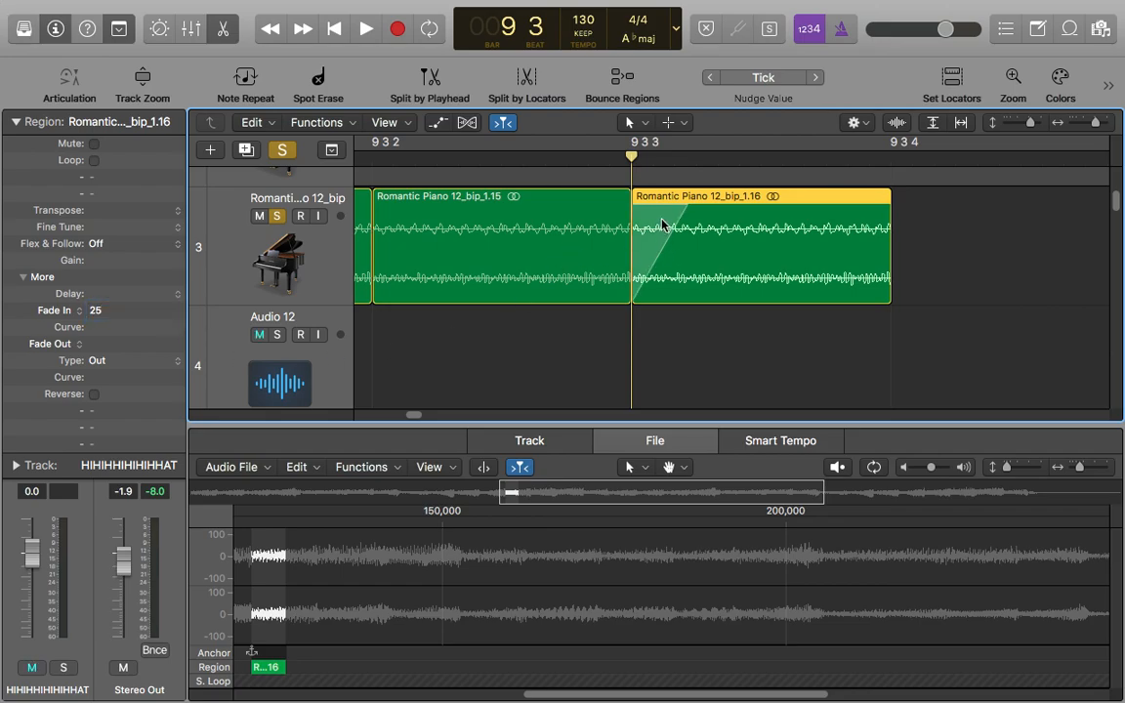
- Clear the Fade In value of the thin slice and deselect it
drag(698, 160, 631, 172)
double_click(98, 314)
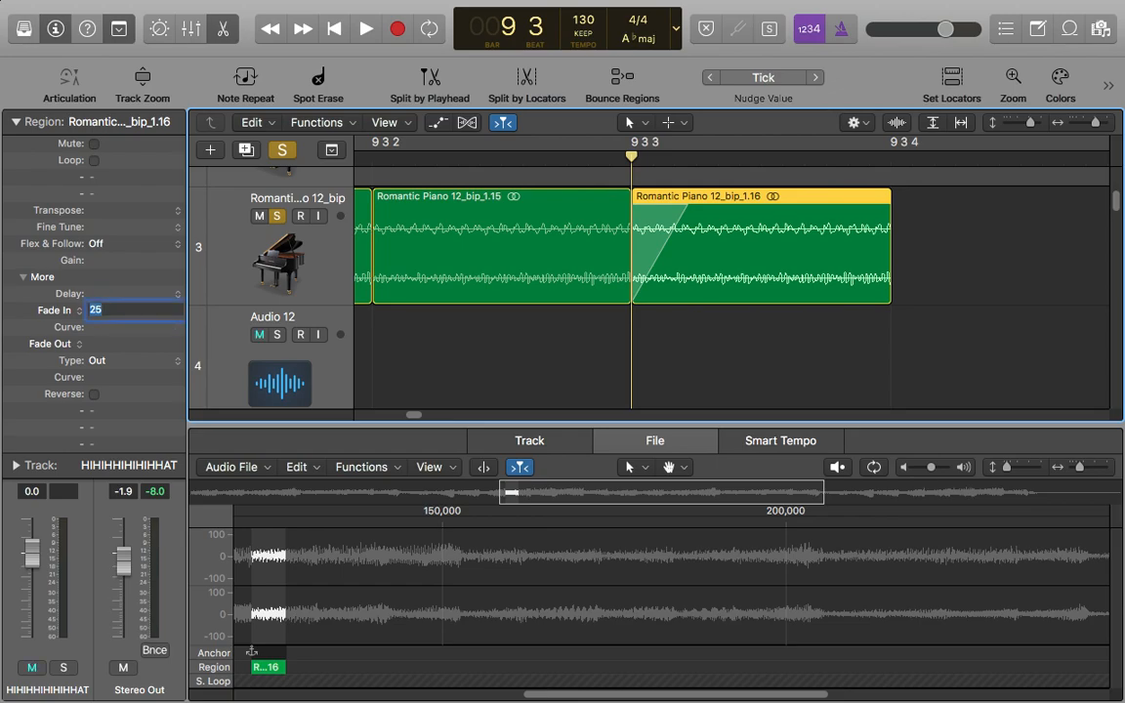
key(BackSpace)
key(Return)
click(899, 309)
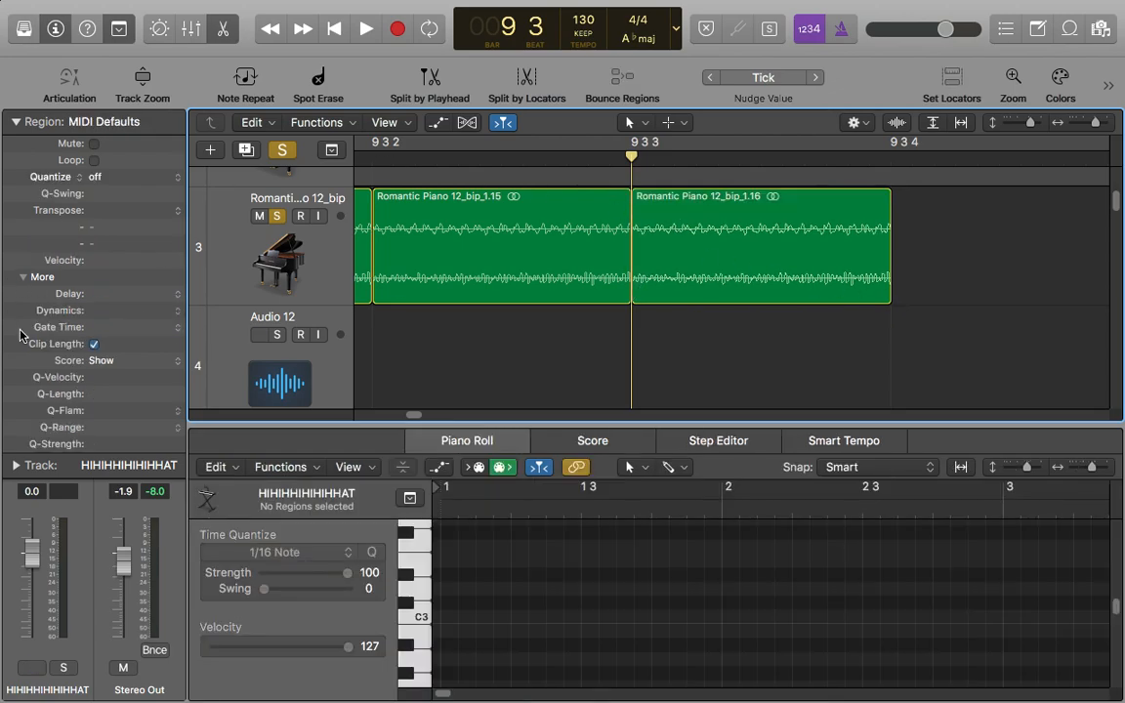
- Select the last thin slice and switch its fade types to Speed Up and Slow Down
click(682, 272)
click(57, 310)
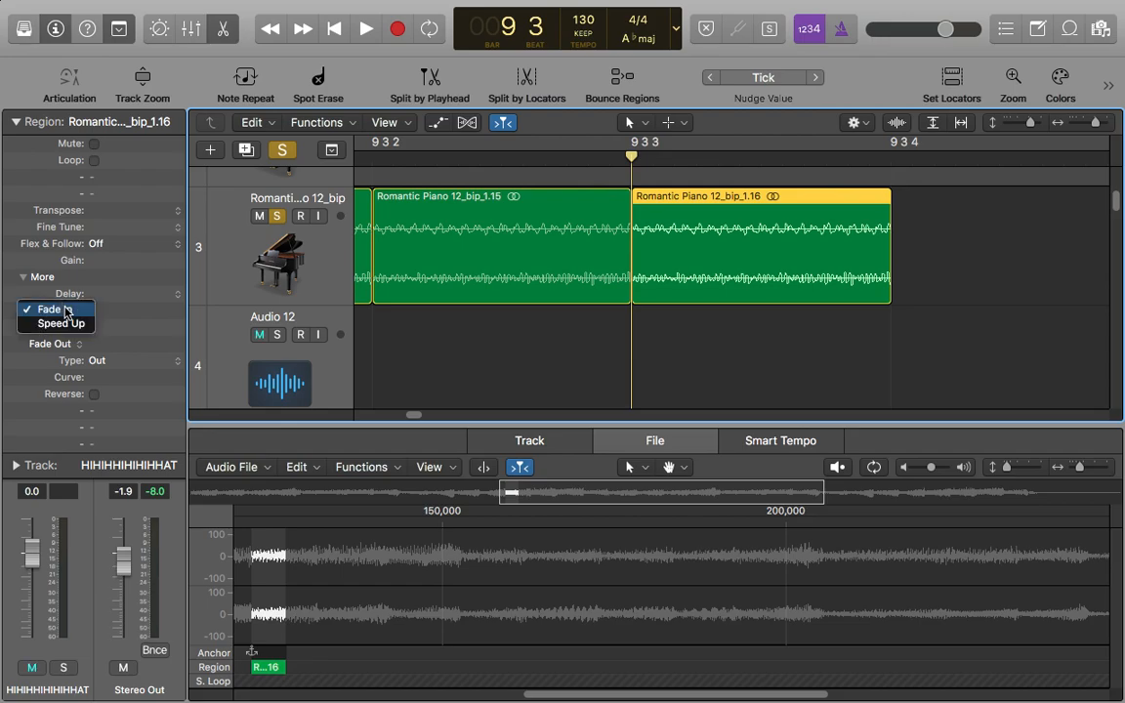
click(71, 342)
click(54, 359)
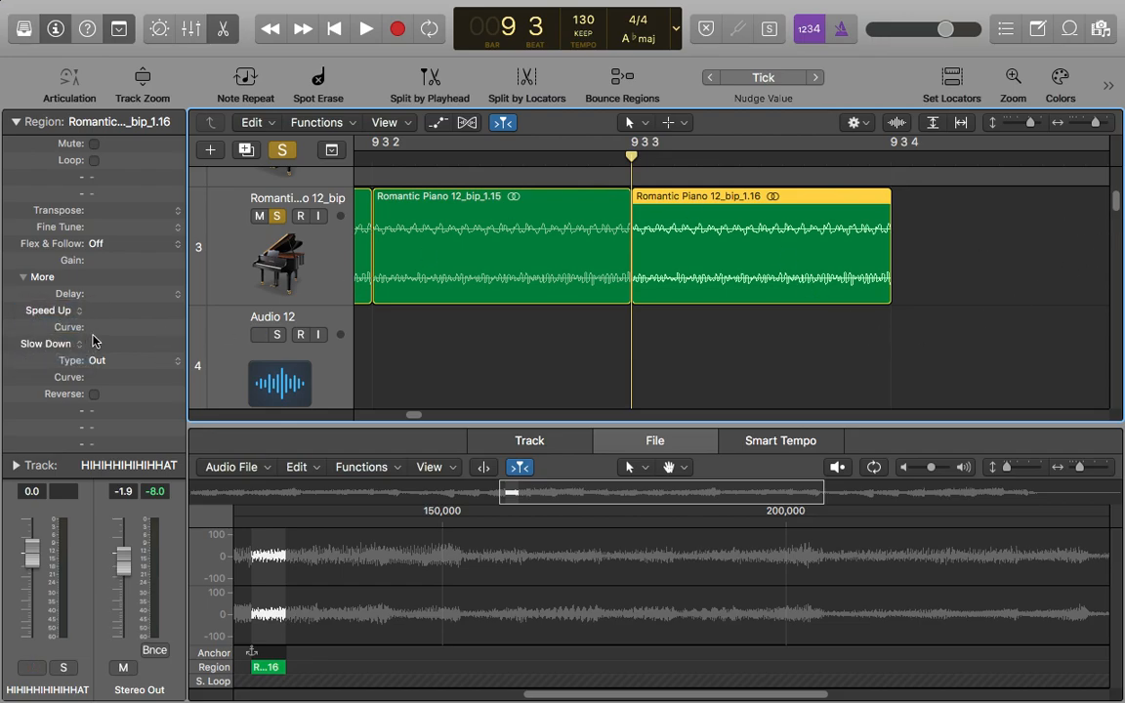
- Place the playhead inside the last thin slice and set the slice's Slow Down to 50
drag(861, 164, 779, 170)
scroll(806, 254, down, 5)
scroll(788, 235, up, 4)
scroll(796, 230, up, 4)
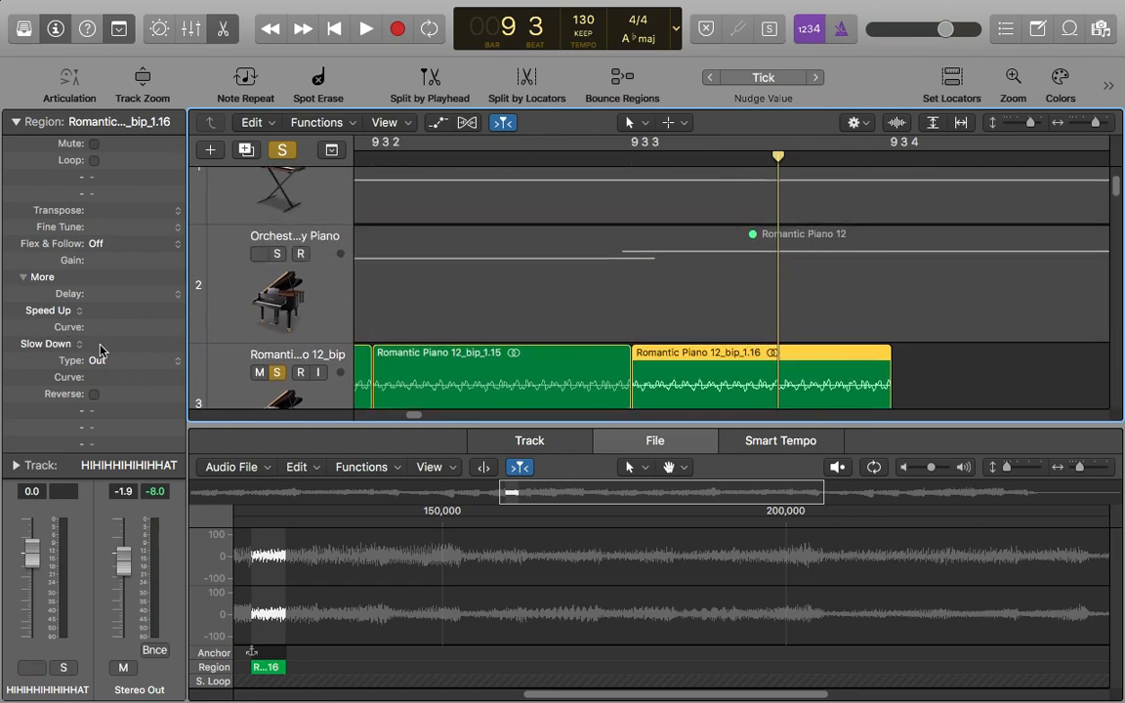
double_click(137, 343)
key(Return)
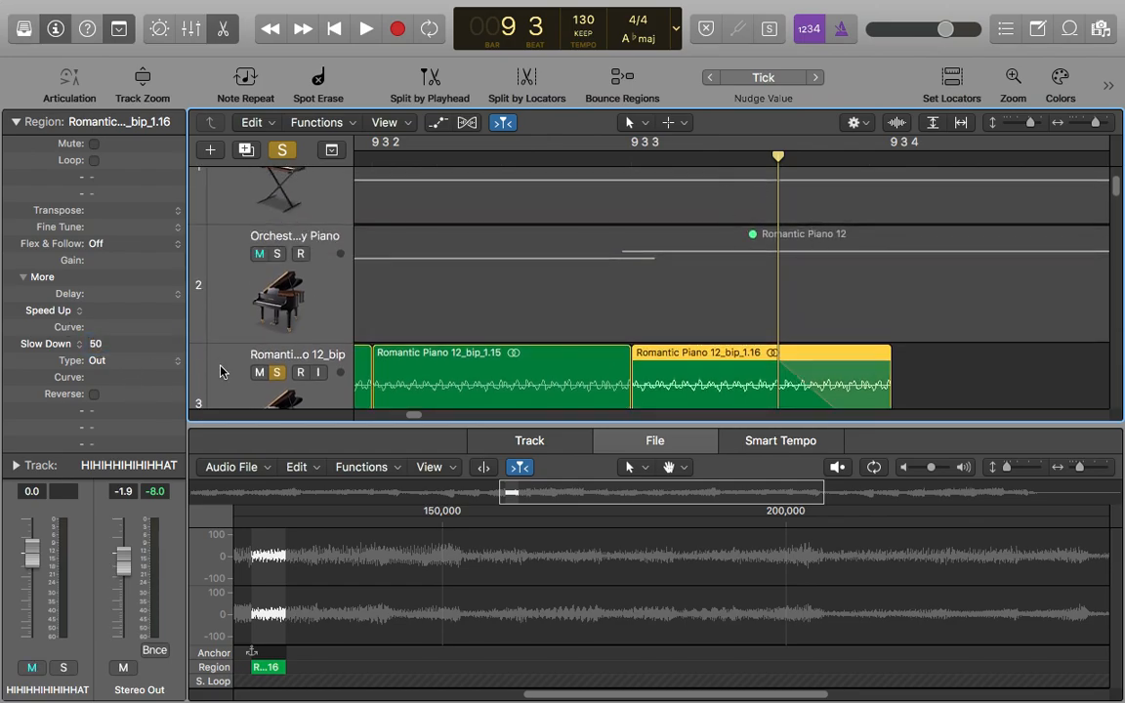
scroll(536, 309, down, 4)
click(904, 180)
click(831, 237)
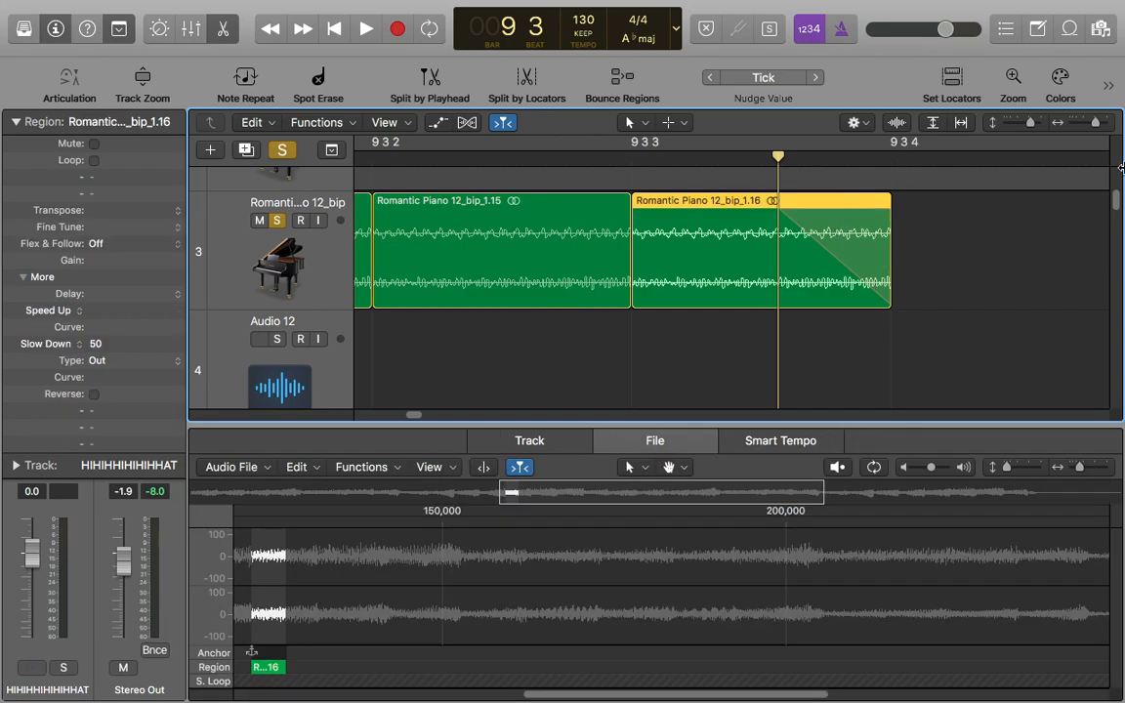
drag(1096, 121, 1090, 121)
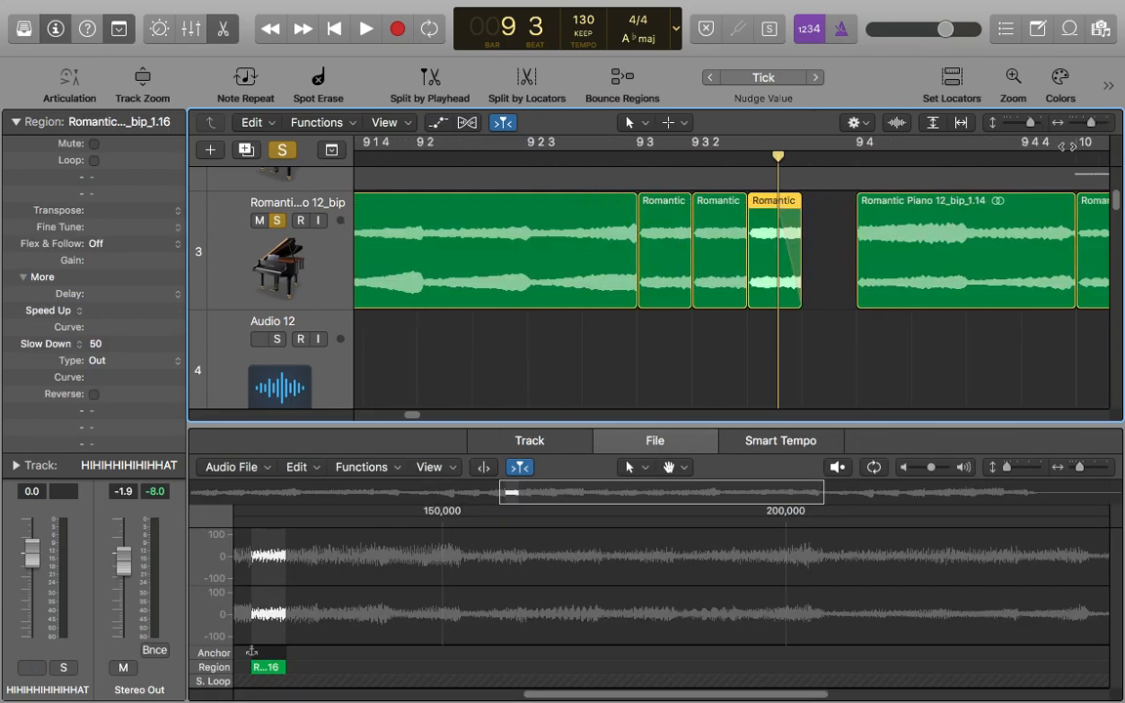
click(796, 176)
click(748, 158)
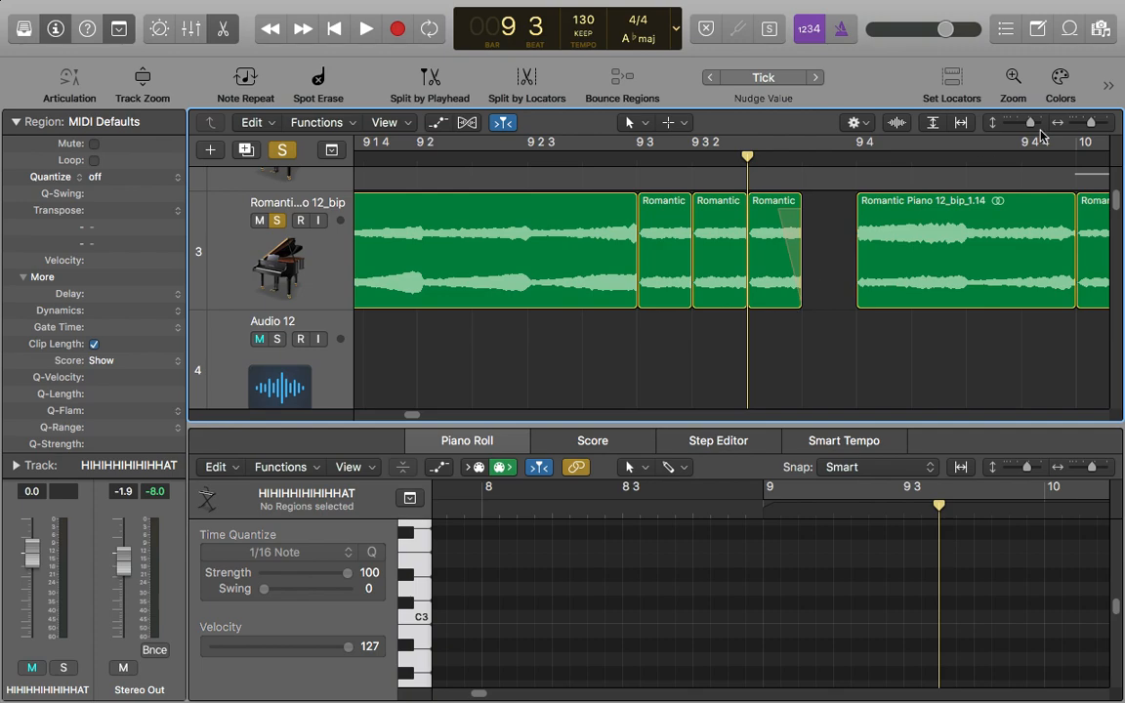
drag(1089, 120, 1085, 121)
key(ctrl+m)
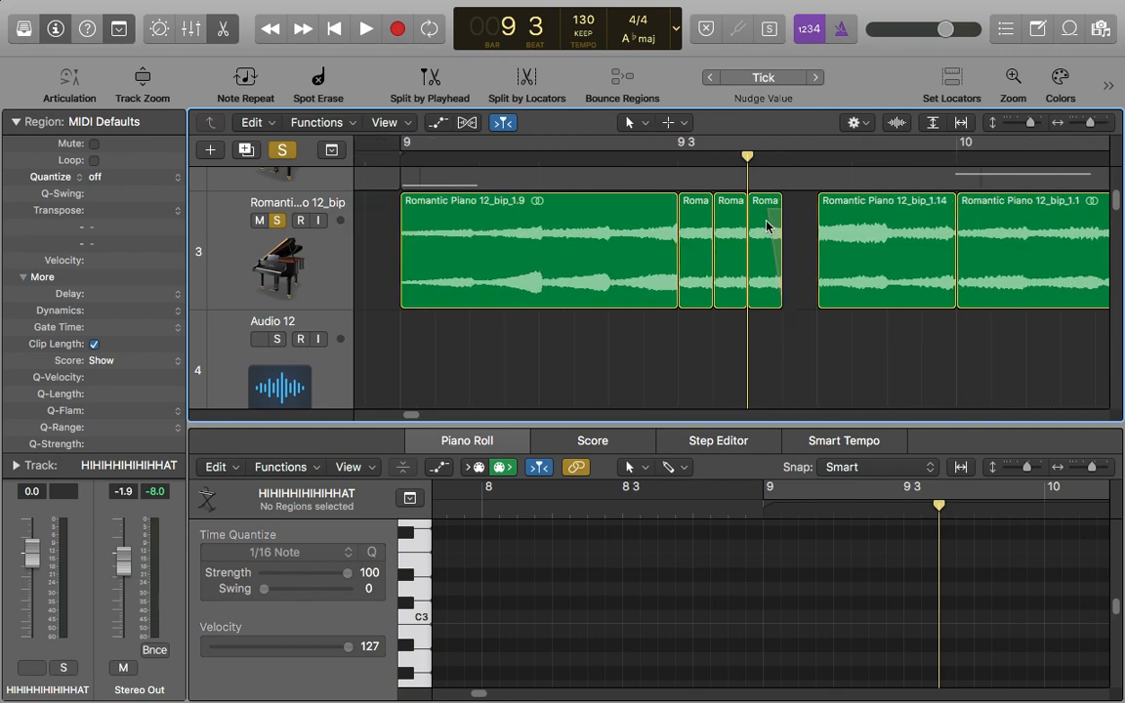
key(ctrl+m)
- Select the piano region starting at bar 9 beat 4, switch its Fade In to Speed Up and set it to 50
click(678, 156)
drag(672, 159, 821, 213)
key(ctrl+m)
key(ctrl+m)
key(ctrl+m)
click(847, 214)
click(72, 310)
click(111, 307)
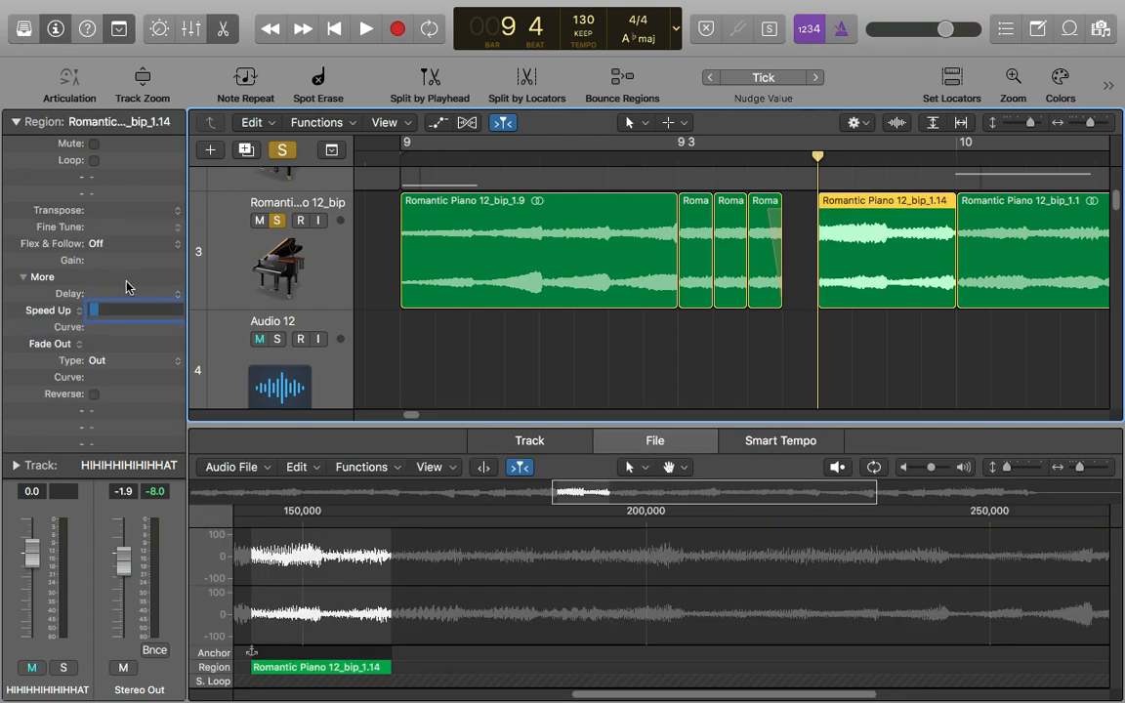
key(Return)
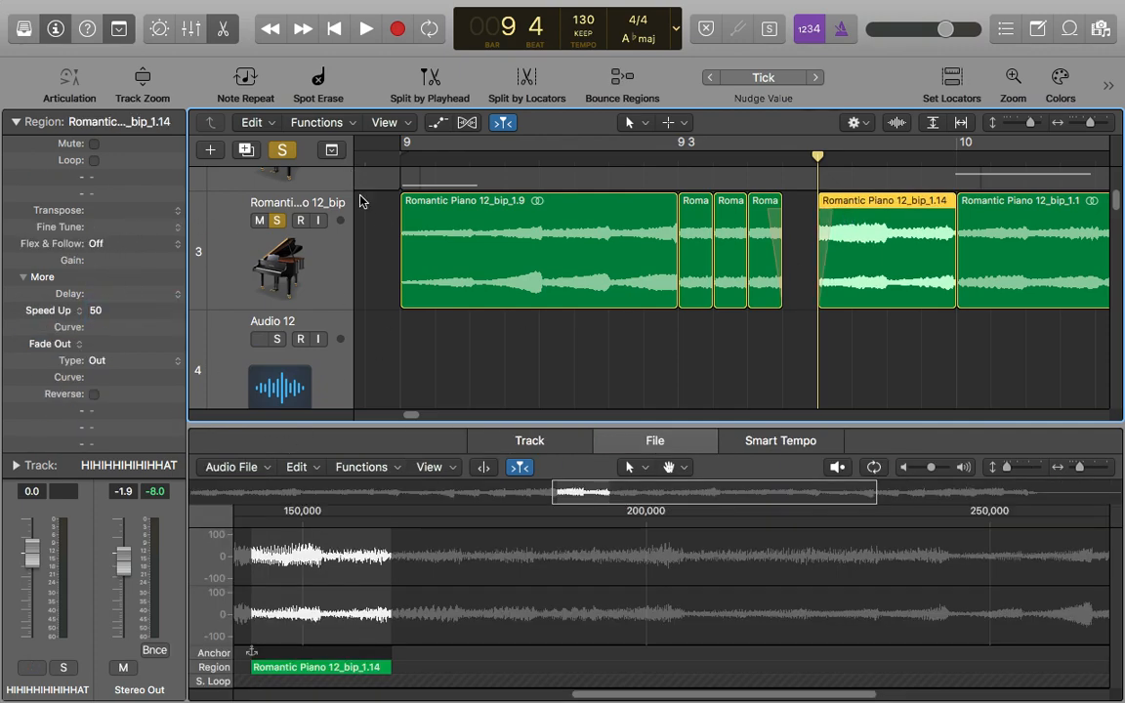
- Play the chopped piano from the start of bar 9 and stop in bar 11
click(400, 163)
click(622, 332)
key(space)
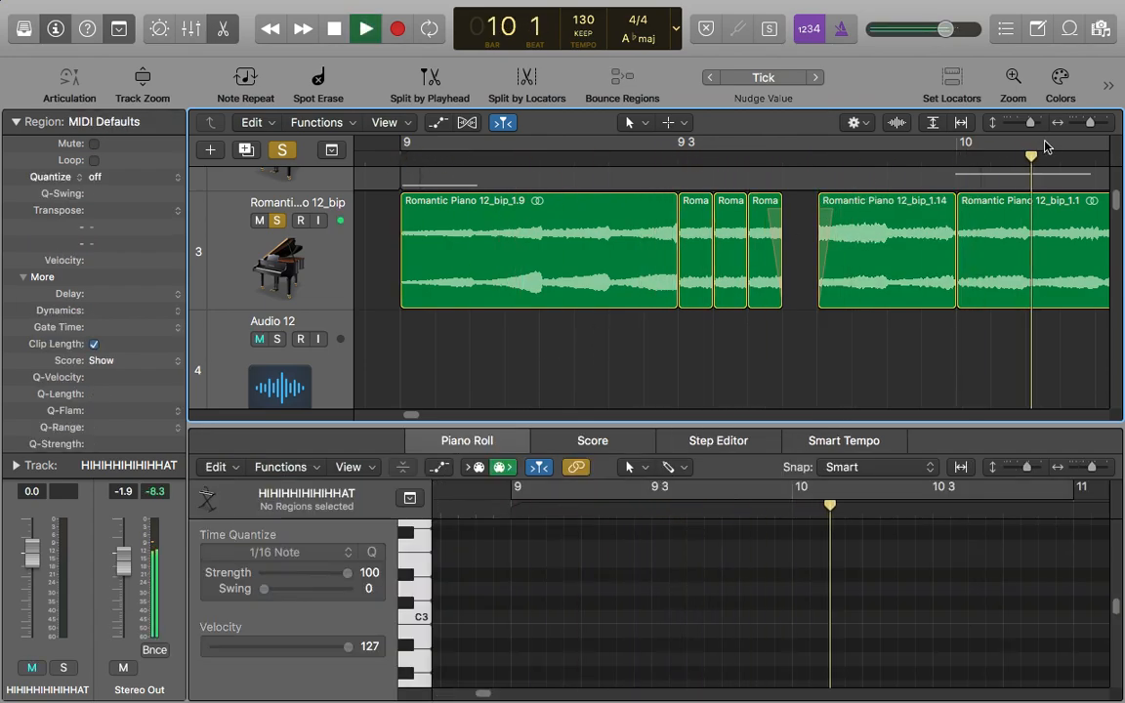
drag(1091, 124, 1082, 123)
scroll(834, 291, down, 3)
key(space)
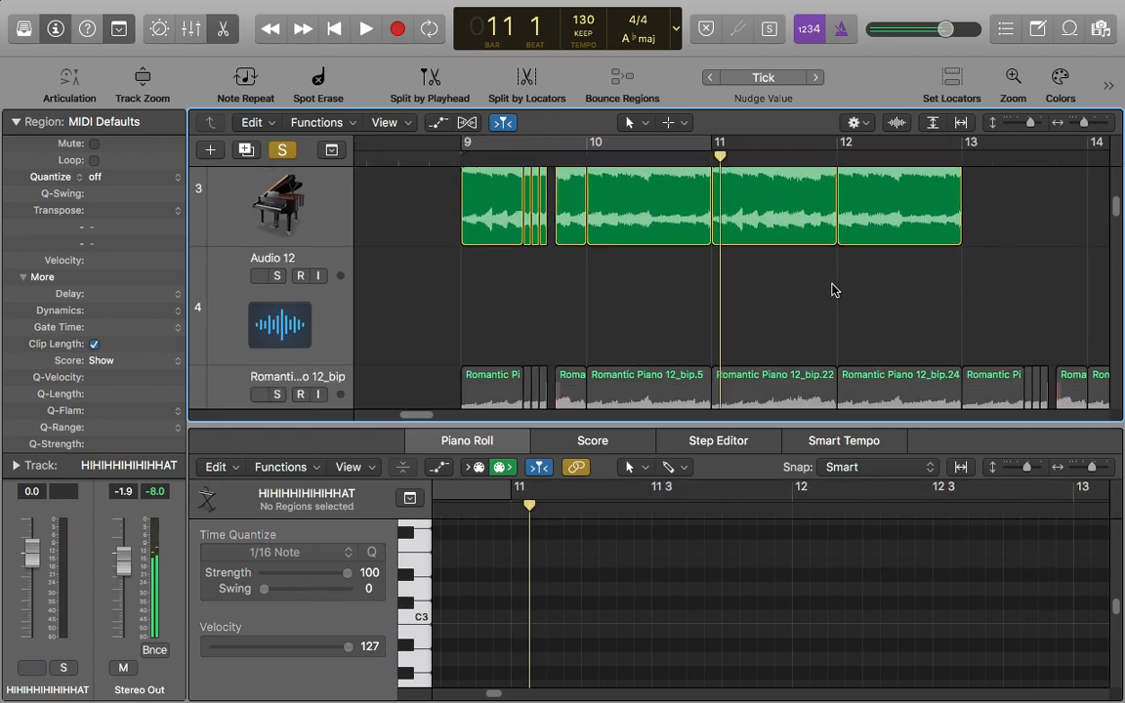
- Delete all eight chopped piano regions between bars 9 and 13 on track 3
scroll(725, 332, down, 2)
scroll(695, 307, up, 4)
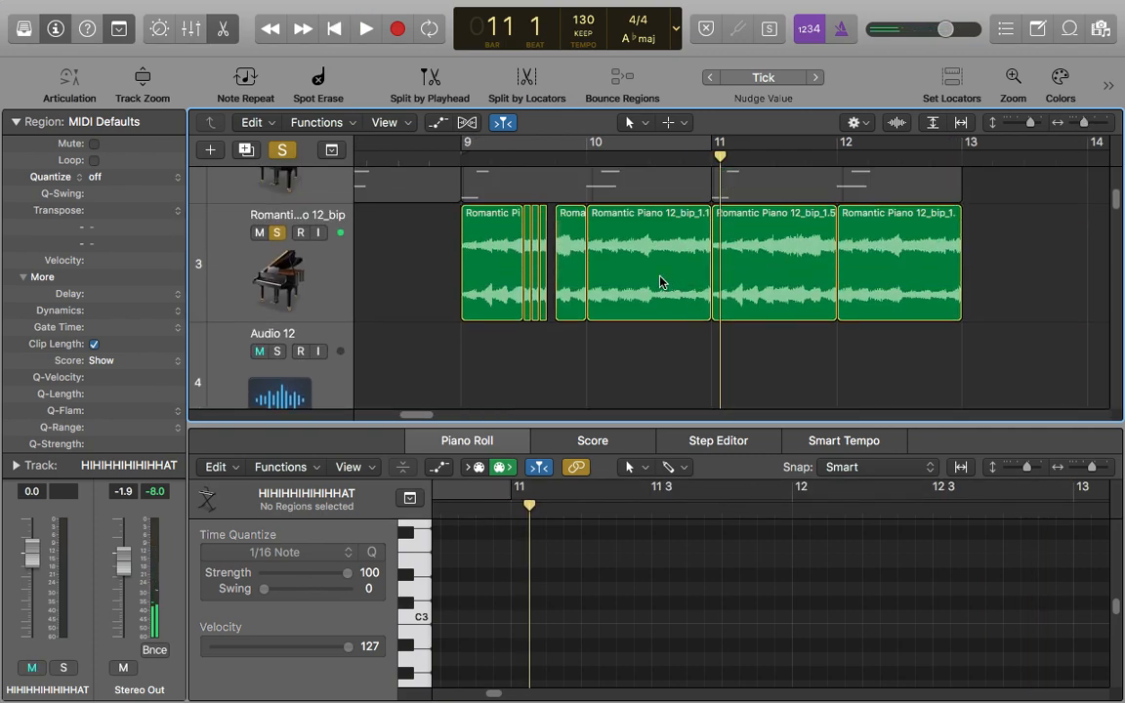
key(ctrl+m)
drag(973, 244, 447, 259)
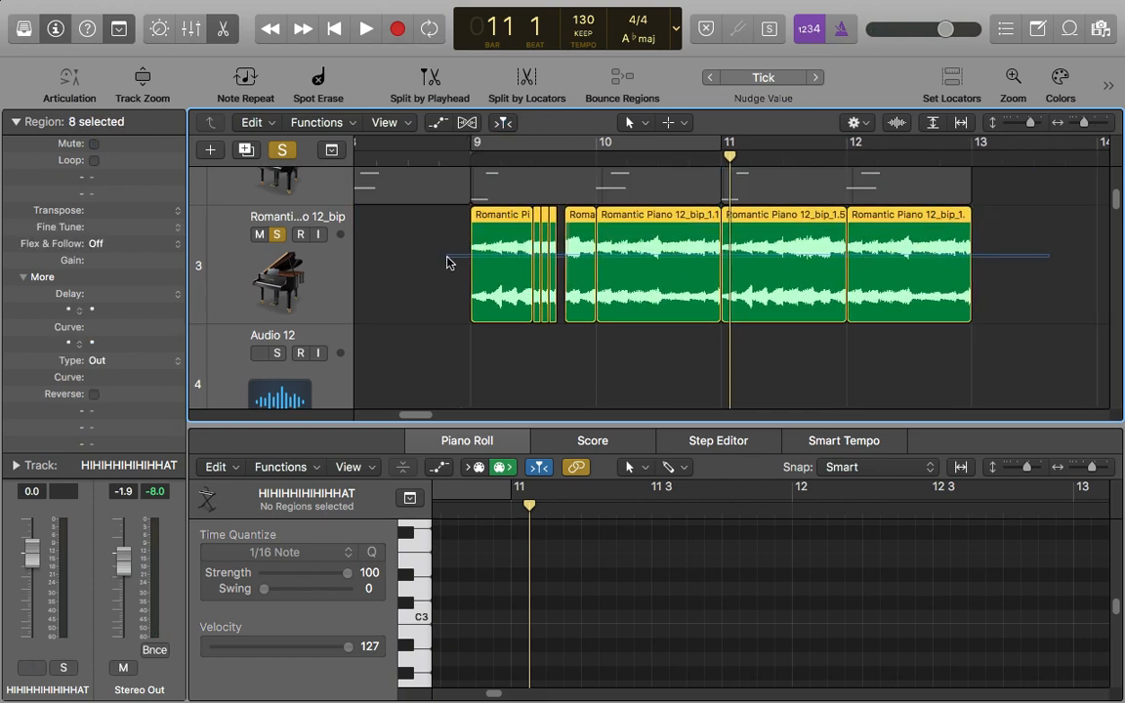
key(Delete)
key(ctrl+m)
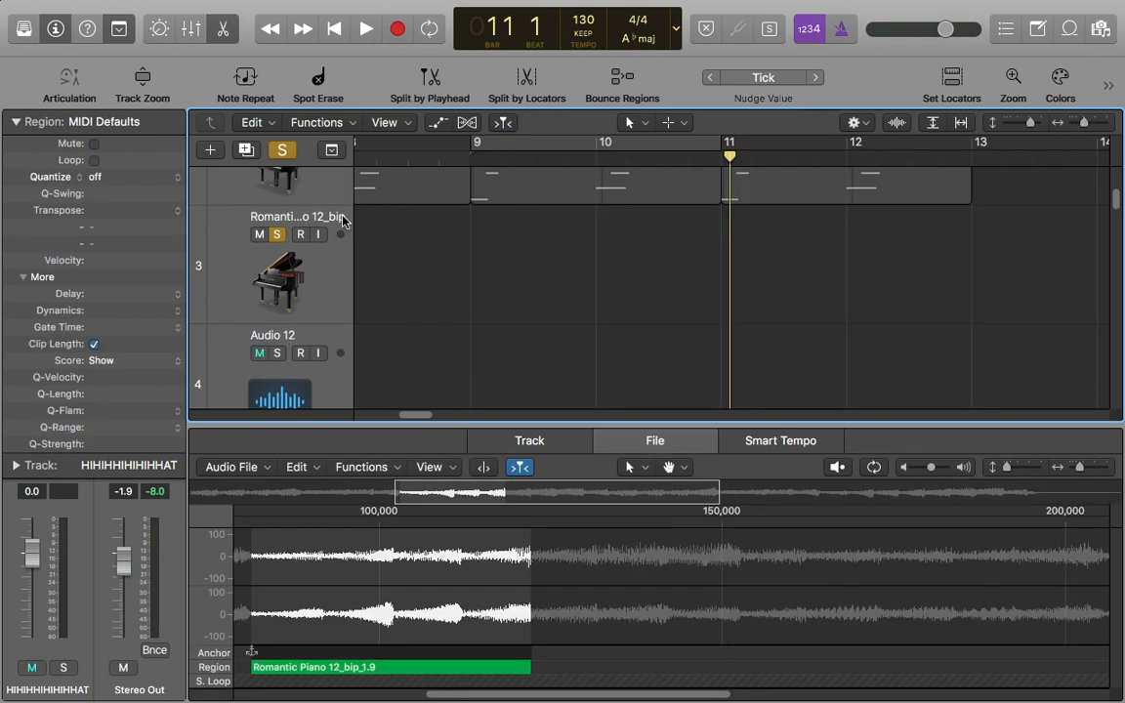
- Collapse the region parameters and turn off solo for the project's tracks
click(11, 121)
click(282, 150)
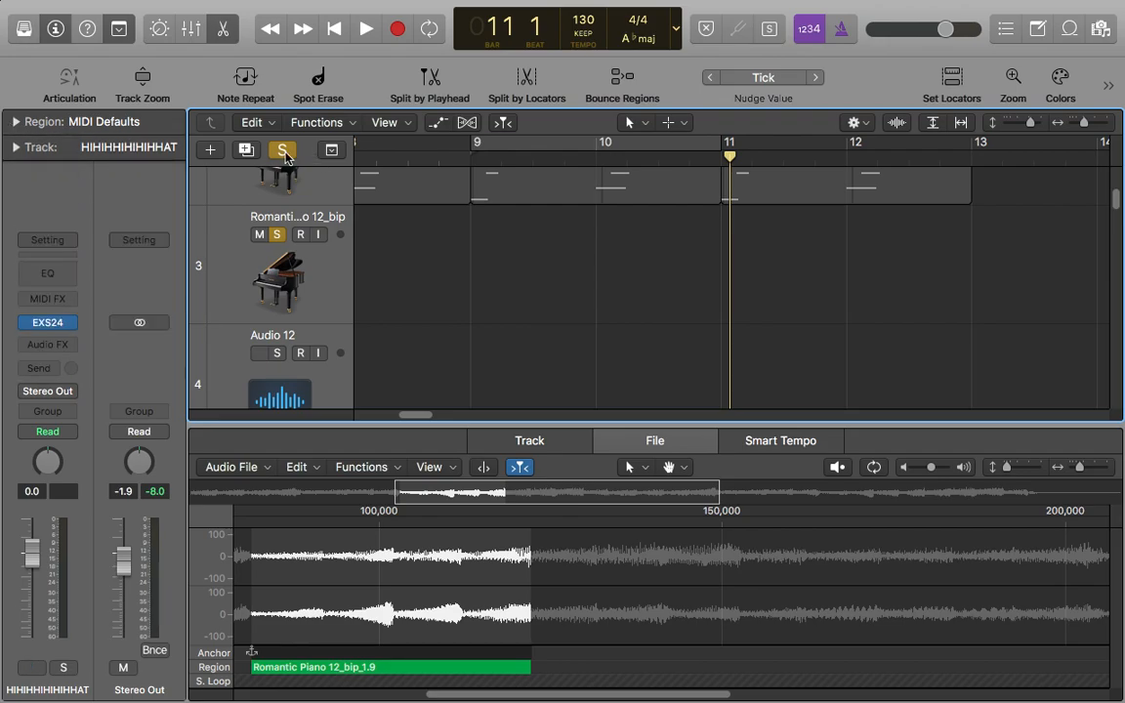
drag(1084, 126, 1019, 127)
scroll(261, 269, down, 2)
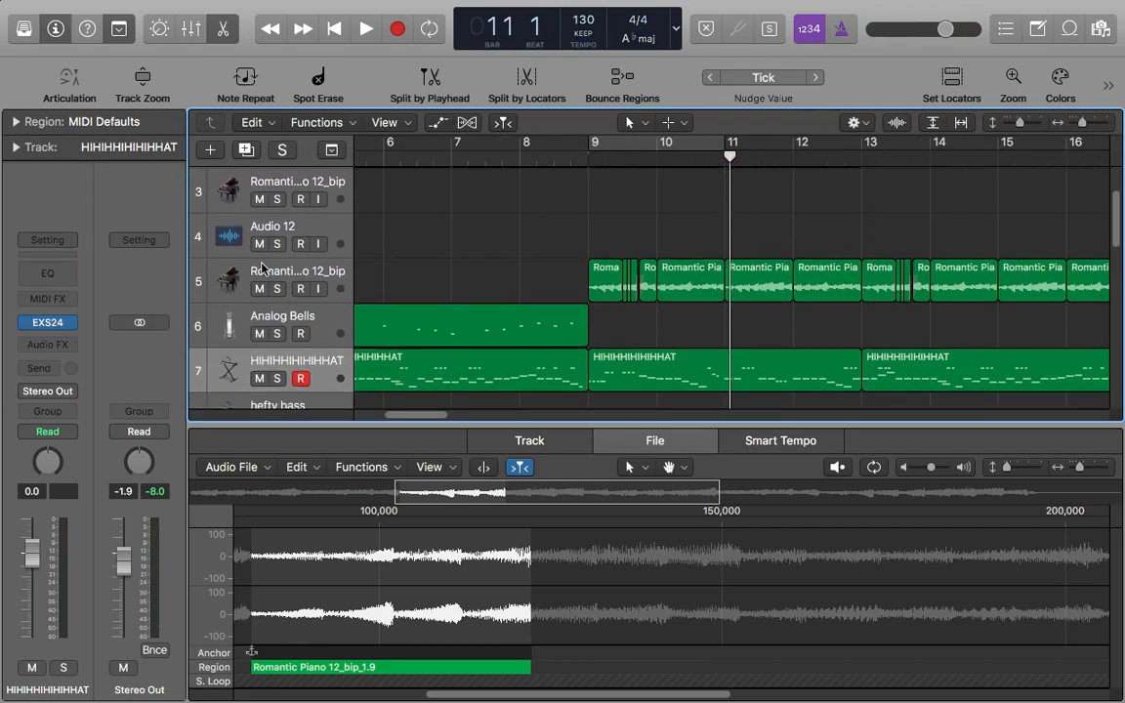
- Open the Channel EQ of the piano on track 5 and raise its low-cut frequency to about 510 Hz
click(315, 268)
click(48, 277)
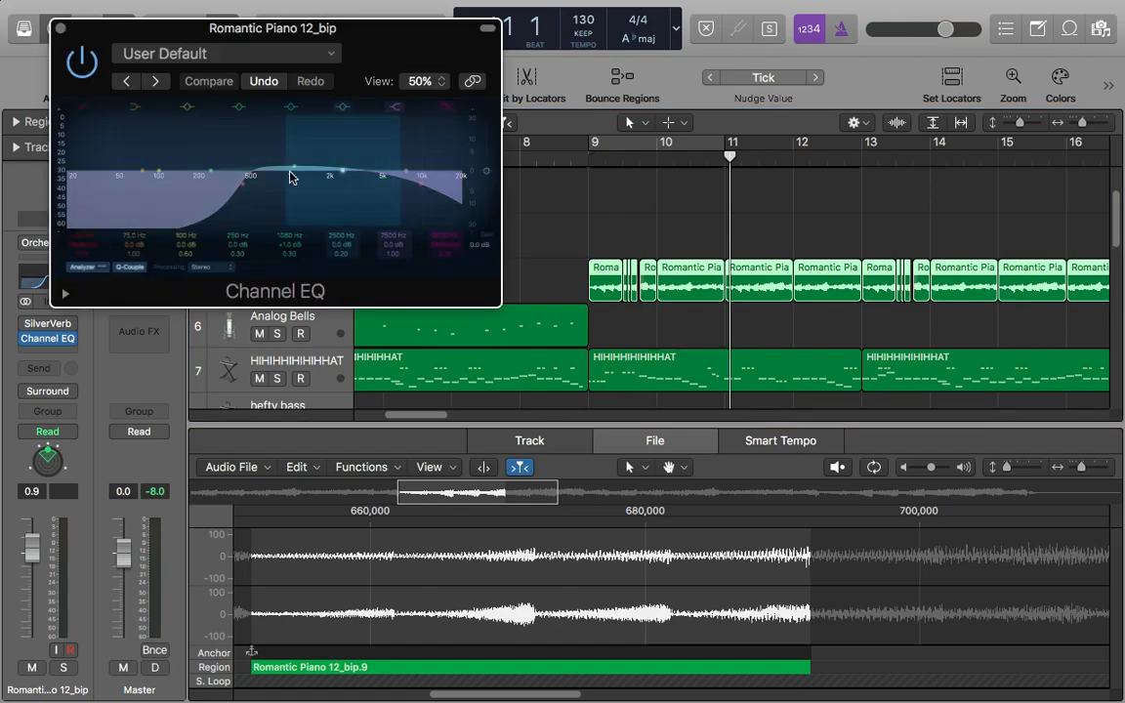
drag(214, 187, 260, 182)
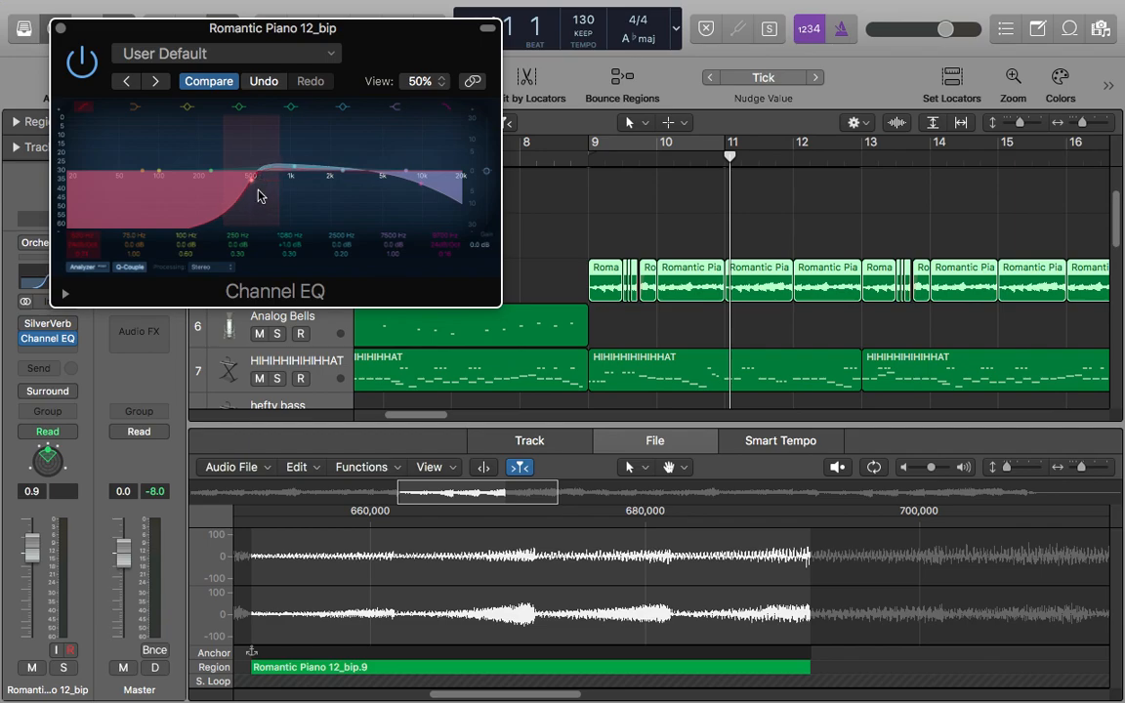
key(super+z)
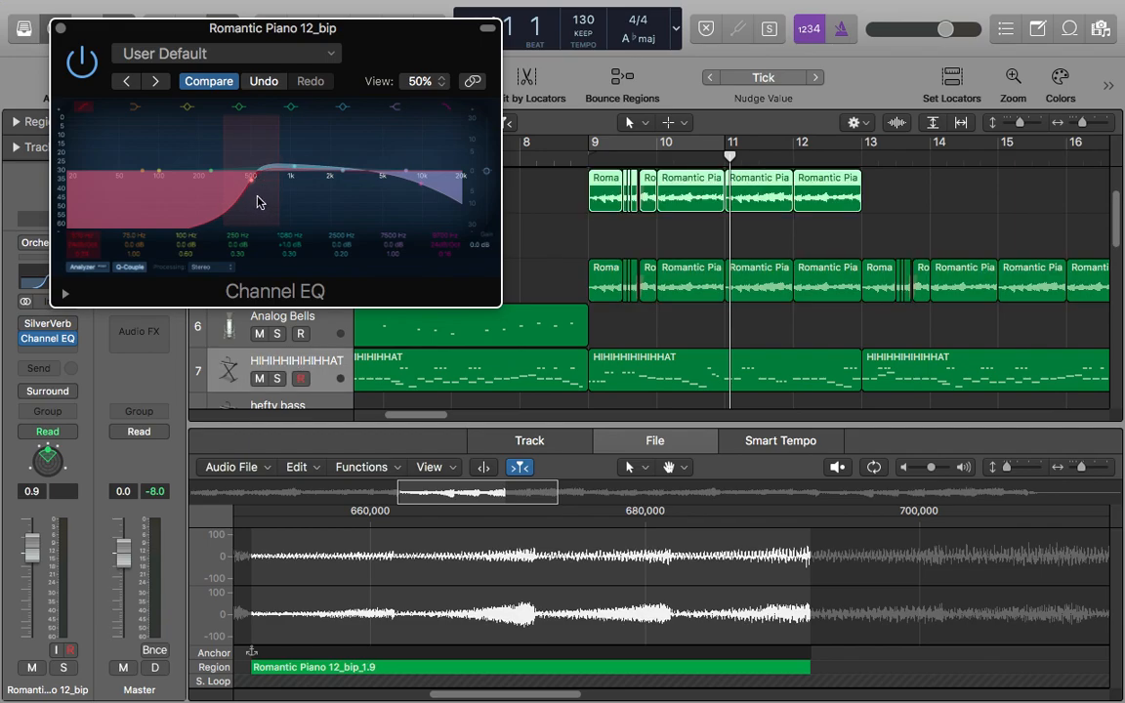
key(super+z)
- Return the playhead to the start of bar 9 and close the Channel EQ
click(695, 190)
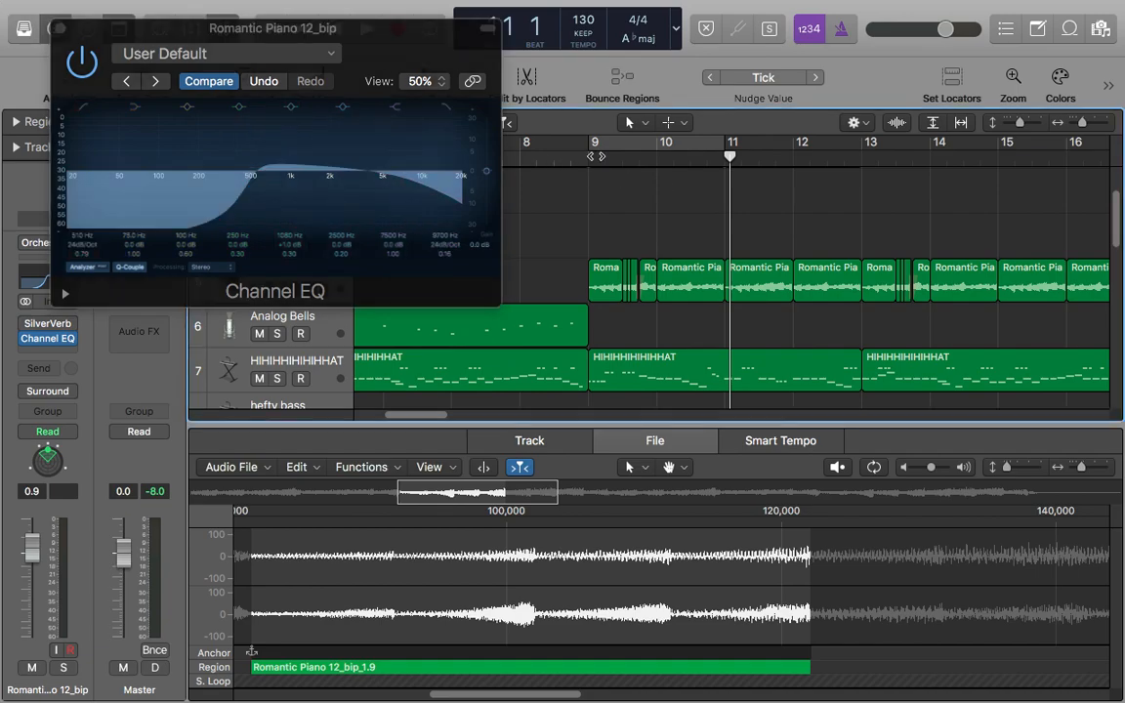
click(589, 156)
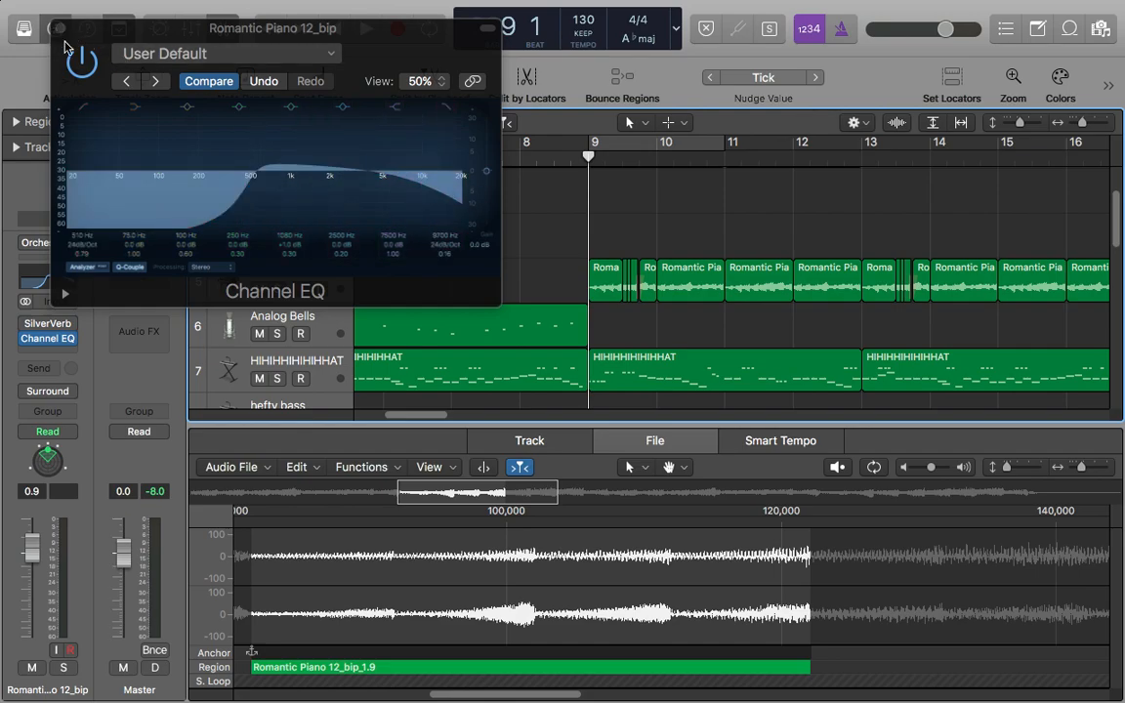
click(61, 32)
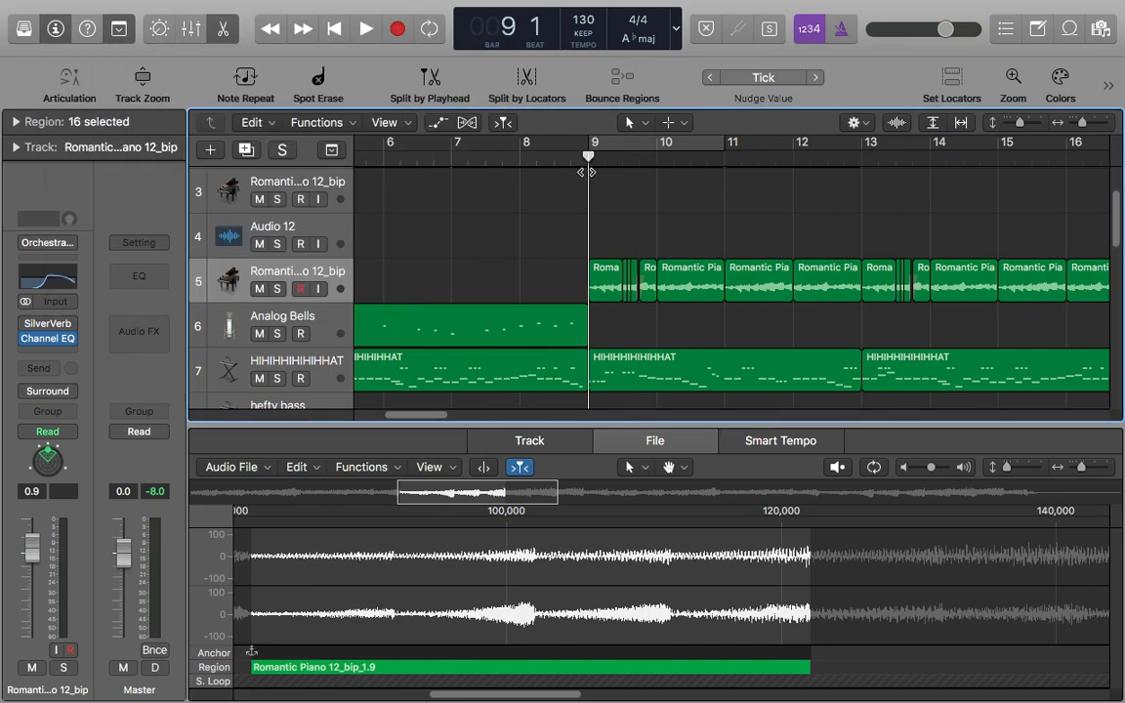
- Play the beat from bar 9, solo the chopped piano on track 5, and audition it alone before stopping playback
key(space)
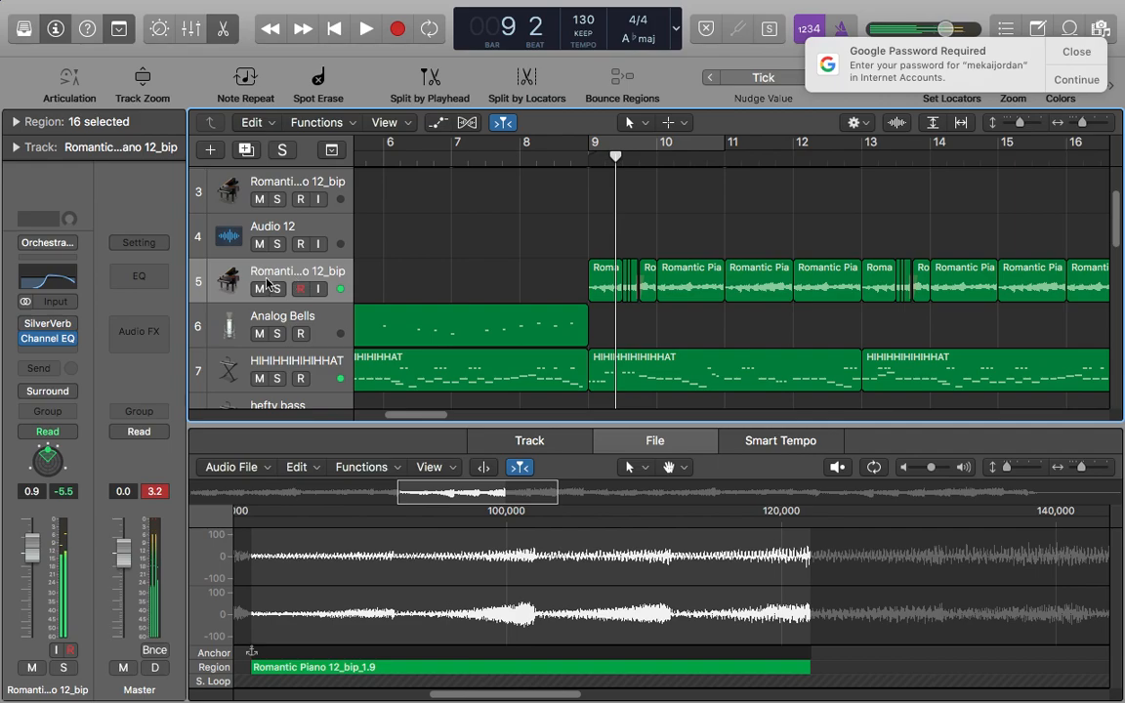
key(s)
key(space)
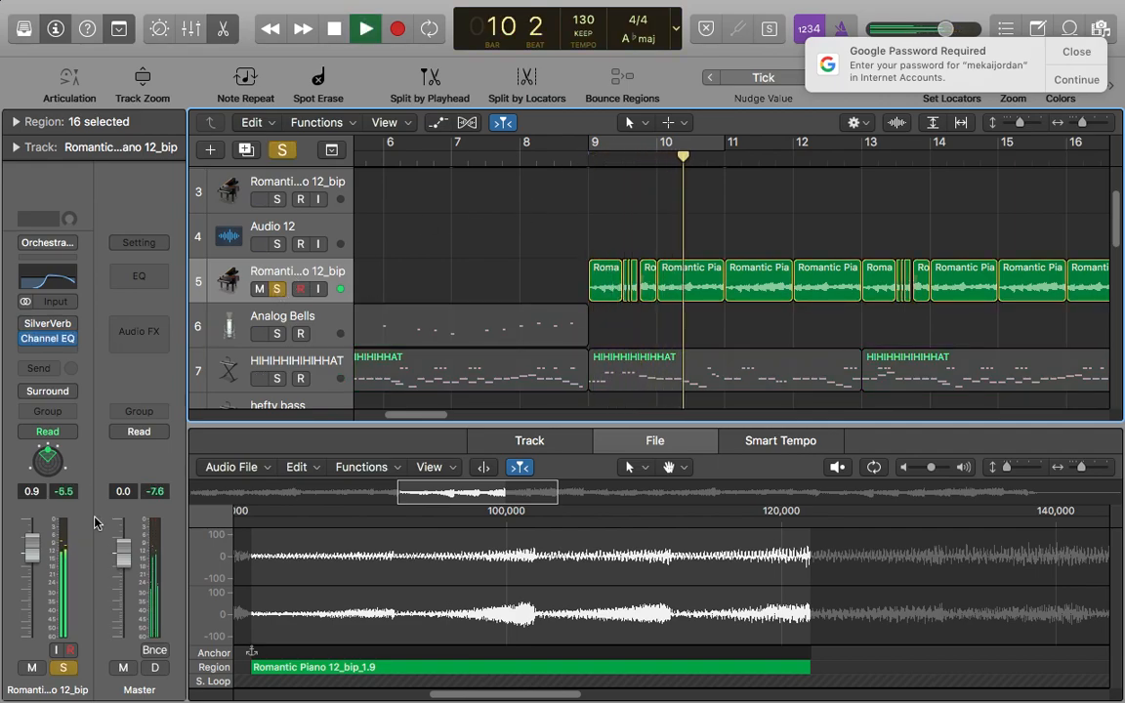
key(space)
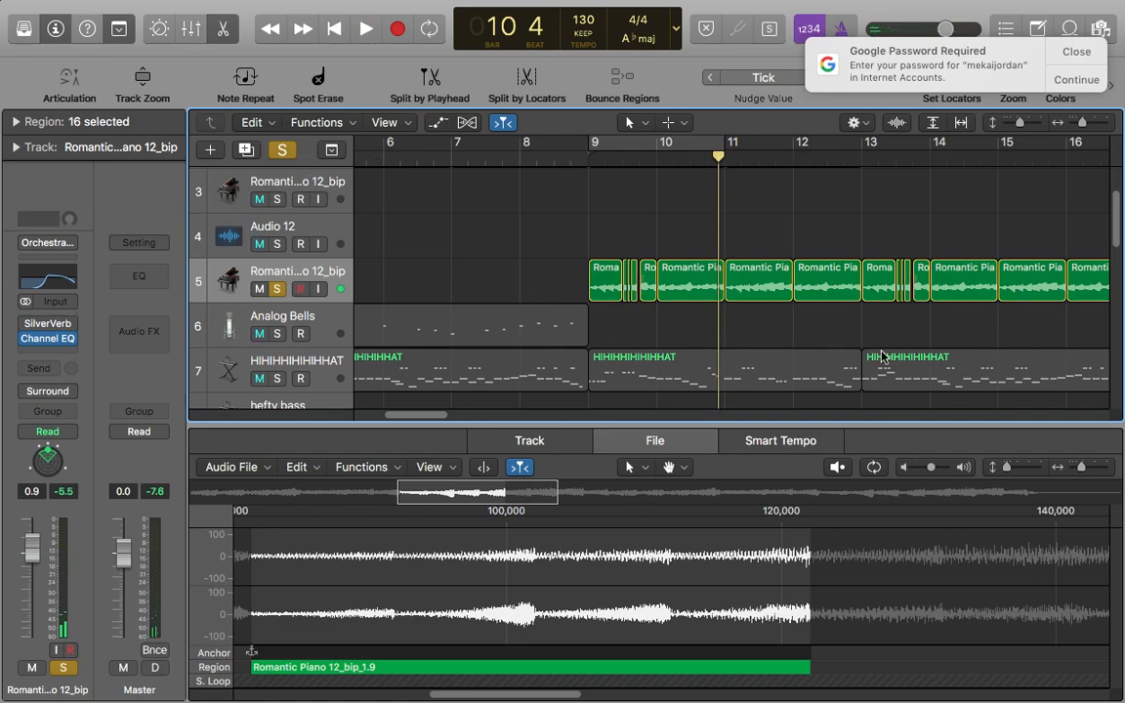
- Add the Bell Vox track to the soloed tracks and return the playhead to the start of bar 9
scroll(800, 332, up, 2)
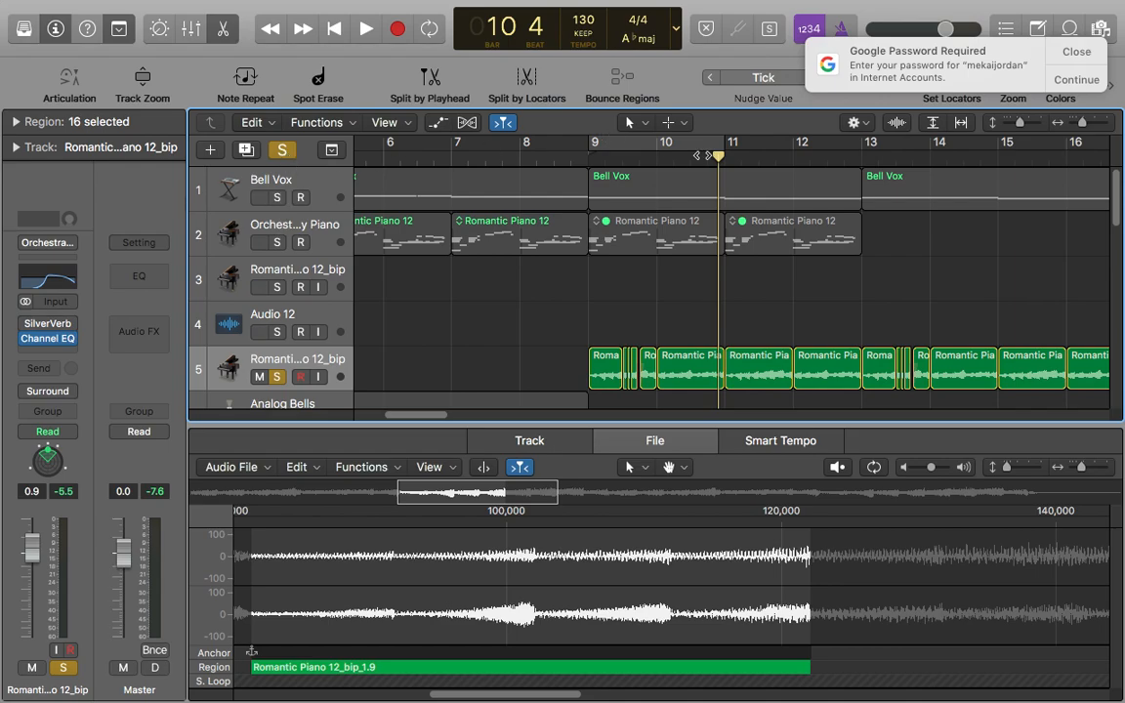
click(276, 197)
click(554, 159)
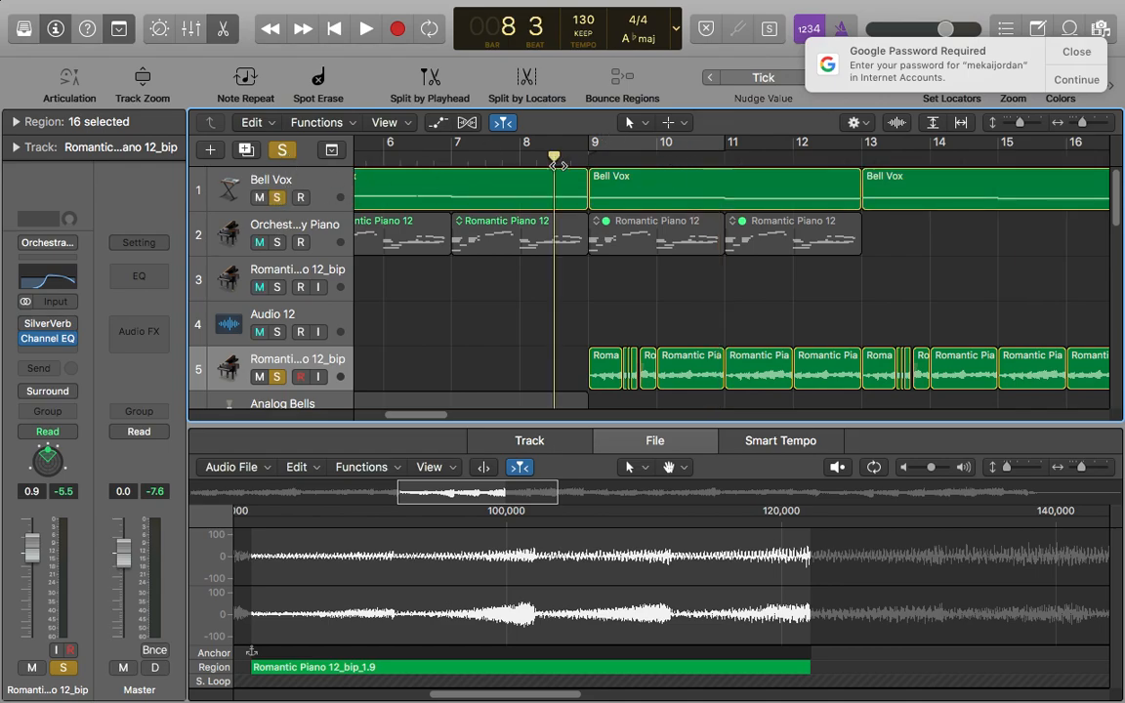
drag(557, 162, 589, 172)
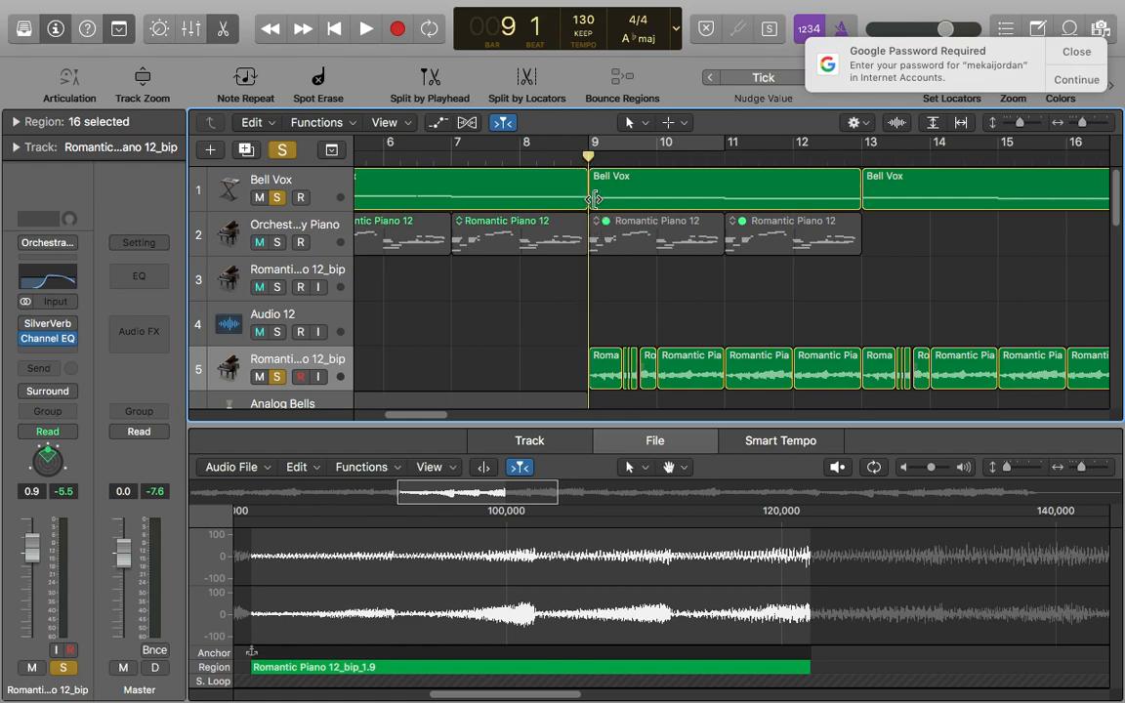
- Open the Bell Vox region before bar 9 in the Piano Roll and audition its notes, first one and then all four together
click(566, 185)
scroll(586, 576, up, 2)
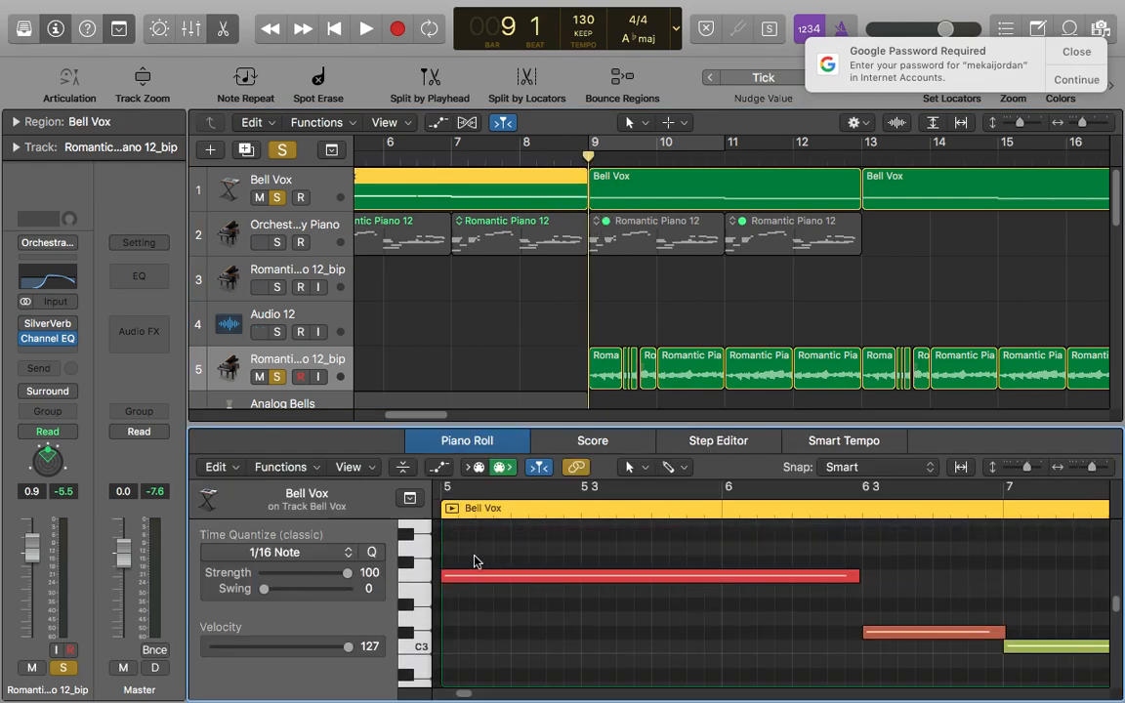
drag(447, 578, 448, 578)
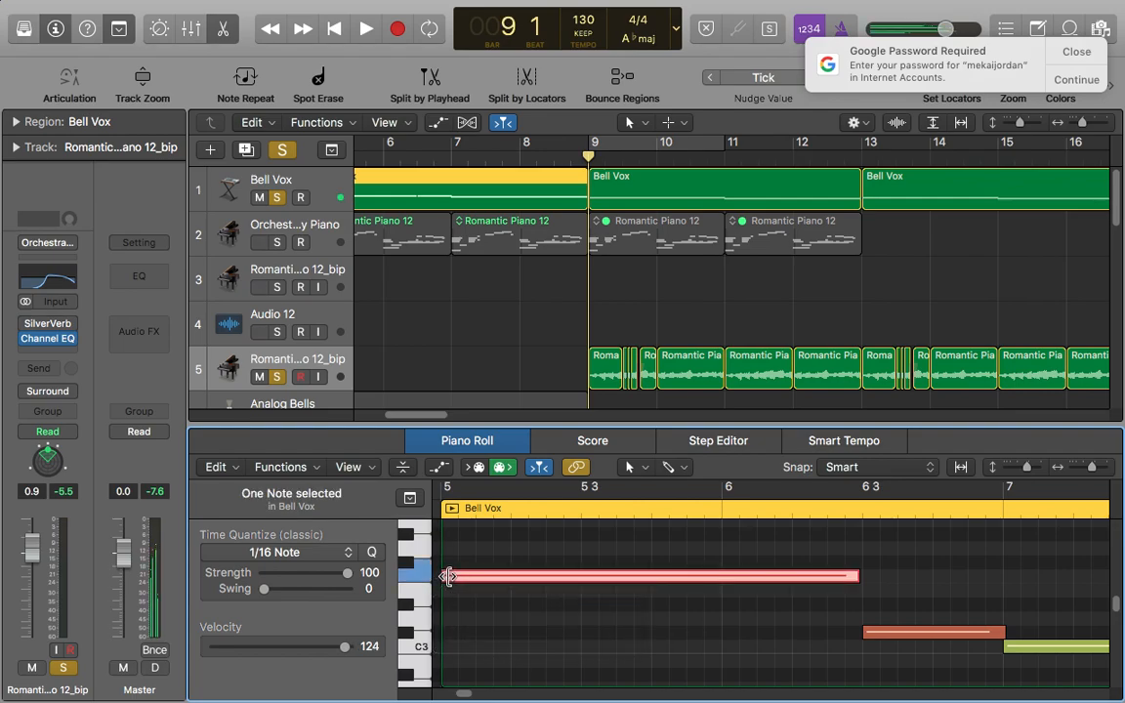
click(518, 621)
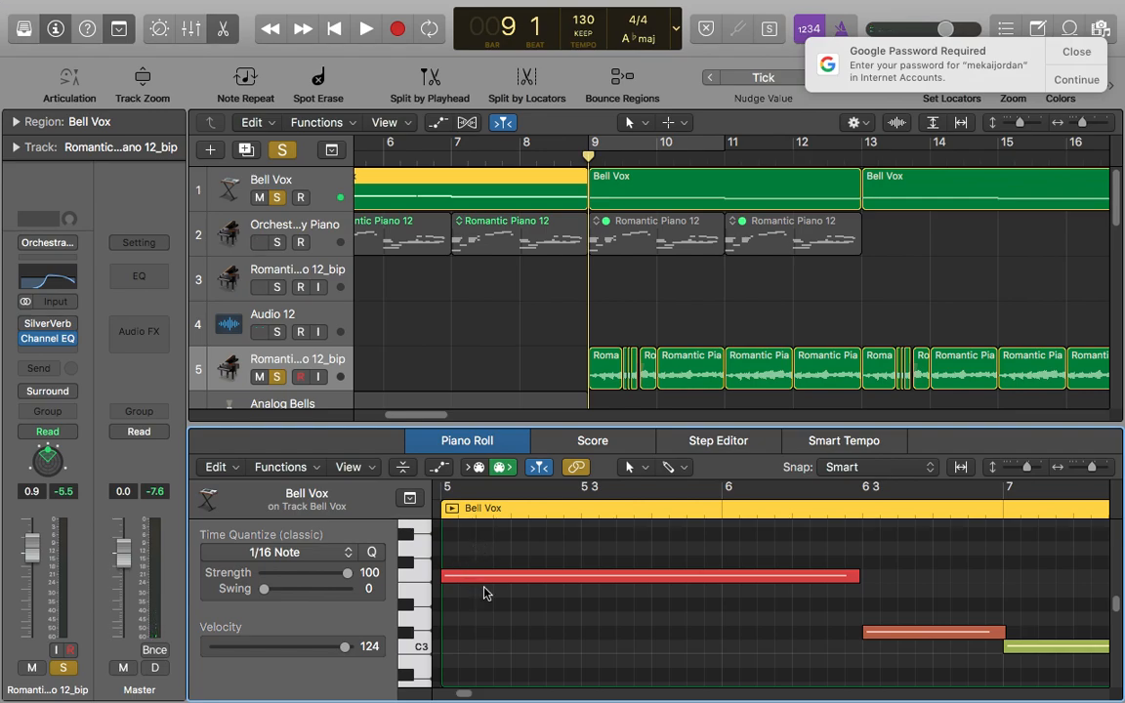
key(super+a)
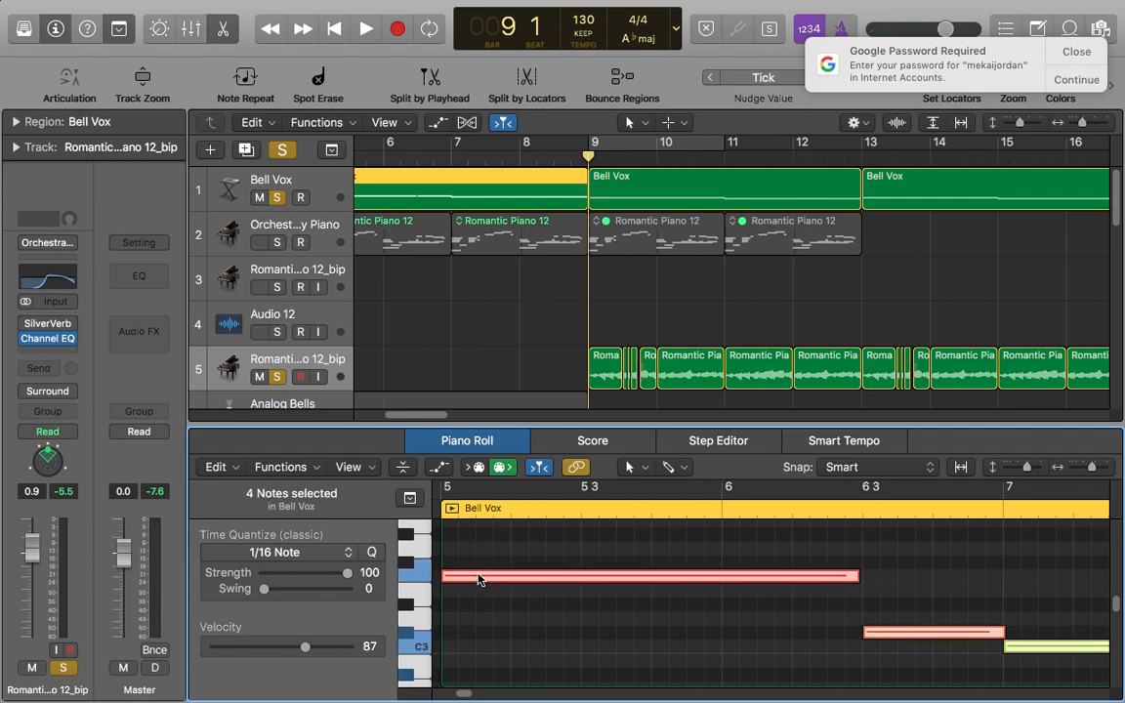
mouse_move(478, 579)
mouse_move(479, 580)
mouse_down()
mouse_move(476, 683)
mouse_move(488, 537)
mouse_move(472, 508)
mouse_move(475, 544)
mouse_move(460, 571)
mouse_move(477, 567)
mouse_up()
click(507, 655)
- Select the Steinway piano track, clear its region selection, and dismiss the Google password notification
click(297, 232)
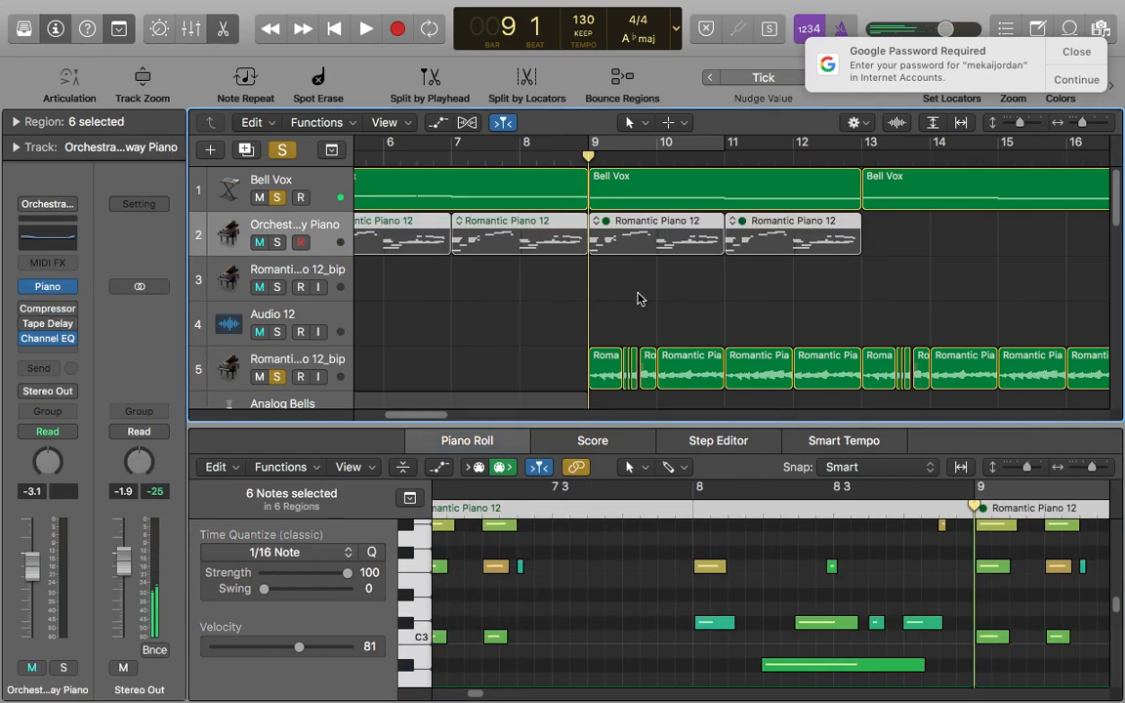
click(634, 294)
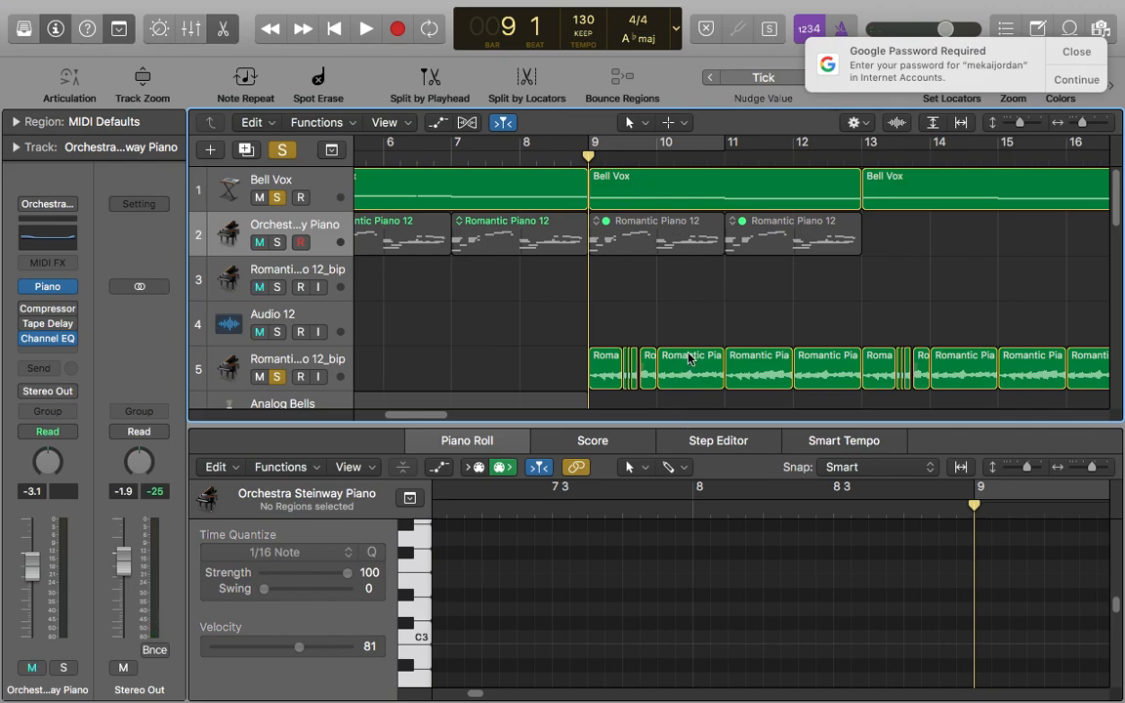
scroll(672, 369, down, 2)
scroll(668, 381, up, 2)
drag(1082, 124, 1077, 123)
click(1088, 51)
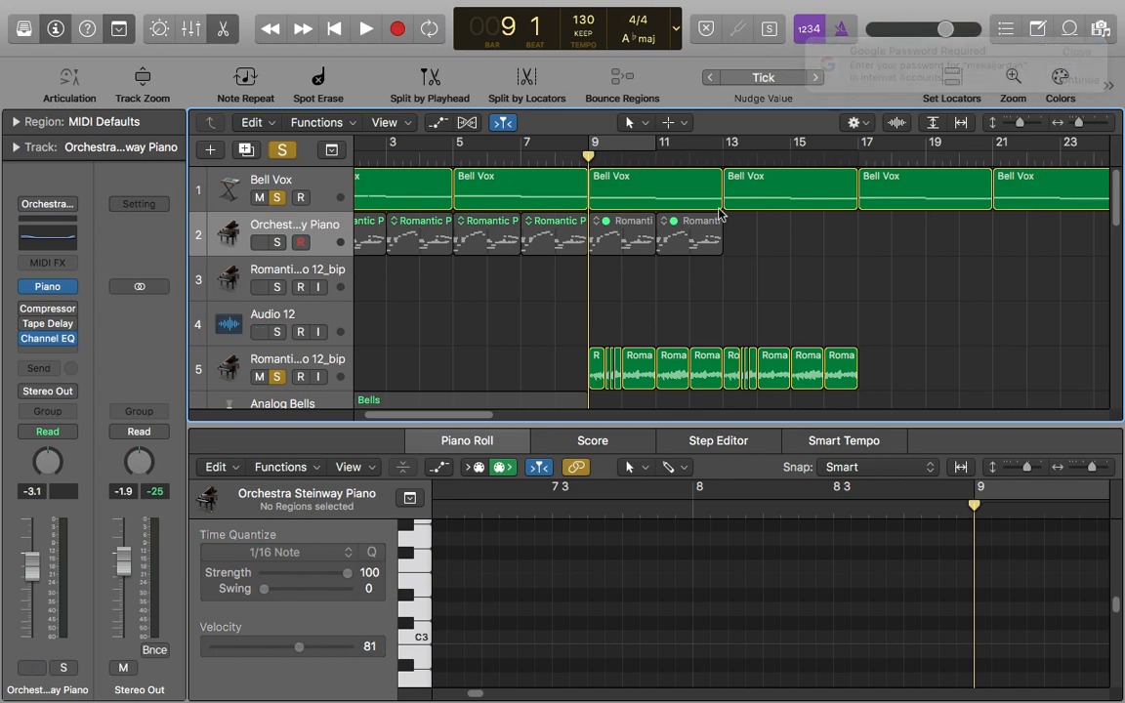
- Play the soloed Bell Vox and chopped piano together from bar 9 while reviewing the tracks, and stop playback
key(space)
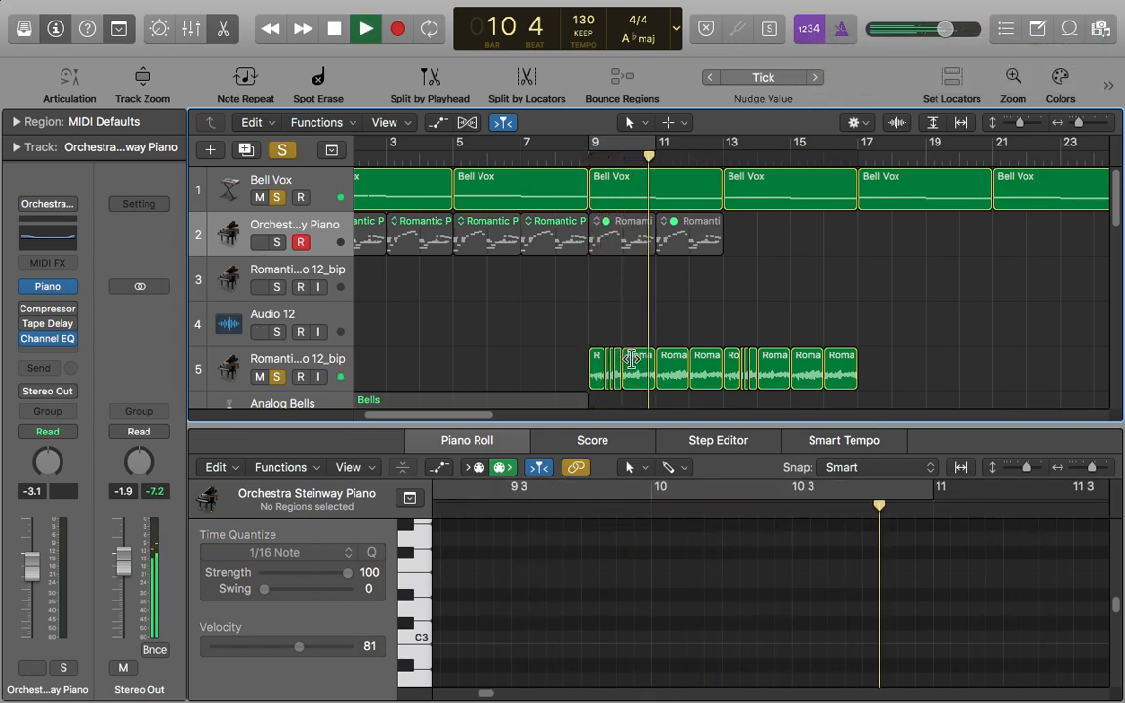
scroll(752, 395, down, 3)
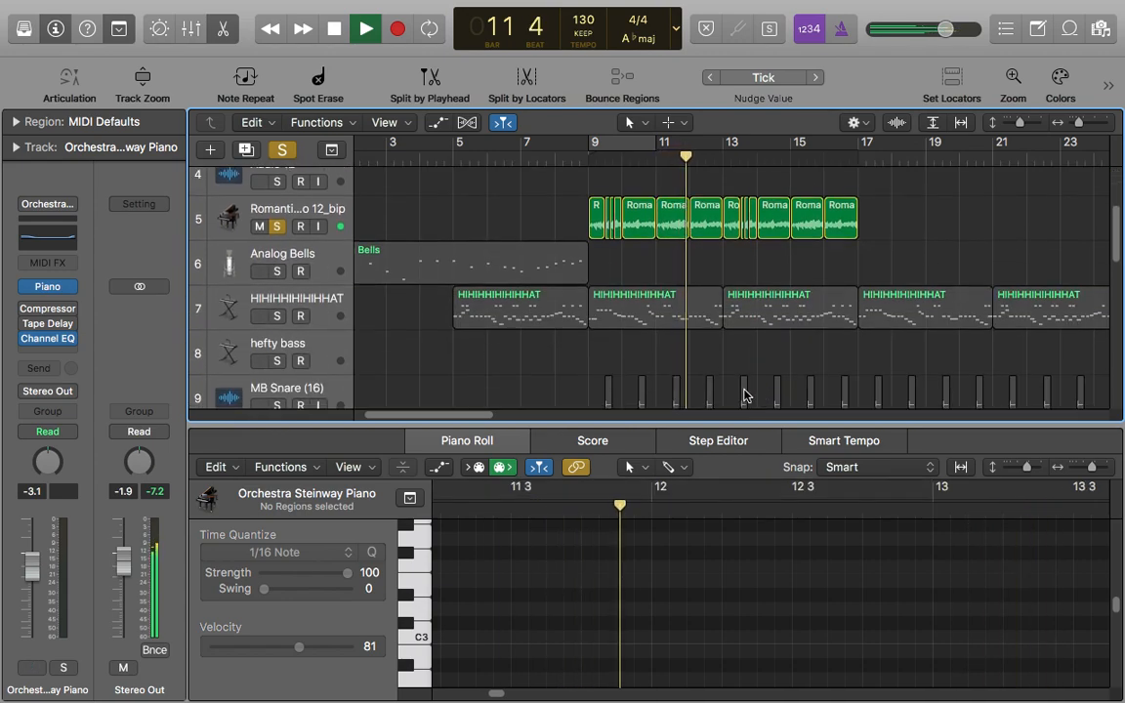
scroll(743, 293, up, 3)
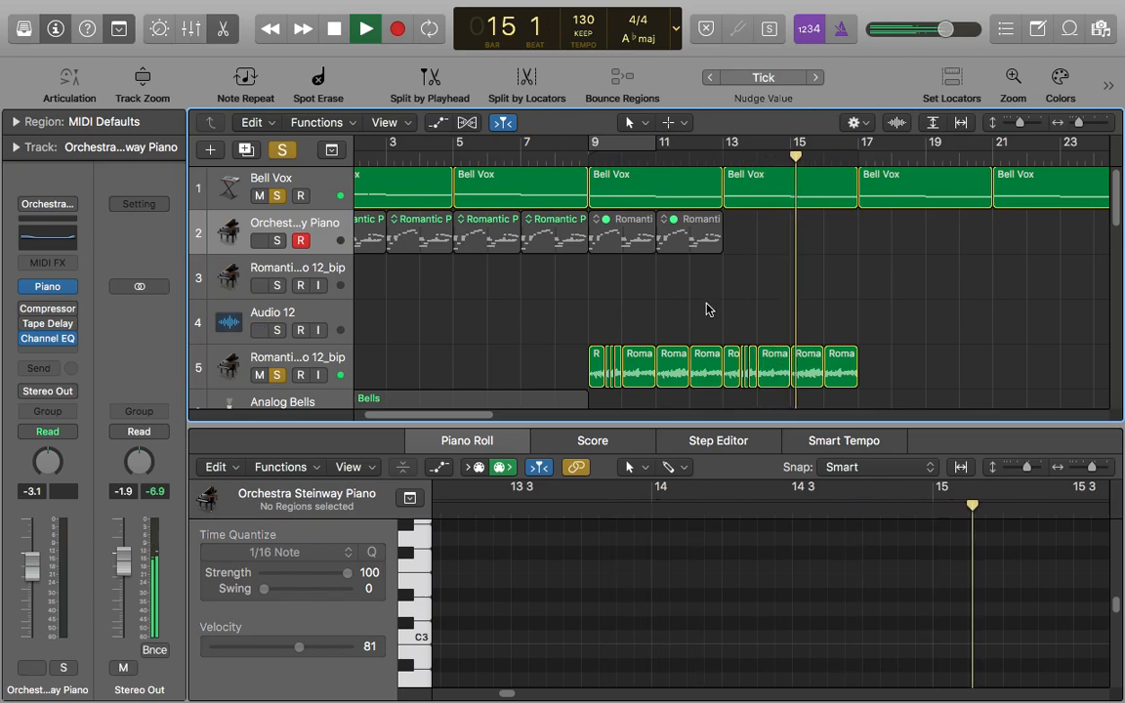
scroll(713, 308, down, 5)
key(space)
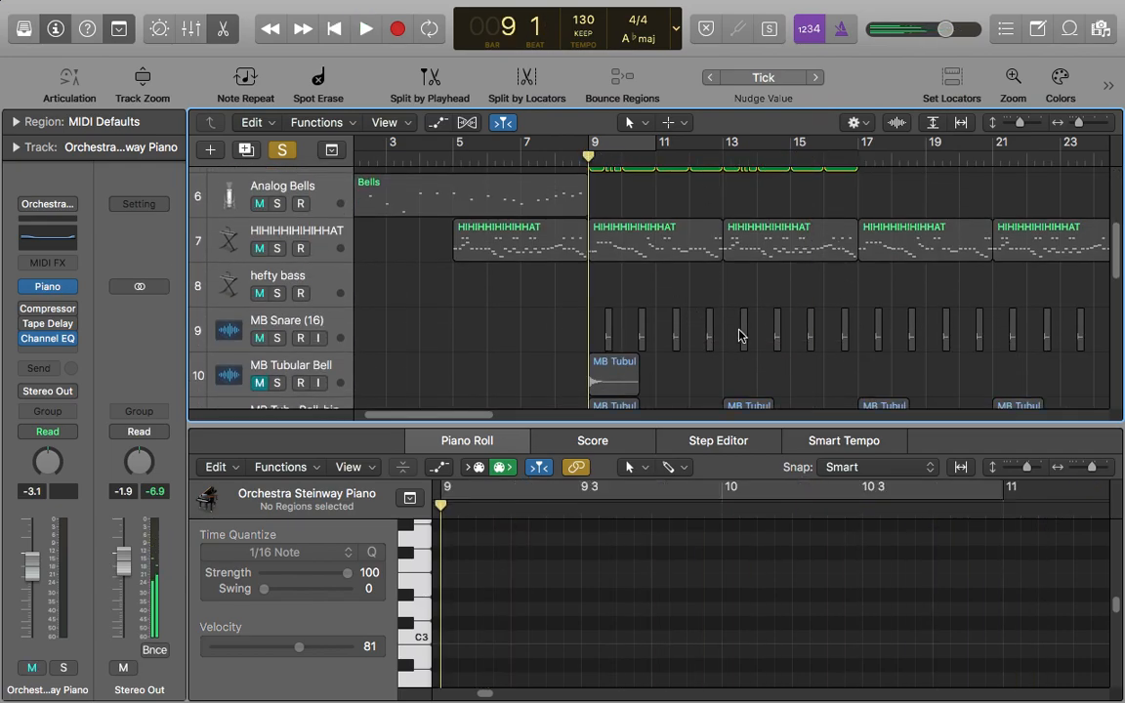
- Clear the existing solos, solo only the hi-hat on track 7, and select that track
scroll(690, 350, down, 2)
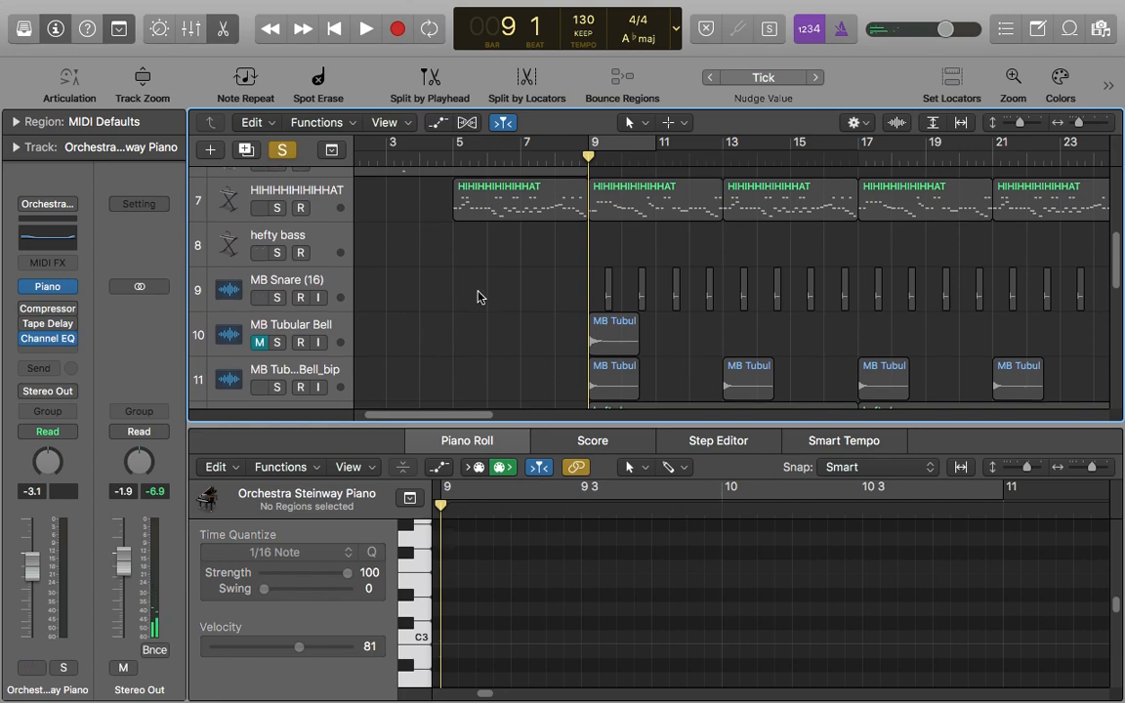
scroll(477, 296, down, 2)
scroll(414, 361, down, 3)
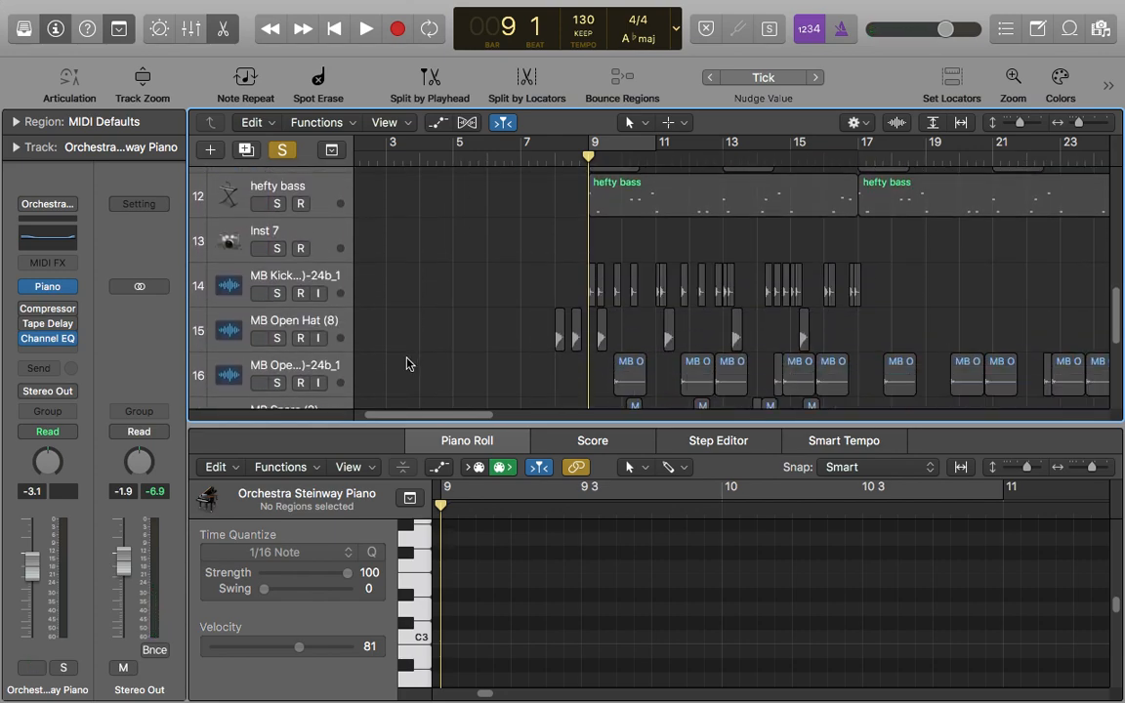
scroll(408, 364, up, 8)
click(276, 343)
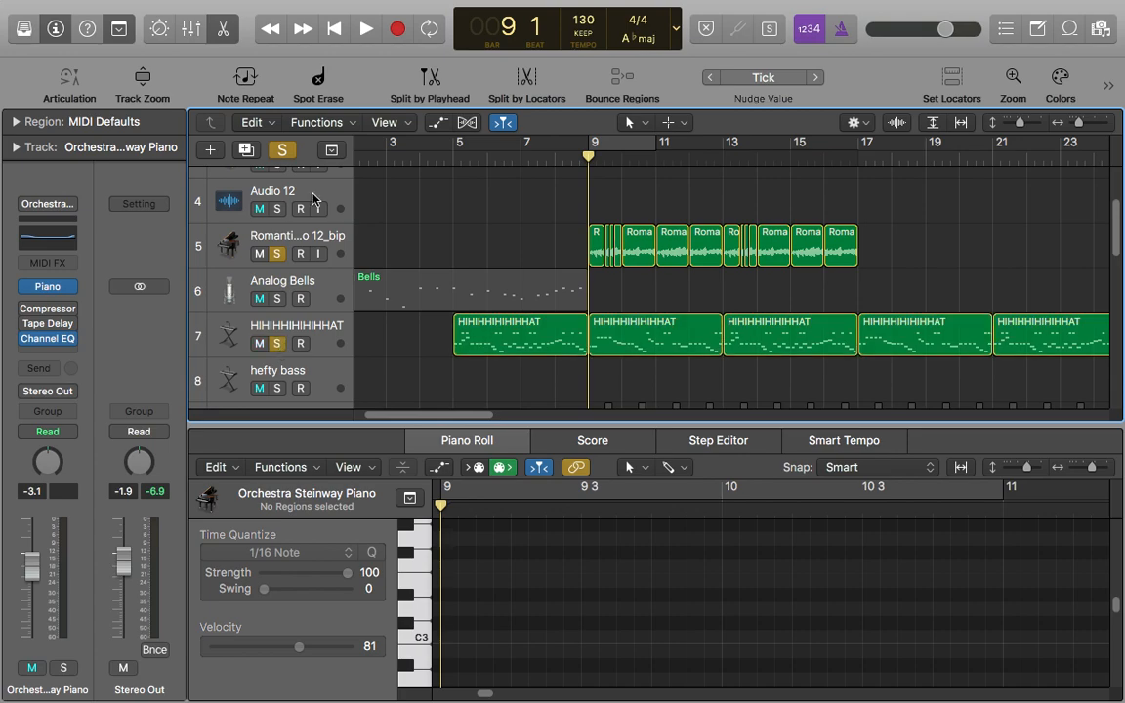
click(281, 150)
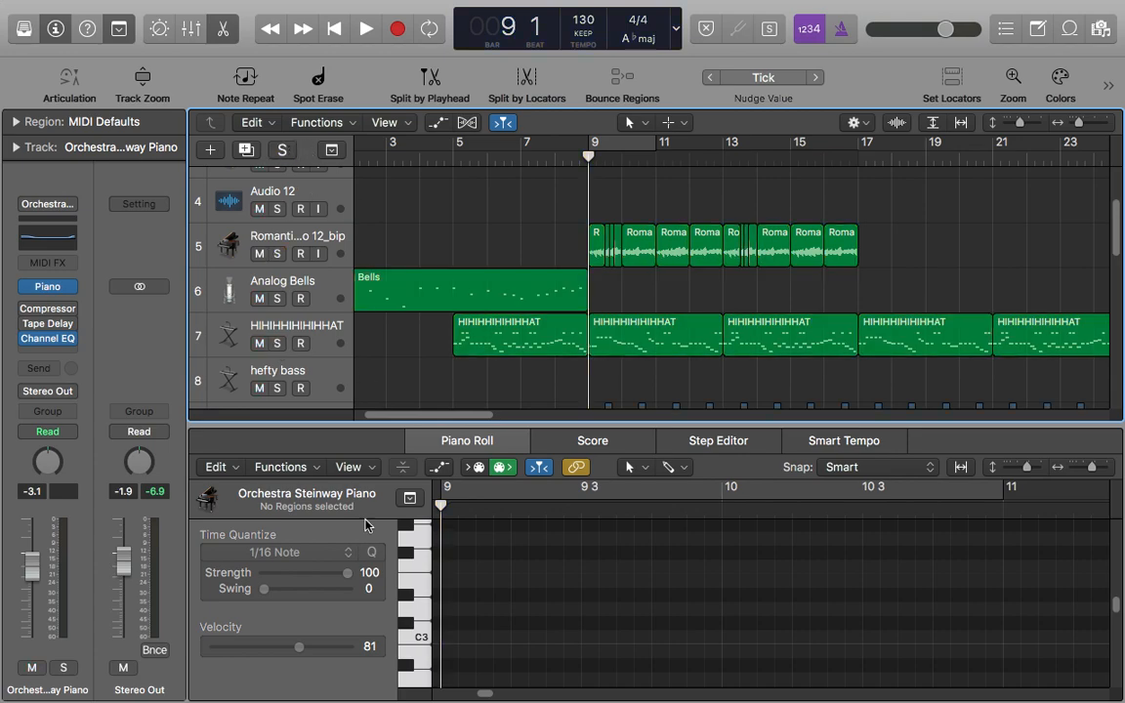
click(277, 343)
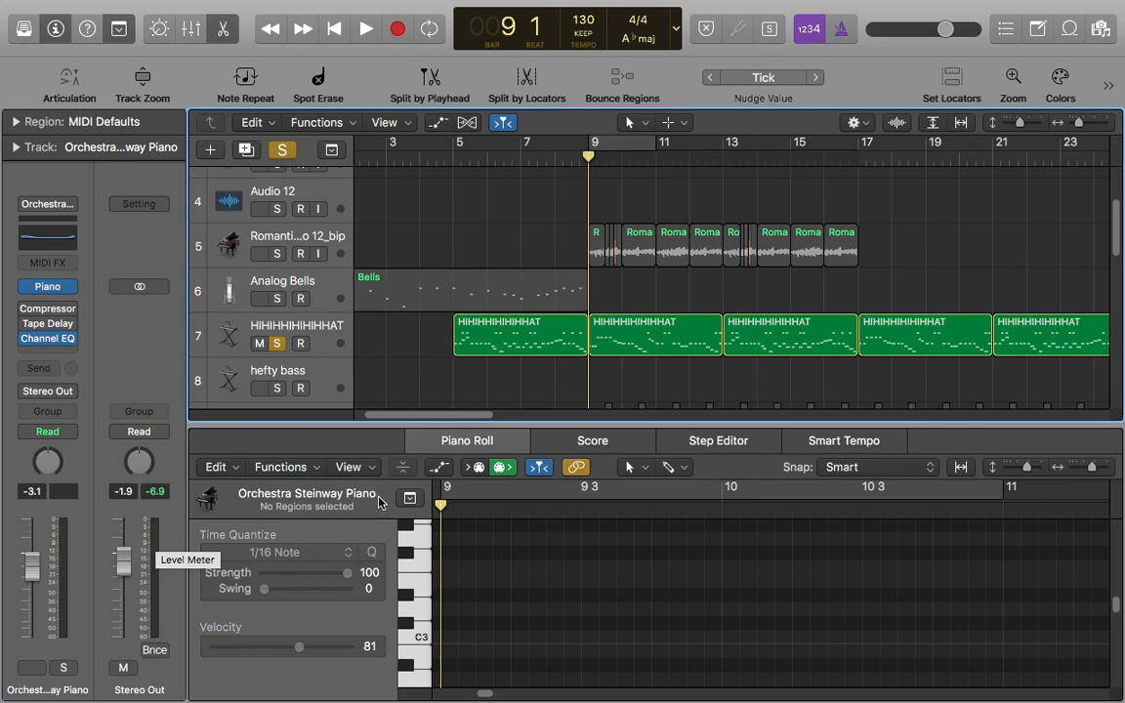
click(285, 332)
click(651, 386)
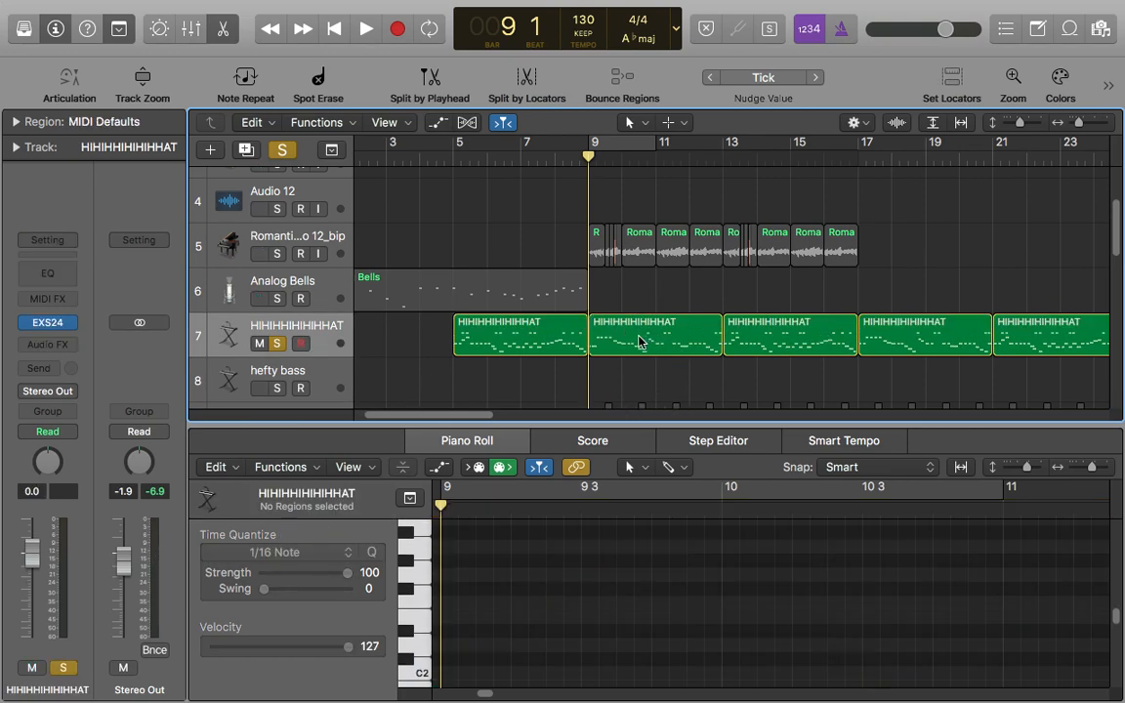
- View the hi-hat's EXS24 sampler settings, close them, and place the playhead at the start of bar 9
click(48, 324)
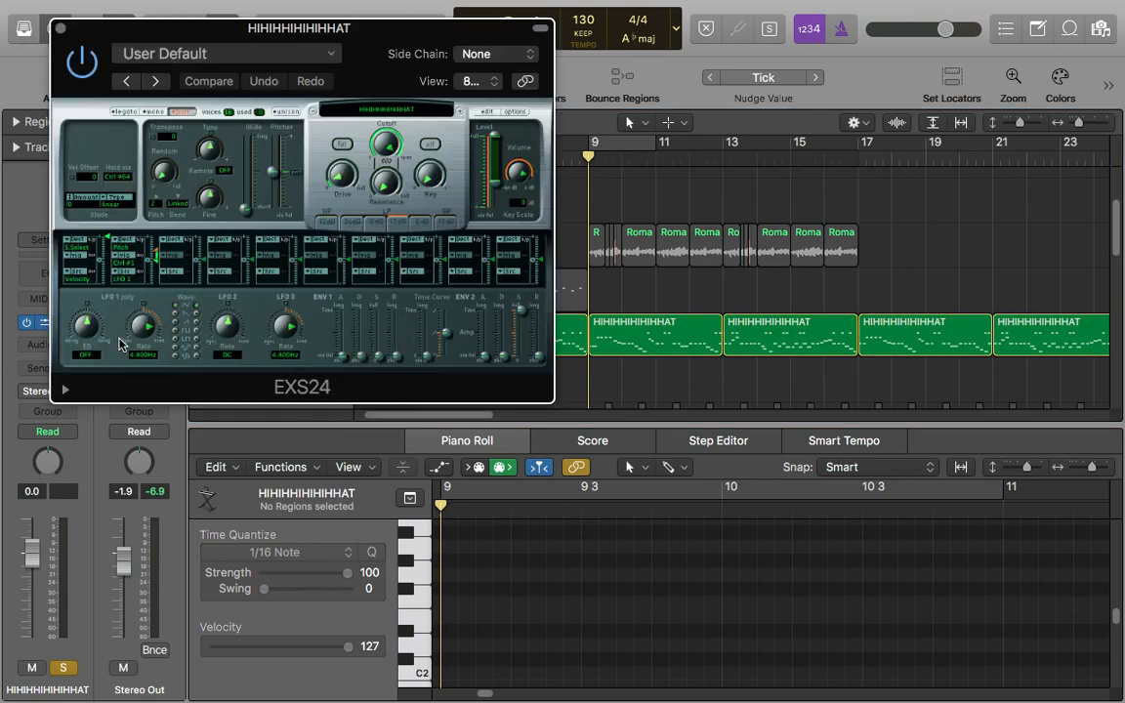
click(62, 31)
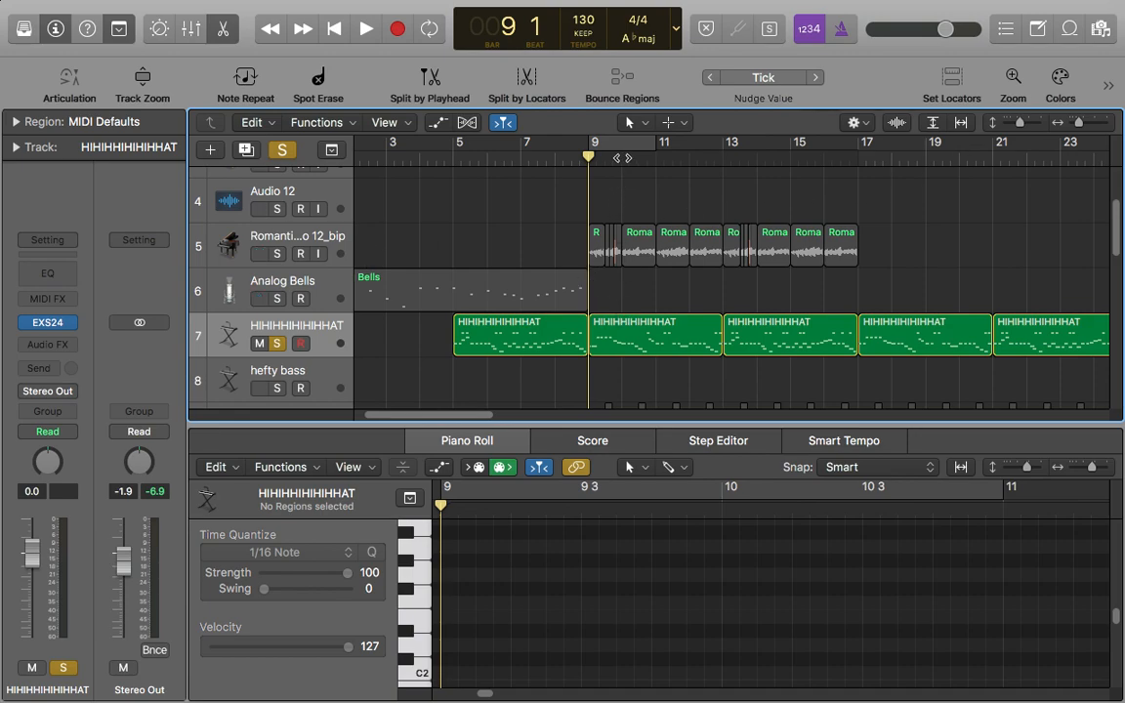
drag(597, 159, 583, 170)
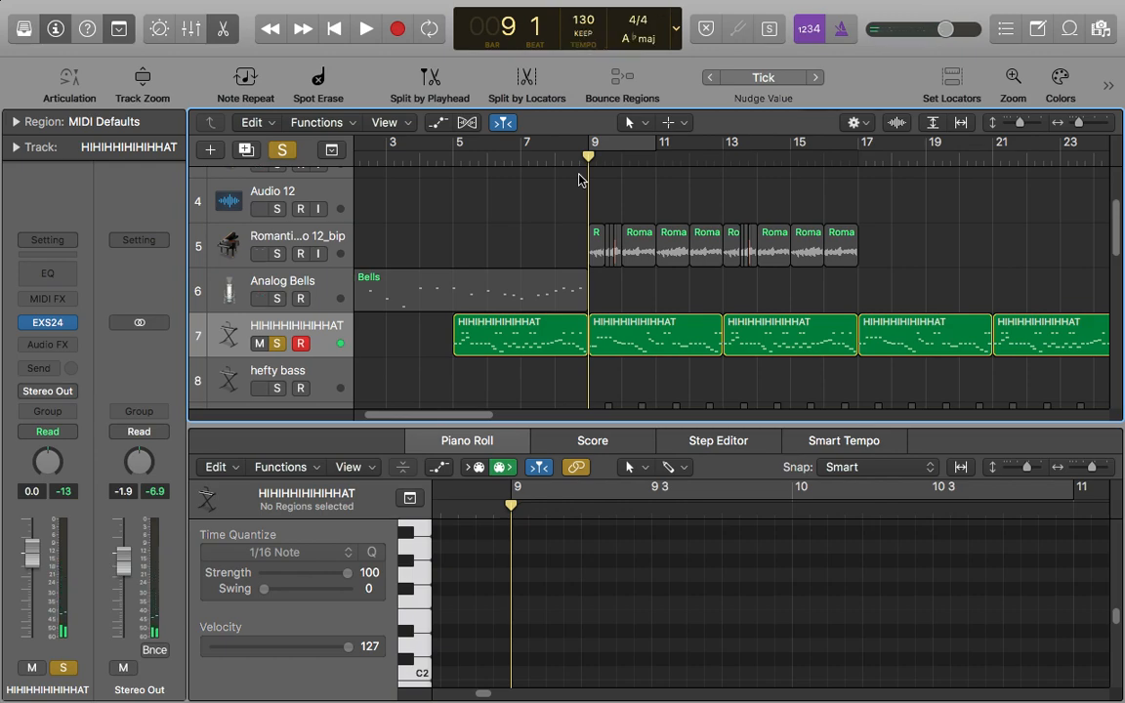
- Open the hi-hat in the EXS24 Instrument Editor and switch its zone's Pitch playback option off and back on to compare the sound
click(47, 323)
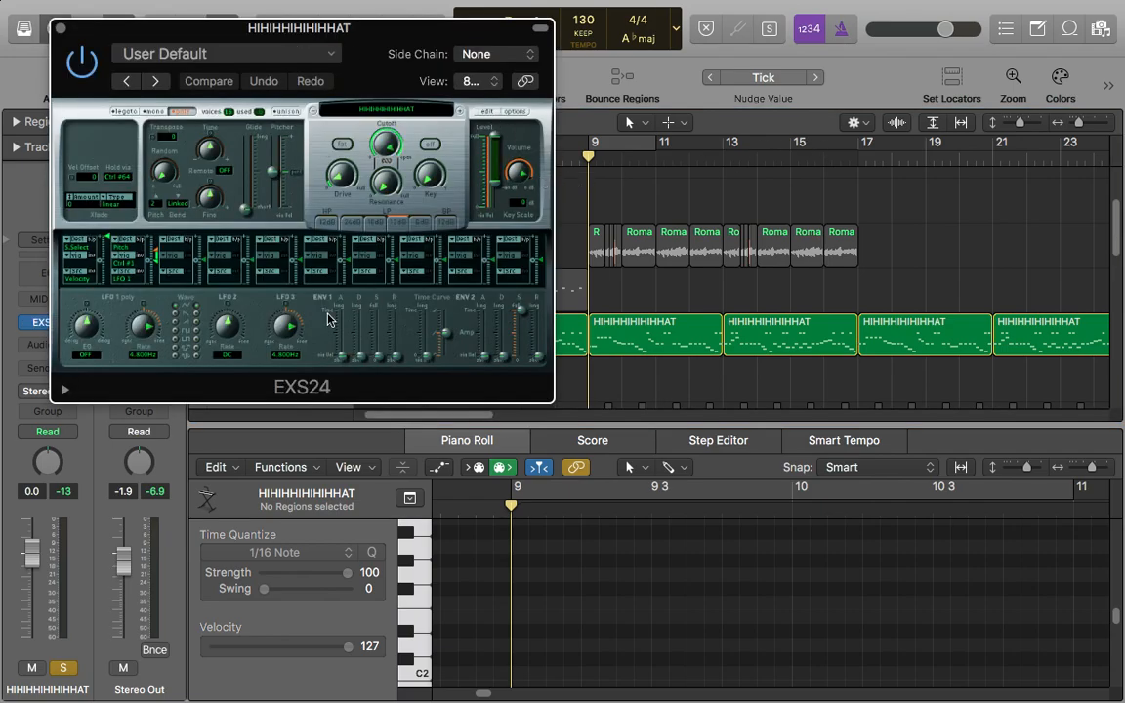
click(487, 111)
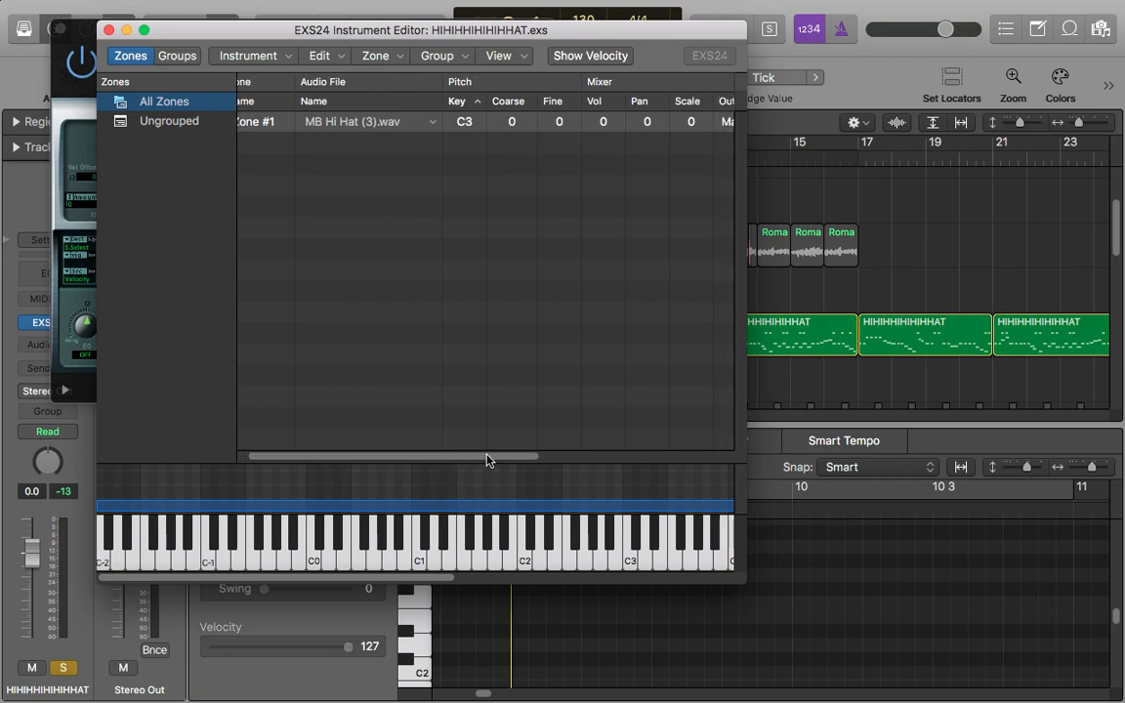
drag(484, 456, 644, 450)
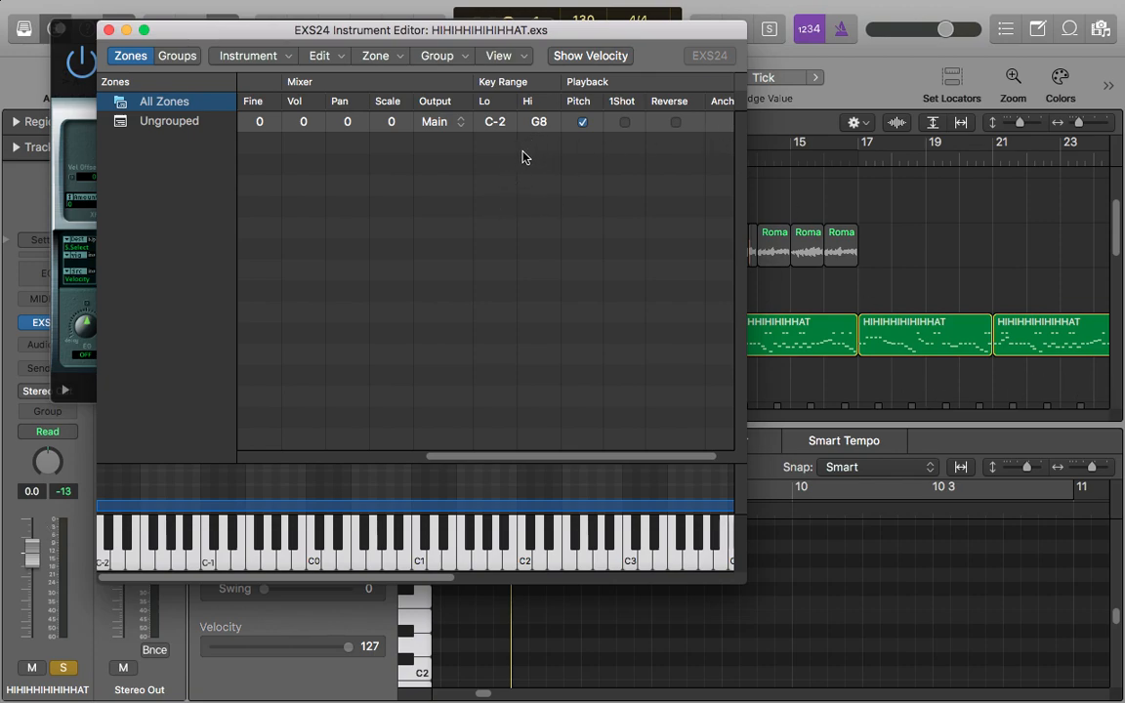
click(583, 124)
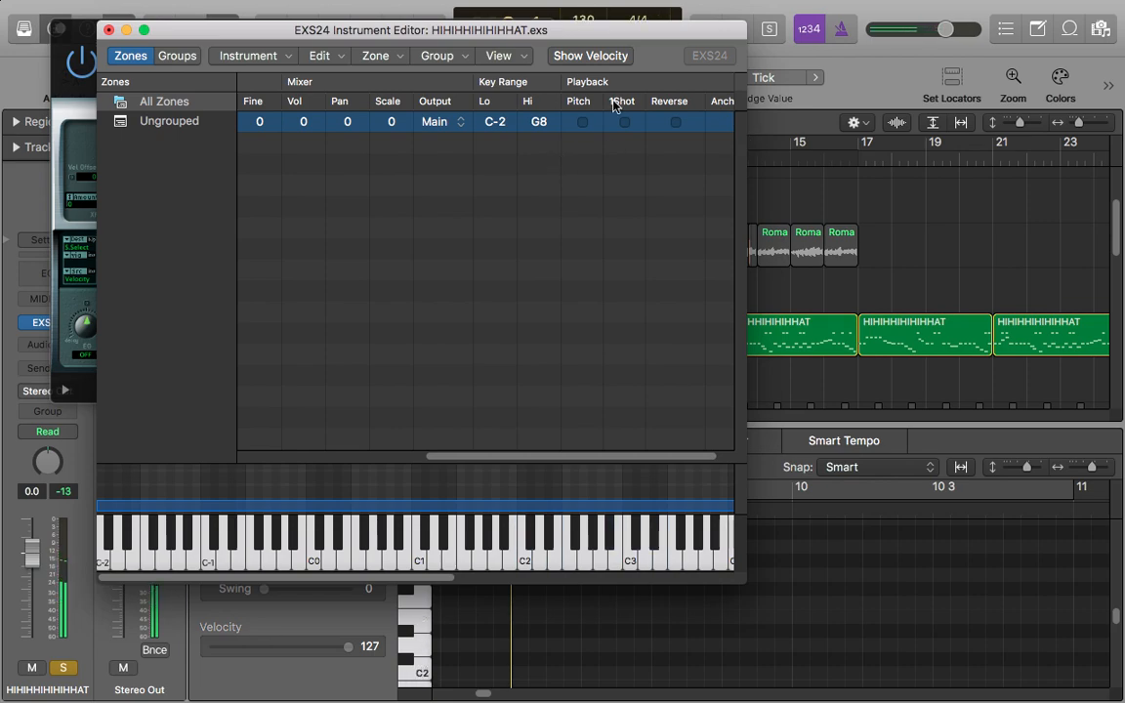
click(583, 121)
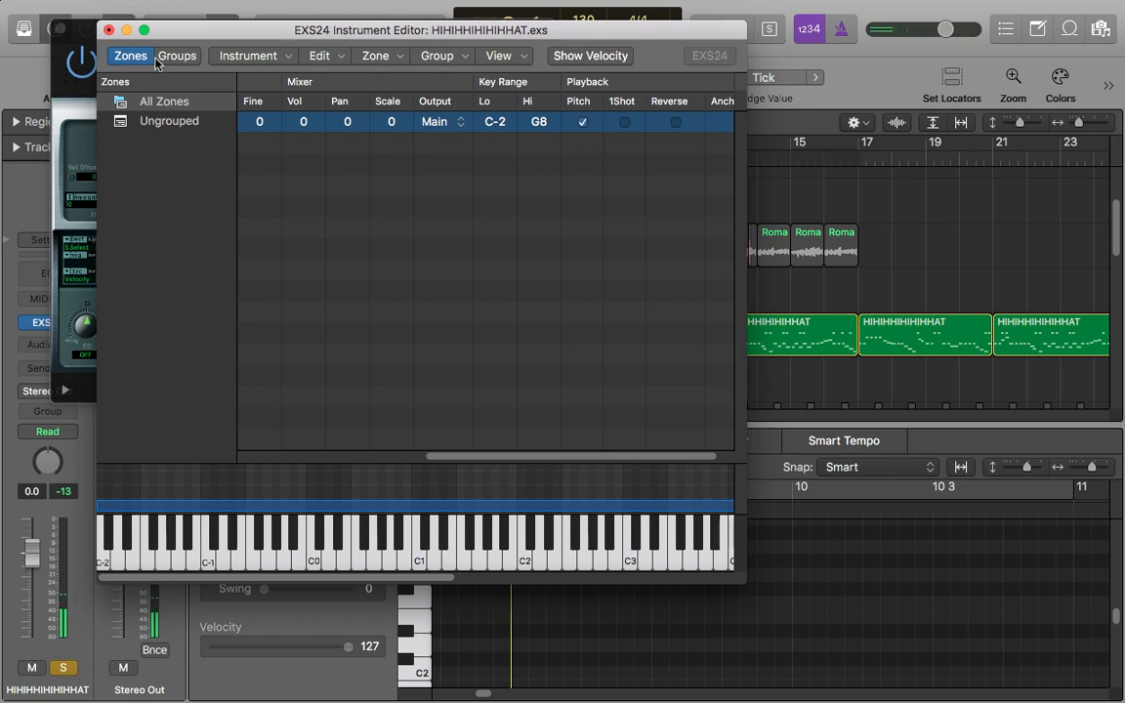
- Close the EXS24 Instrument Editor, saving the hi-hat instrument's changes, and close the sampler window
click(108, 30)
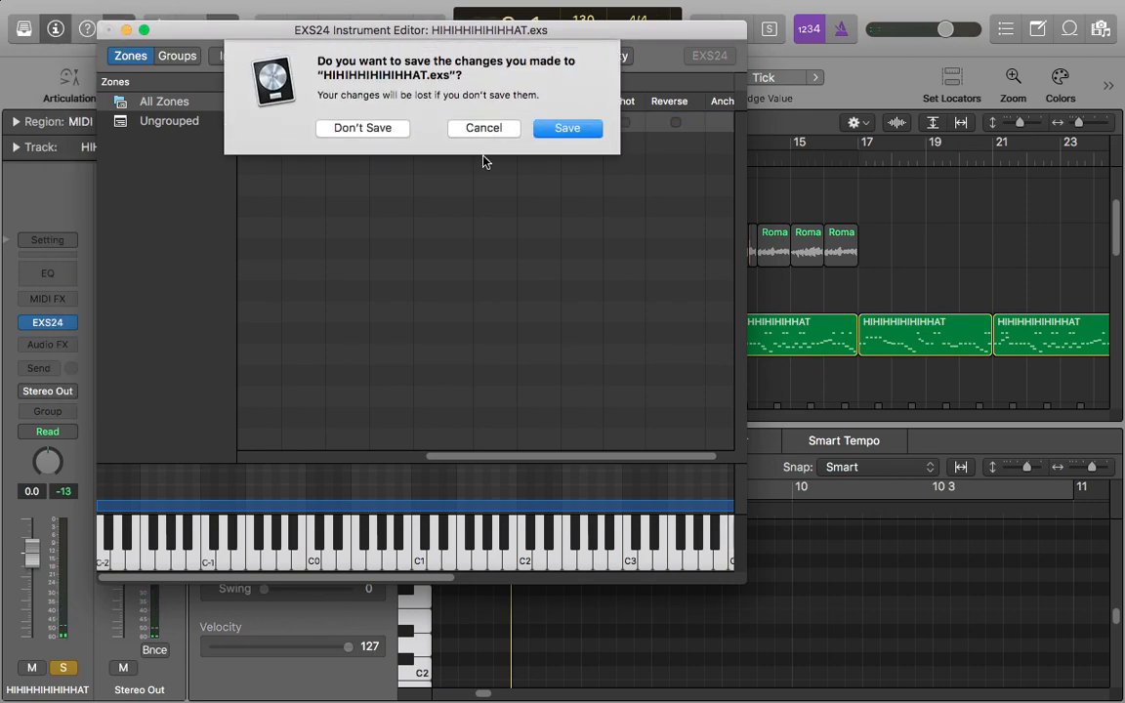
click(563, 131)
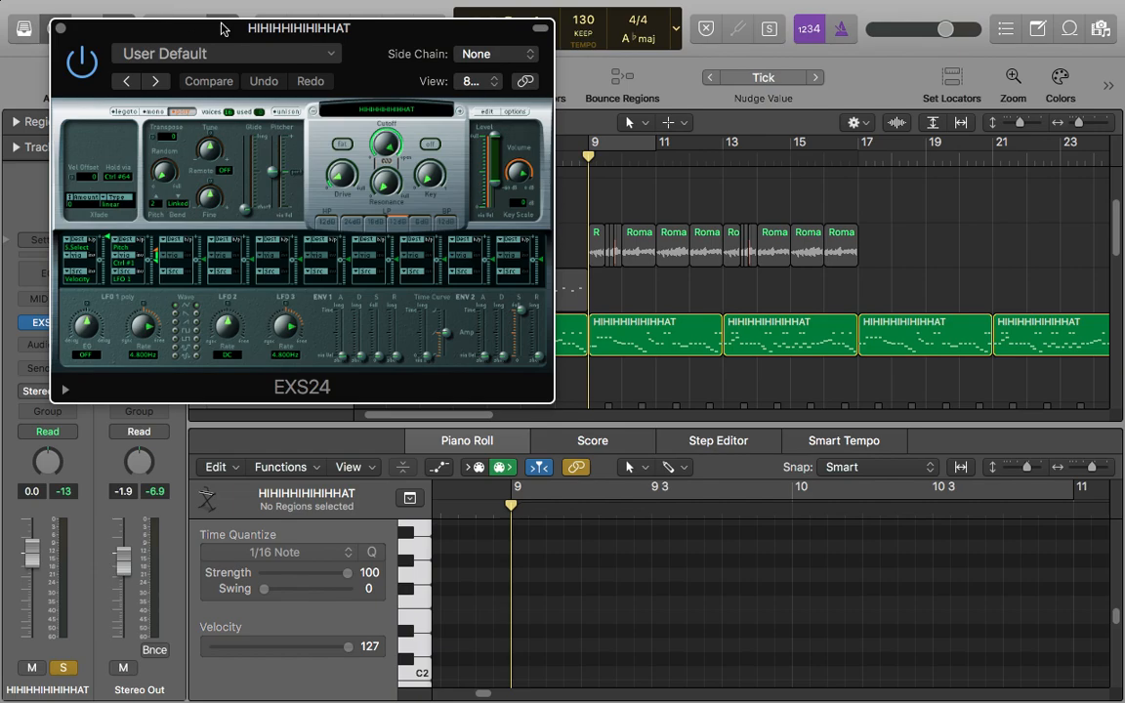
click(61, 30)
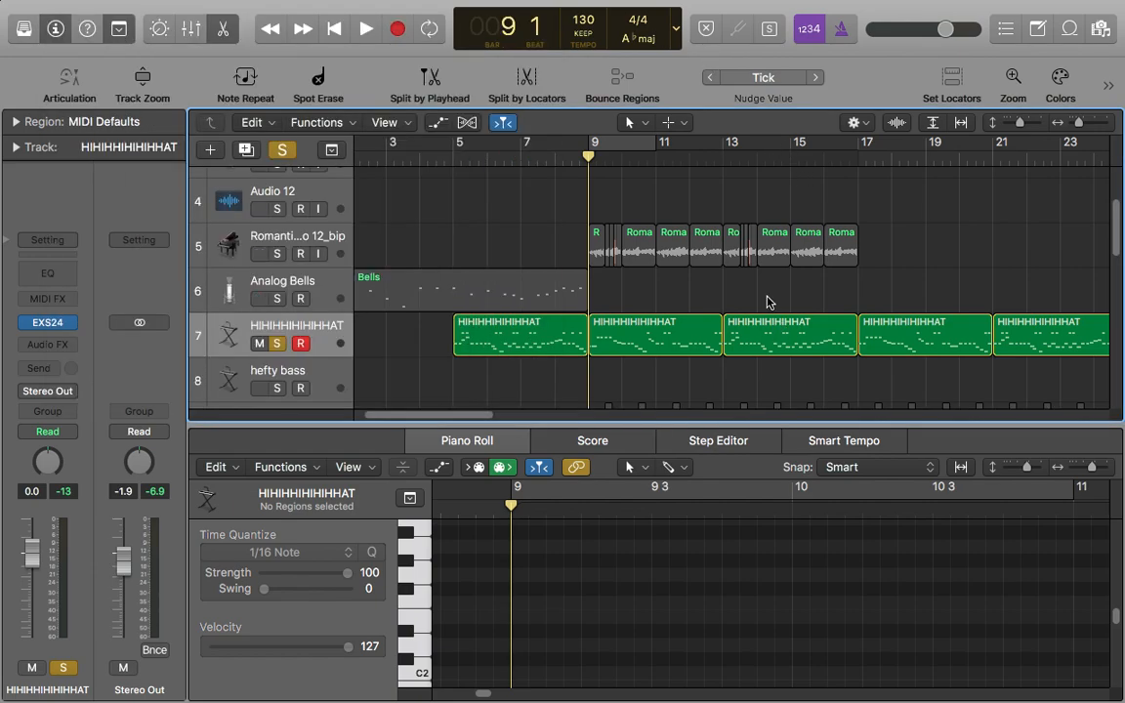
- Open the hi-hat region at bar 9 in the Piano Roll and enlarge the editor area
click(649, 332)
drag(693, 424, 688, 206)
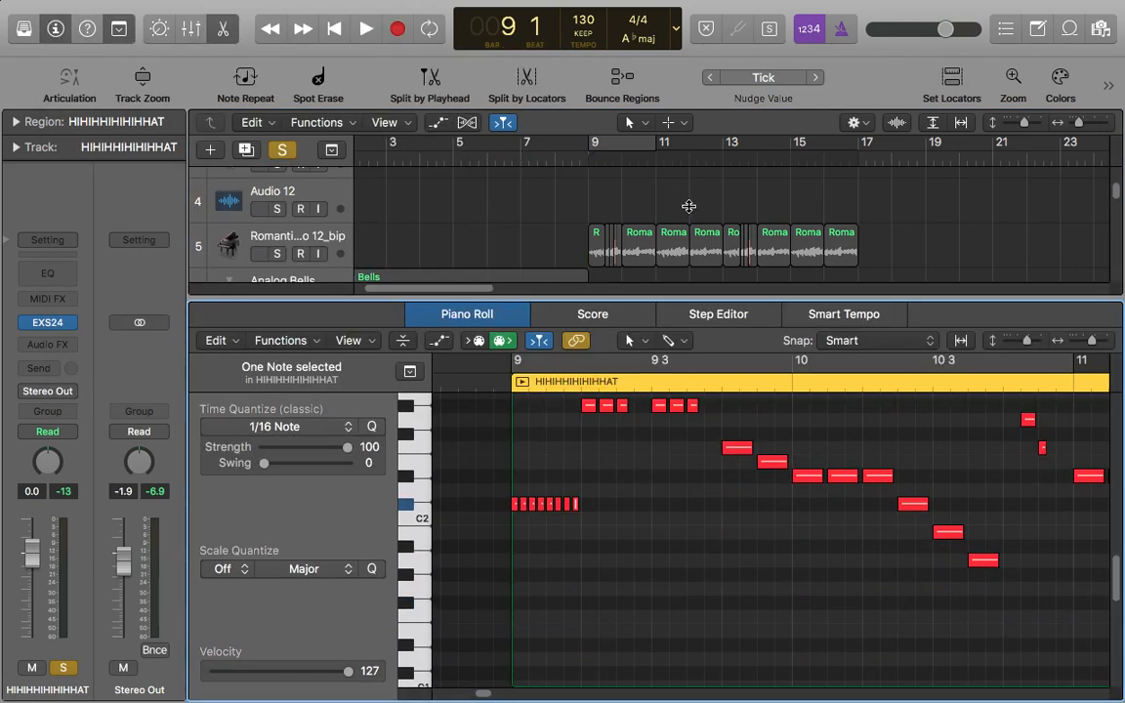
- Highlight the run of short hi-hat notes at the start of bar 9 and view the Time Quantize note values
drag(597, 473, 470, 502)
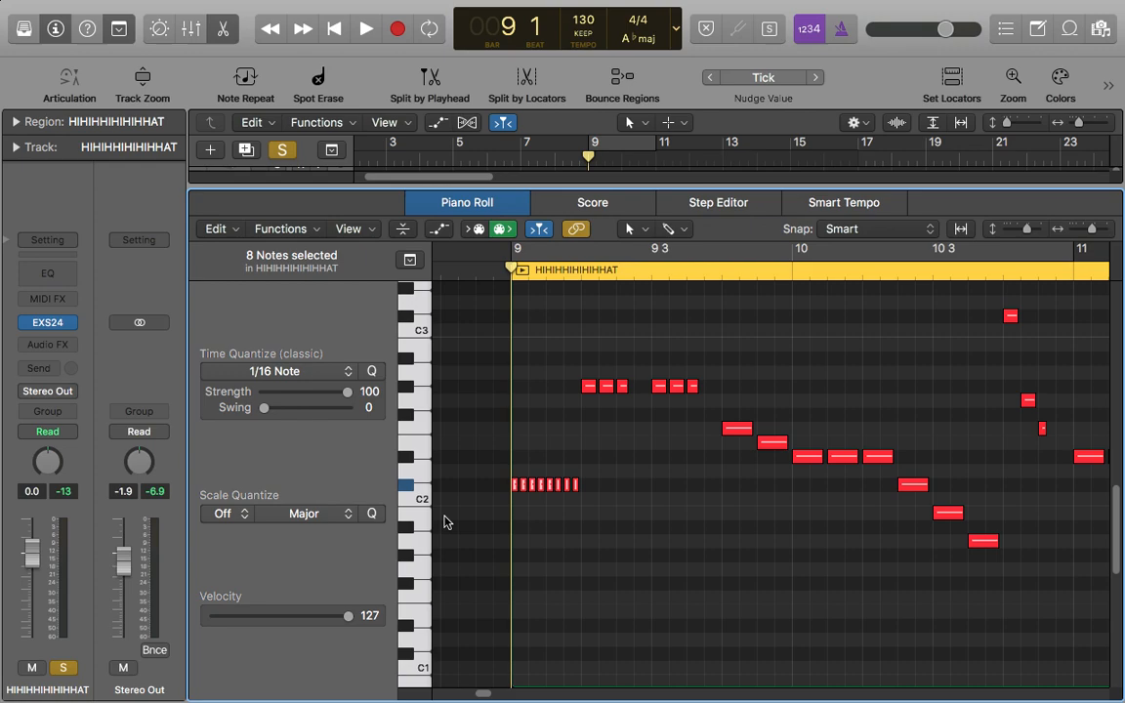
click(620, 449)
drag(412, 202, 447, 430)
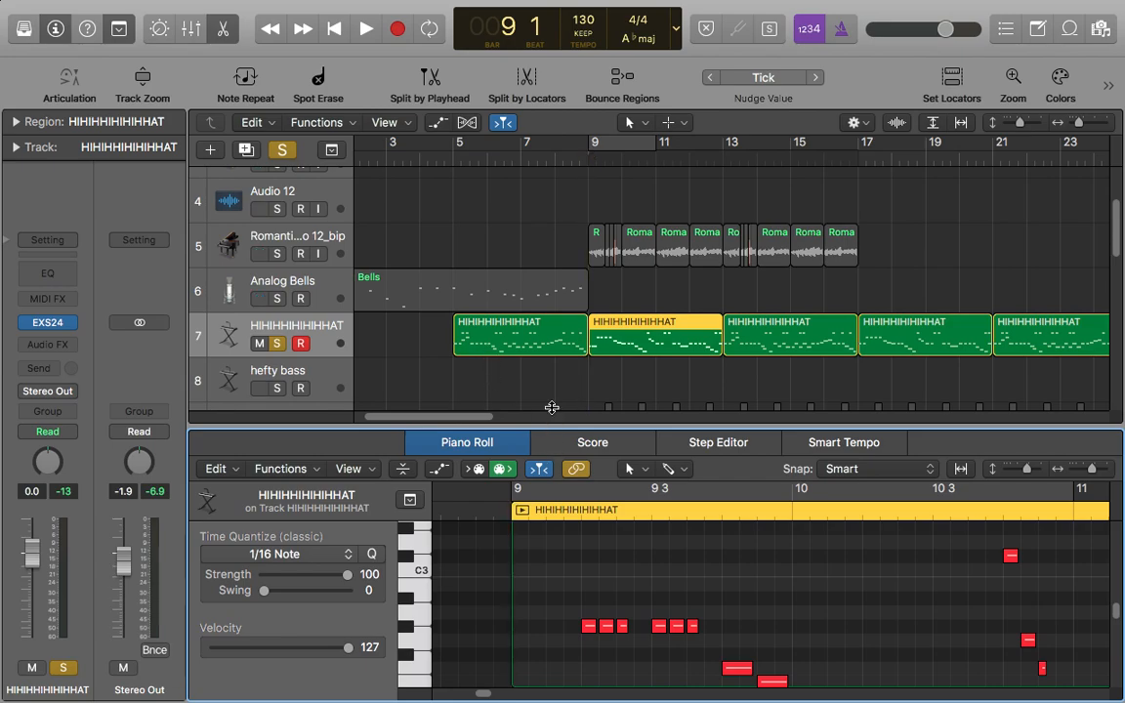
drag(552, 426, 553, 236)
drag(628, 515, 494, 551)
click(634, 541)
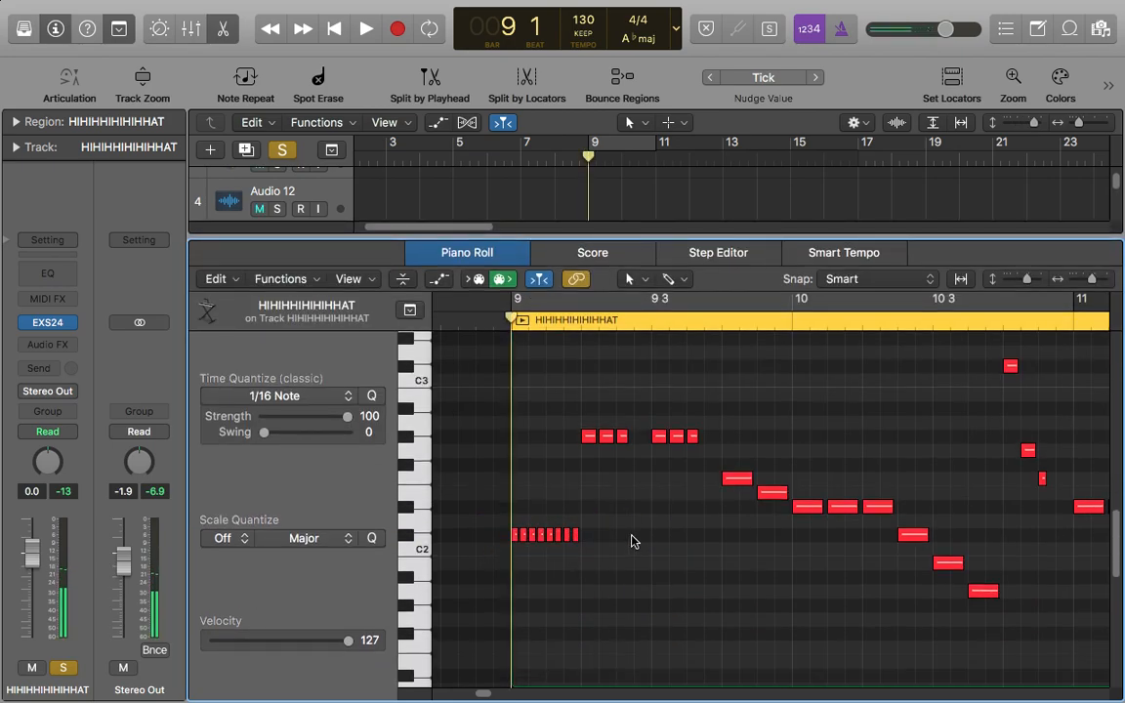
click(345, 396)
click(345, 398)
drag(422, 237, 424, 480)
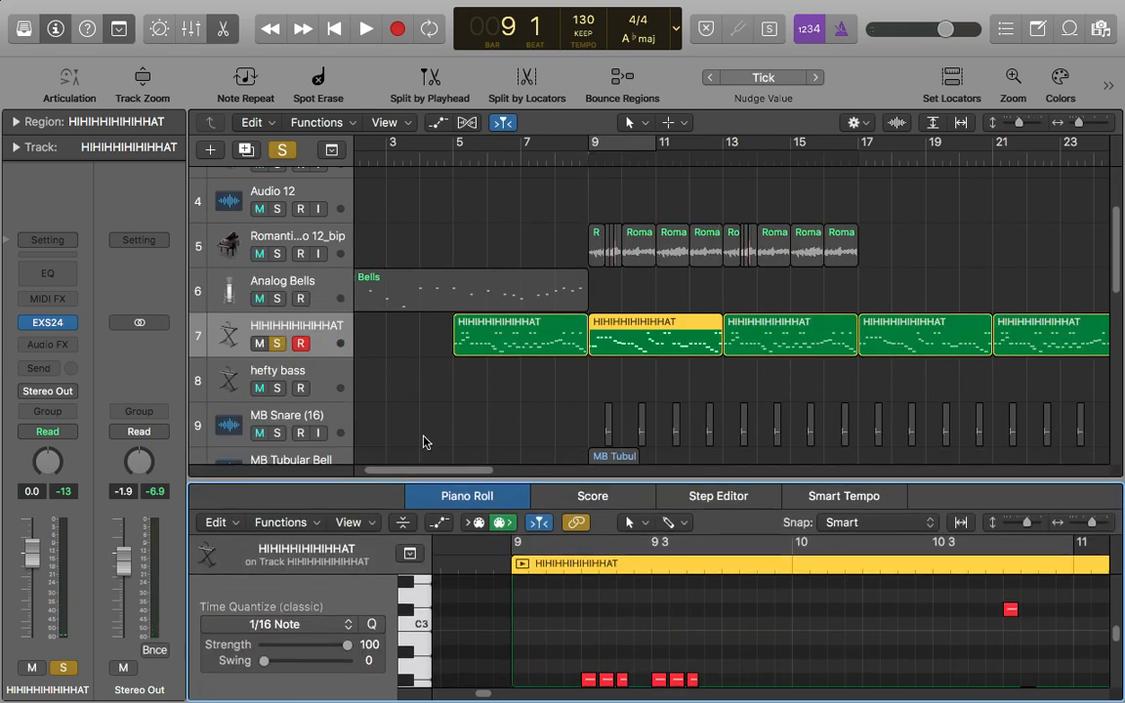
- Open Note Repeat, expand its full settings, and close it again
click(245, 78)
click(448, 252)
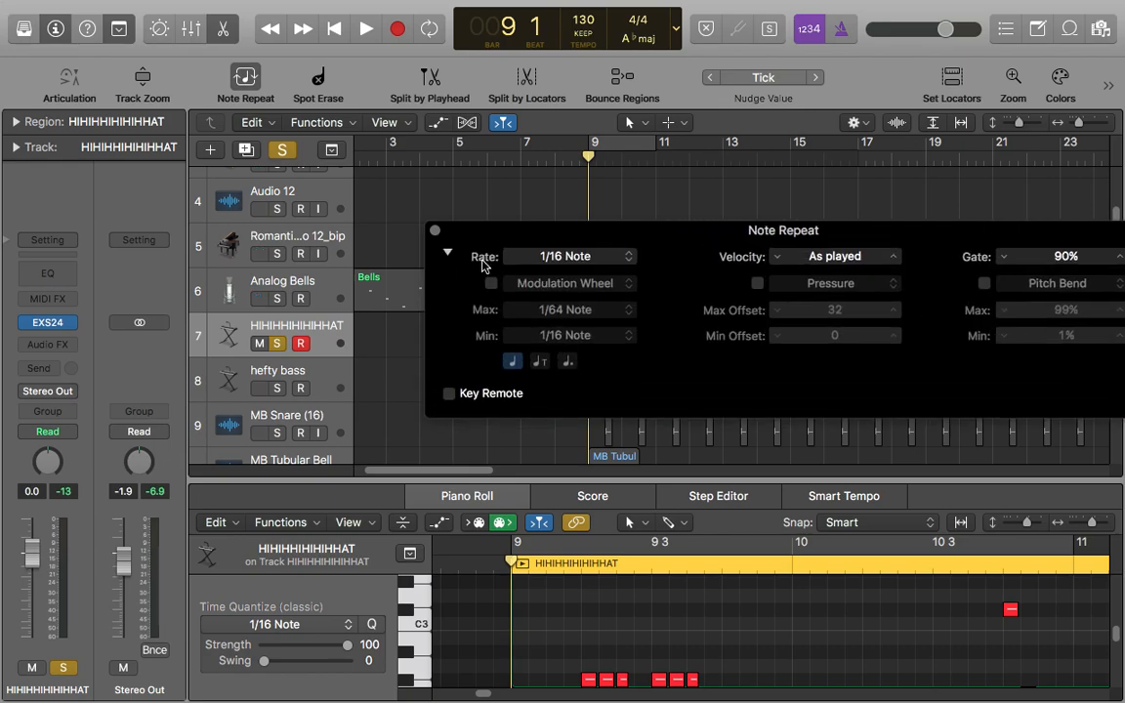
click(435, 231)
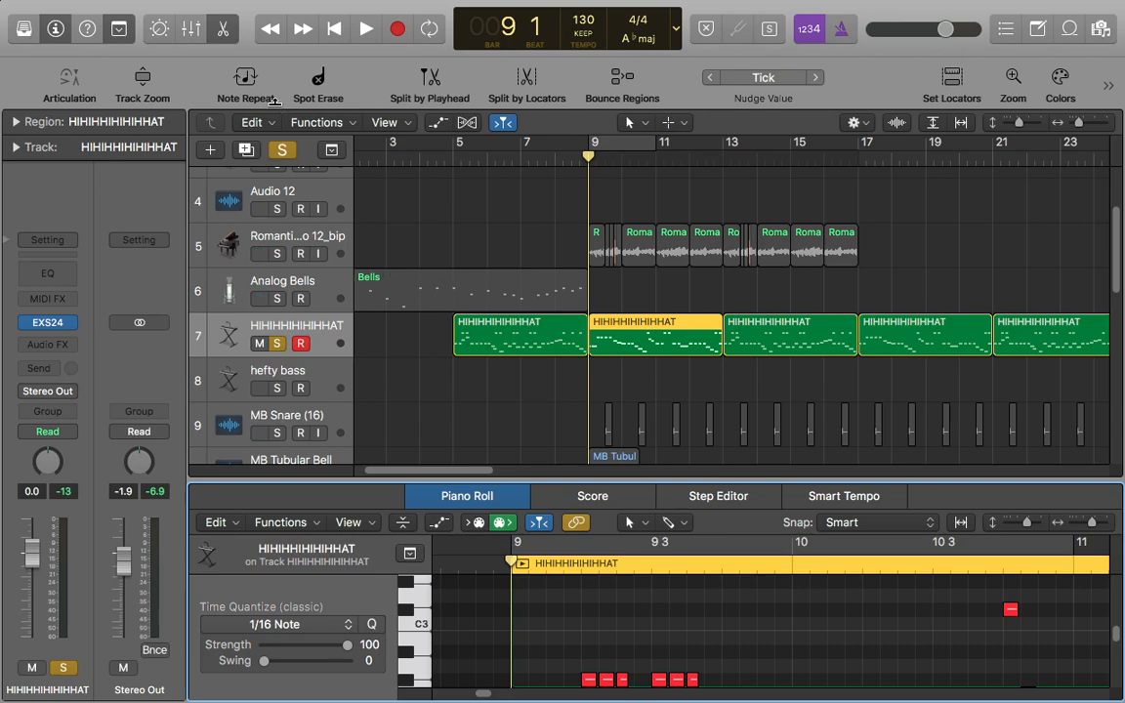
- Reopen Note Repeat and audition the hi-hat with the Musical Typing keyboard
click(246, 76)
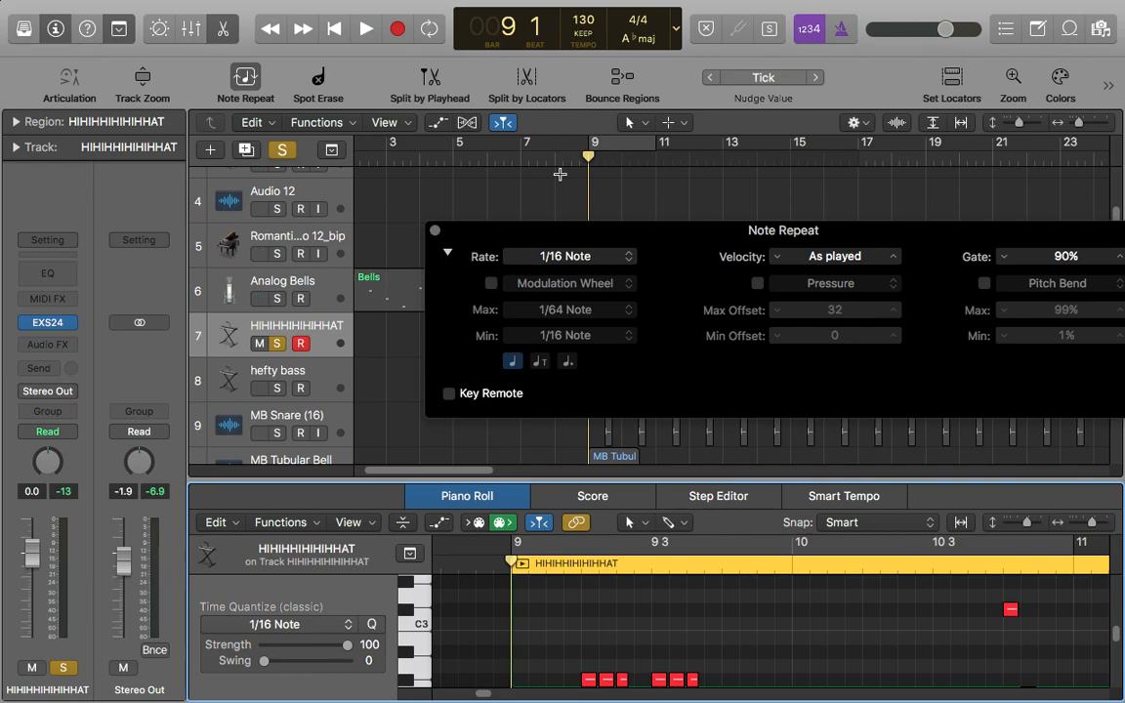
key(super+k)
drag(737, 230, 514, 248)
click(466, 428)
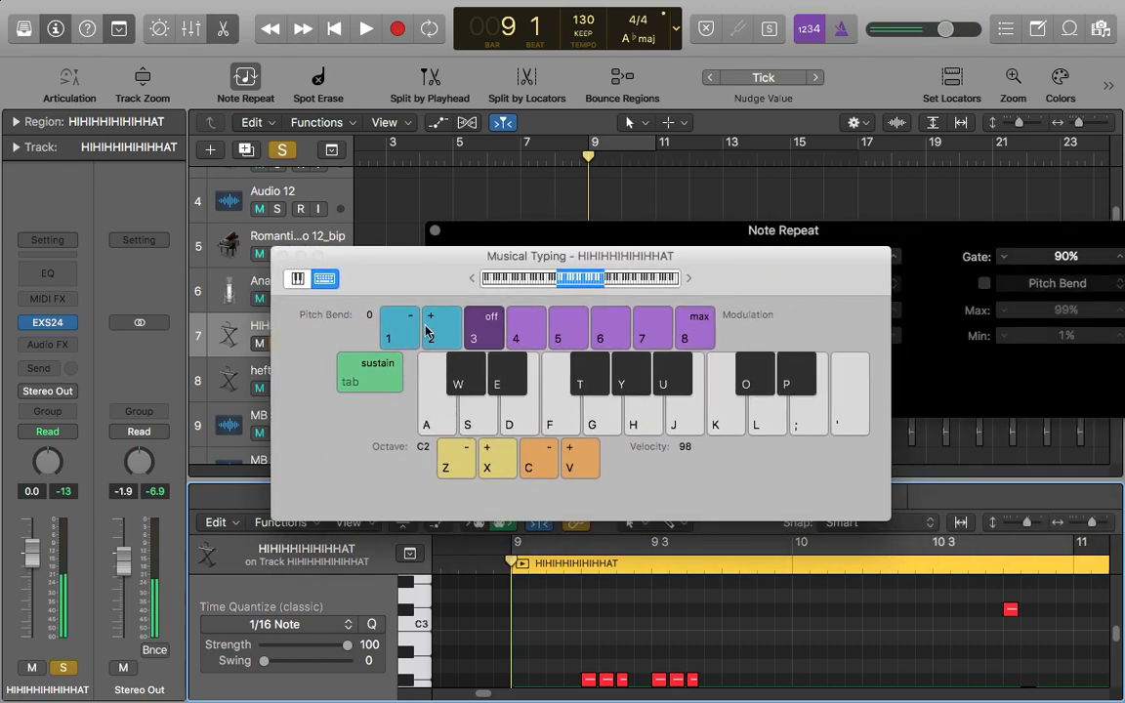
click(375, 218)
drag(316, 260, 288, 440)
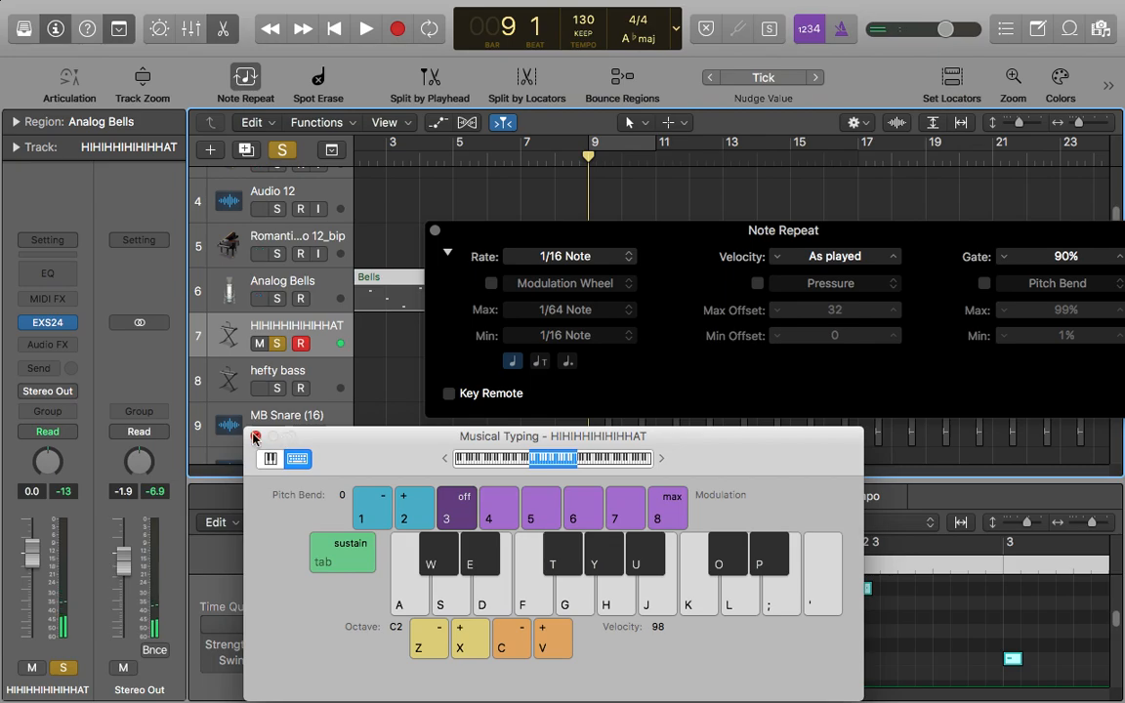
- Close Musical Typing, enable Modulation Wheel control of the Note Repeat rate, and close the Note Repeat settings
click(254, 436)
click(491, 284)
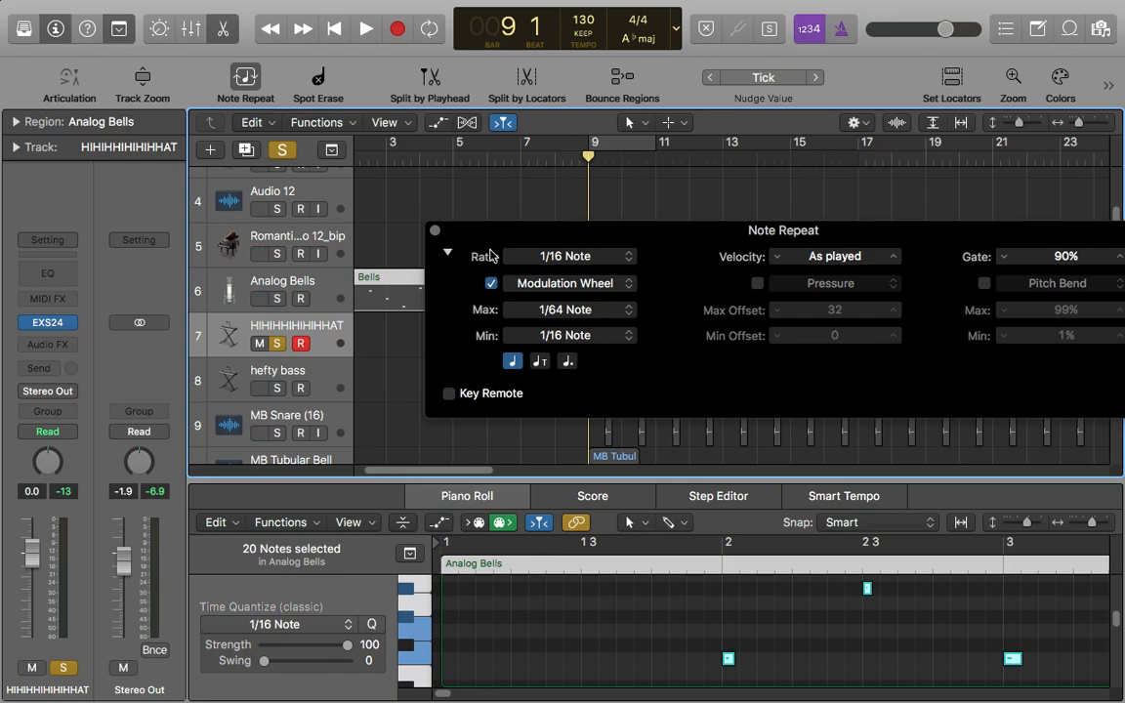
click(435, 231)
scroll(576, 326, down, 1)
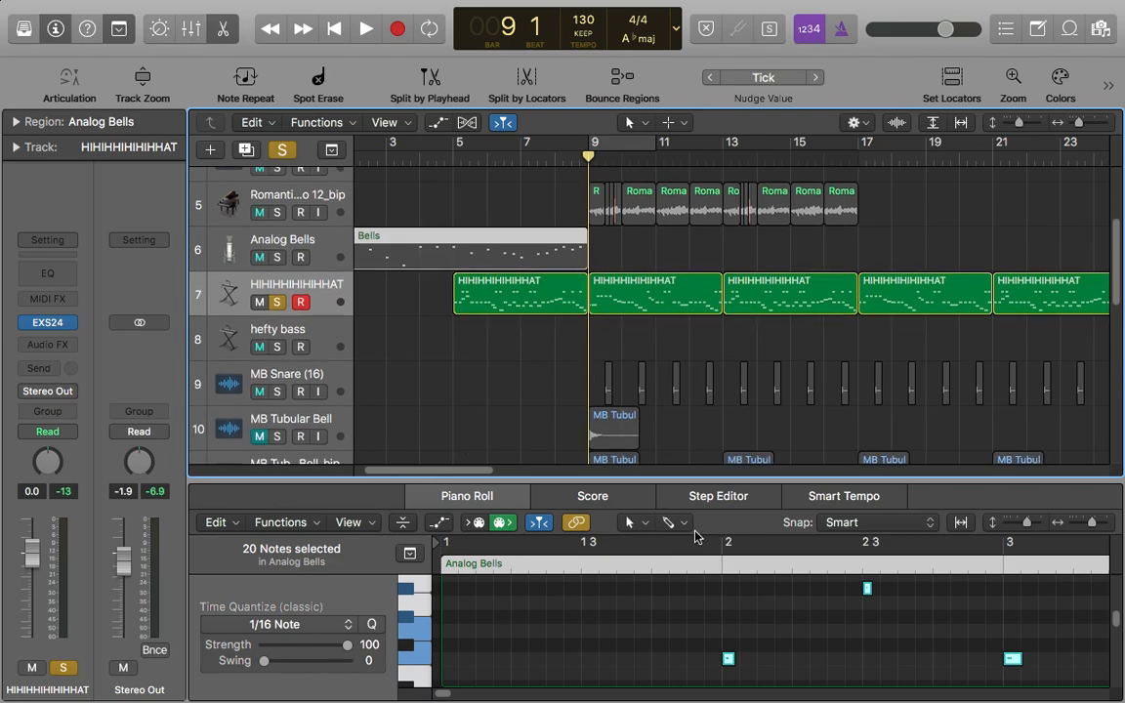
drag(688, 484, 678, 220)
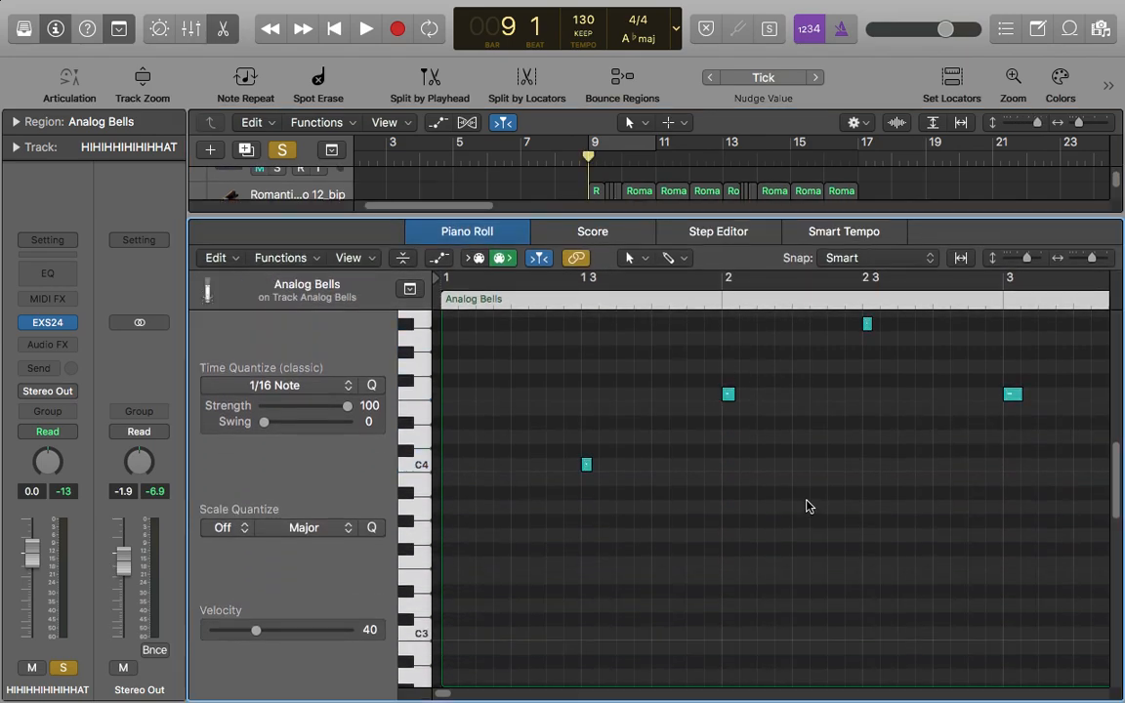
scroll(807, 506, up, 4)
scroll(768, 482, down, 3)
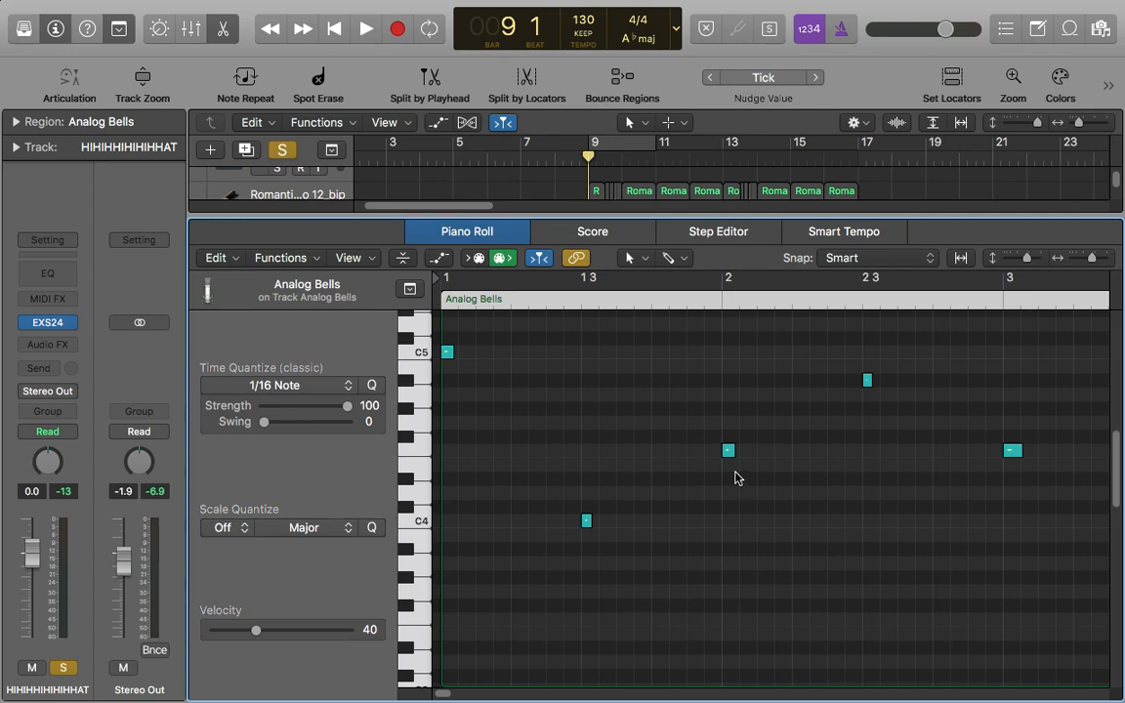
key(super+a)
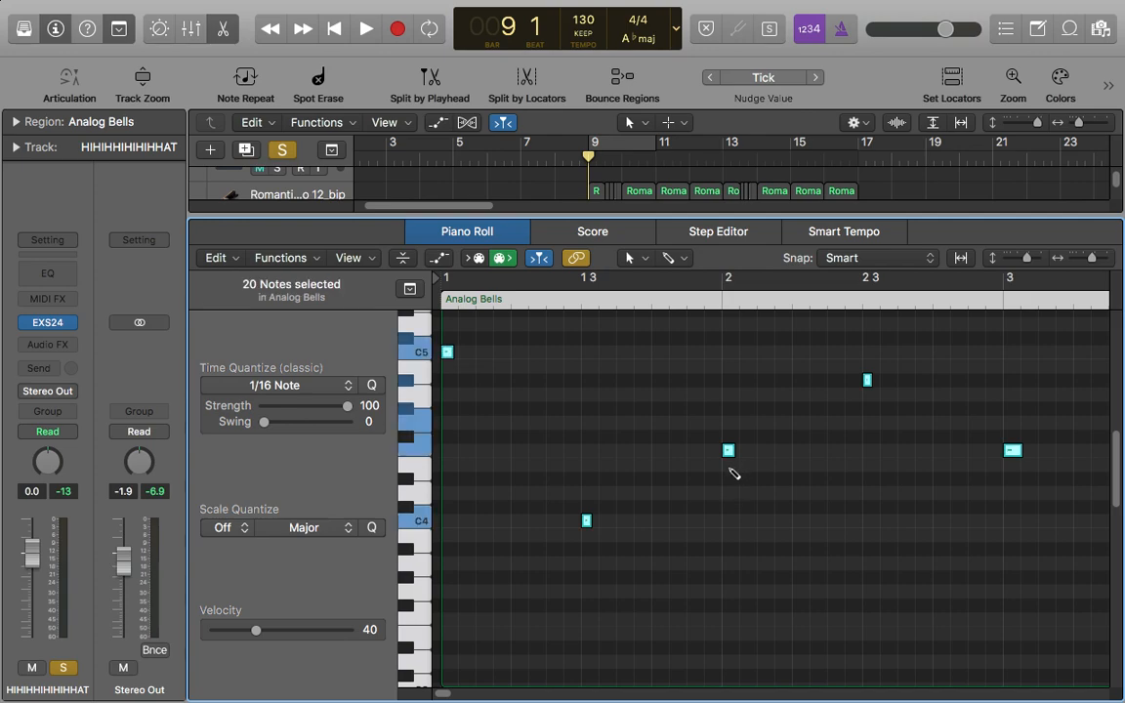
key(super+z)
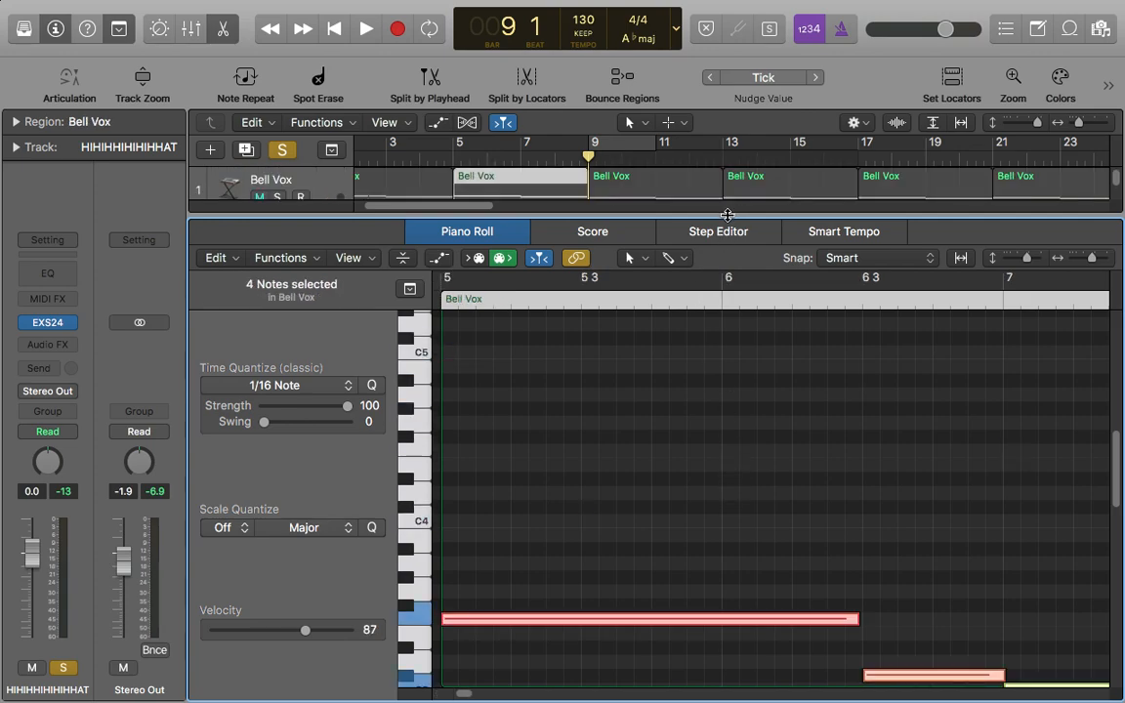
key(e)
- Open the hi-hat region at bar 9 in the Piano Roll and select the run of short notes at its start
click(699, 528)
scroll(698, 527, down, 2)
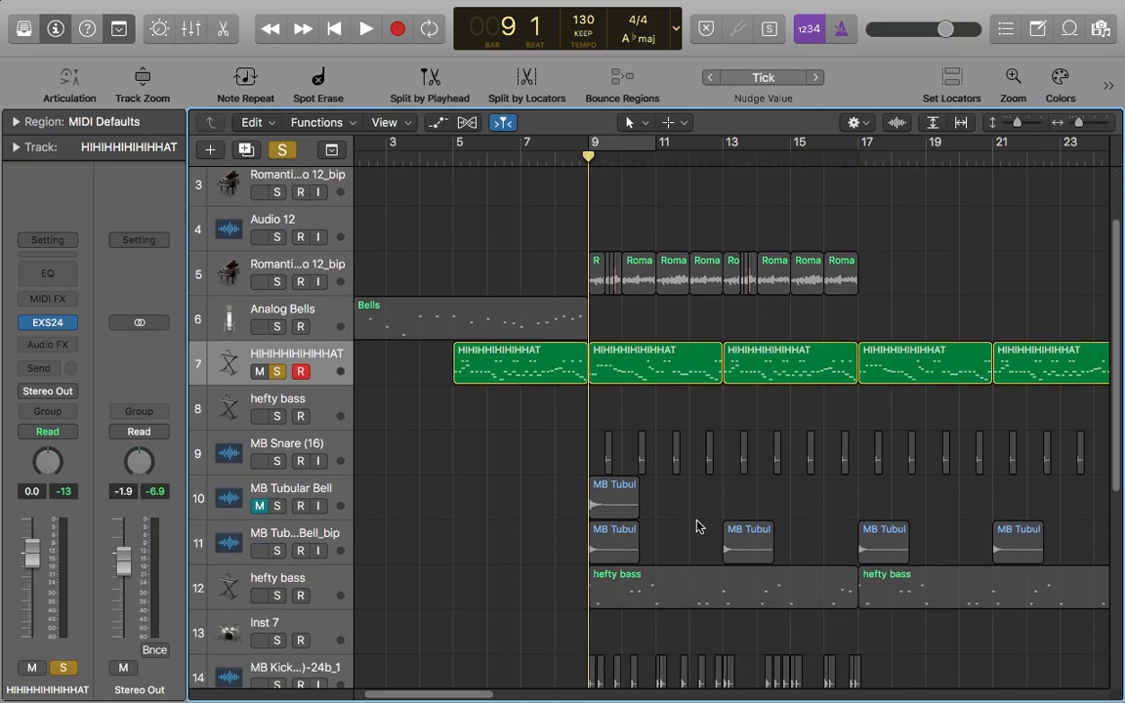
click(668, 355)
double_click(668, 355)
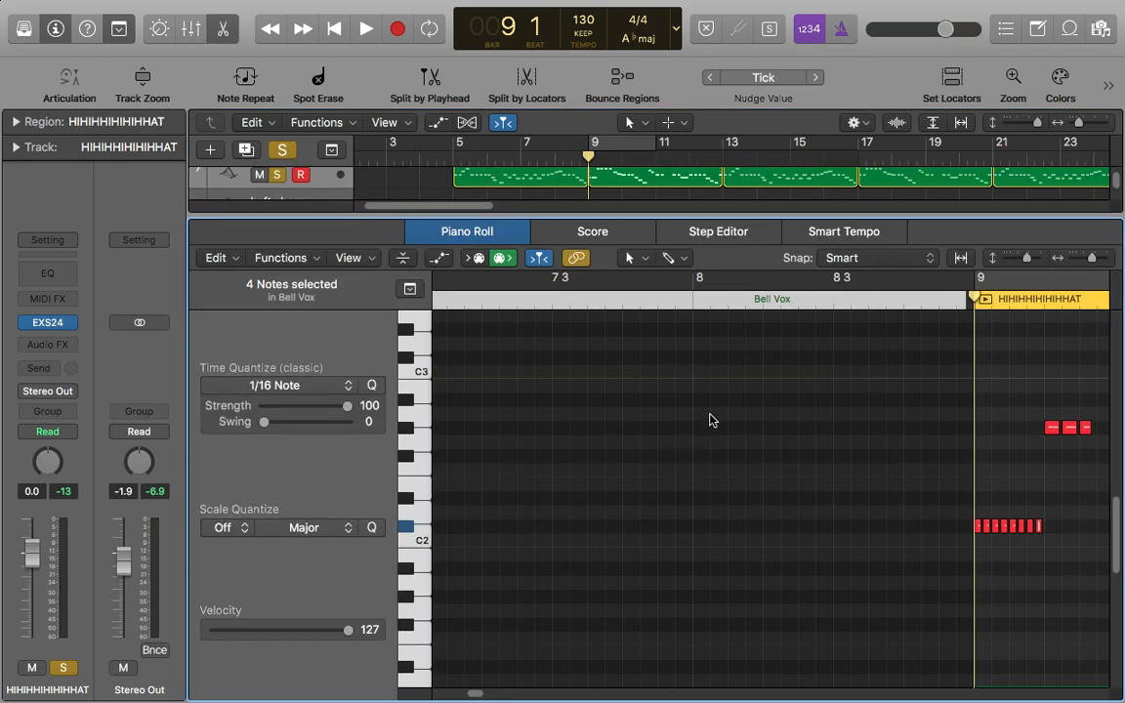
key(space)
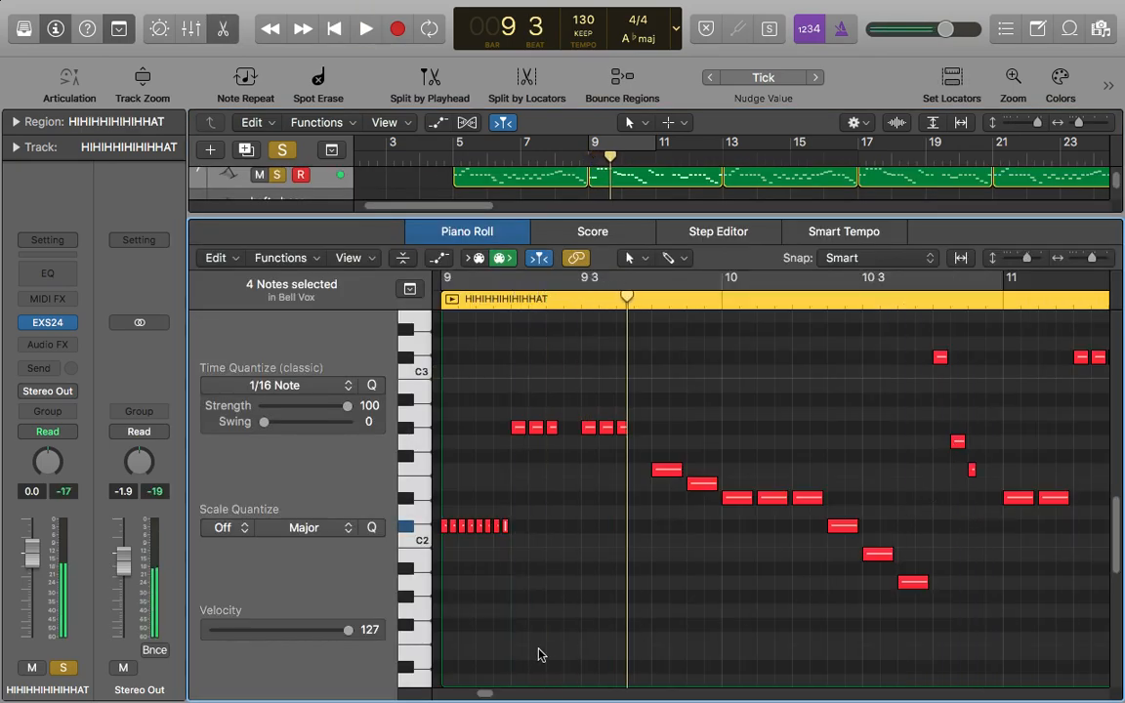
drag(483, 697, 485, 695)
drag(558, 498, 449, 549)
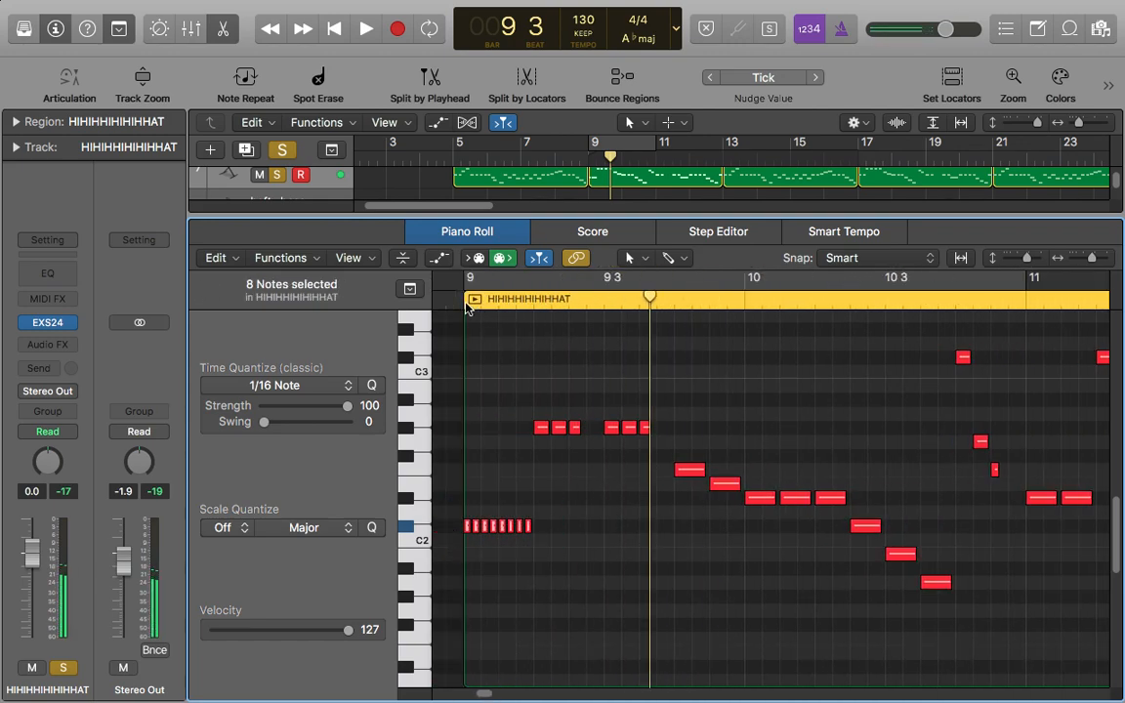
- Play the hi-hat's opening roll from bar 9, and play its notes from bar 10
click(463, 279)
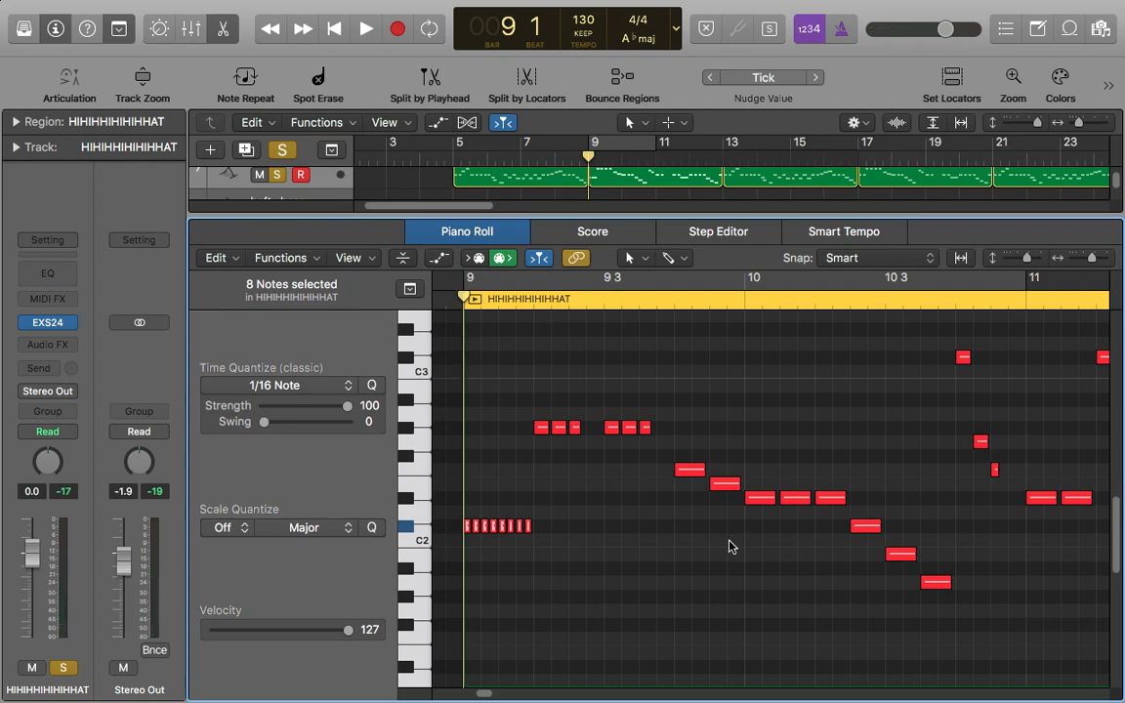
key(space)
key(space)
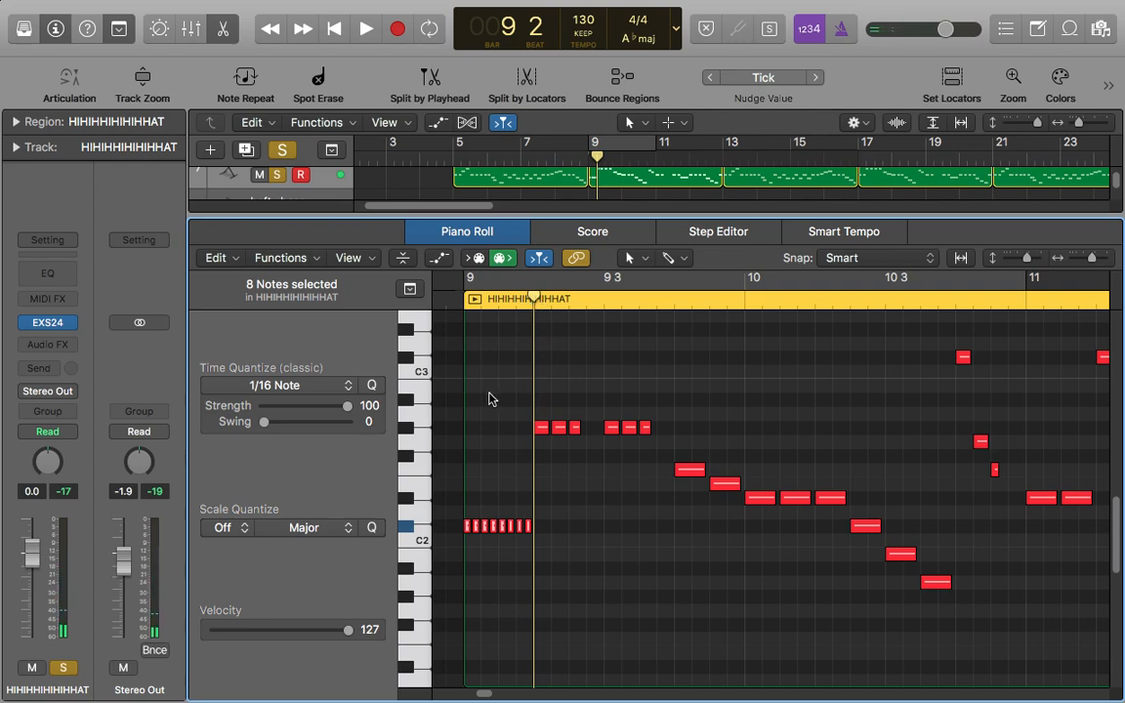
key(space)
key(space)
click(740, 305)
key(space)
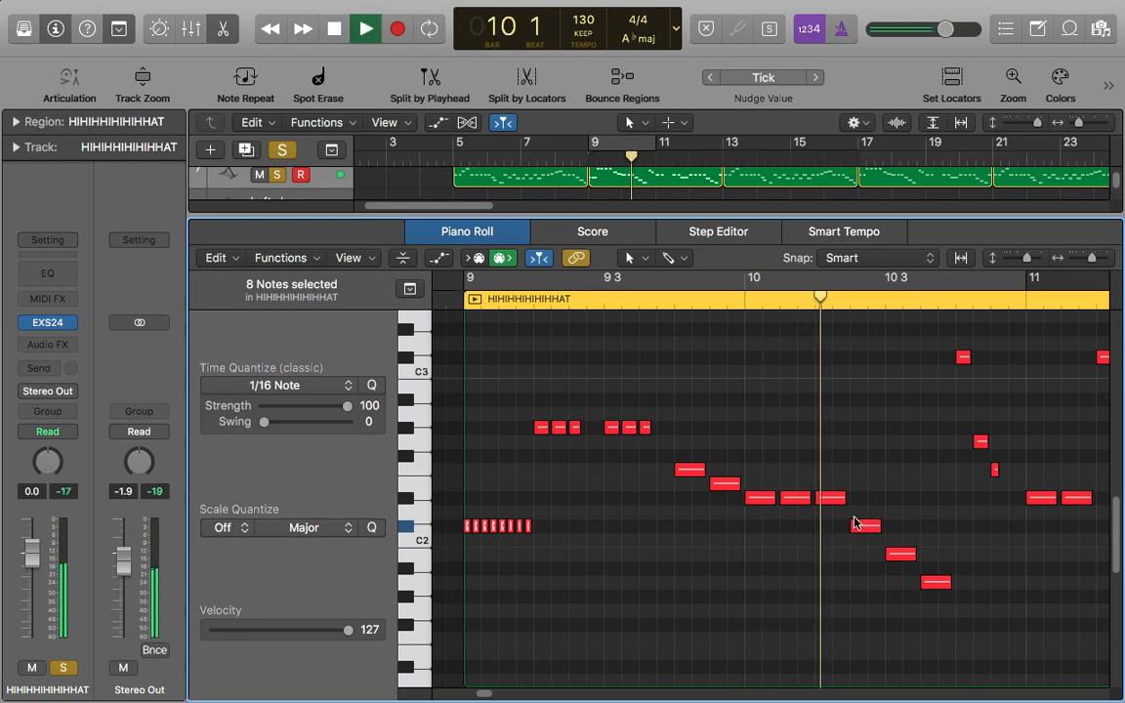
key(space)
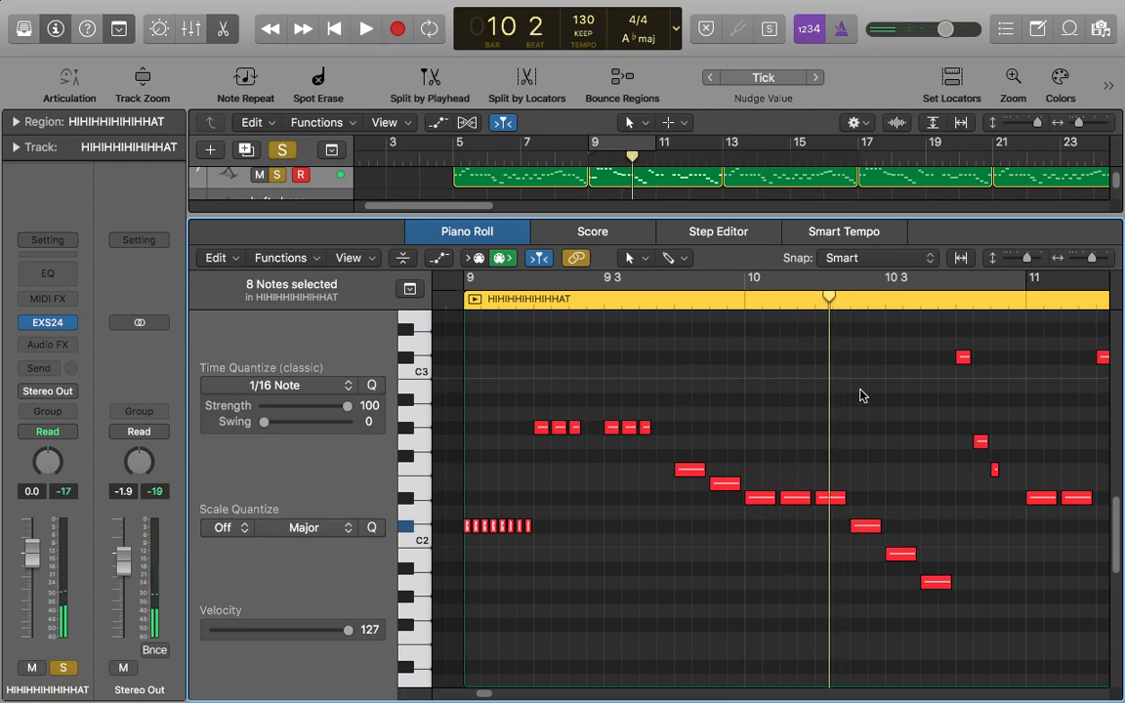
- Close the Piano Roll to return to the full track arrangement
scroll(883, 487, up, 2)
drag(481, 694, 495, 695)
drag(784, 214, 759, 700)
click(746, 218)
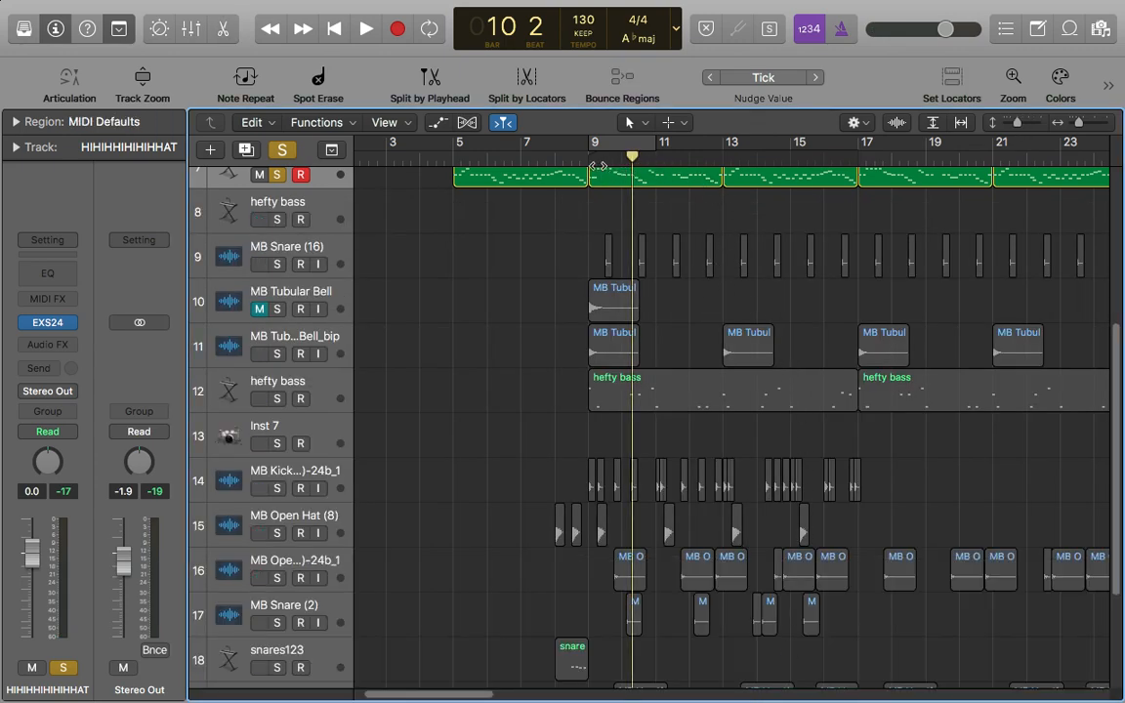
- Play the soloed hi-hat track from bar 9 in the arrangement
click(594, 164)
key(space)
scroll(572, 345, up, 2)
scroll(572, 346, up, 4)
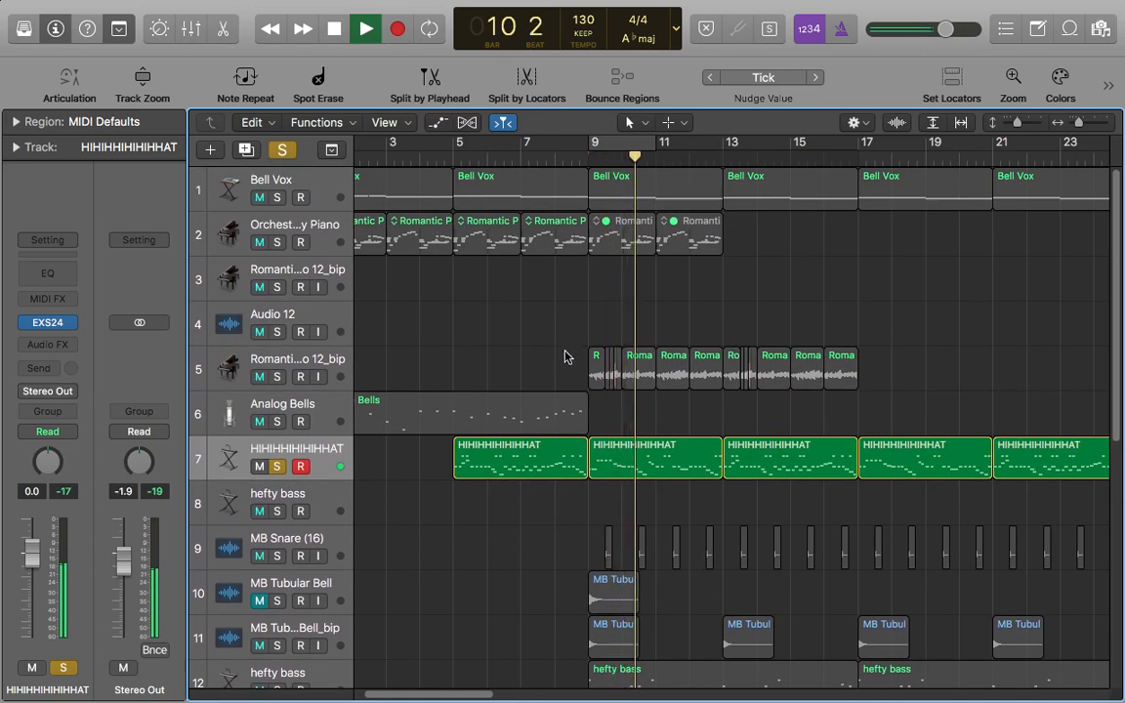
key(space)
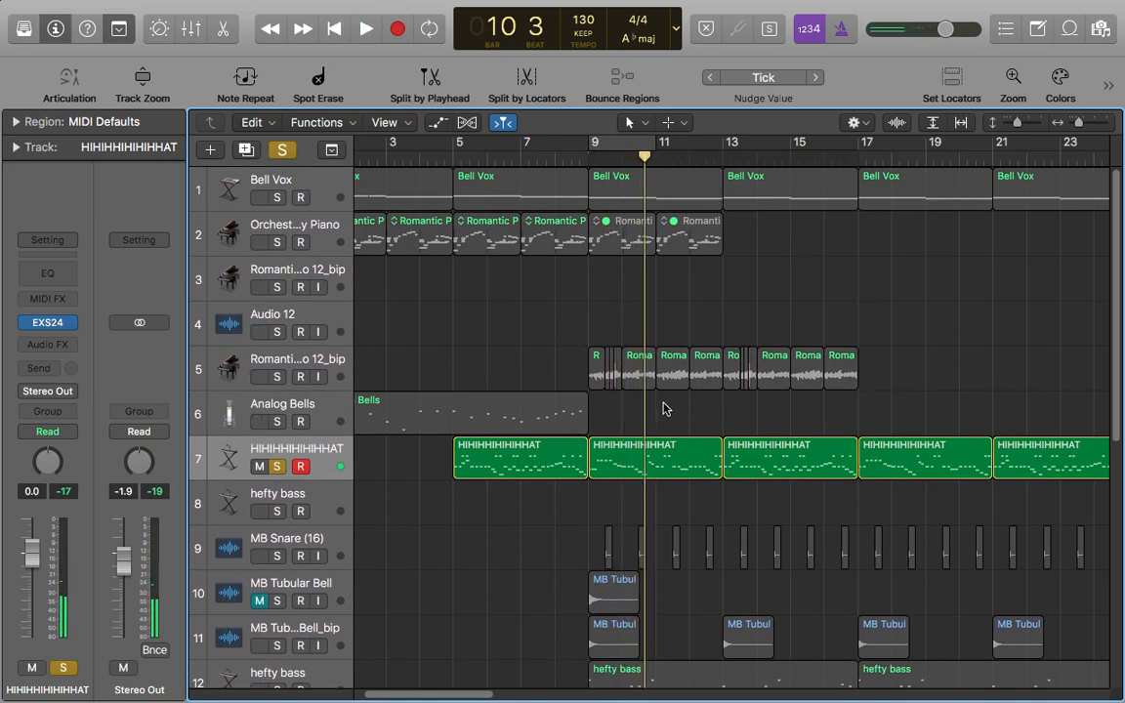
key(space)
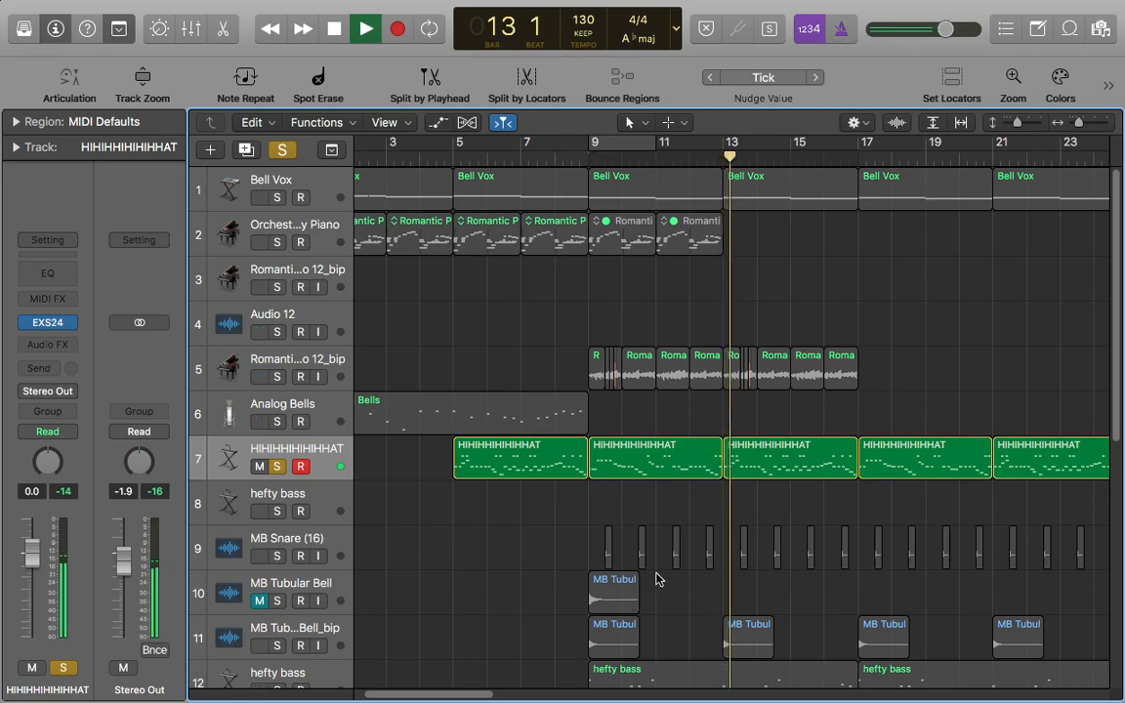
key(space)
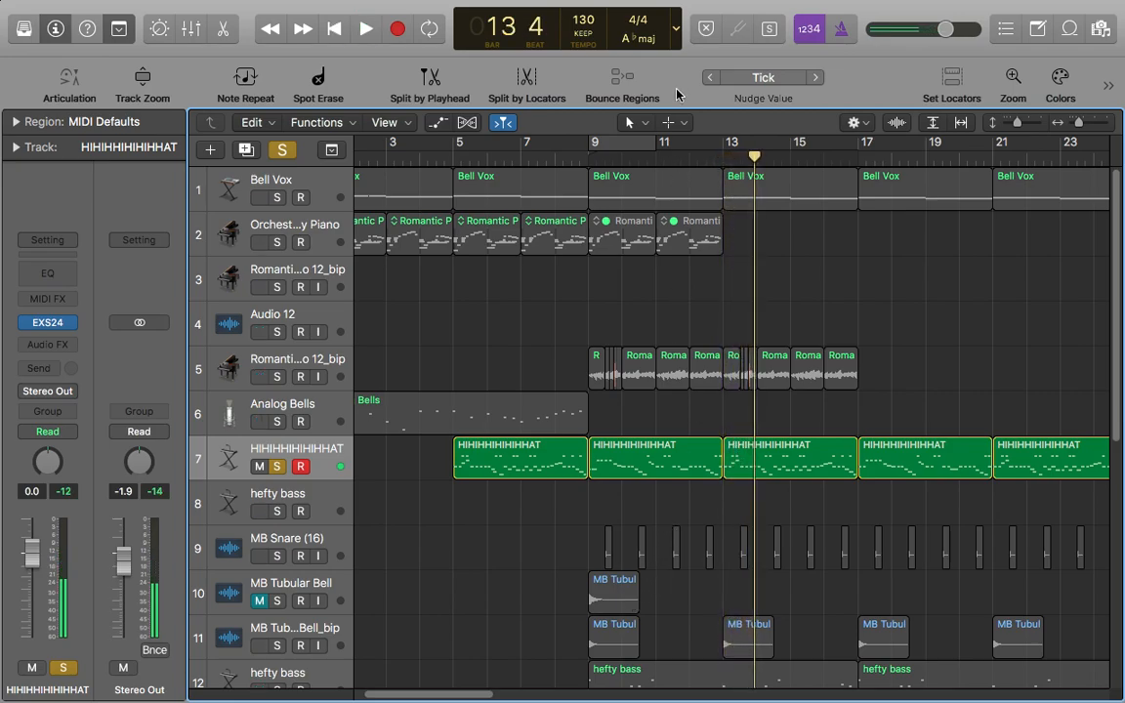
- Solo the Bell Vox and chopped piano tracks alongside the hi-hat and play them together from bar 9
click(590, 157)
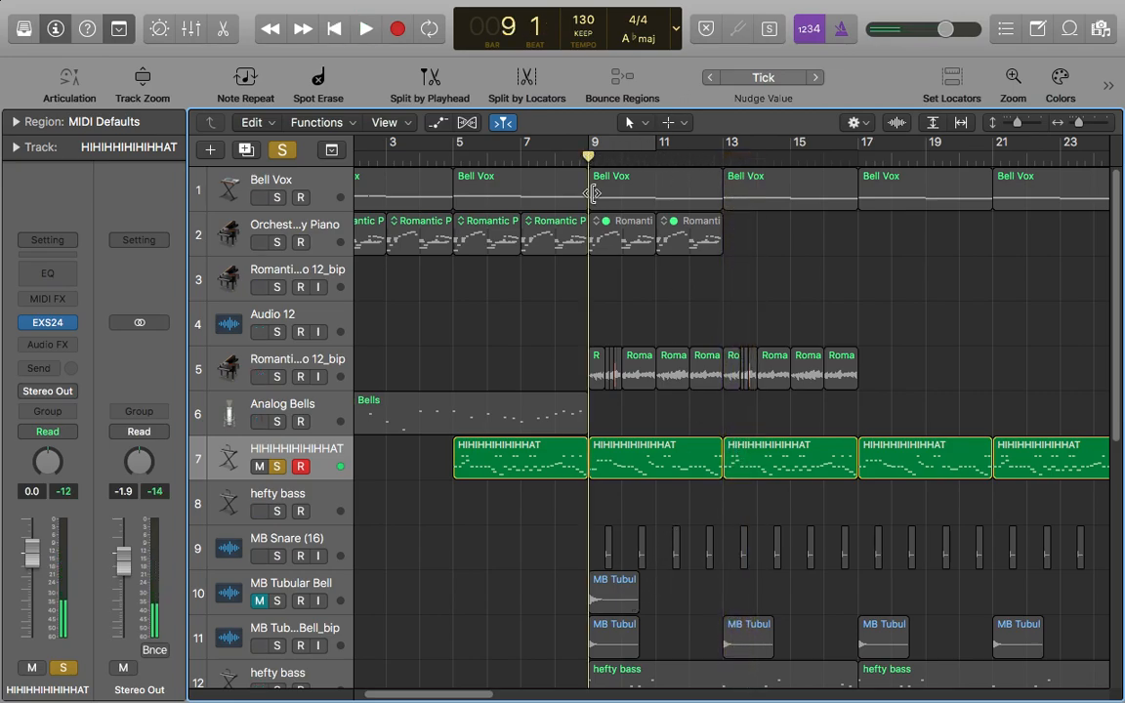
click(277, 197)
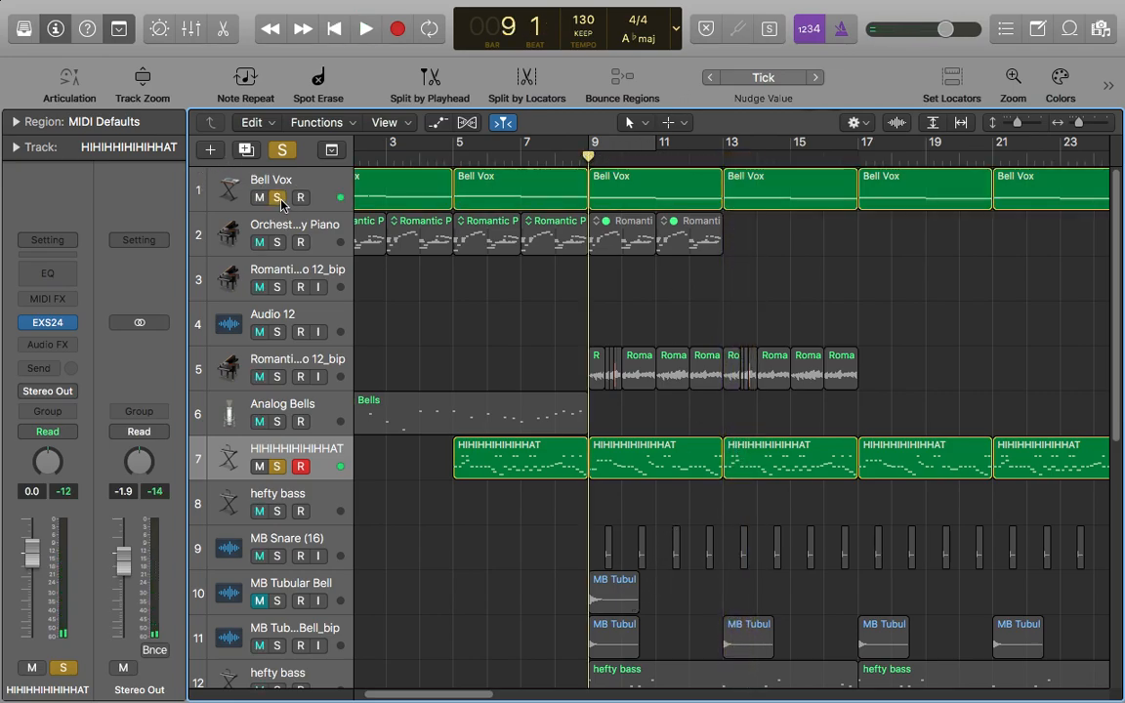
click(280, 379)
key(space)
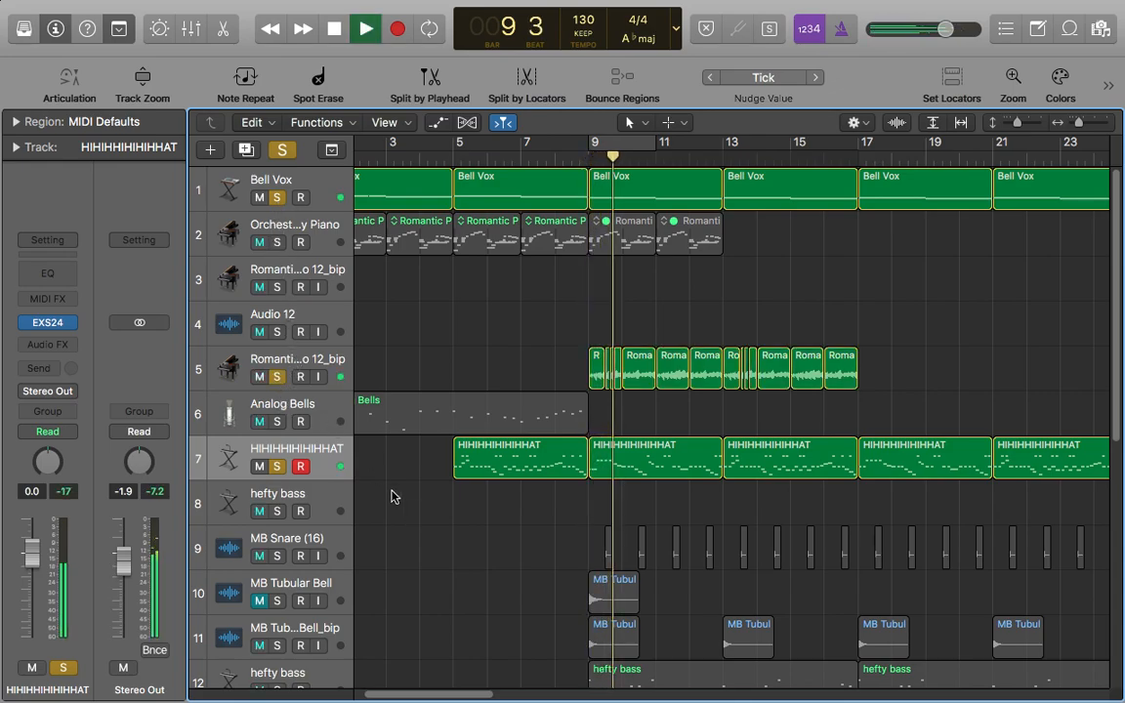
scroll(723, 503, down, 2)
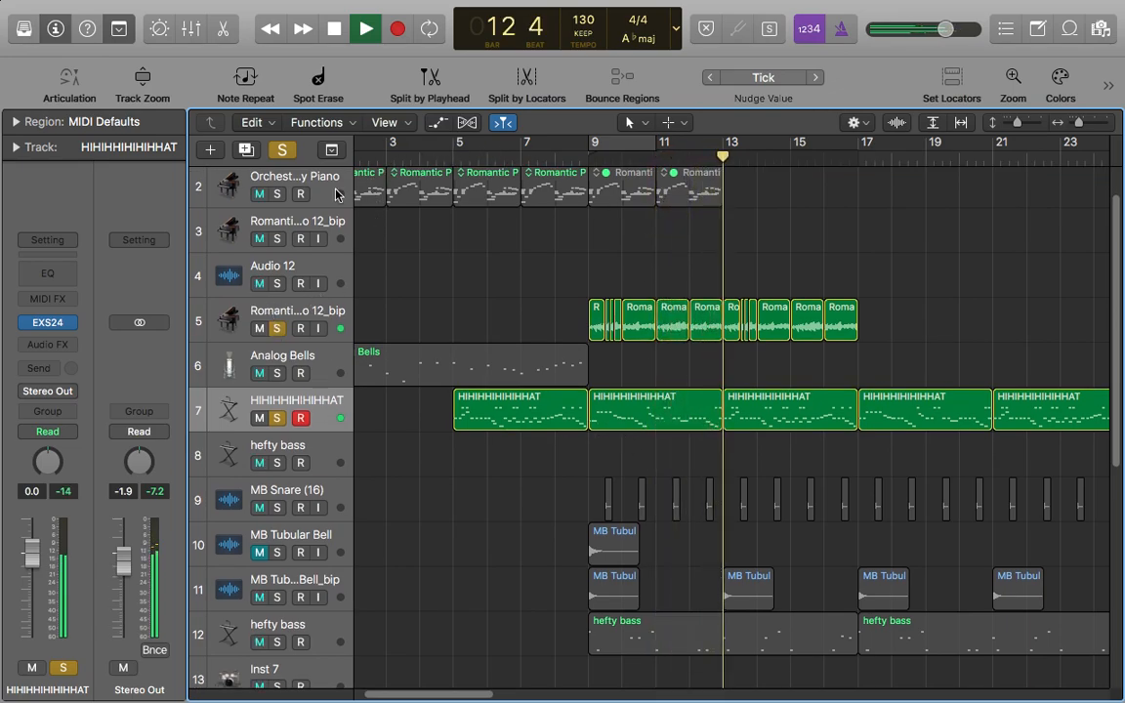
key(space)
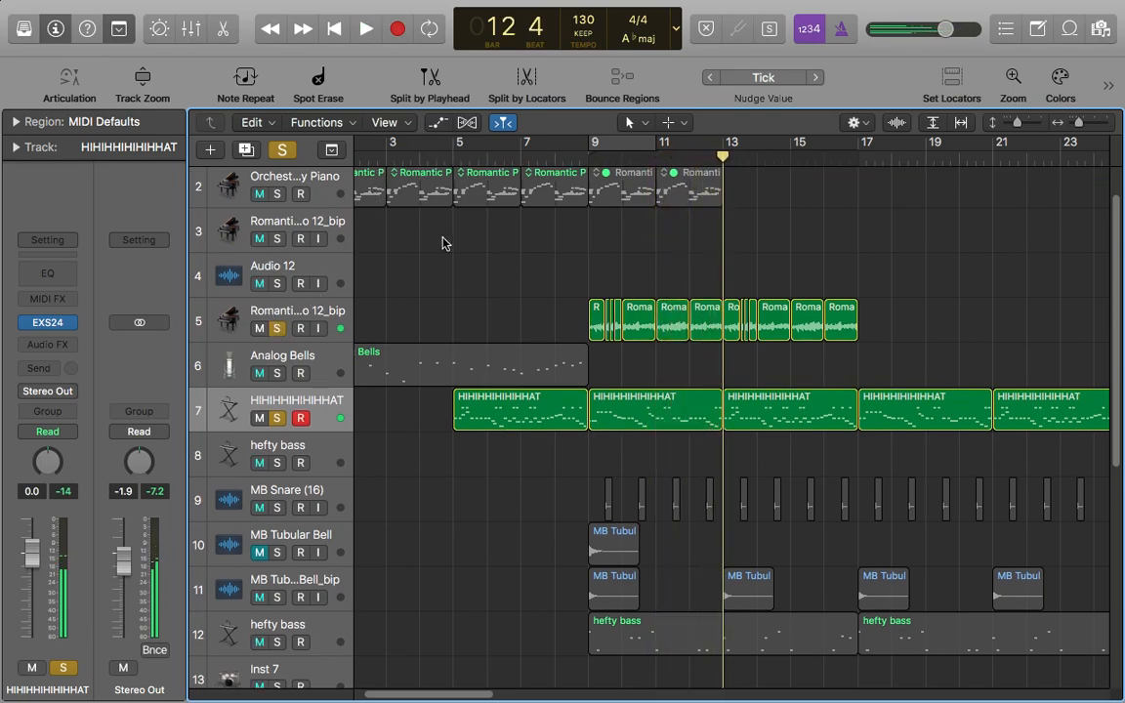
- Turn off solo on all tracks and bring the tubular bell, bass and drum tracks into view
click(281, 149)
scroll(756, 573, down, 5)
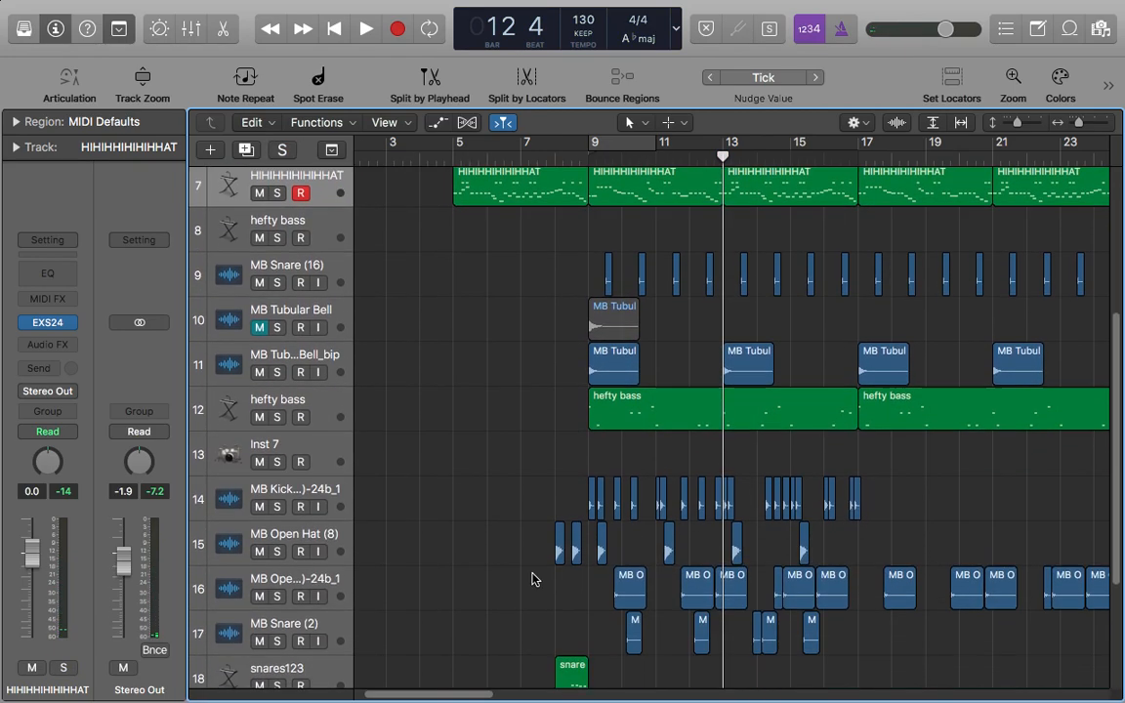
scroll(371, 468, down, 1)
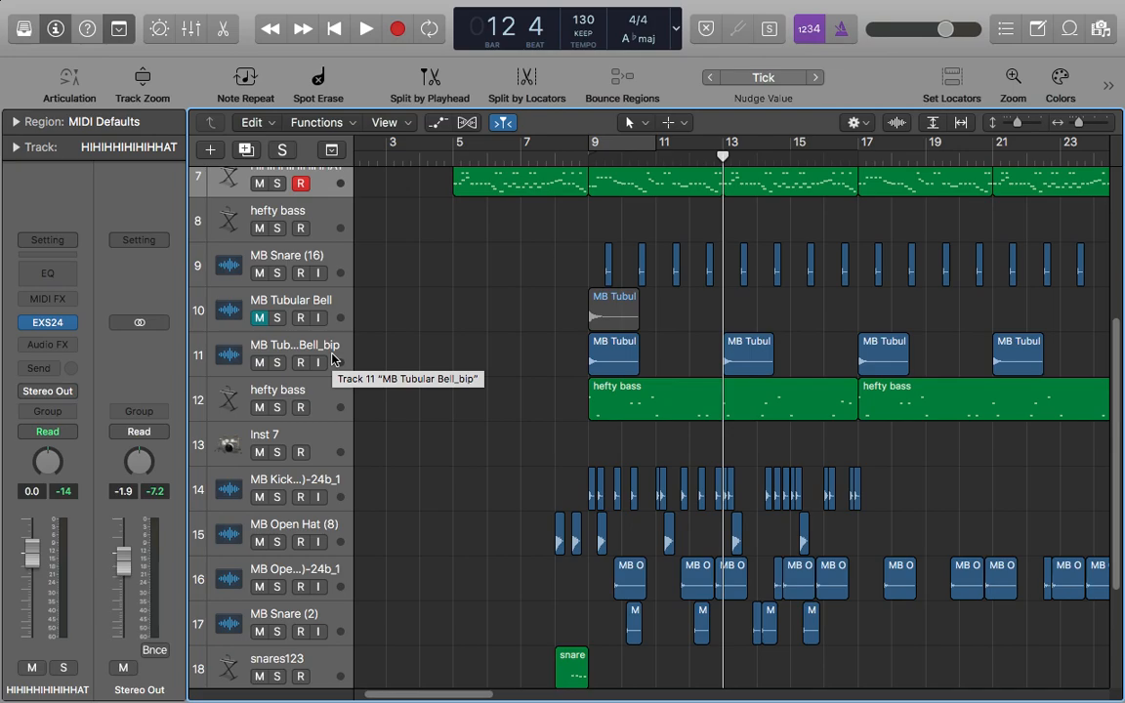
- Solo the MB Snare (16) track and play it from bar 9
click(591, 159)
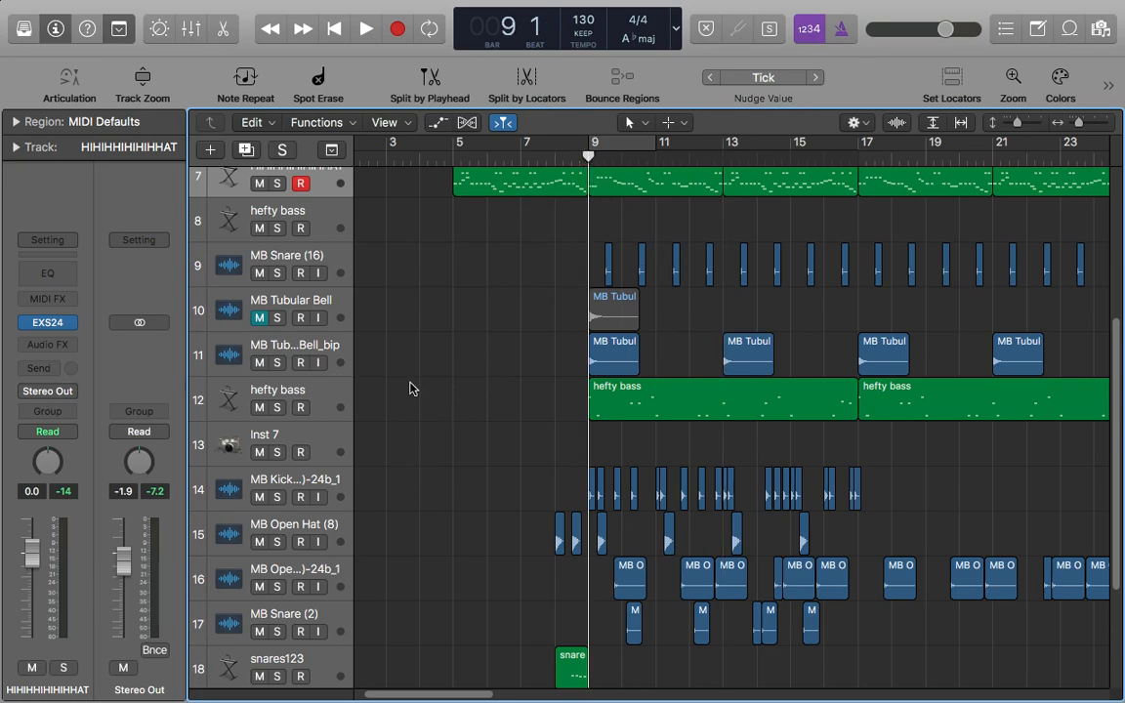
click(300, 279)
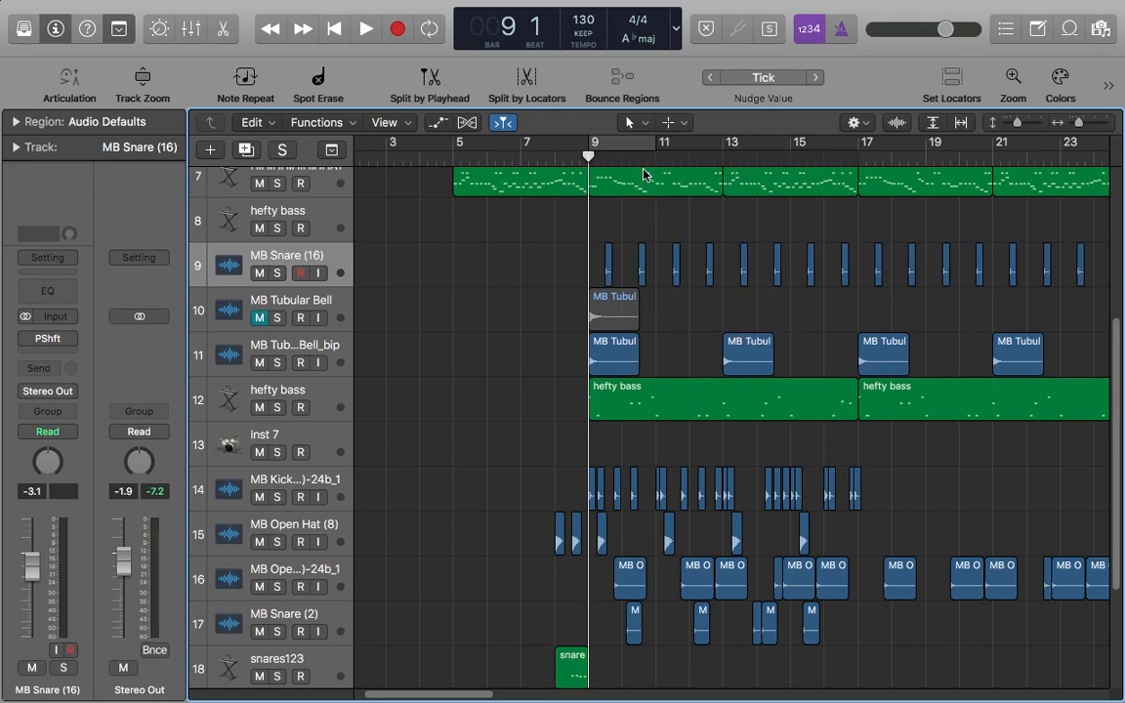
drag(588, 161, 588, 162)
drag(606, 159, 615, 160)
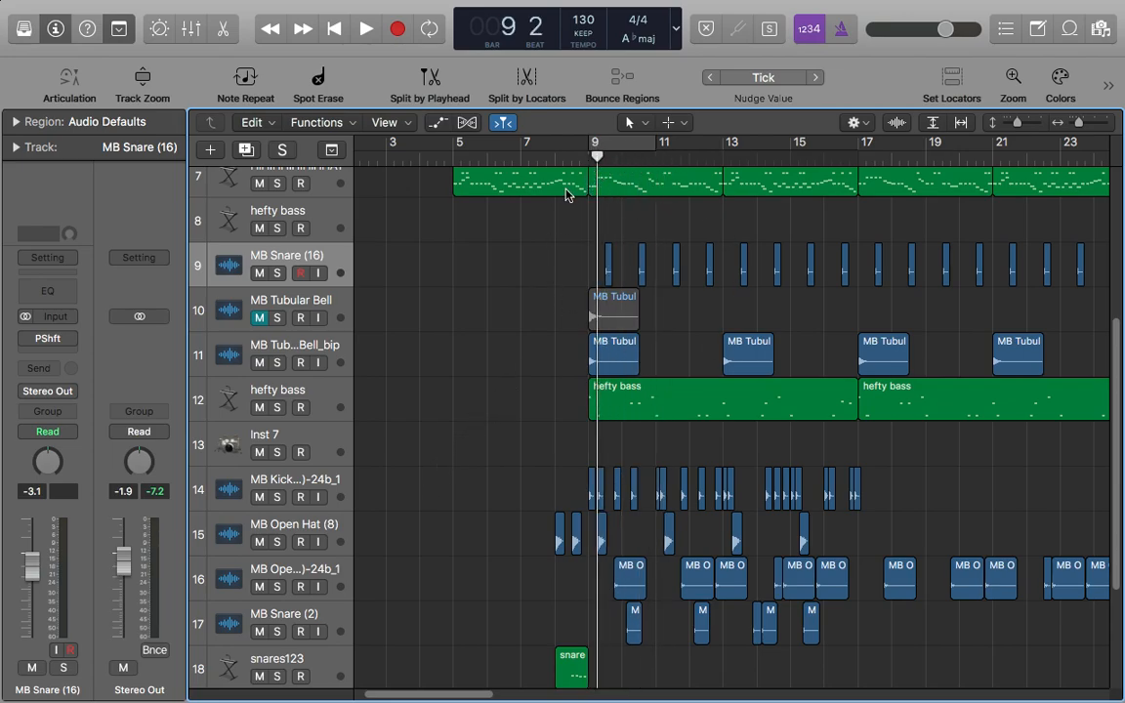
click(580, 155)
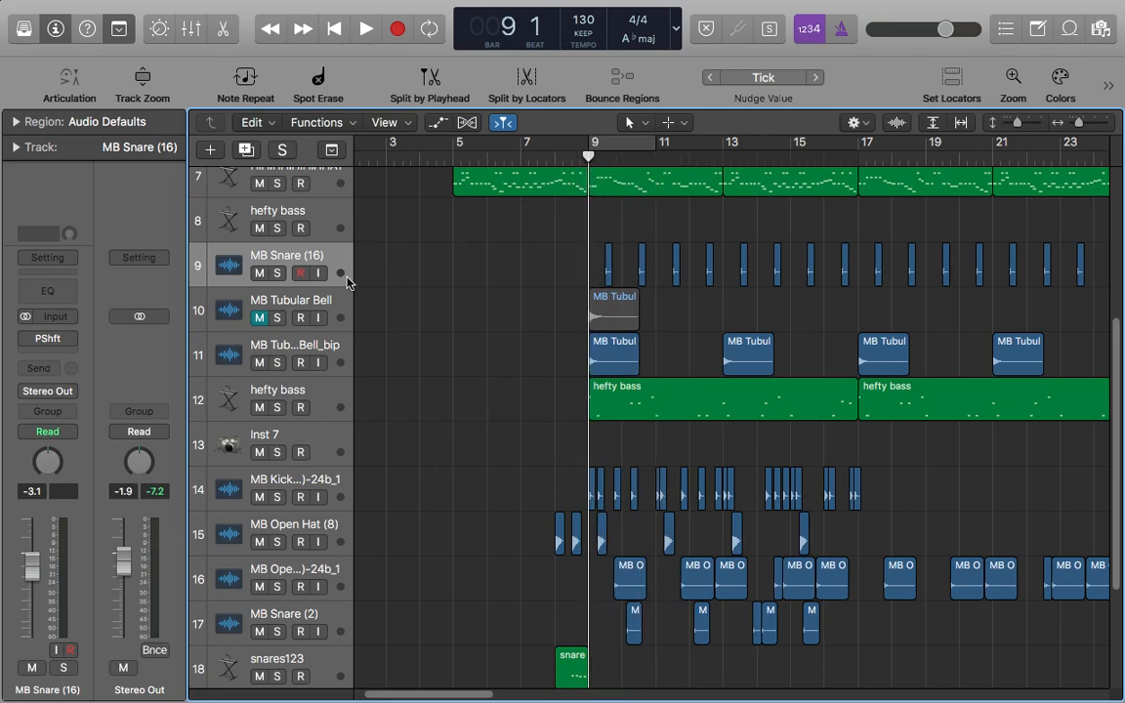
click(277, 273)
key(space)
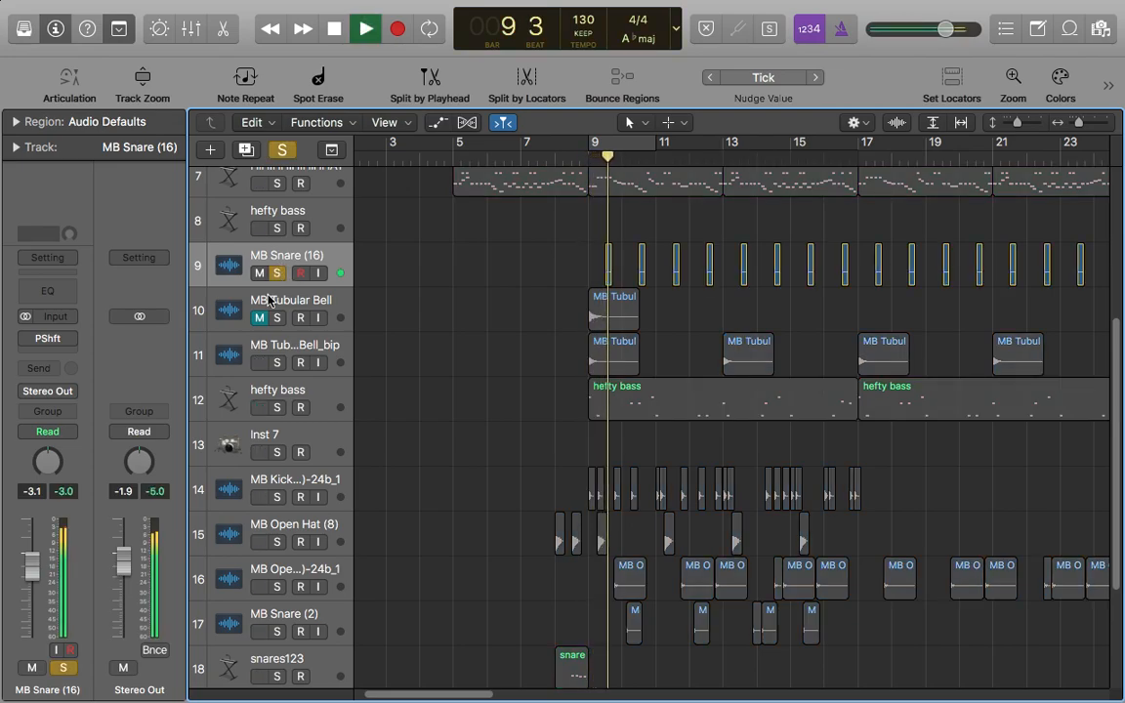
key(space)
key(space)
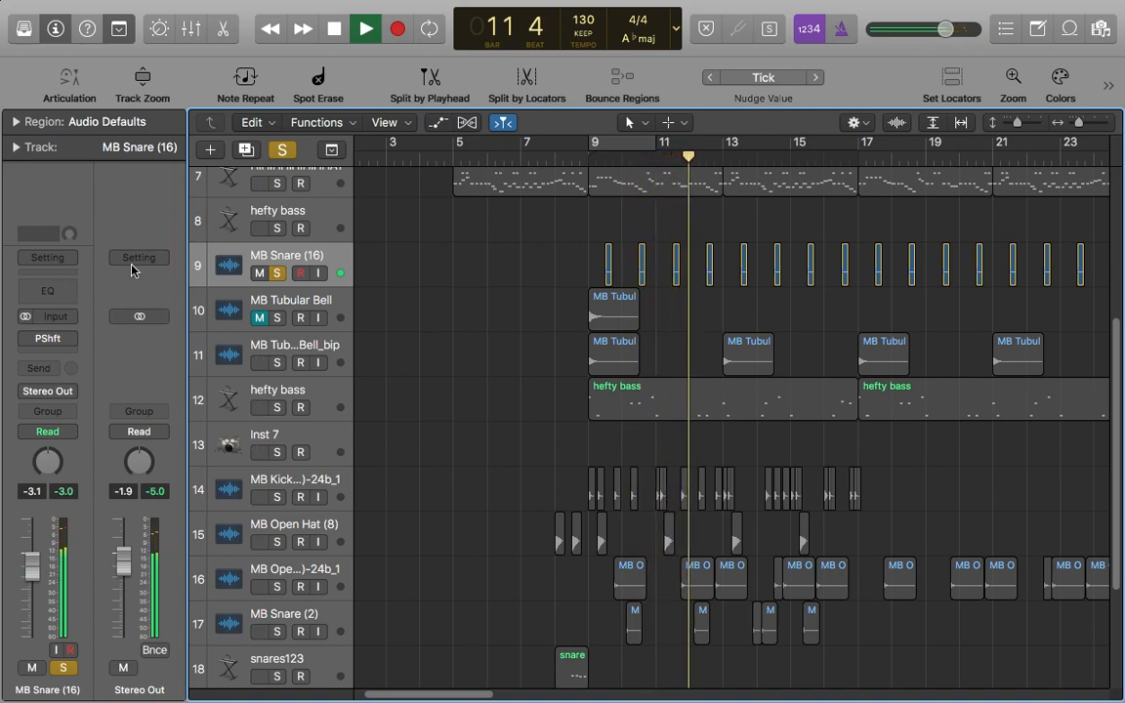
key(space)
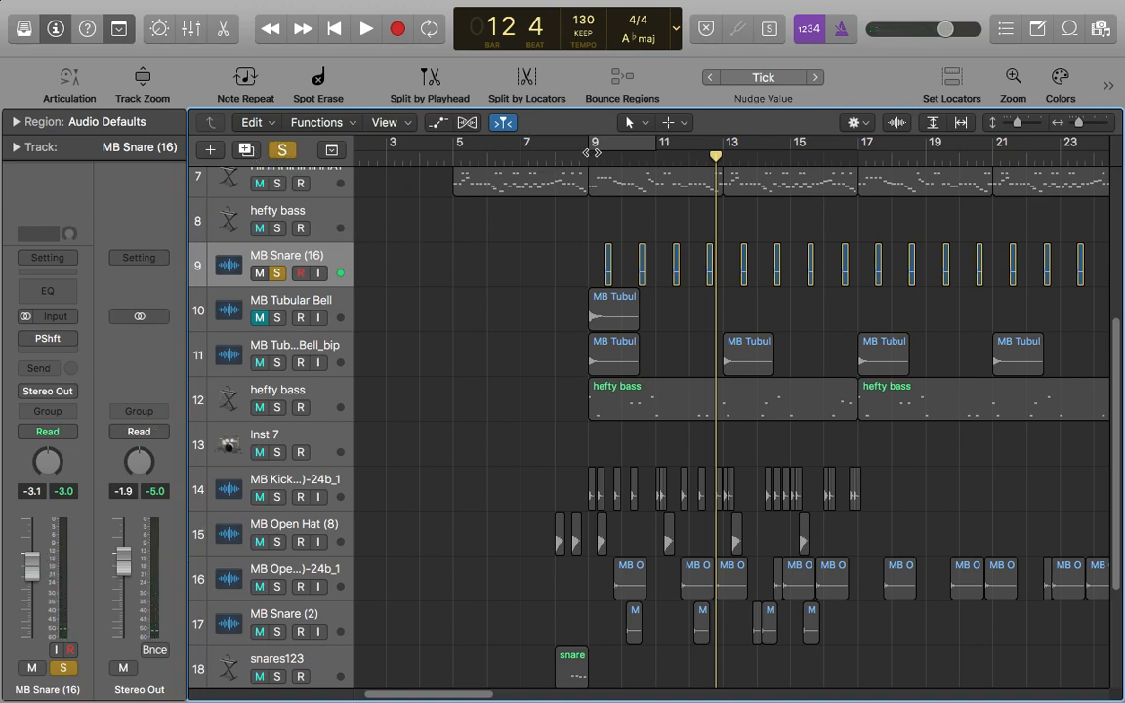
key(space)
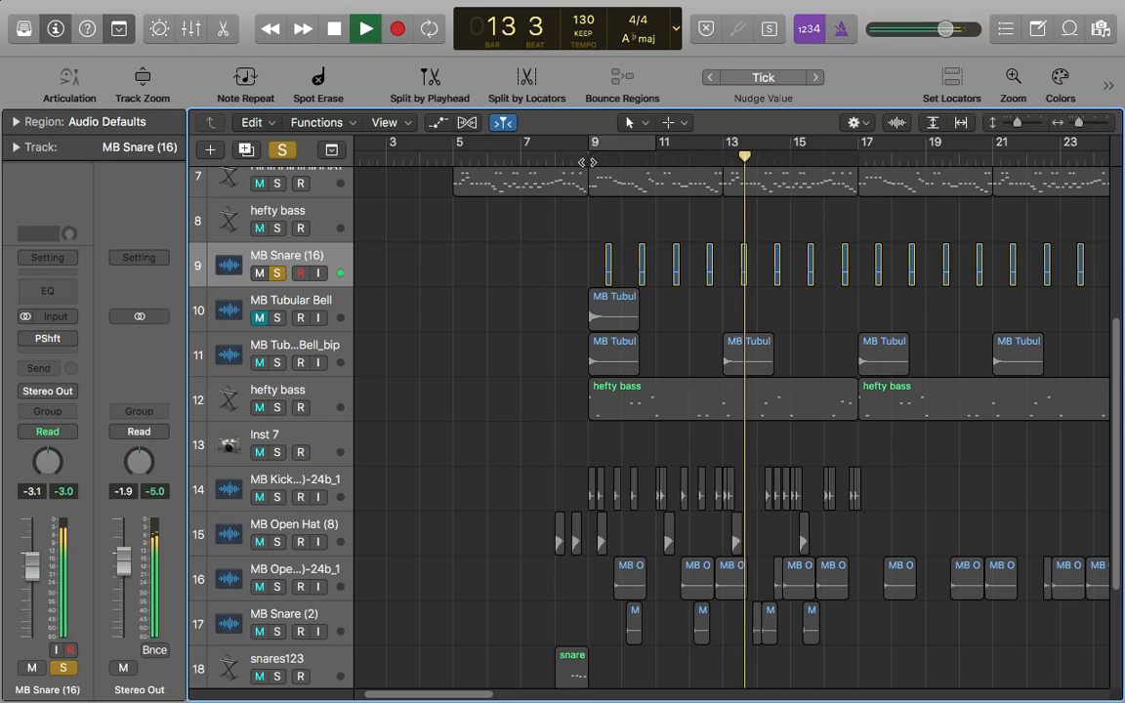
- Play MB Snare (16) from bar 9 with the hi-hat and chopped piano soloed, adding the Bell Vox solo during playback
click(594, 159)
click(282, 150)
scroll(283, 293, up, 4)
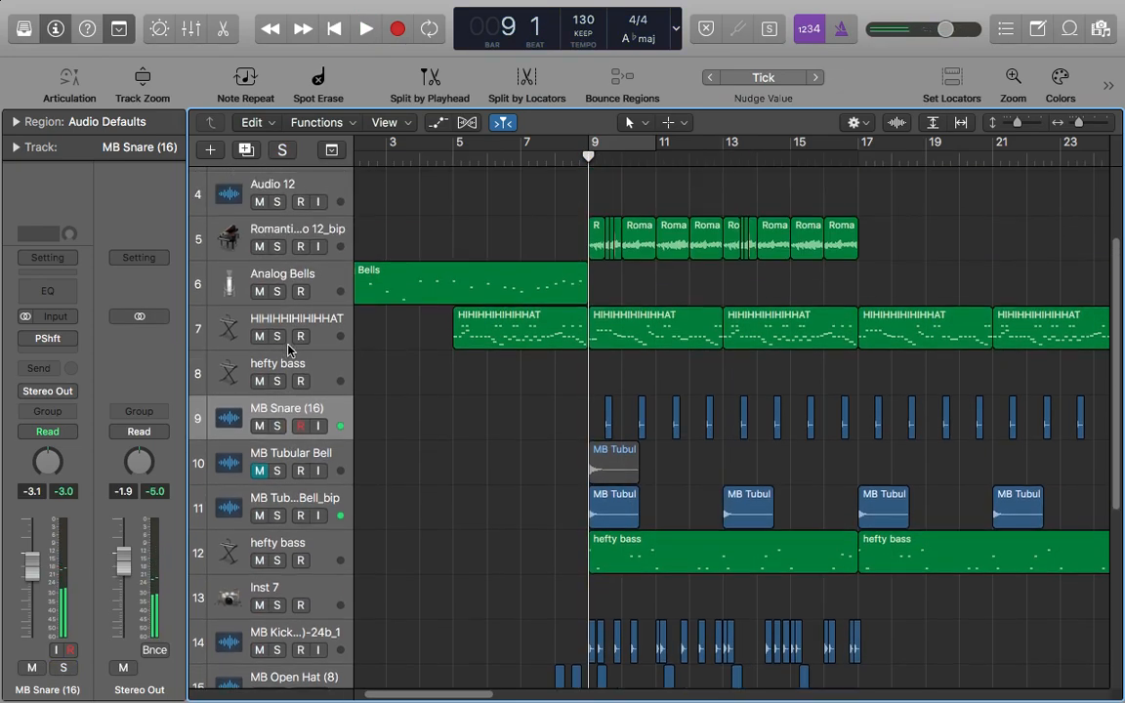
click(277, 427)
click(276, 336)
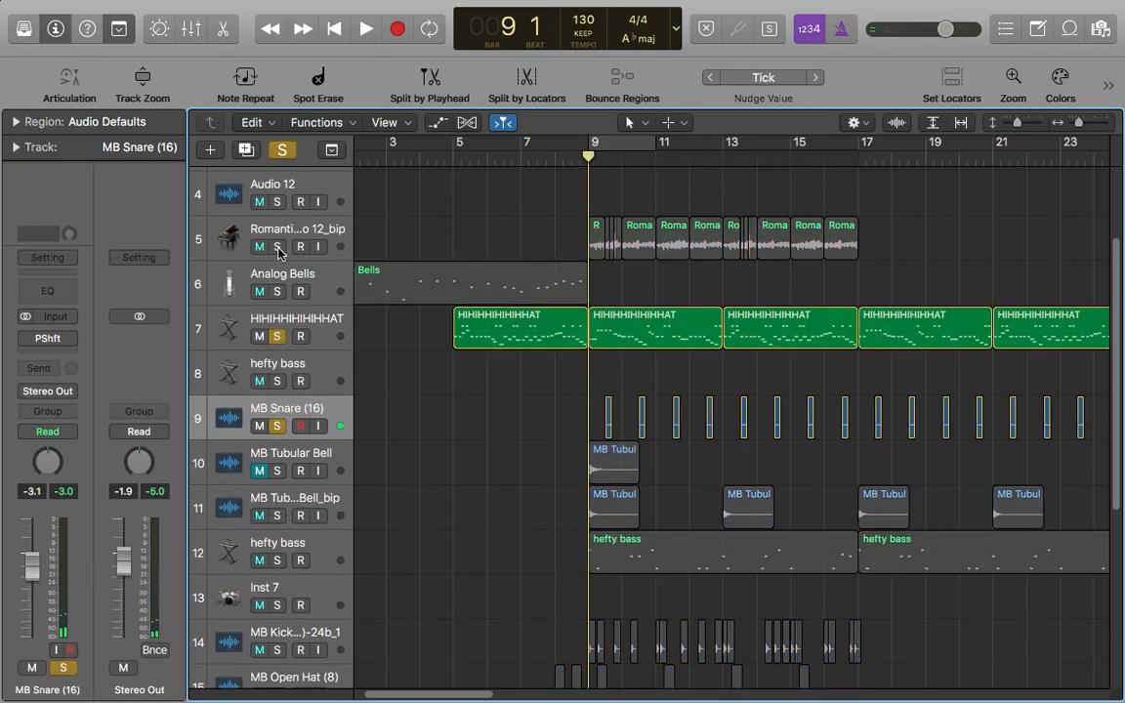
click(277, 247)
key(space)
scroll(283, 225, up, 4)
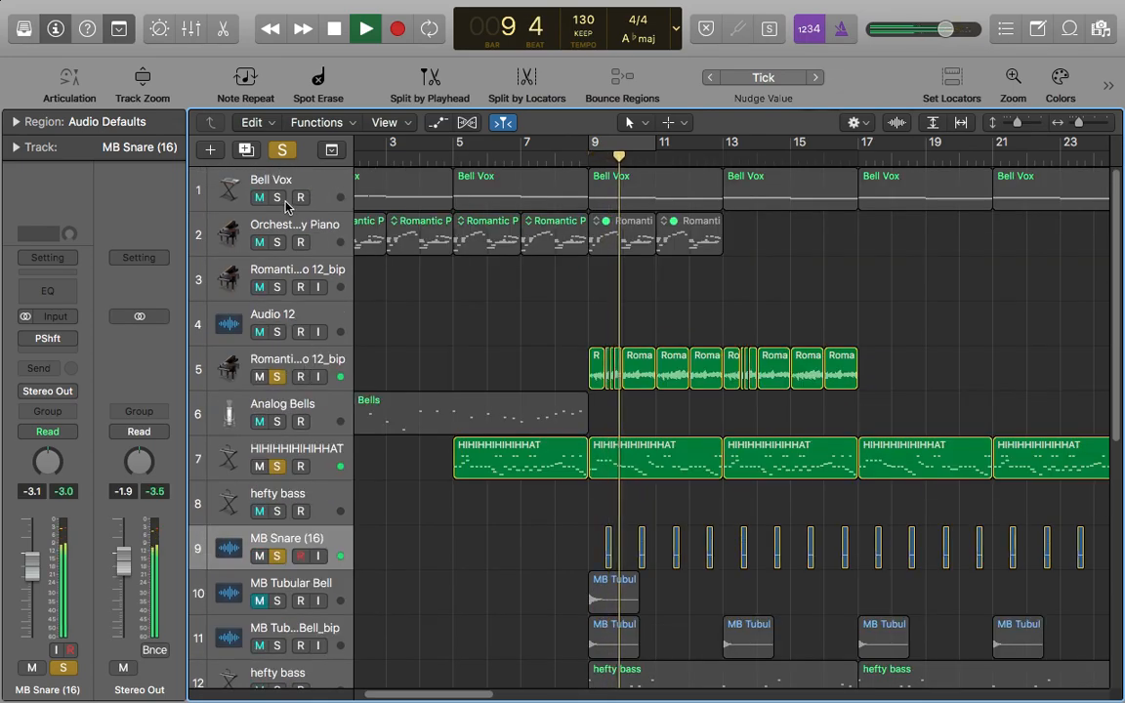
click(278, 199)
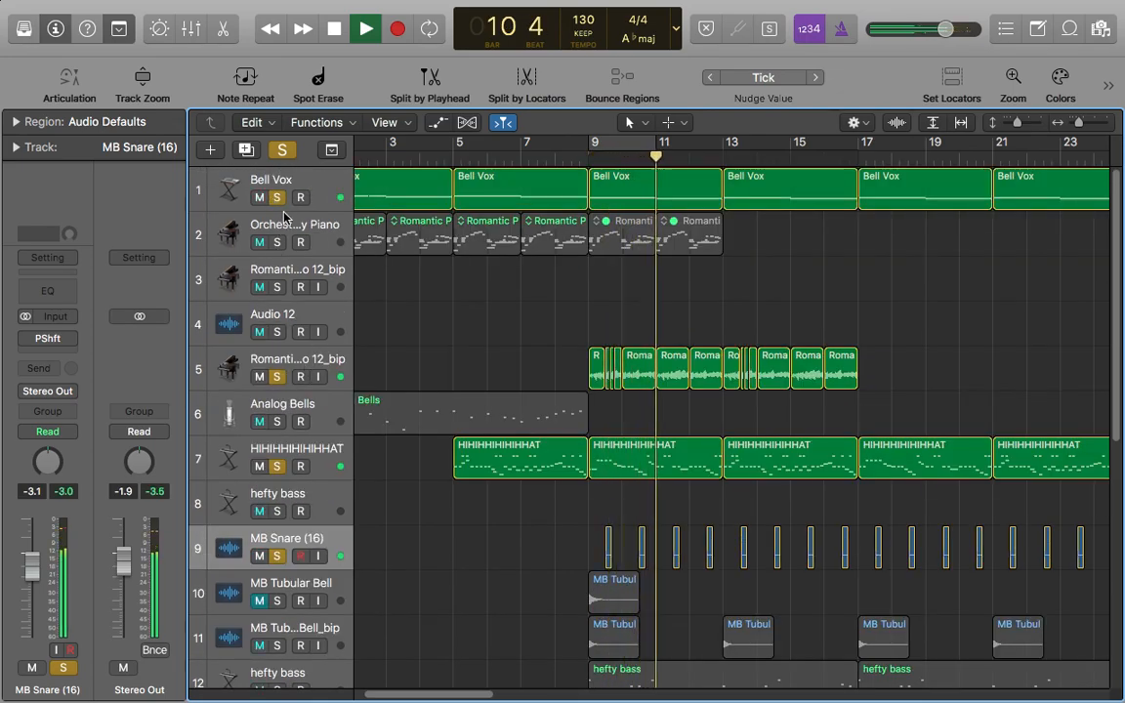
key(space)
- Clear all solos, solo the MB Tubular Bell_bip track and play it from bar 9
click(282, 149)
scroll(488, 520, down, 2)
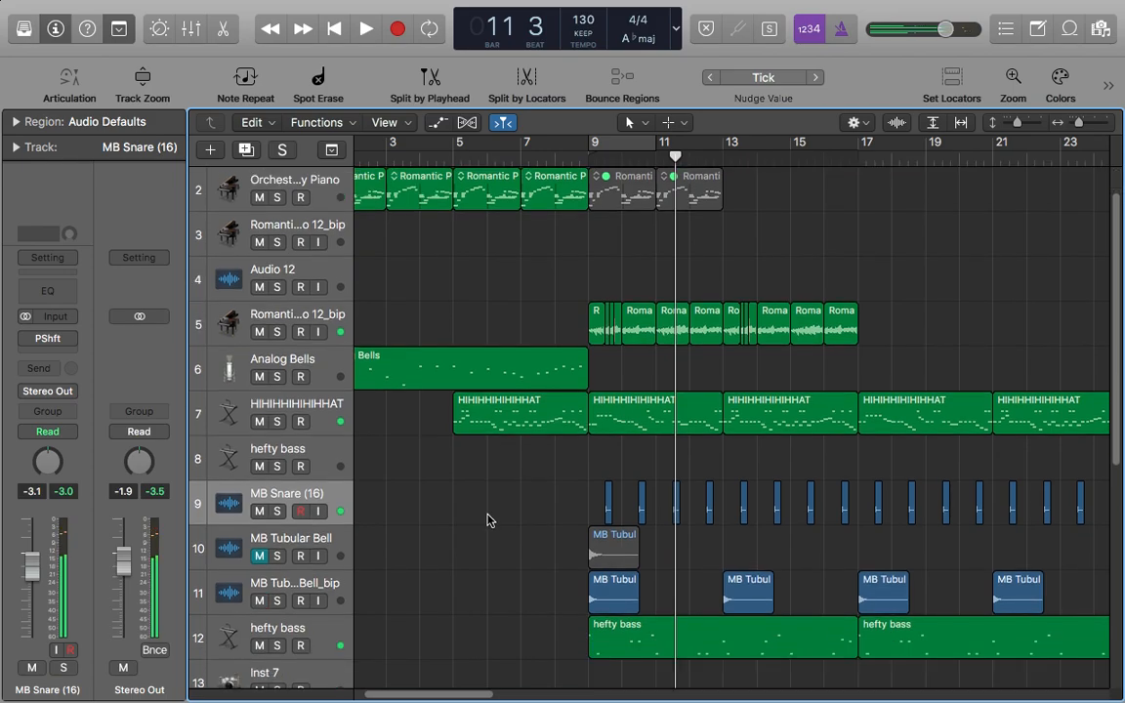
scroll(430, 519, down, 3)
click(277, 450)
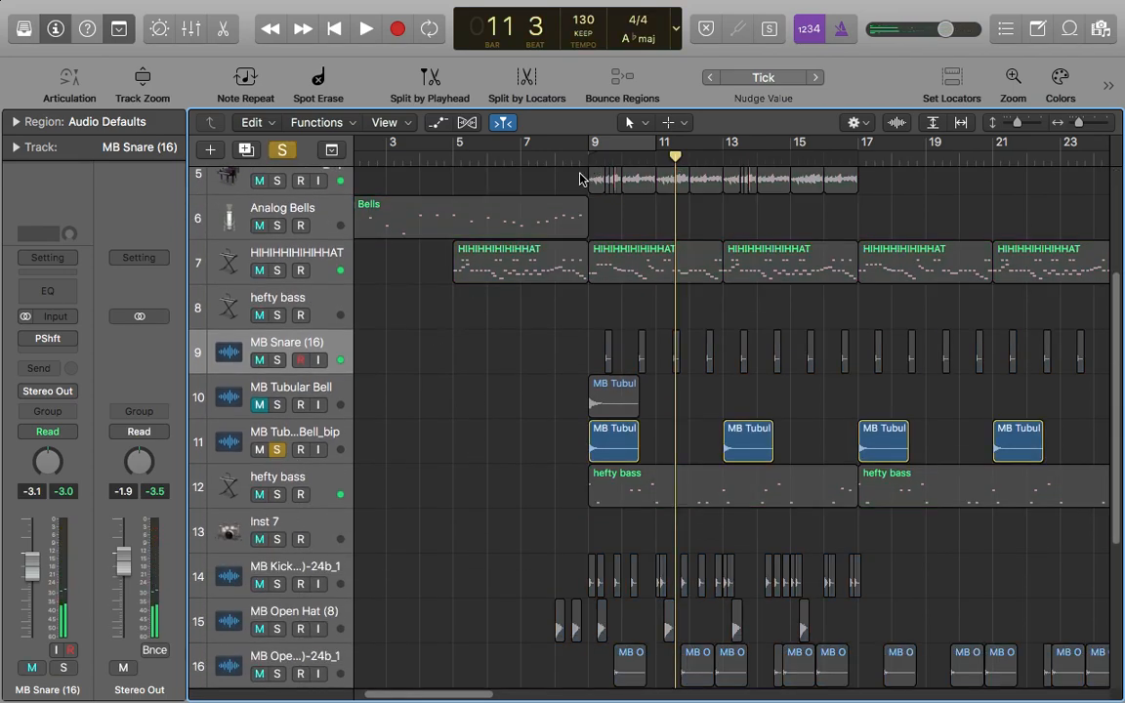
click(590, 157)
click(347, 445)
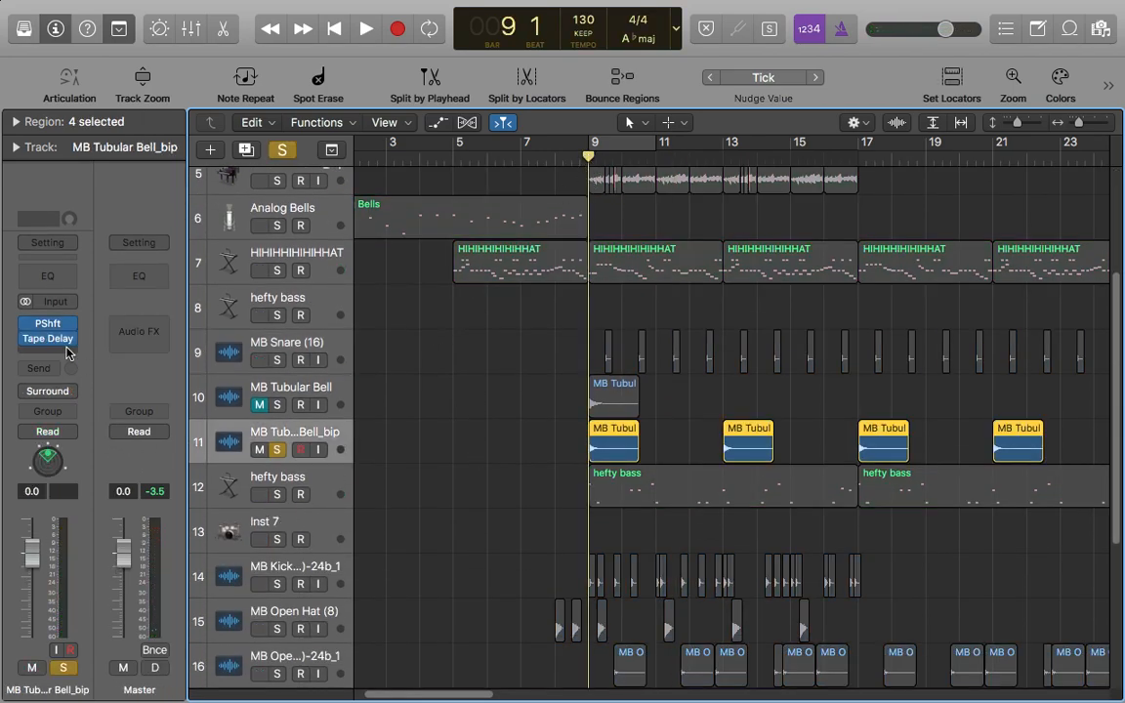
mouse_move(41, 332)
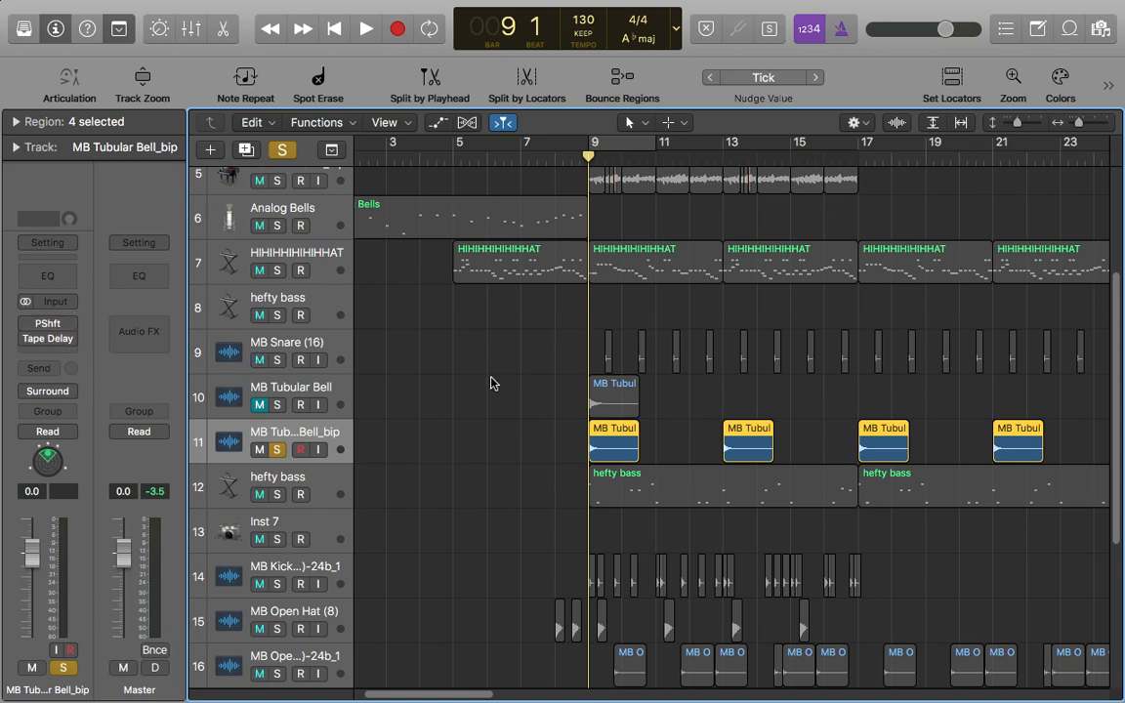
key(space)
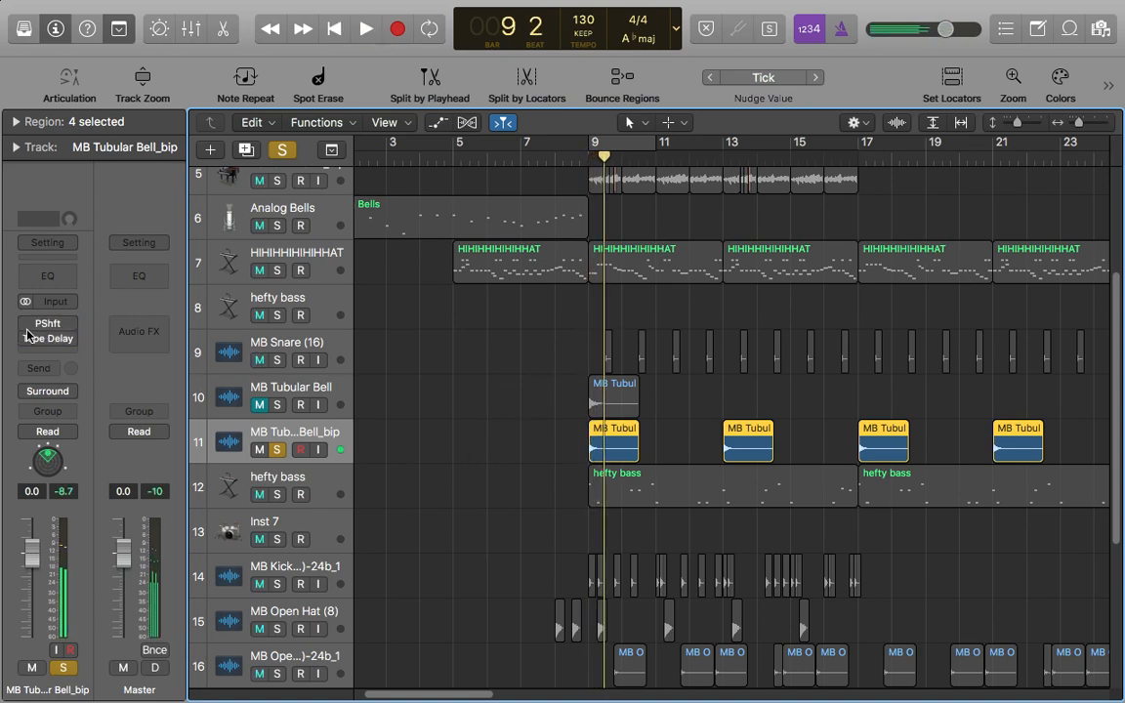
- Check the existing Pitch Shifter on MB Tubular Bell_bip and insert another stereo Pitch Shifter after the Tape Delay
click(41, 323)
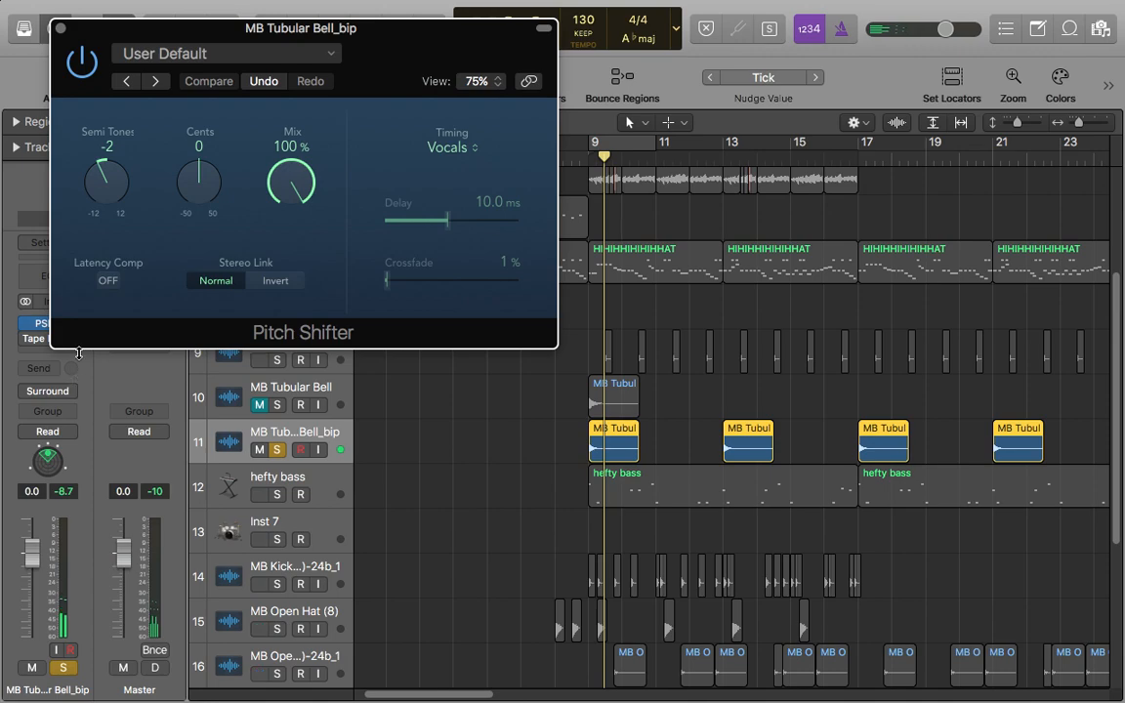
click(59, 29)
click(52, 315)
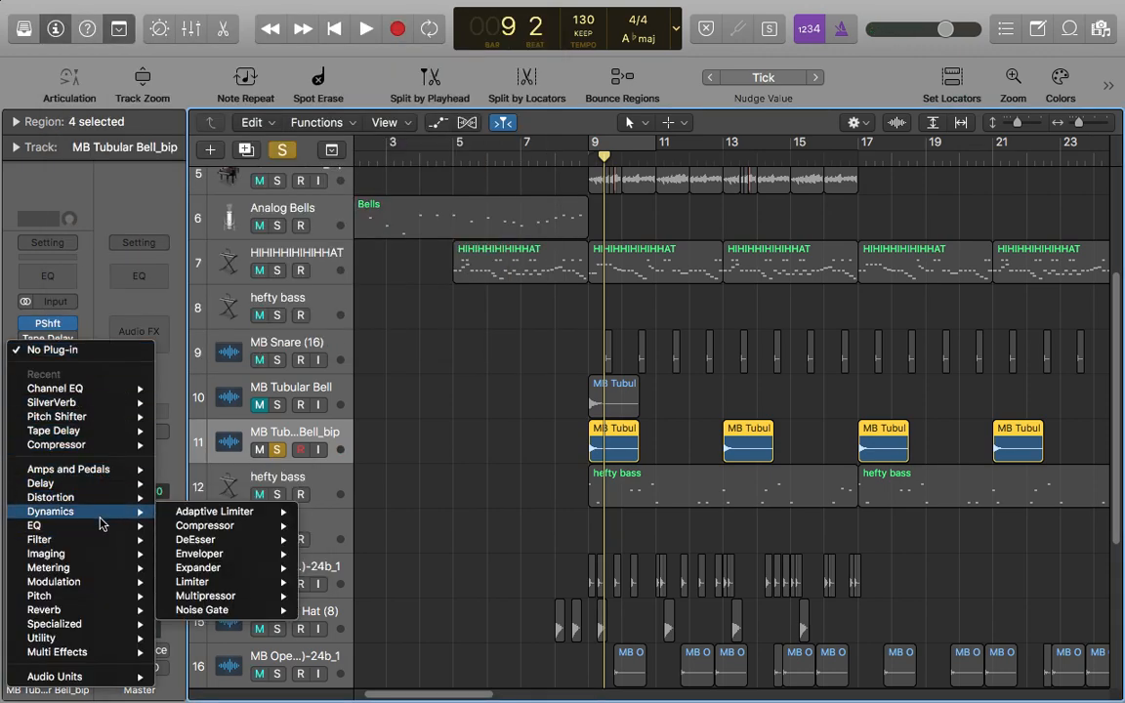
mouse_move(99, 517)
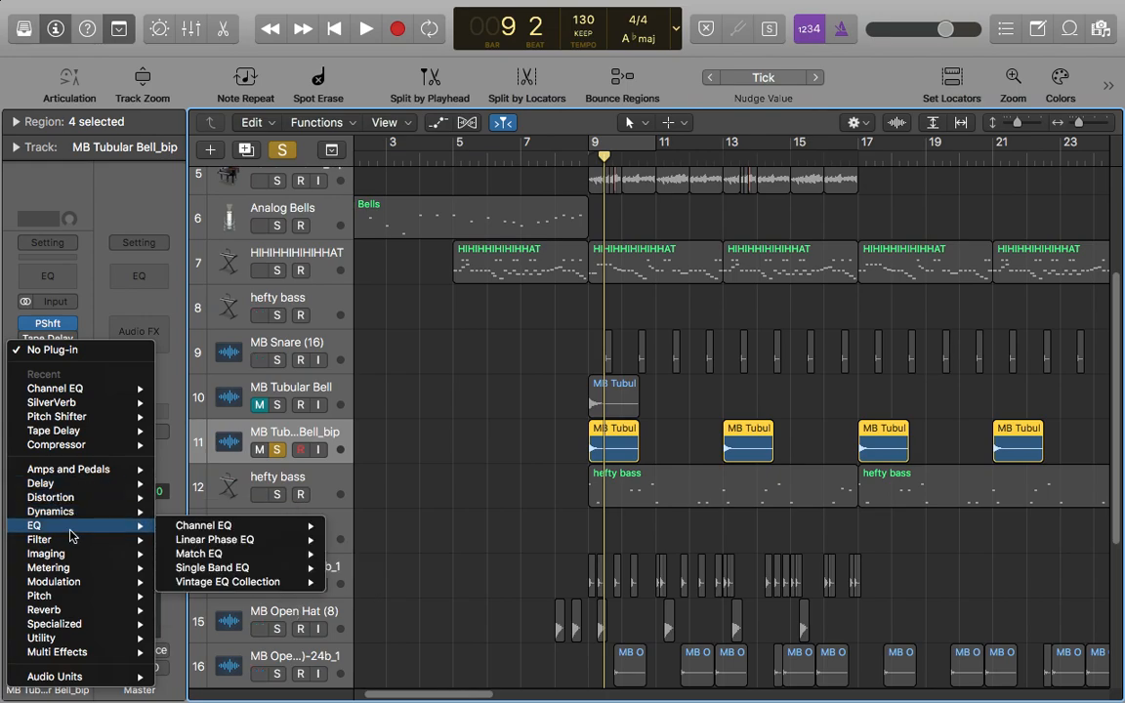
mouse_move(108, 595)
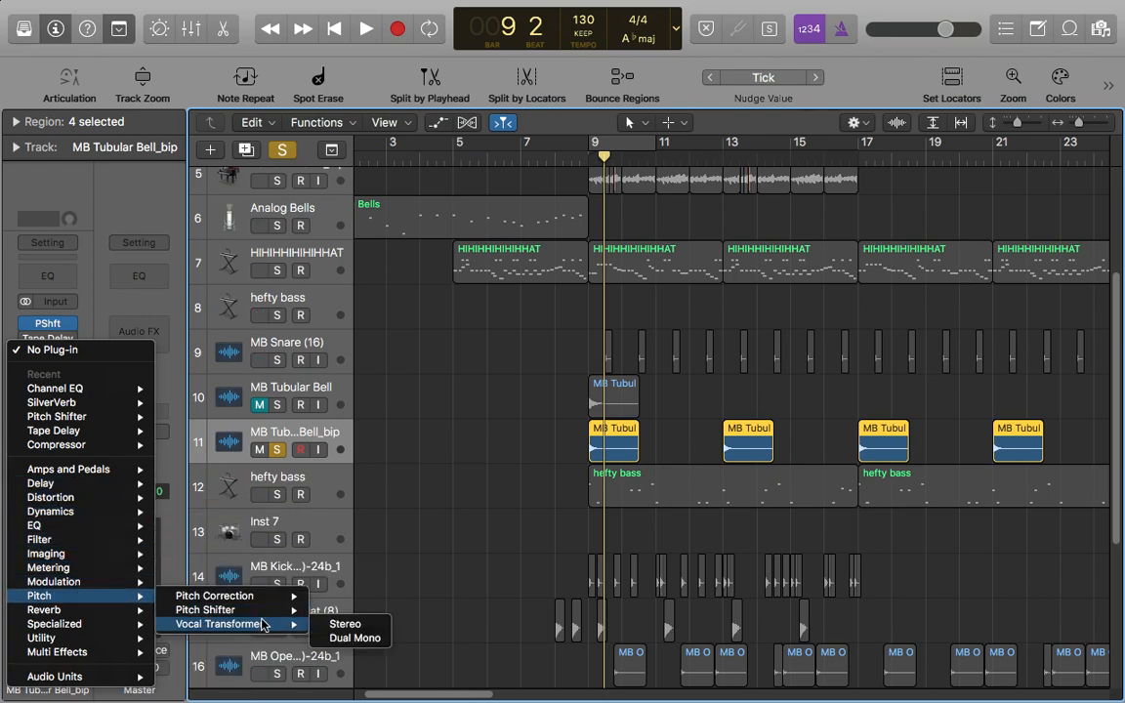
mouse_move(270, 611)
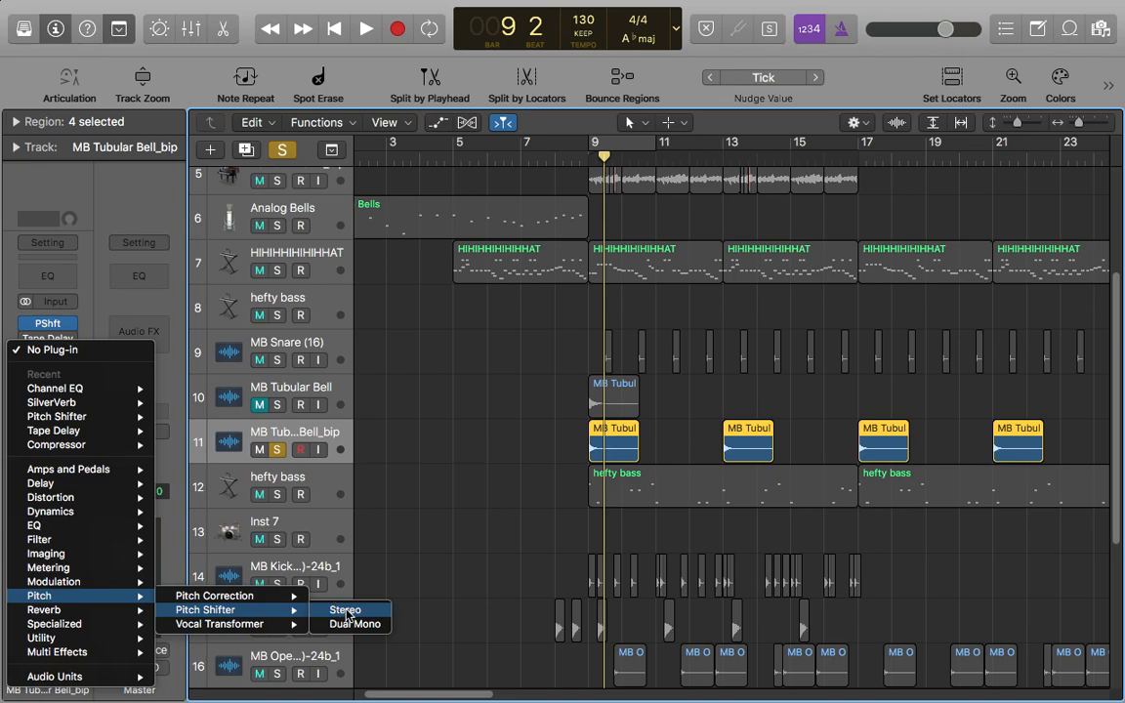
click(347, 612)
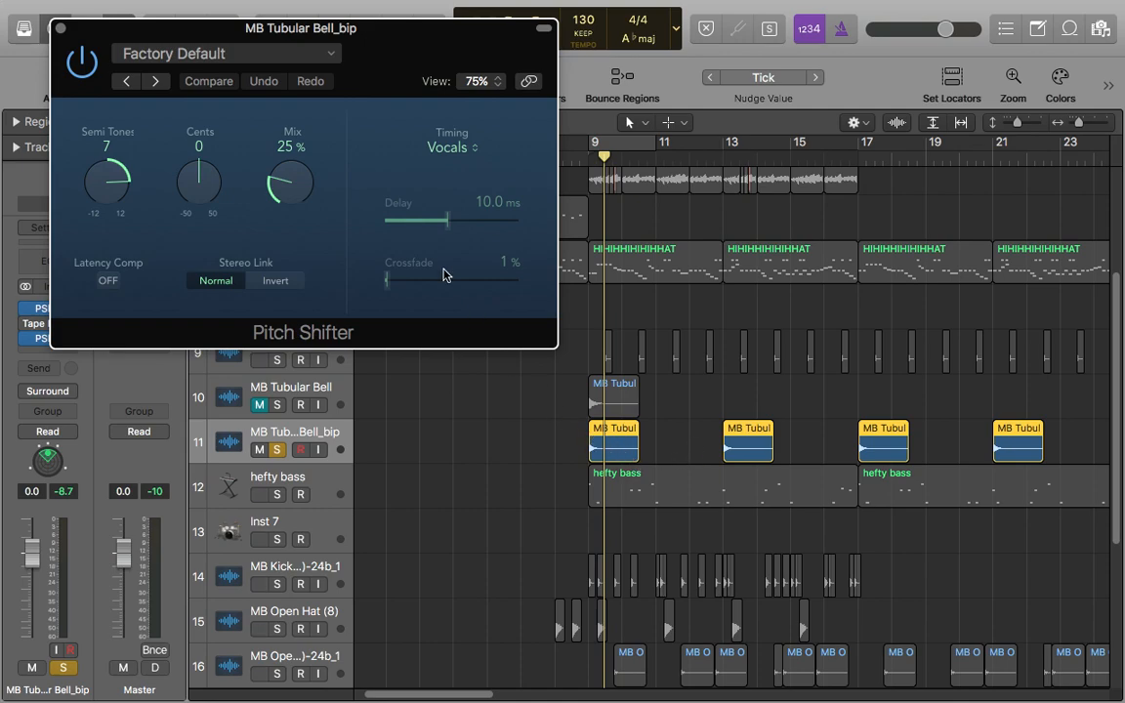
- Try the new Pitch Shifter's Mix at 100 %, set it to 0 % and close the plug-in
drag(284, 206, 270, 78)
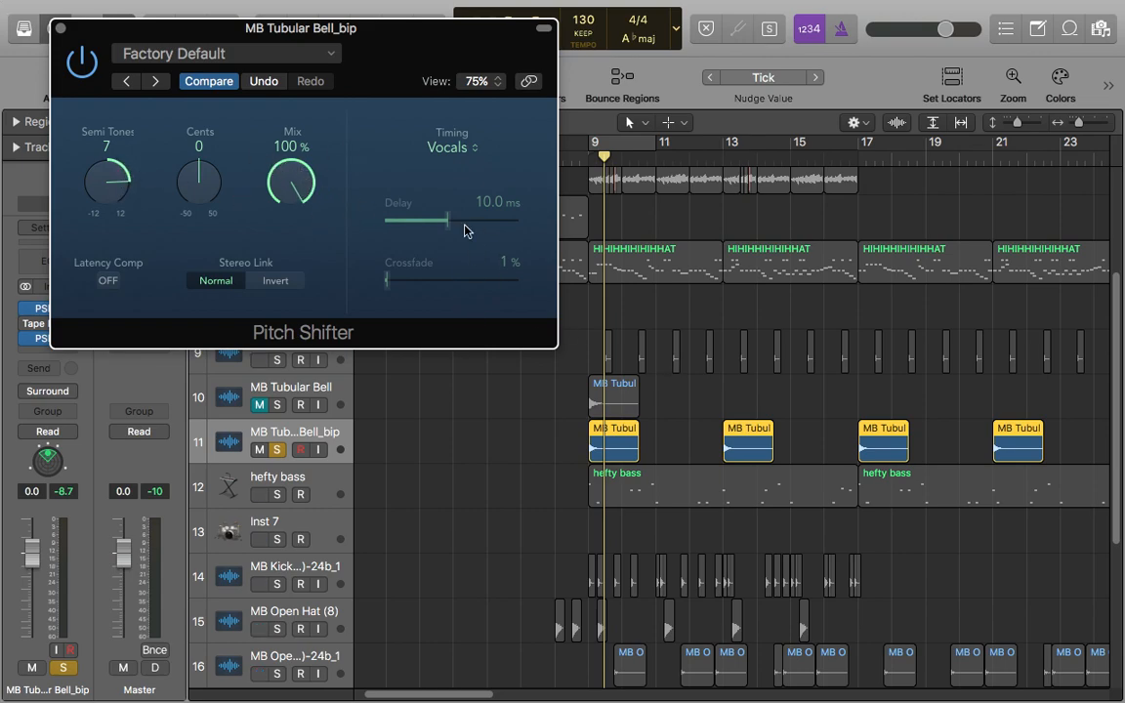
drag(302, 182, 312, 267)
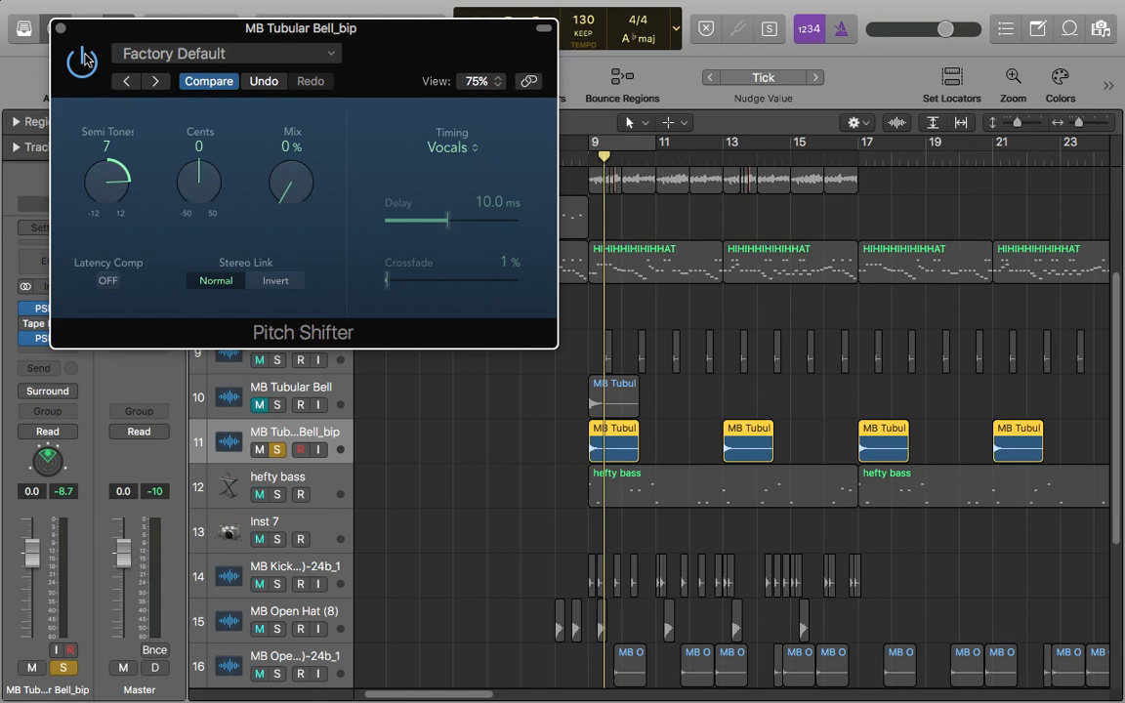
click(59, 28)
- Open the first Pitch Shifter on MB Tubular Bell_bip, look through its Timing options and close it with Vocals kept
click(46, 308)
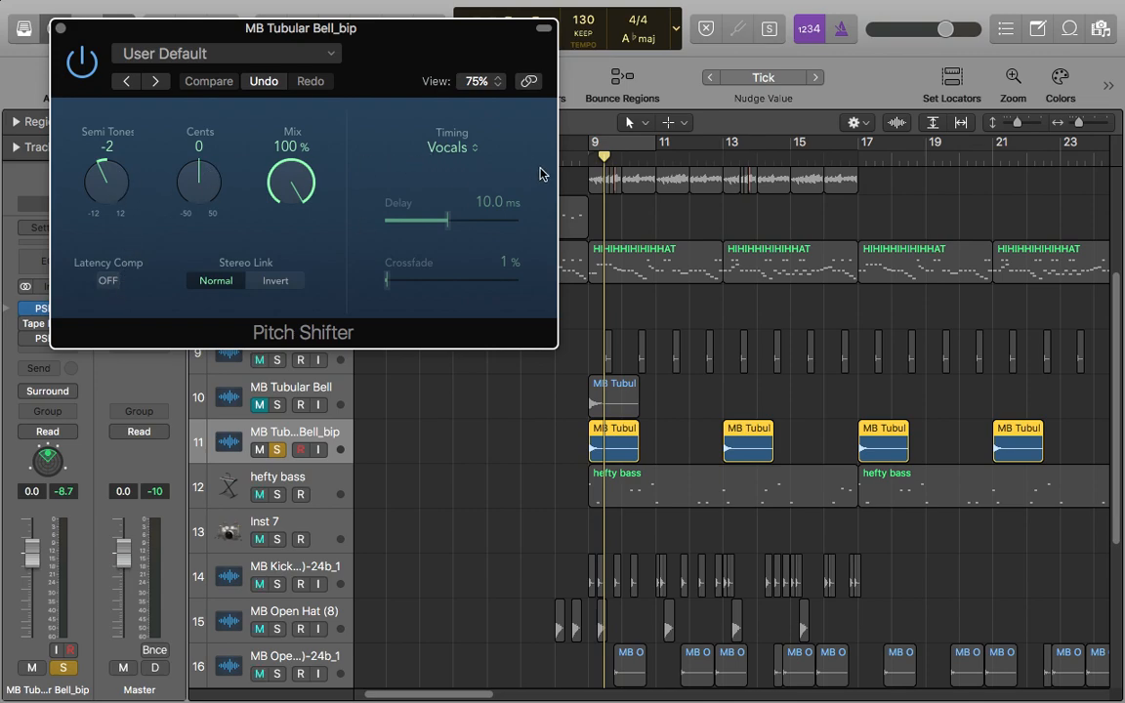
click(450, 149)
click(505, 154)
click(478, 155)
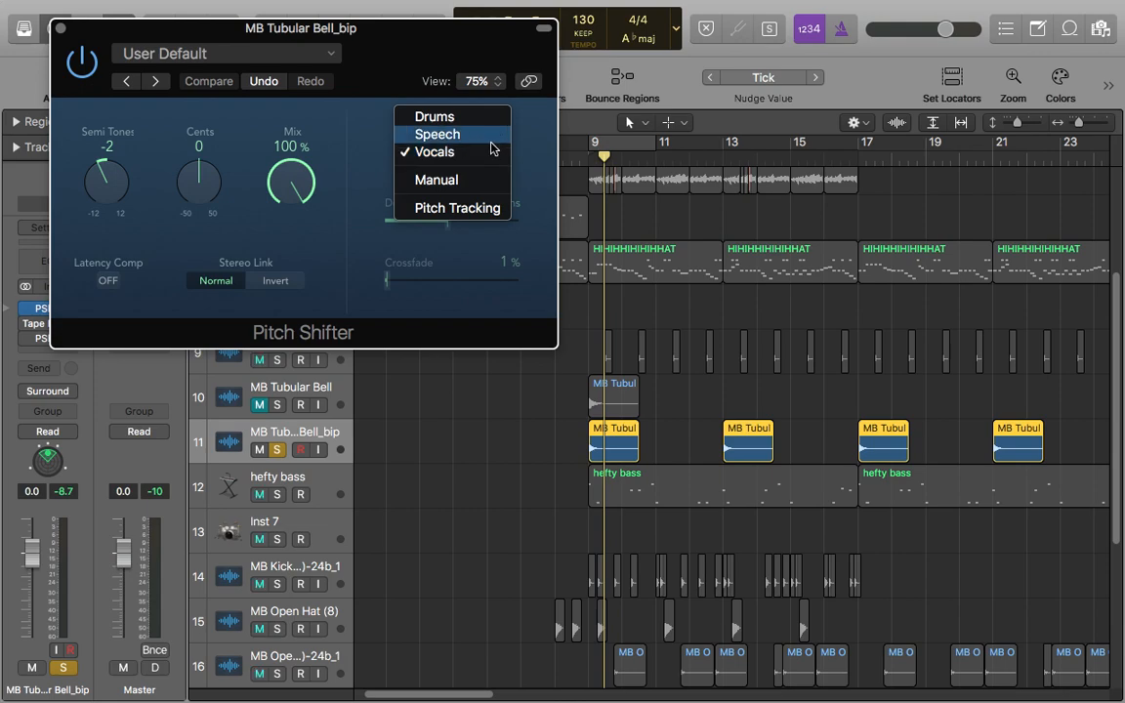
click(532, 168)
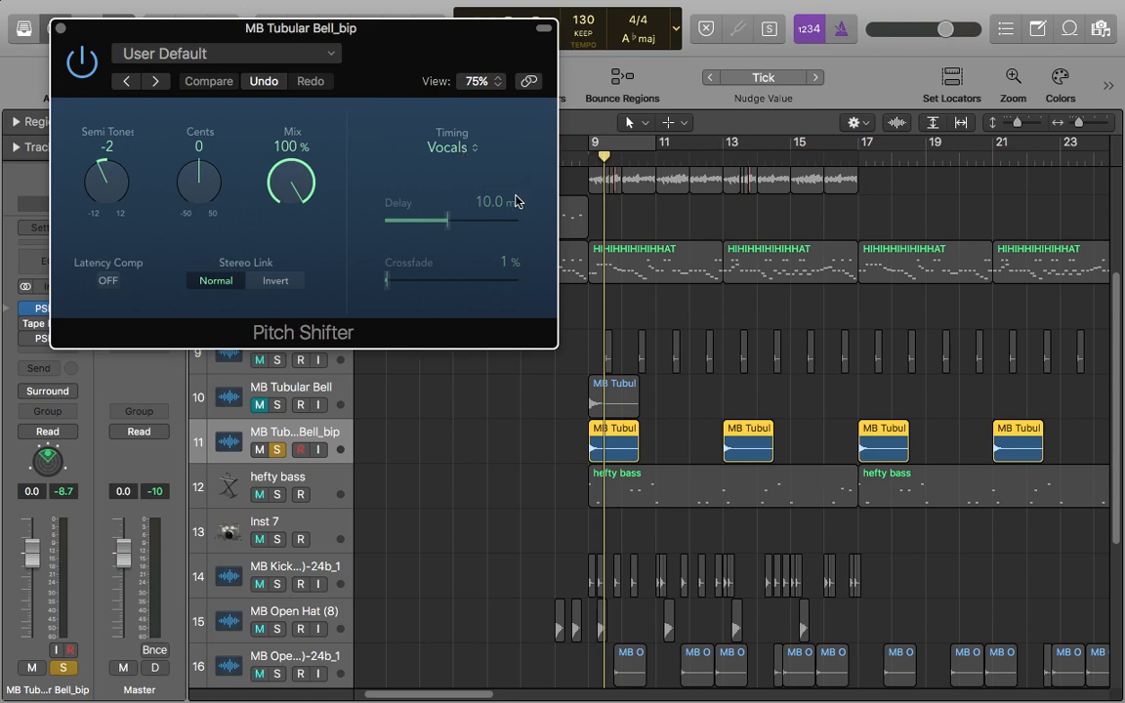
click(464, 157)
click(527, 151)
click(60, 30)
- Play the soloed MB Tubular Bell_bip track again from bar 9
click(584, 153)
key(space)
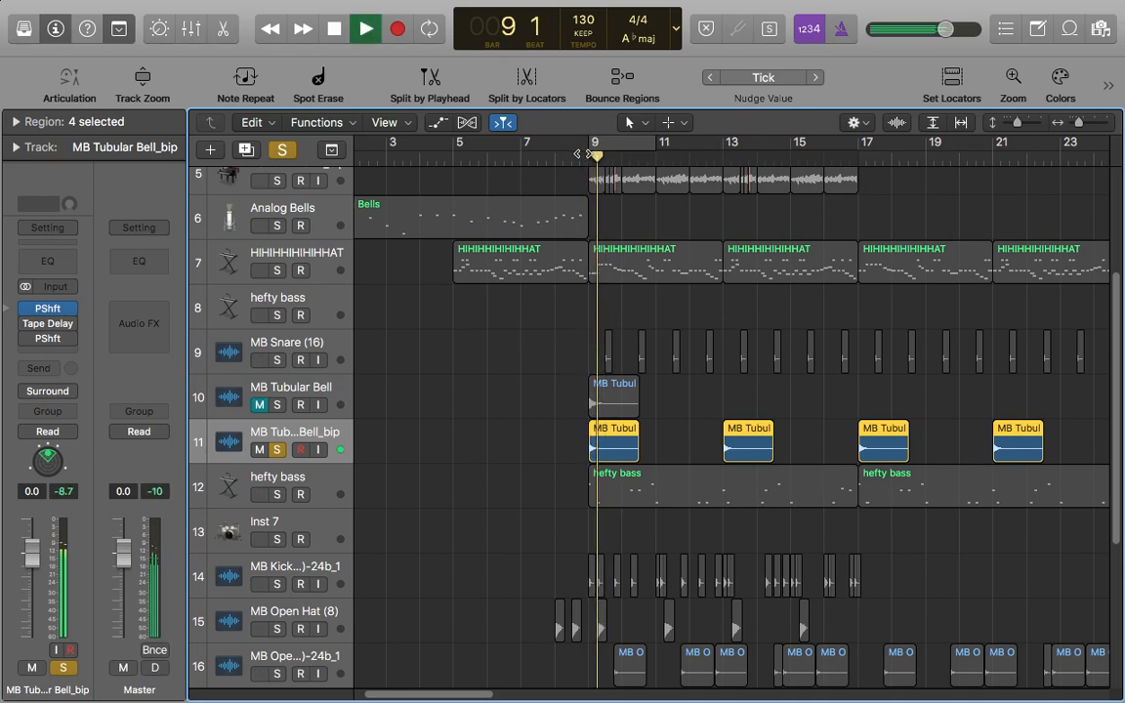
key(space)
- Solo the original MB Tubular Bell track in place of the bounced copy and play it from bar 9
click(260, 407)
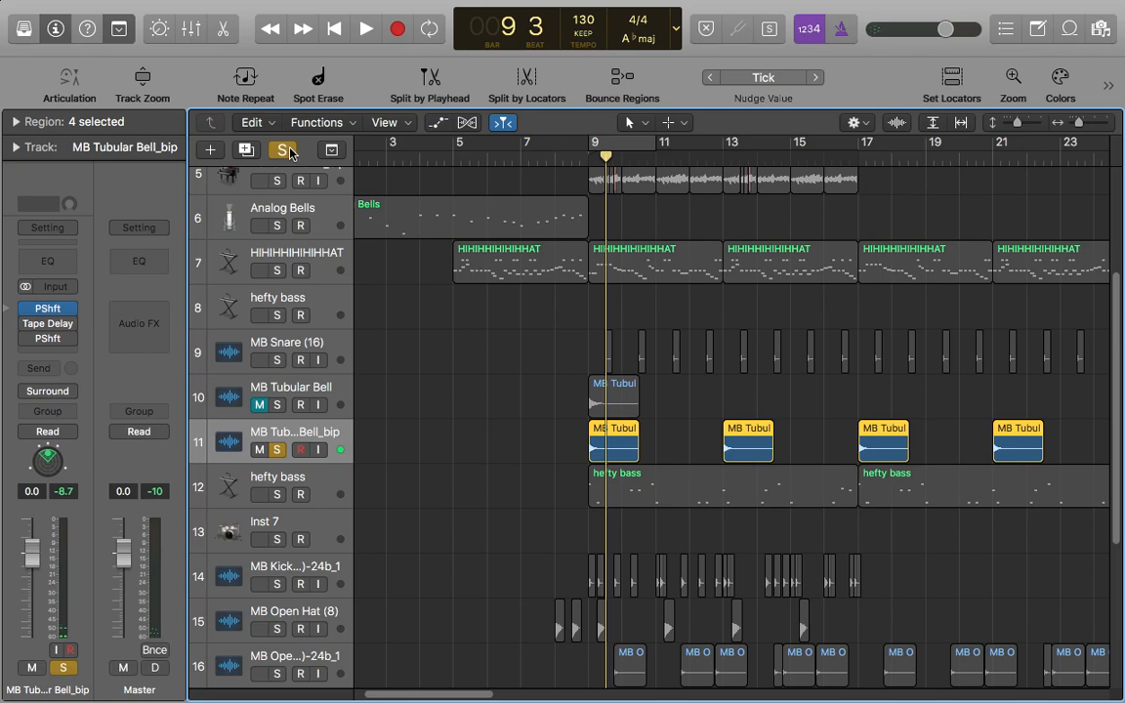
click(285, 149)
click(277, 406)
key(space)
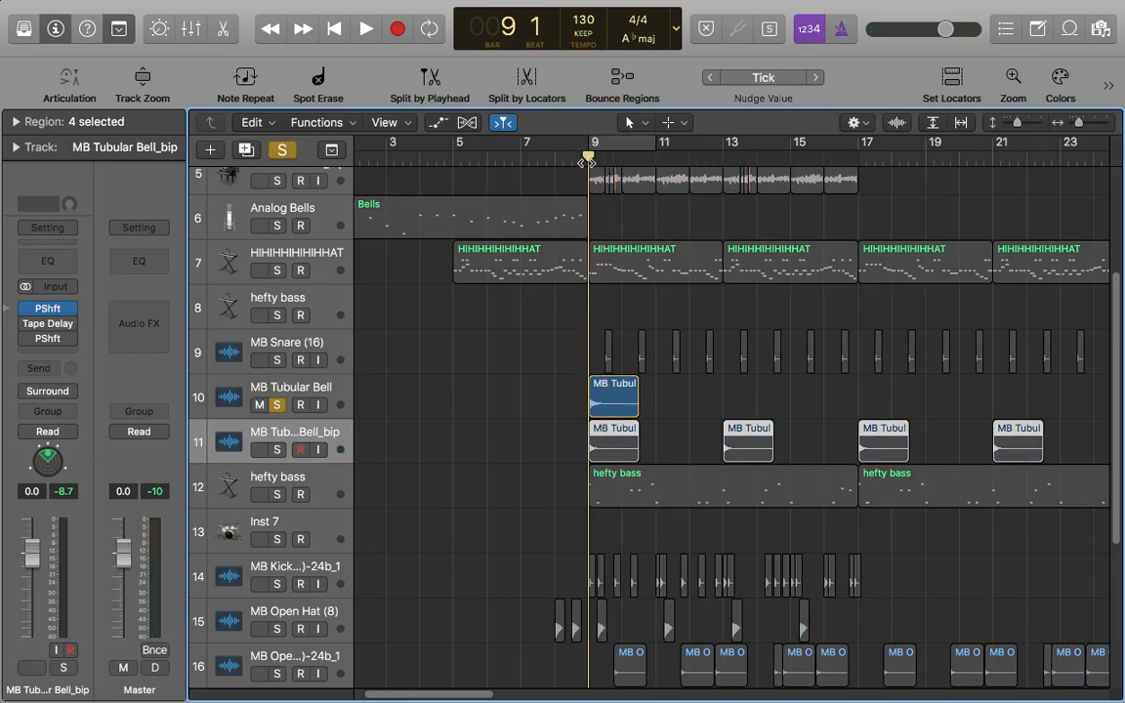
key(space)
- Add the MB Tubular Bell_bip track to the solo and play both bell tracks together
click(277, 449)
key(space)
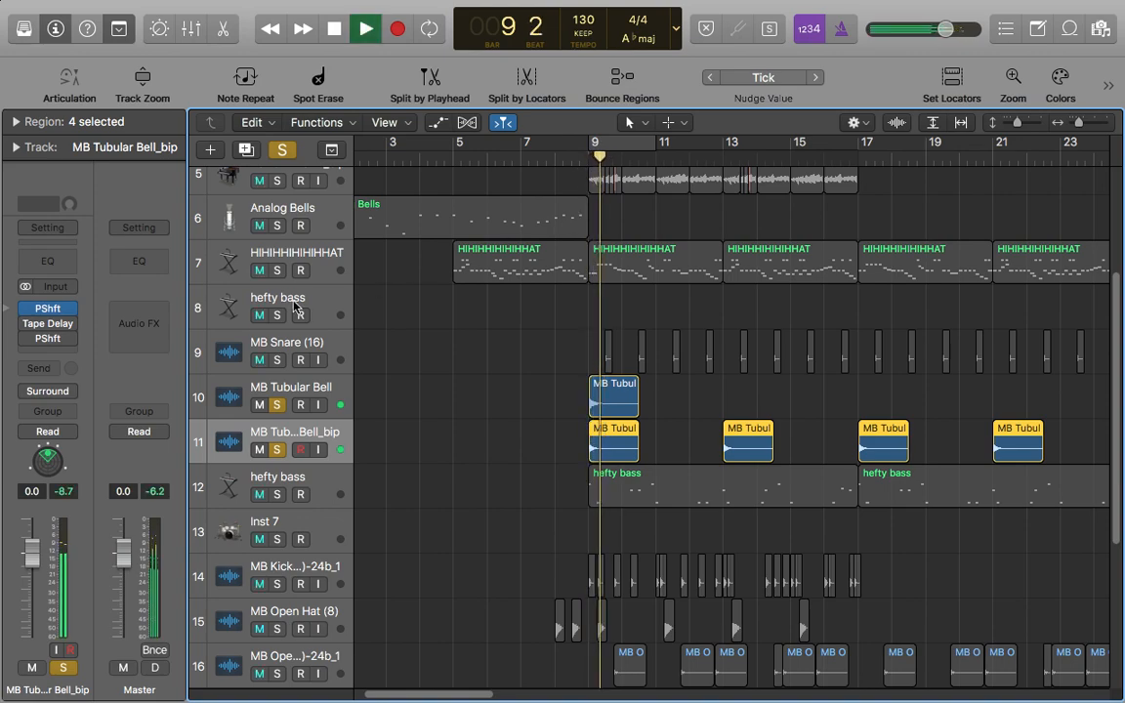
key(space)
- Solo only the hefty bass on track 12, unsoloing both tubular bell tracks, and return the playhead to bar 9
scroll(332, 362, down, 2)
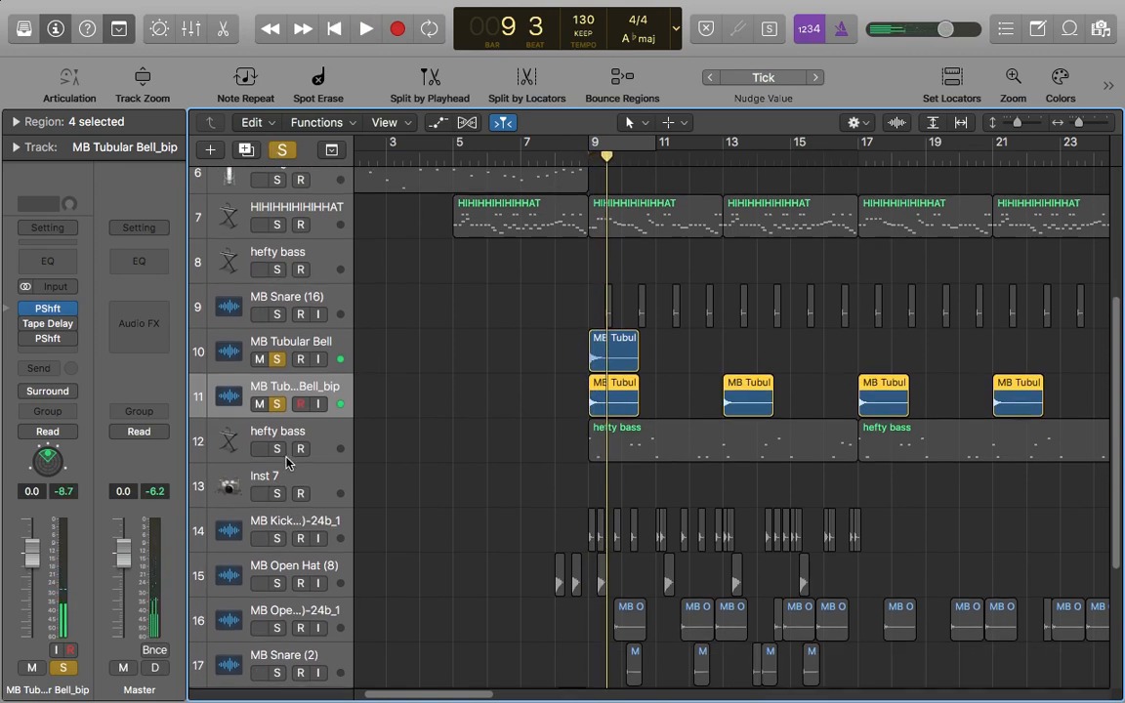
scroll(293, 395, down, 2)
click(276, 405)
click(277, 360)
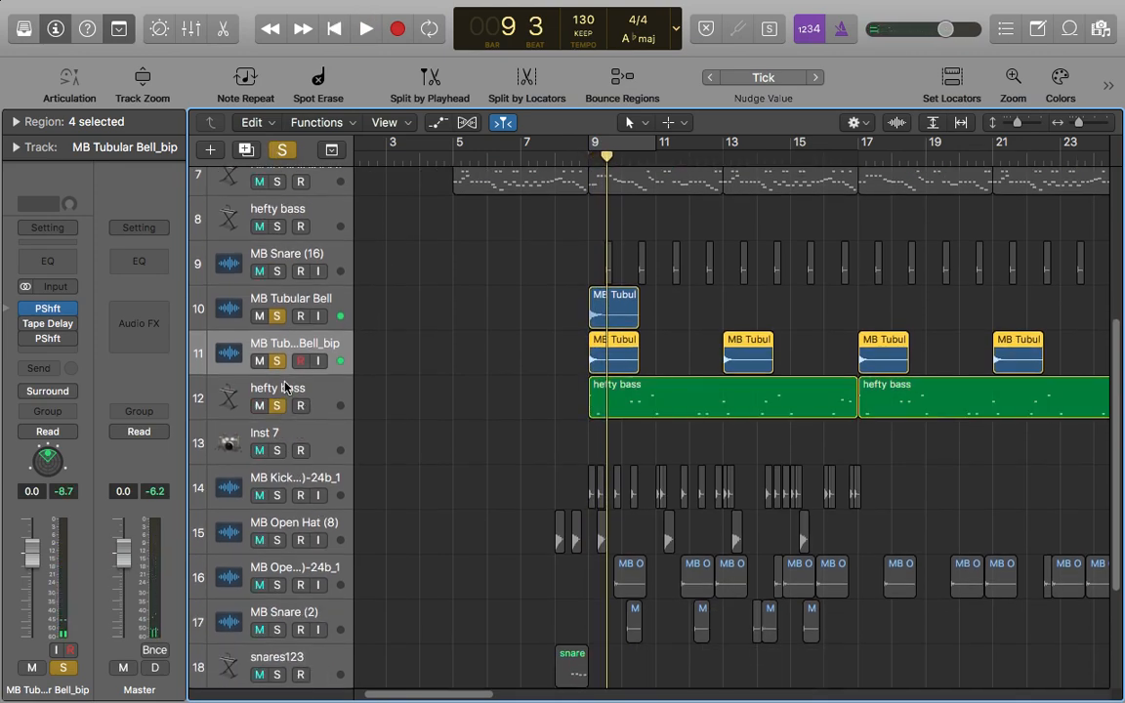
click(276, 315)
click(588, 162)
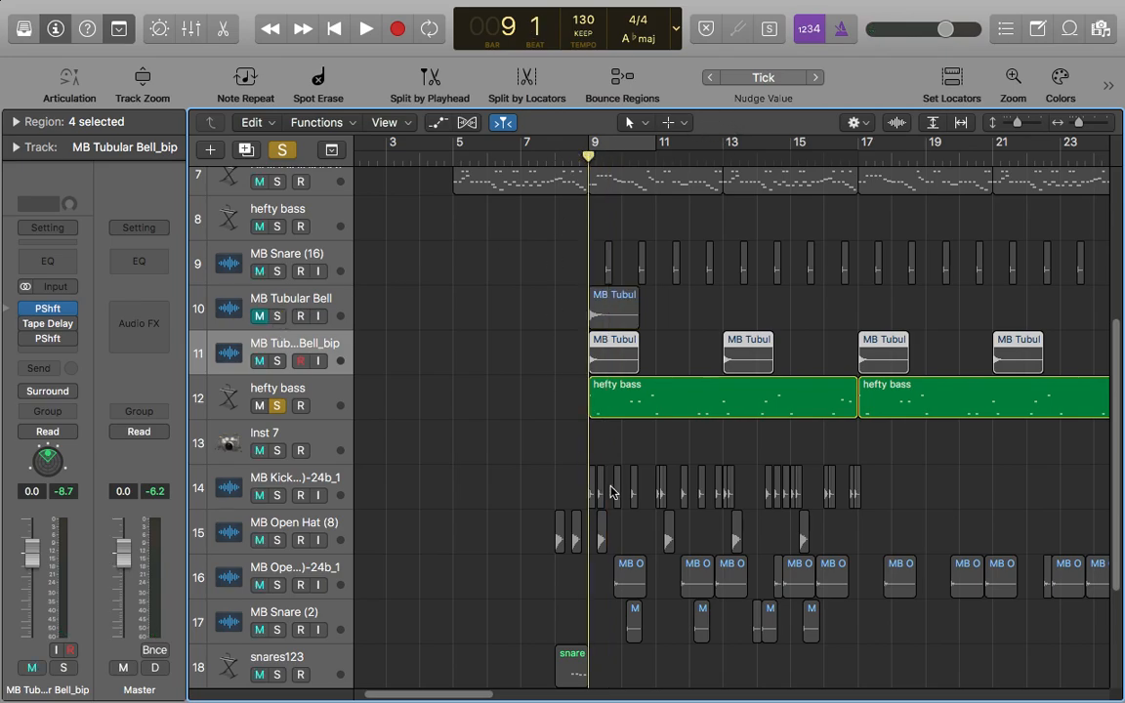
- Inspect the Channel EQ of the hefty bass on track 12 while playing the soloed track from bar 9
click(338, 403)
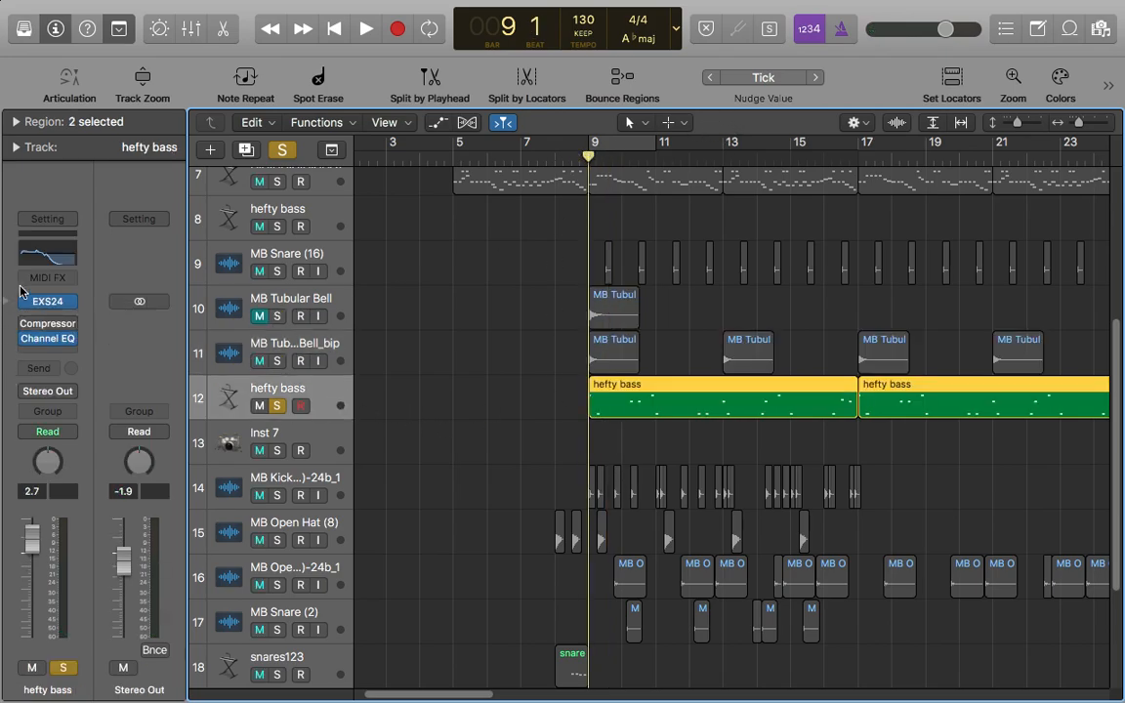
click(45, 262)
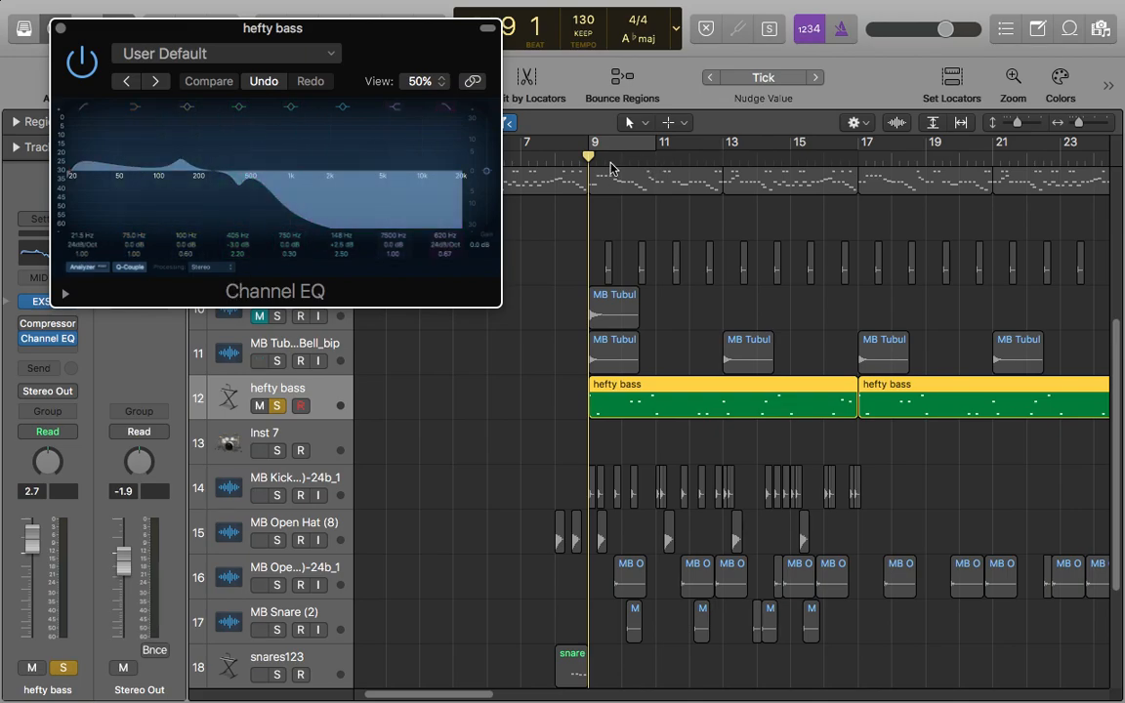
key(space)
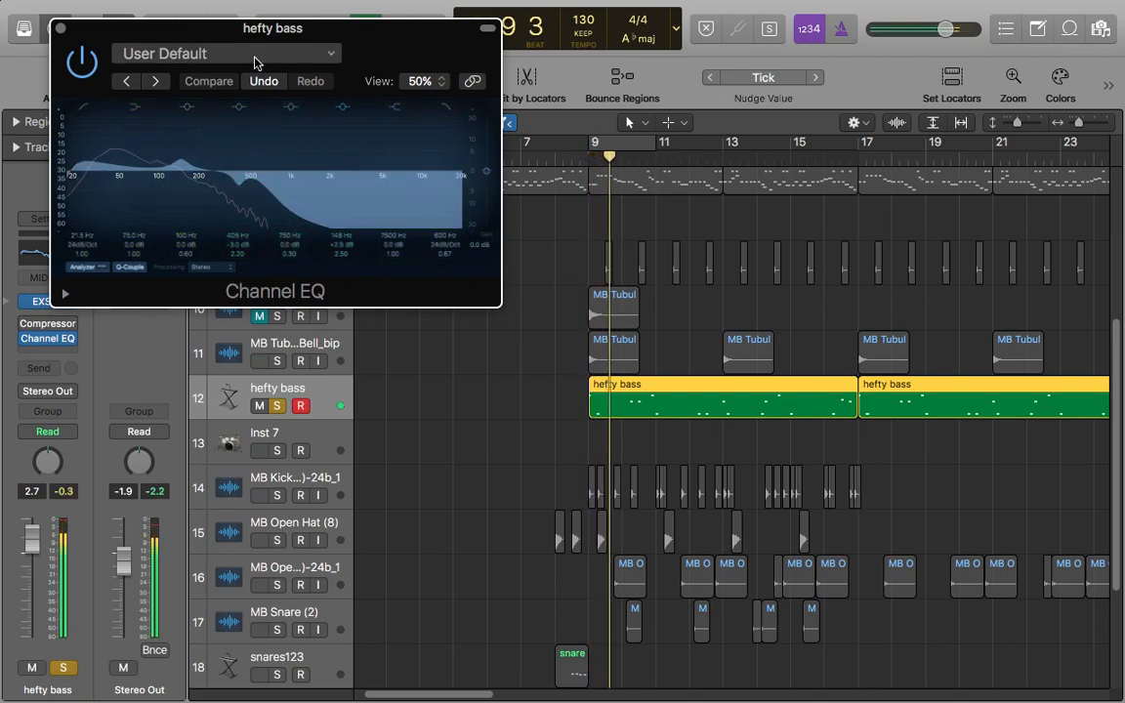
drag(250, 39, 381, 39)
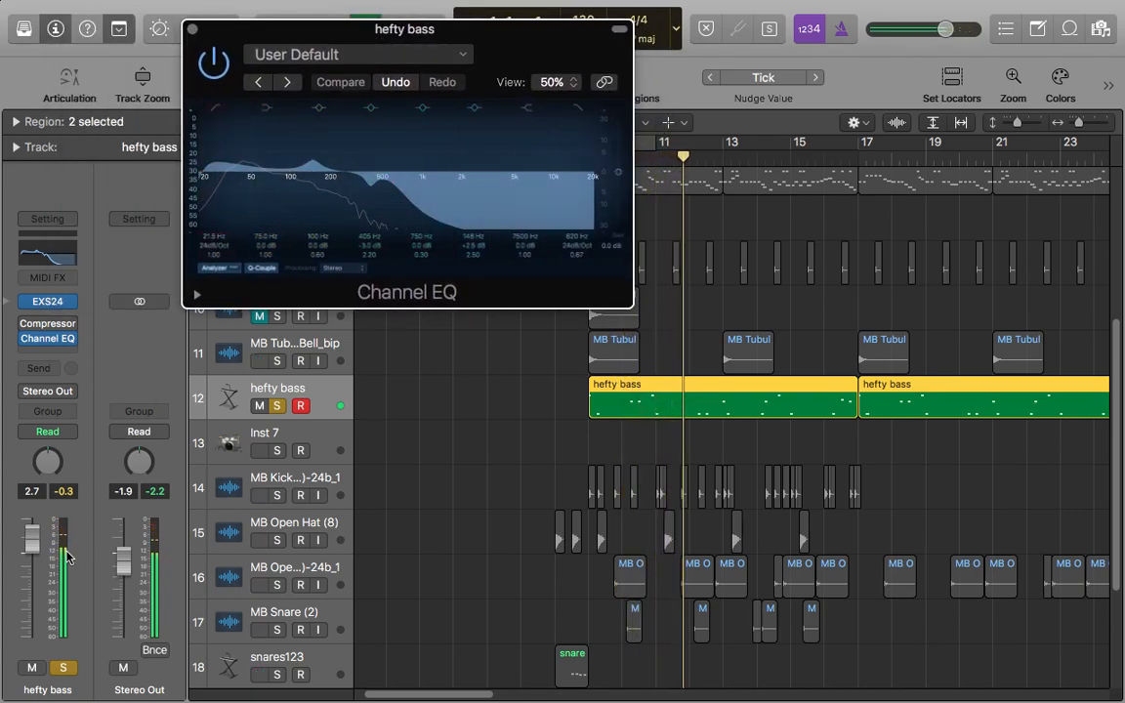
key(space)
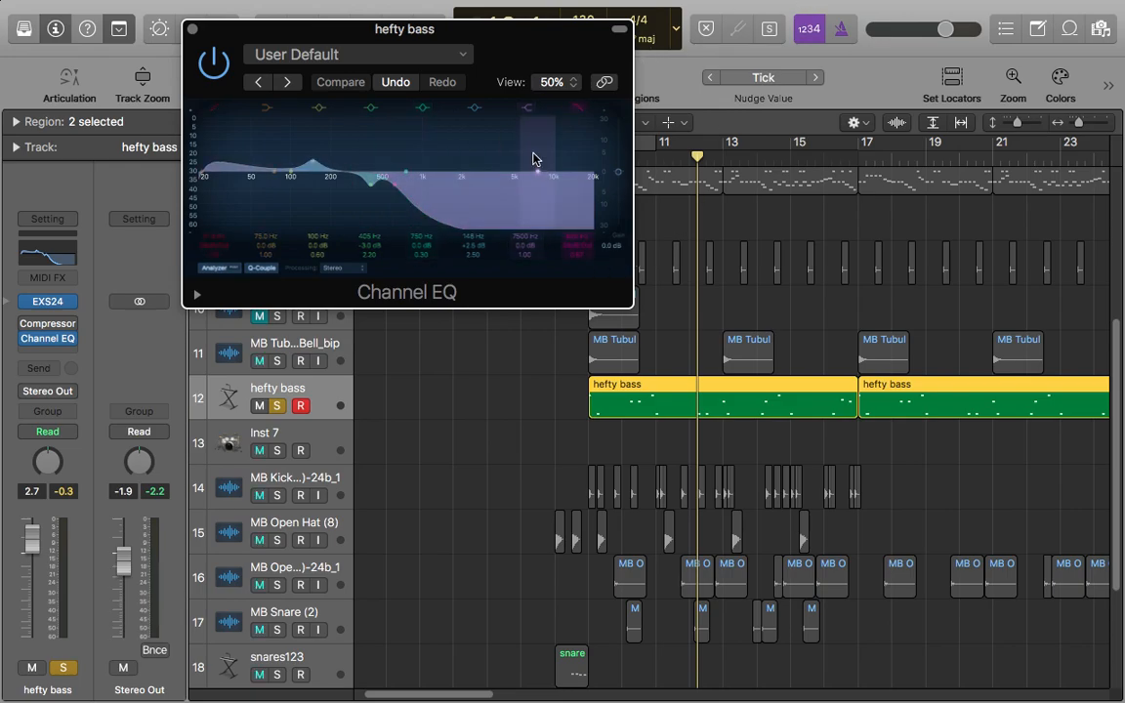
click(192, 29)
- Play the soloed hefty bass again from bar 9 to about bar 16
click(591, 156)
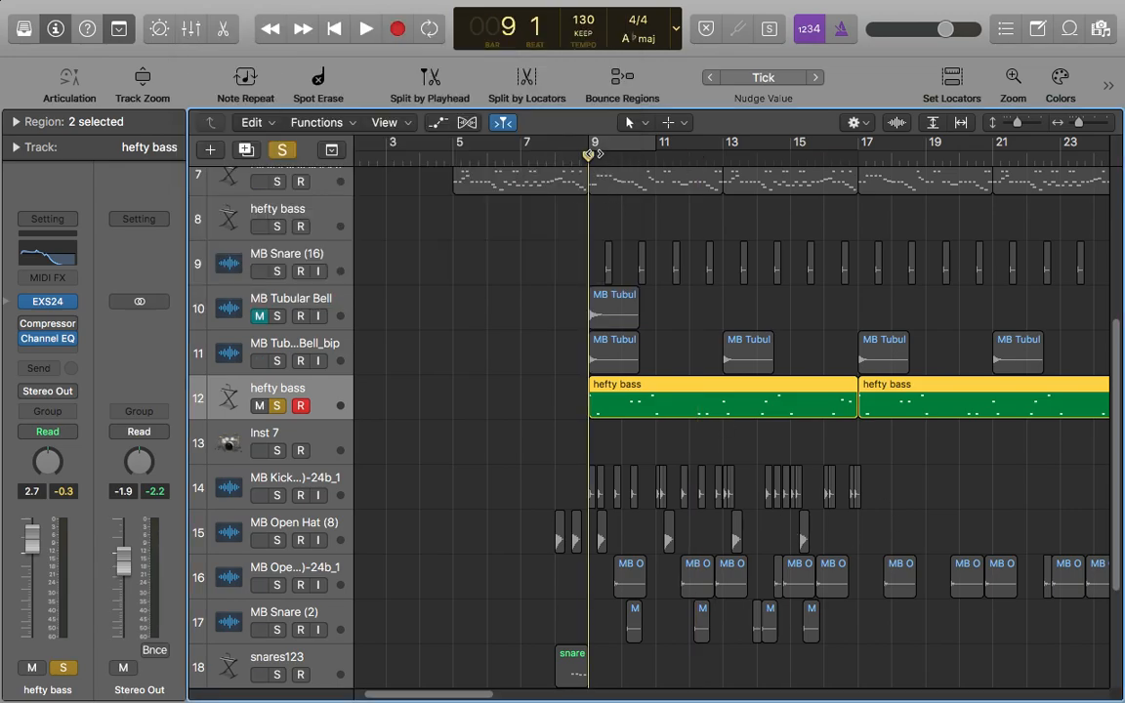
key(space)
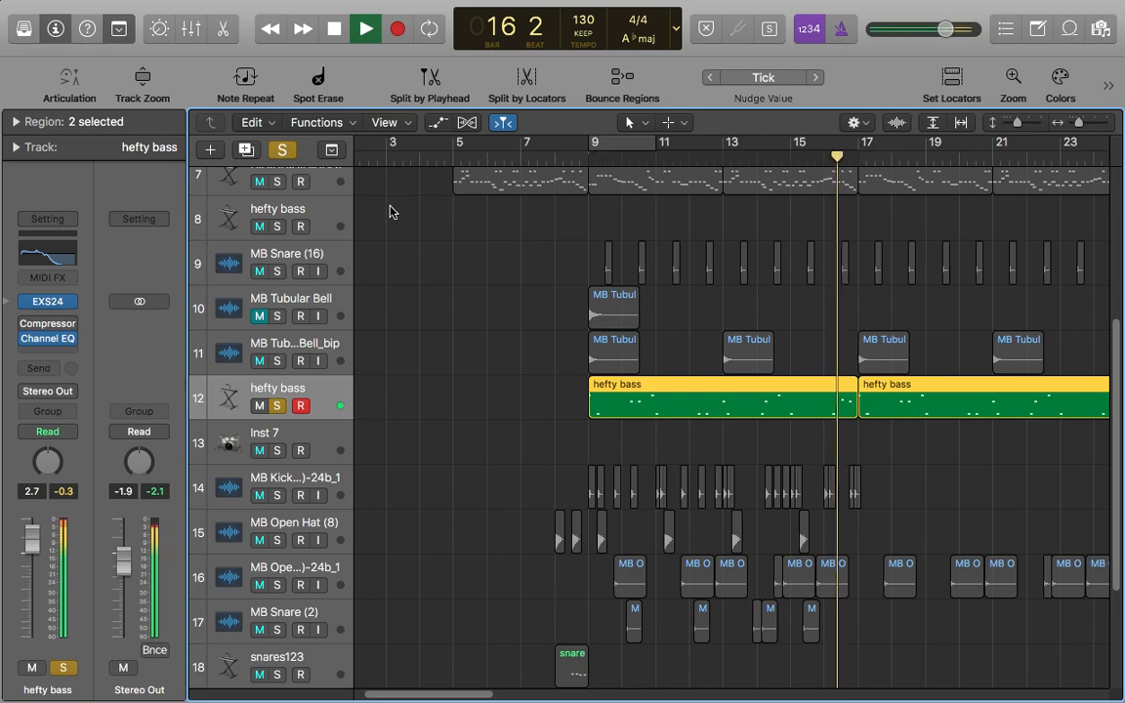
key(space)
- Add both tubular bell tracks, MB Snare (16), the HIHIHHIHIHIHHAT track and the bounced Romantic Piano on track 5 to the solo
scroll(359, 279, up, 4)
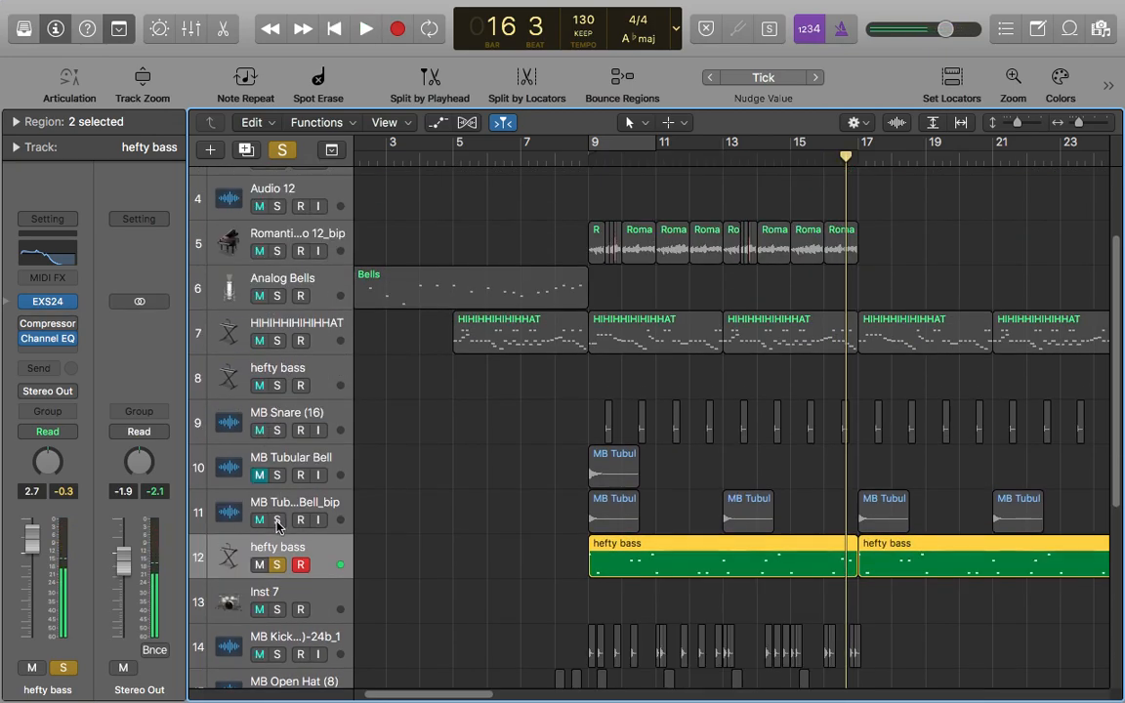
click(279, 520)
click(278, 476)
click(278, 430)
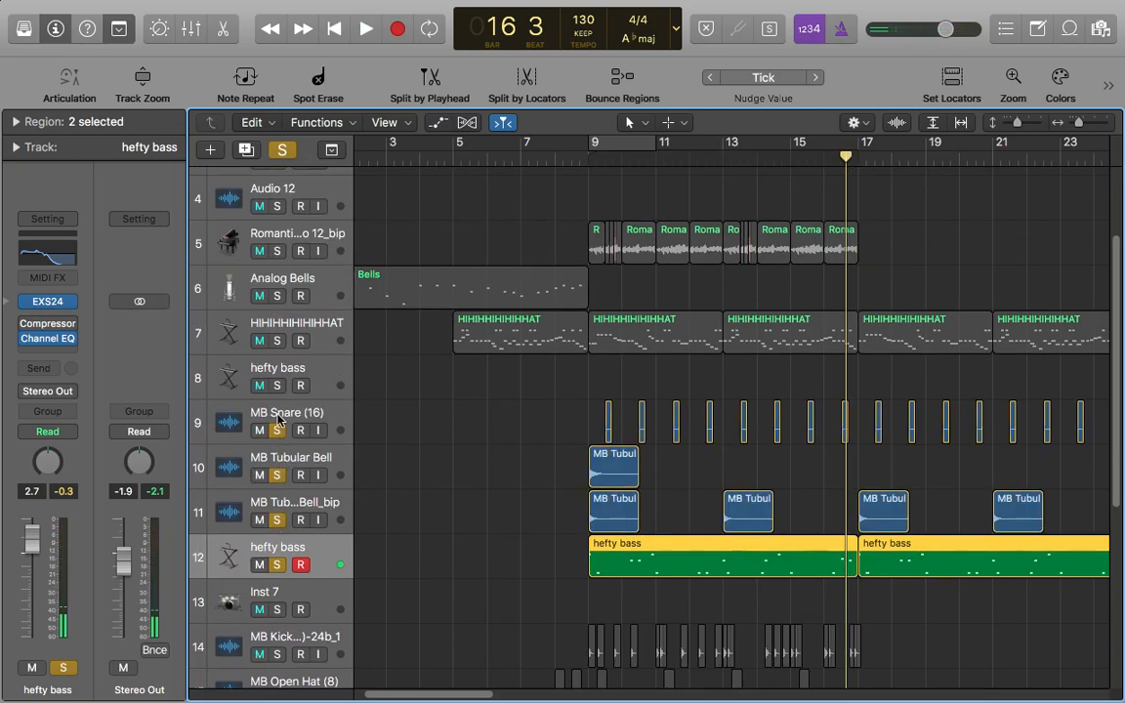
click(277, 341)
click(278, 251)
- Play the soloed piano, hi-hat, snare, bells and bass together from bar 9 to bar 15
click(593, 144)
key(space)
scroll(547, 322, down, 2)
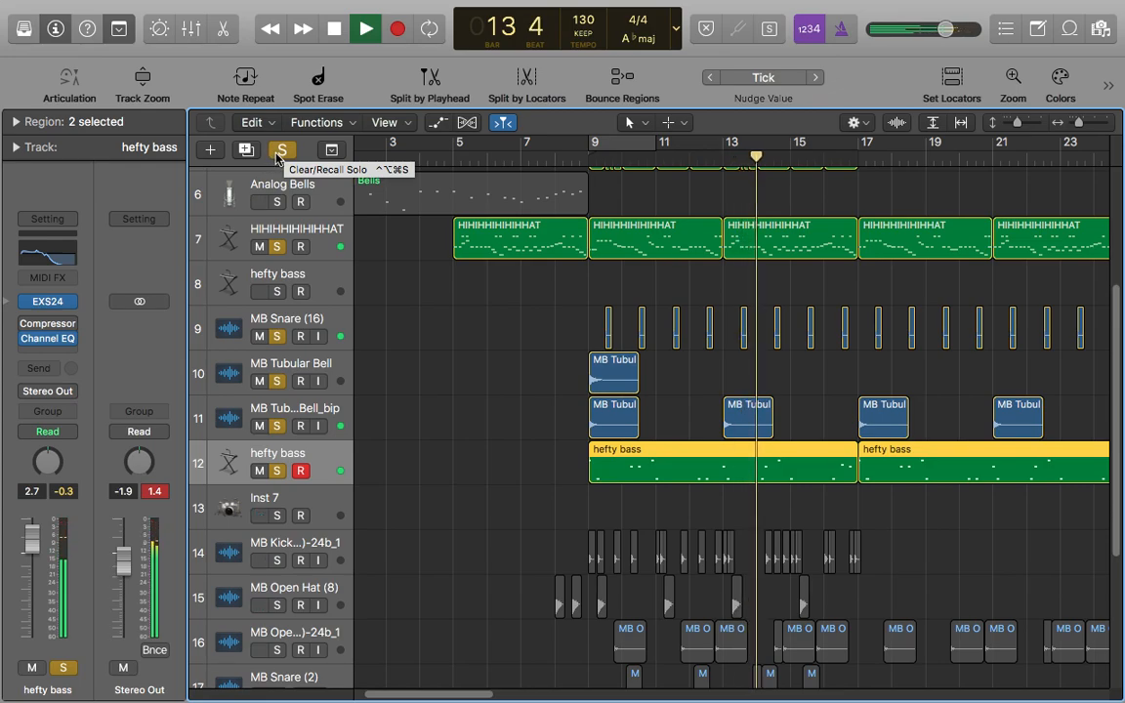
key(space)
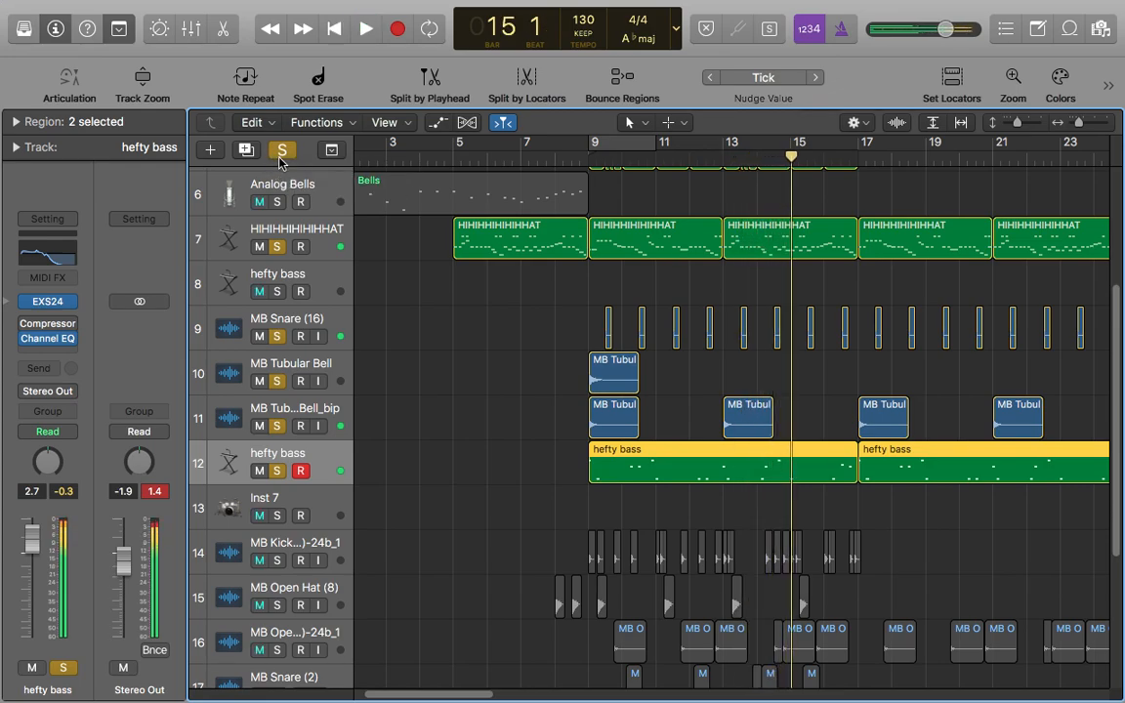
- Clear all solos, solo and select only the MB Kick track (track 14), and return the playhead to bar 9
click(280, 151)
click(483, 449)
scroll(422, 452, down, 5)
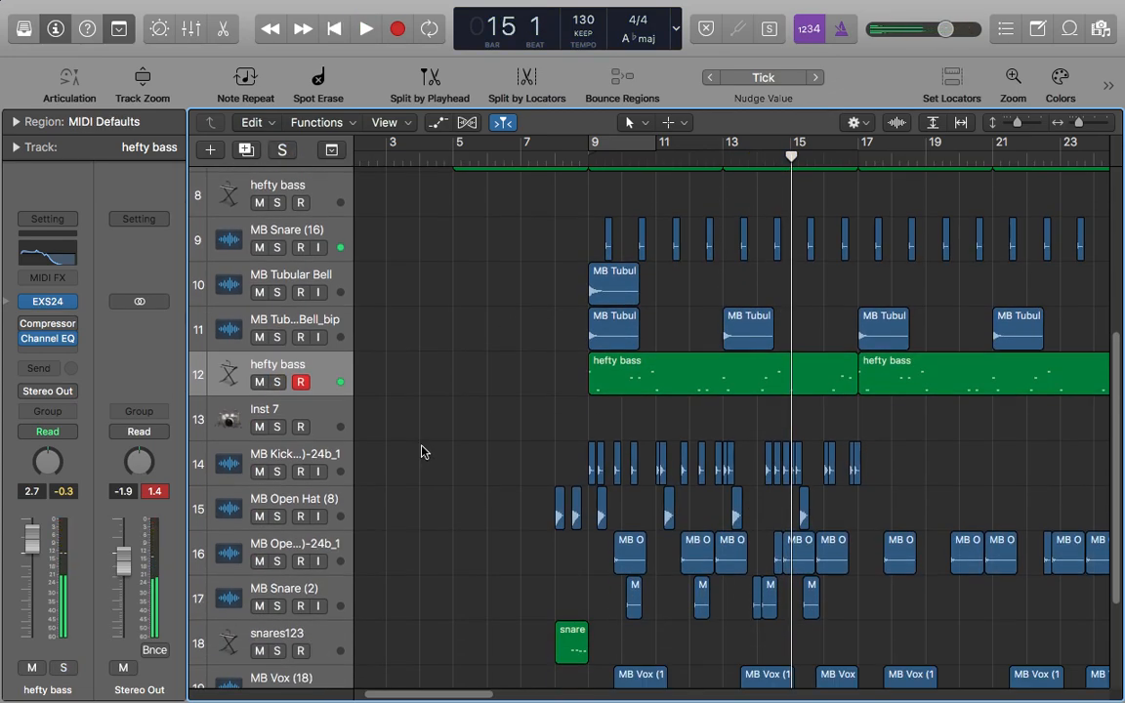
click(282, 360)
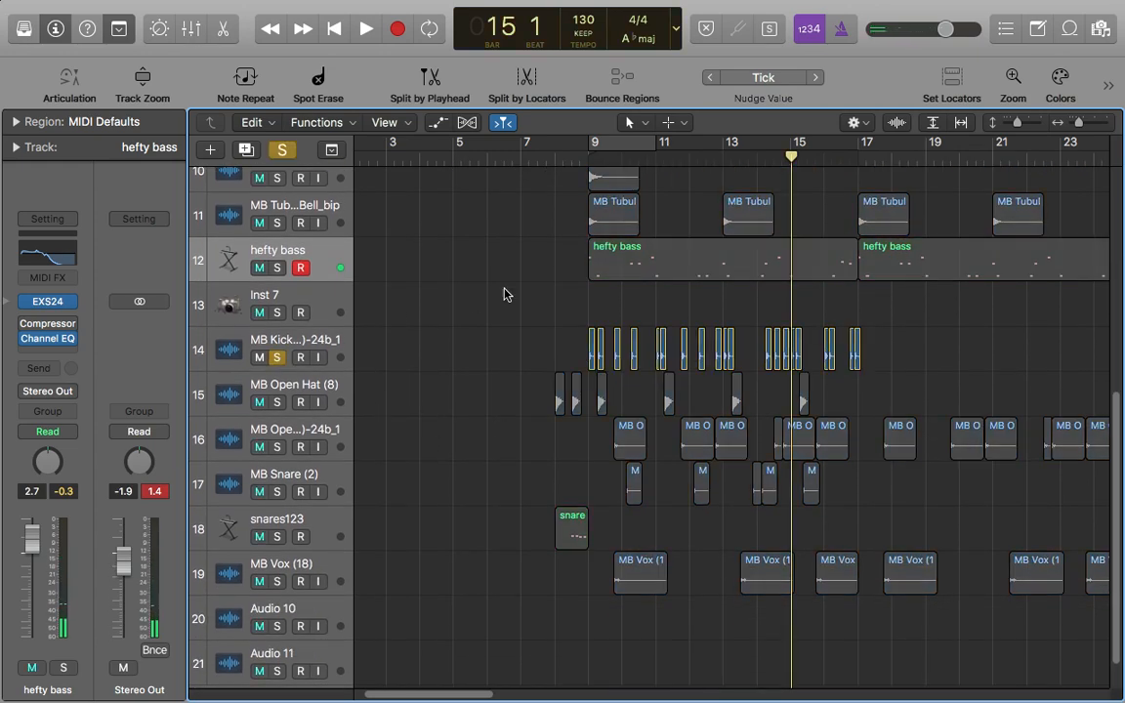
click(596, 156)
click(288, 337)
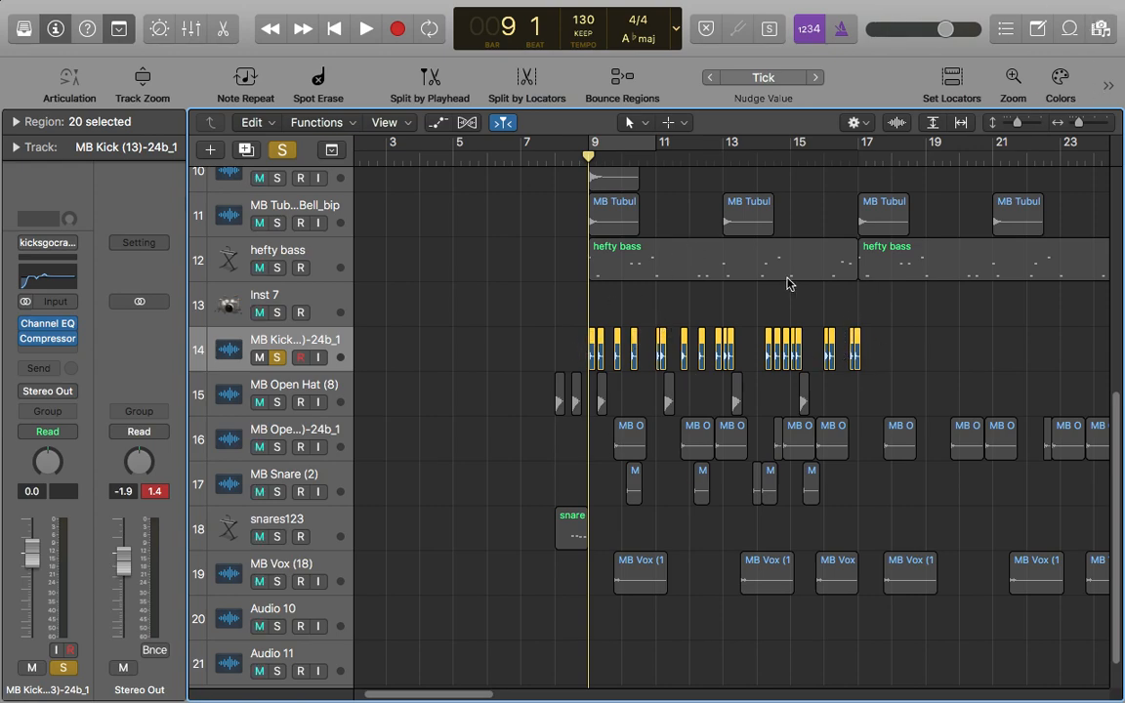
- Add MB Snare (16), the HIHIHHIHIHIHHAT track and the hefty bass on track 12 to the kick solo
drag(1079, 123, 1088, 117)
drag(415, 697, 418, 691)
scroll(444, 539, up, 6)
scroll(443, 538, up, 3)
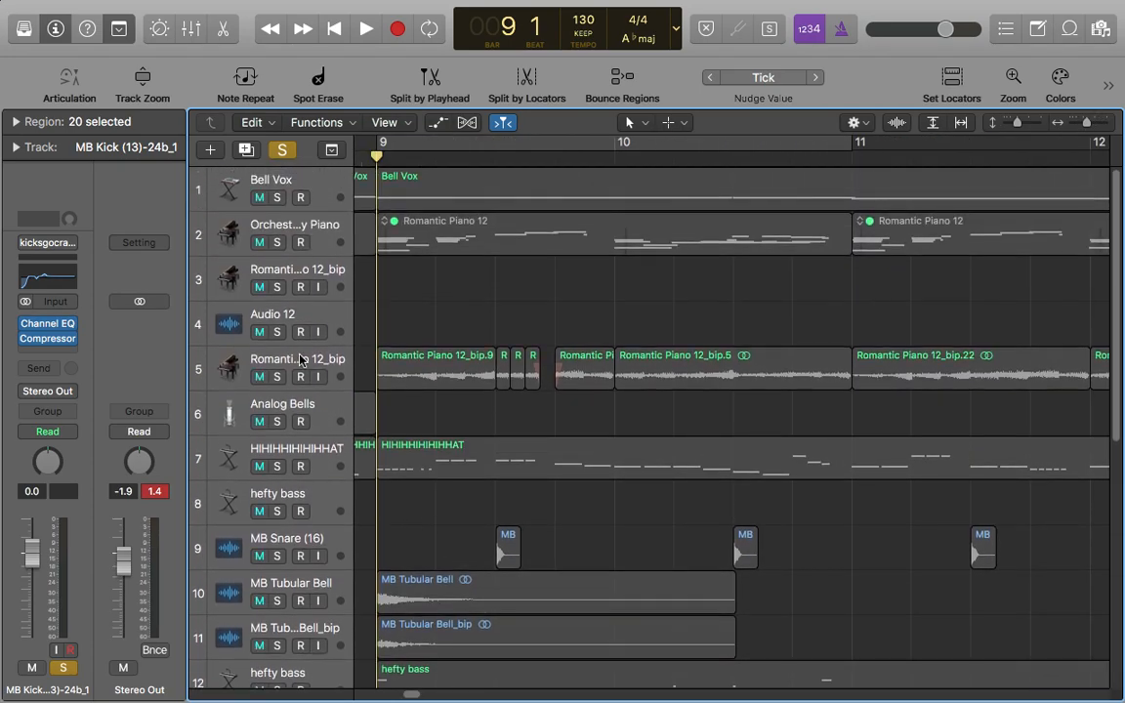
click(277, 556)
click(276, 466)
scroll(323, 538, down, 5)
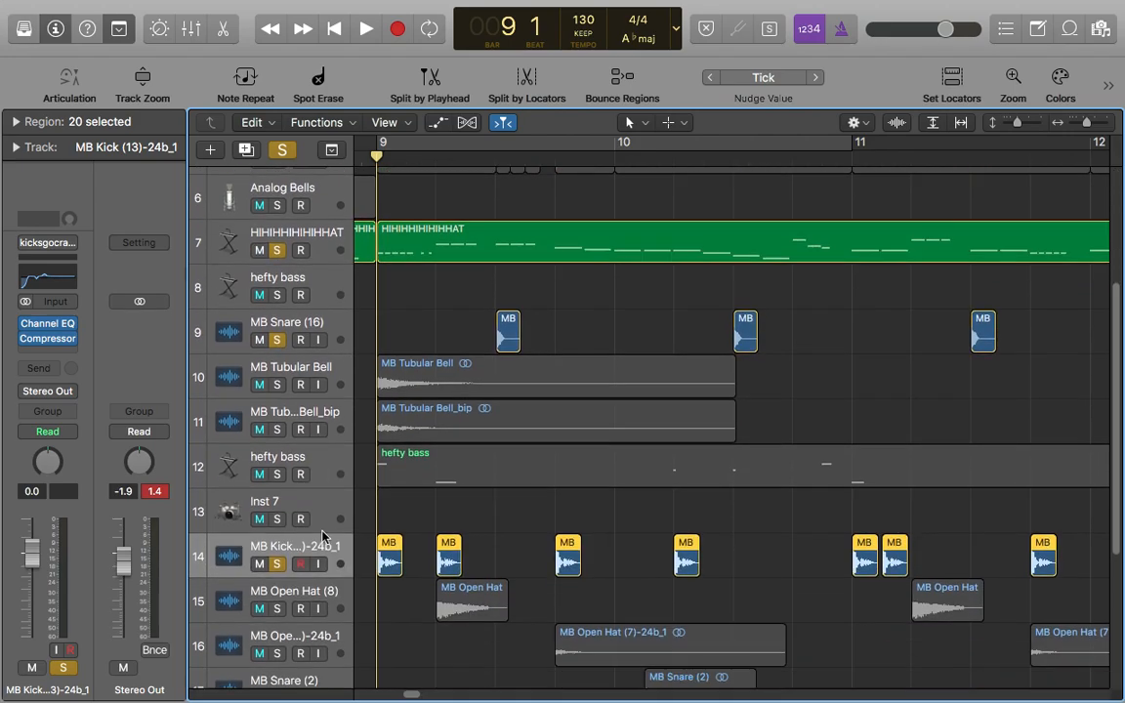
click(277, 475)
- Play the soloed kick, snare, hi-hat and bass from bar 9 to bar 10, and deselect the kick regions
key(space)
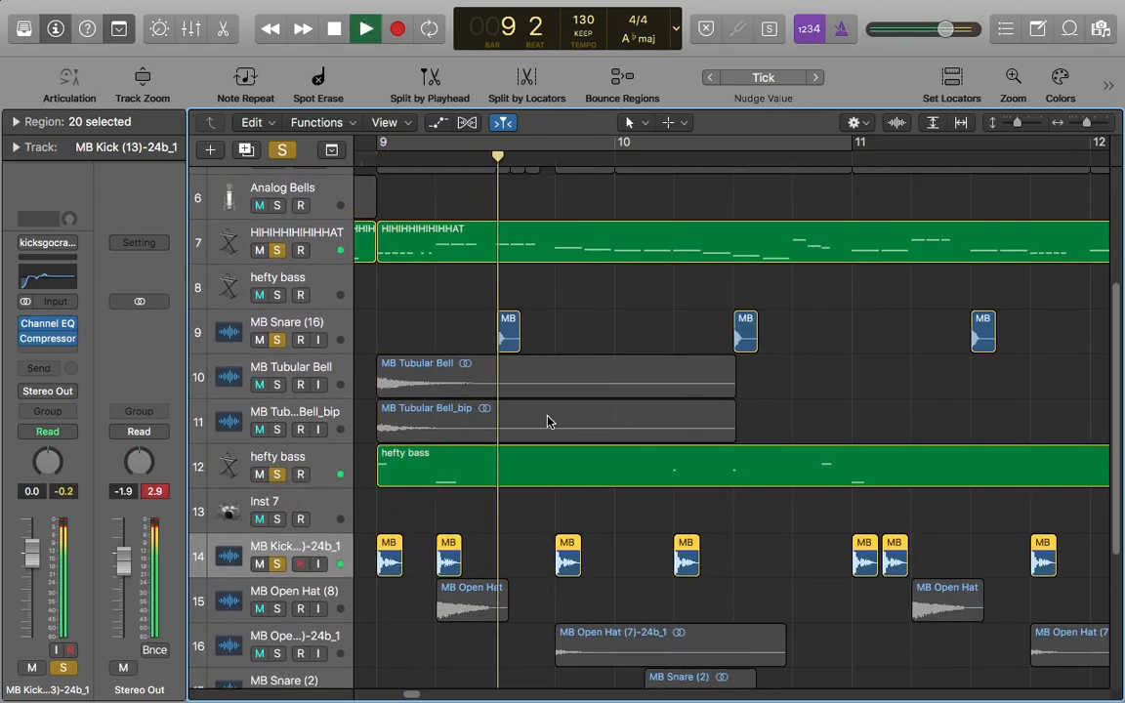
key(space)
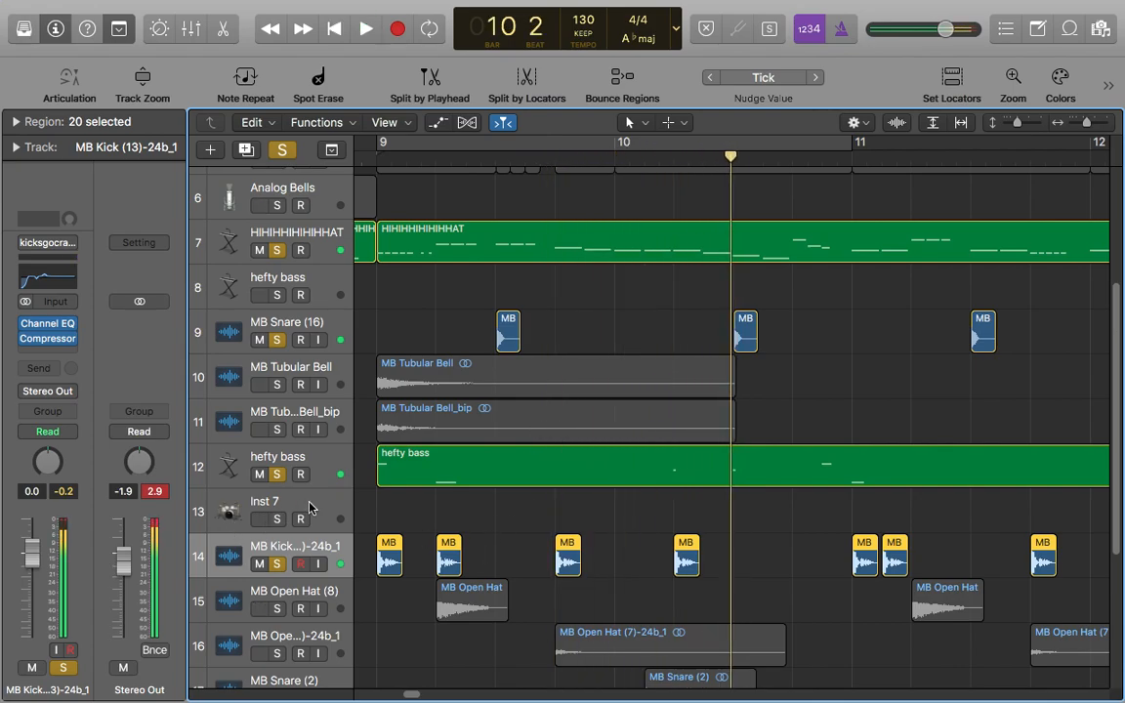
click(494, 494)
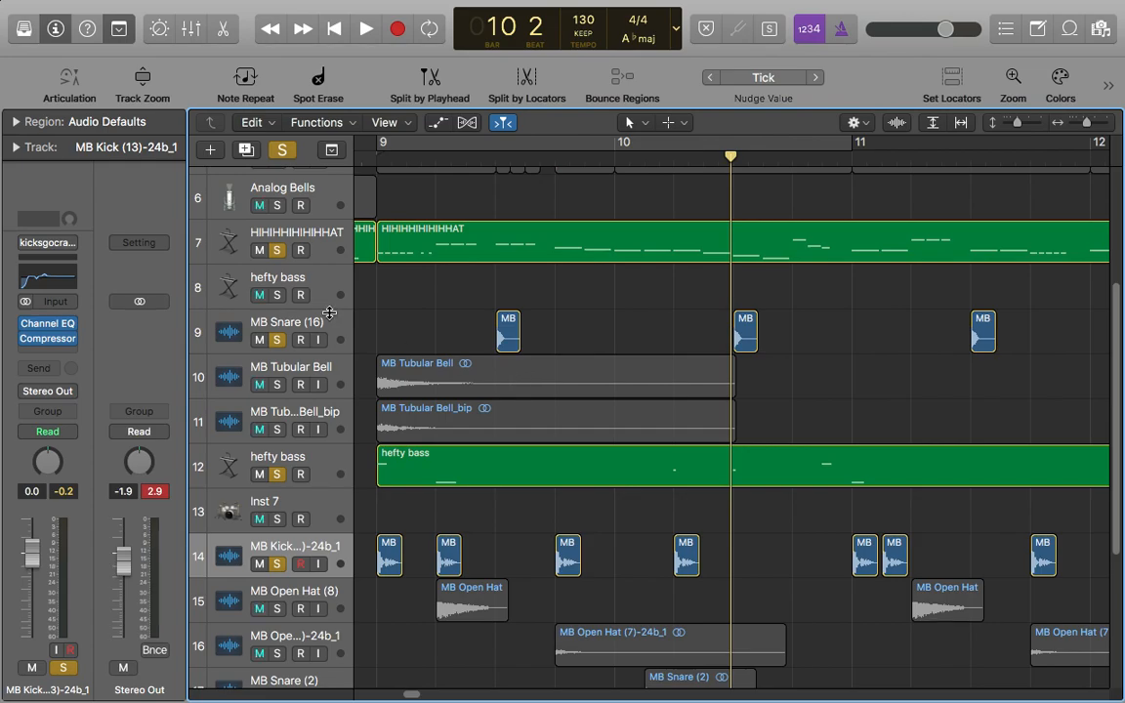
- Replay the soloed kick, snare, hi-hat and bass from bar 9 to the end of bar 16
click(382, 171)
key(space)
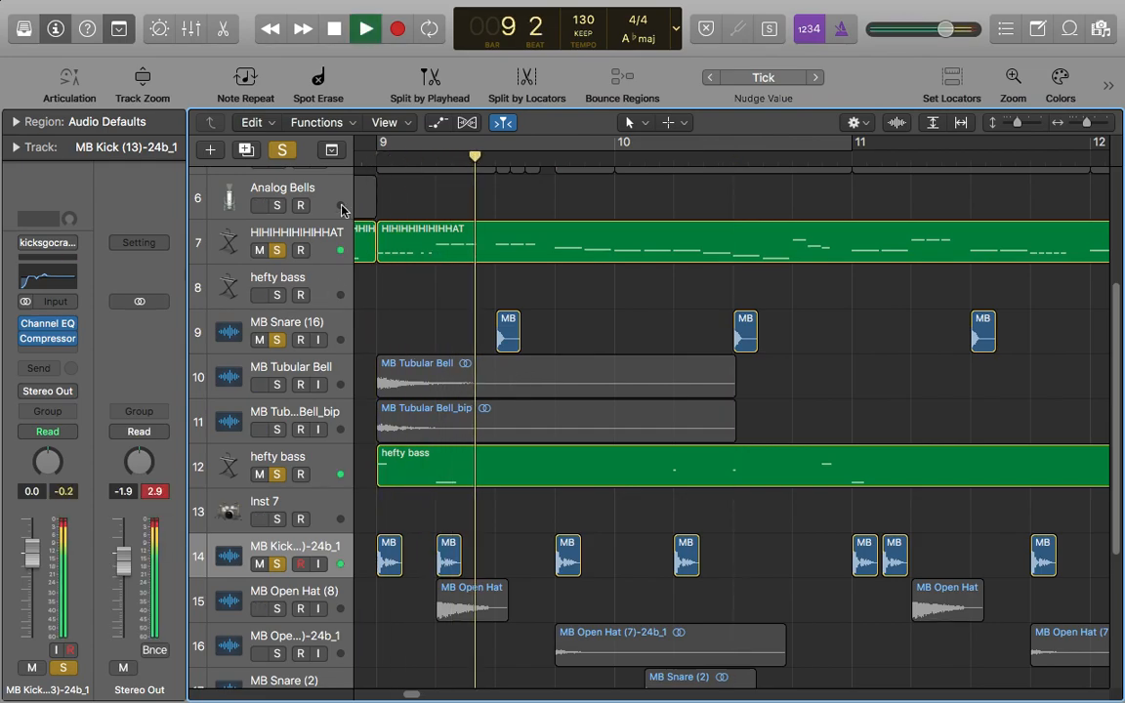
drag(1087, 124, 1083, 124)
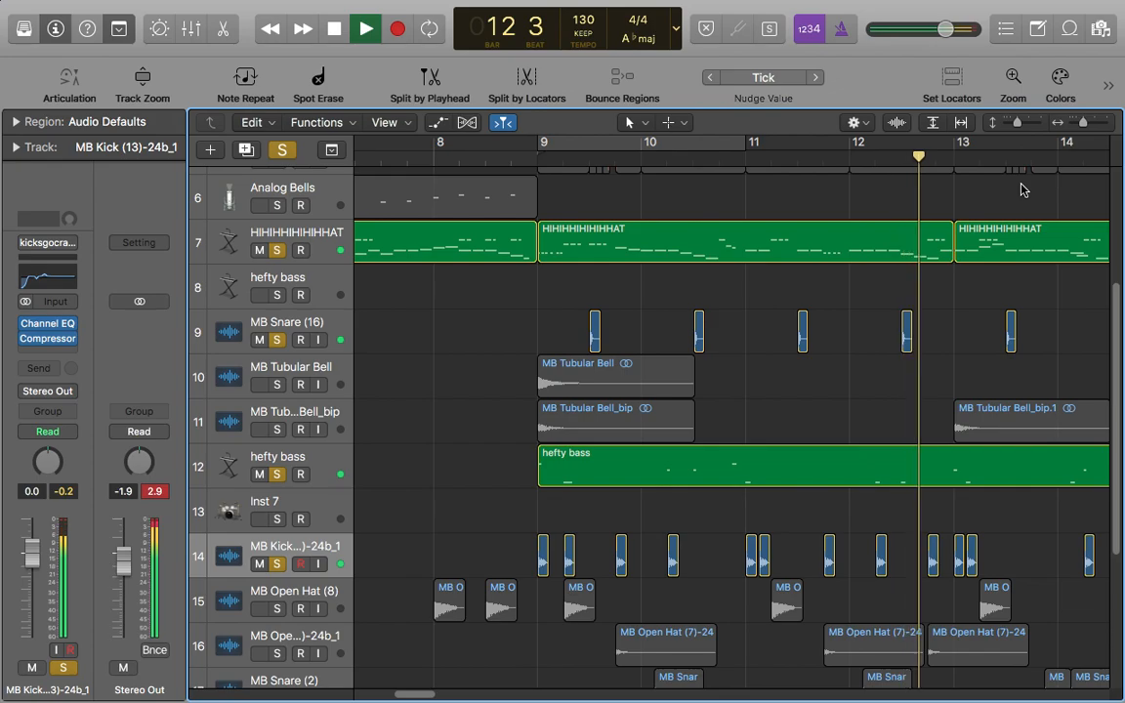
drag(1084, 124, 1081, 124)
drag(458, 695, 427, 687)
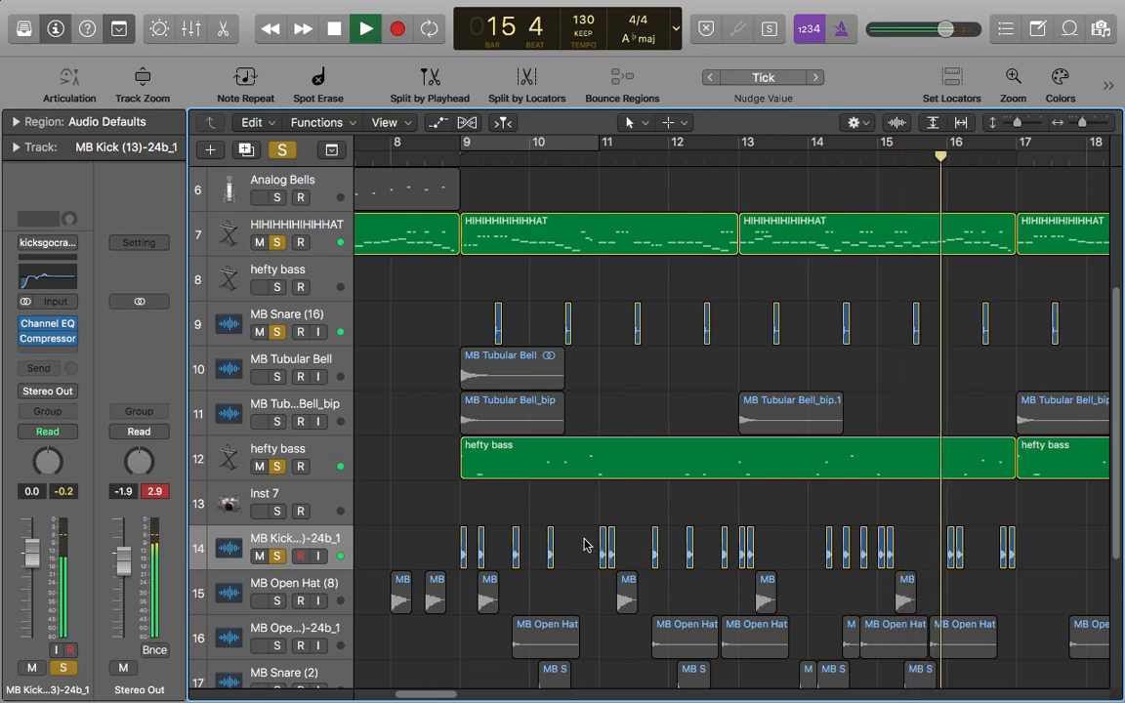
key(space)
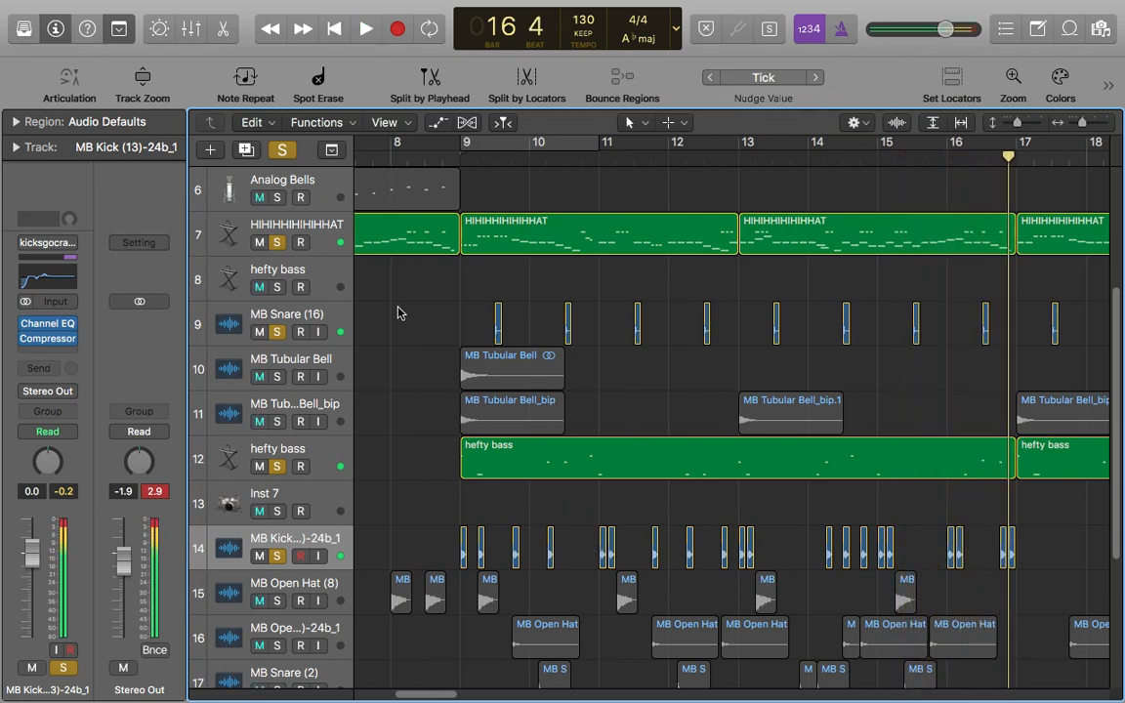
- Solo only the MB Open Hat (8) track and play it from bar 9 to bar 11
click(448, 163)
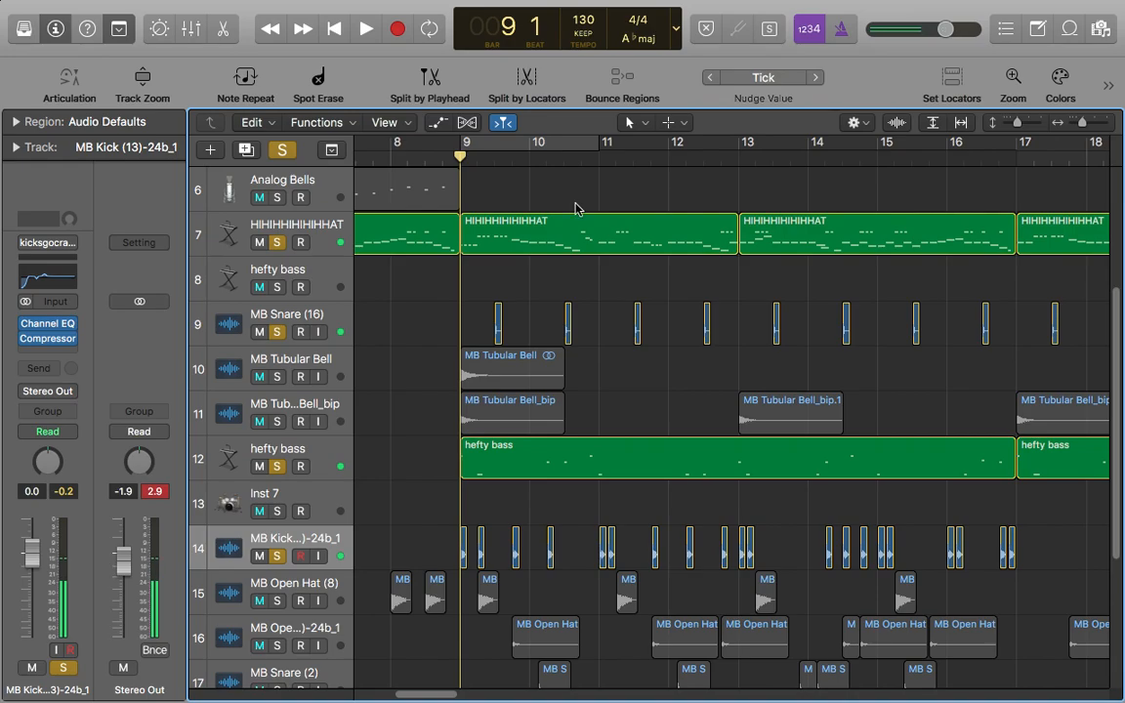
scroll(380, 520, down, 3)
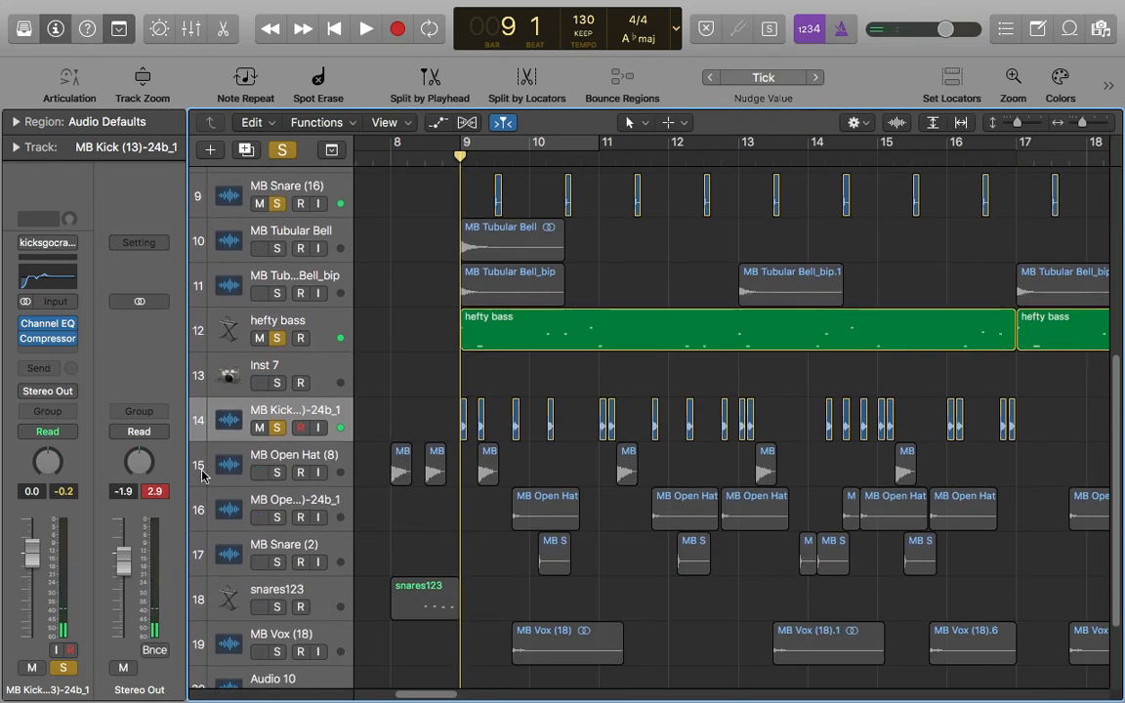
alt+click(277, 472)
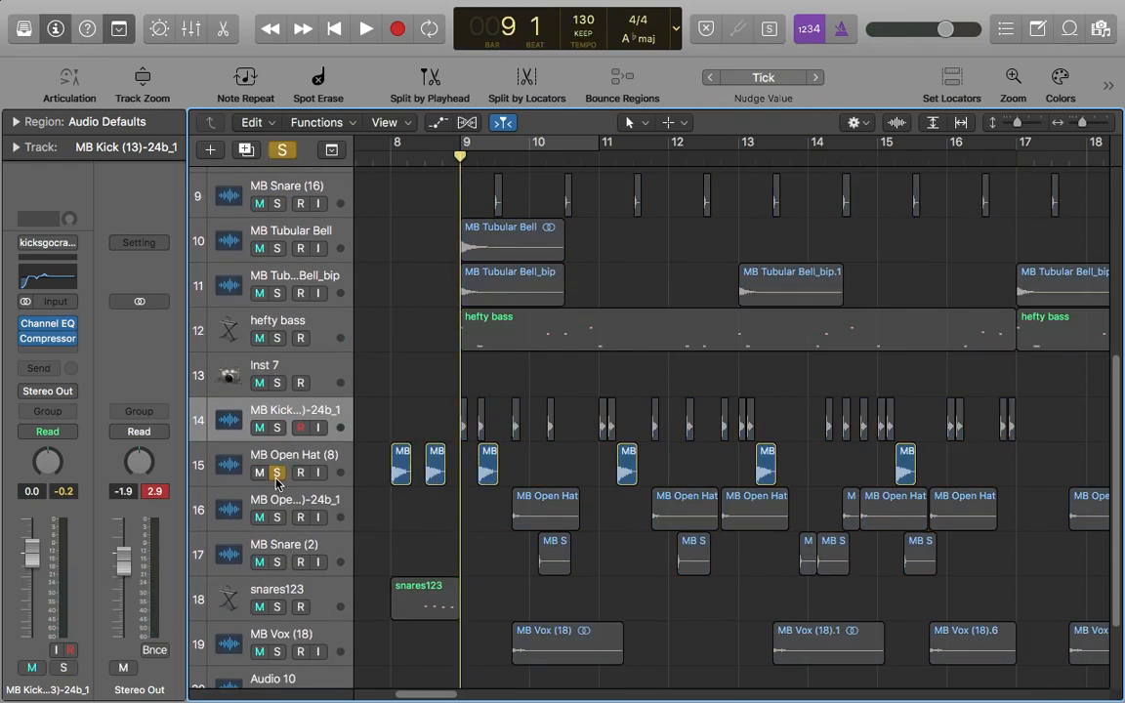
click(320, 465)
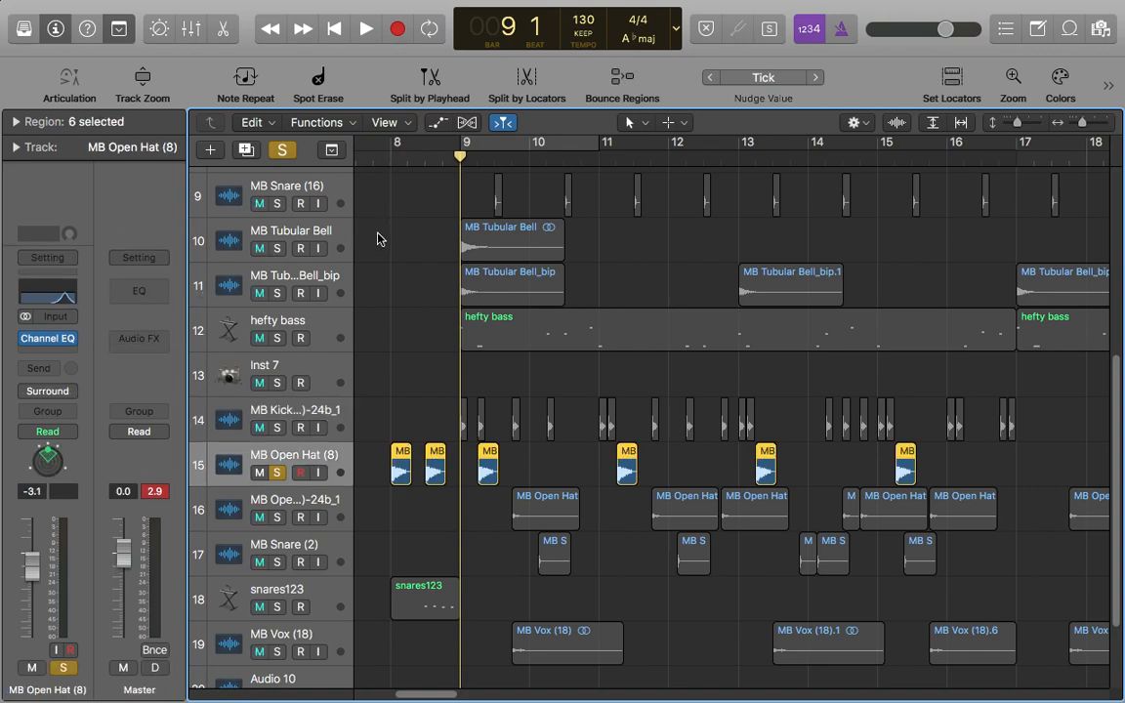
key(space)
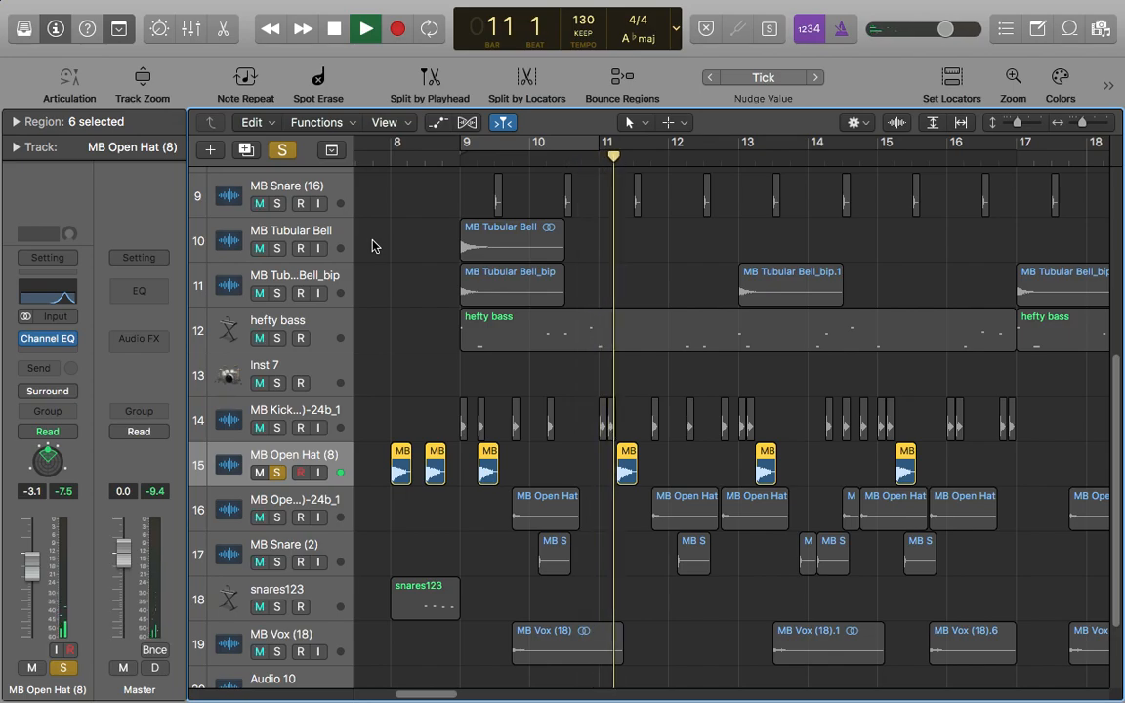
key(space)
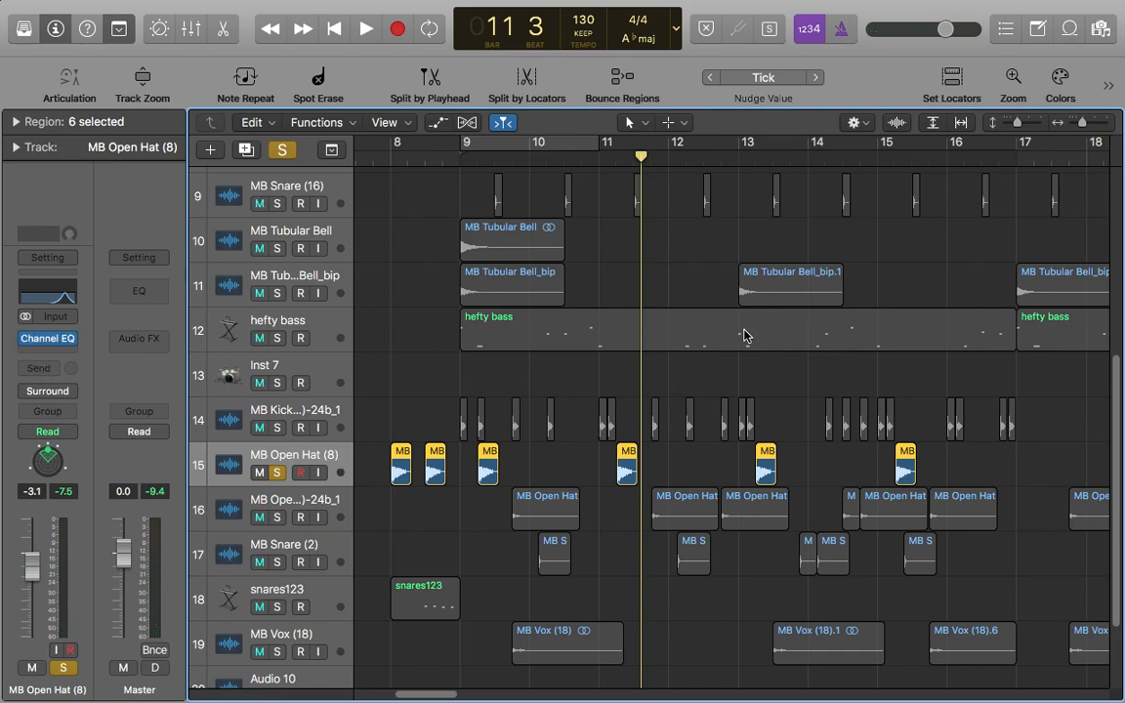
- Clear the solo, solo the MB Open Hat (7)-24b_1 track on track 16, and play it from just before bar 10
scroll(749, 365, up, 7)
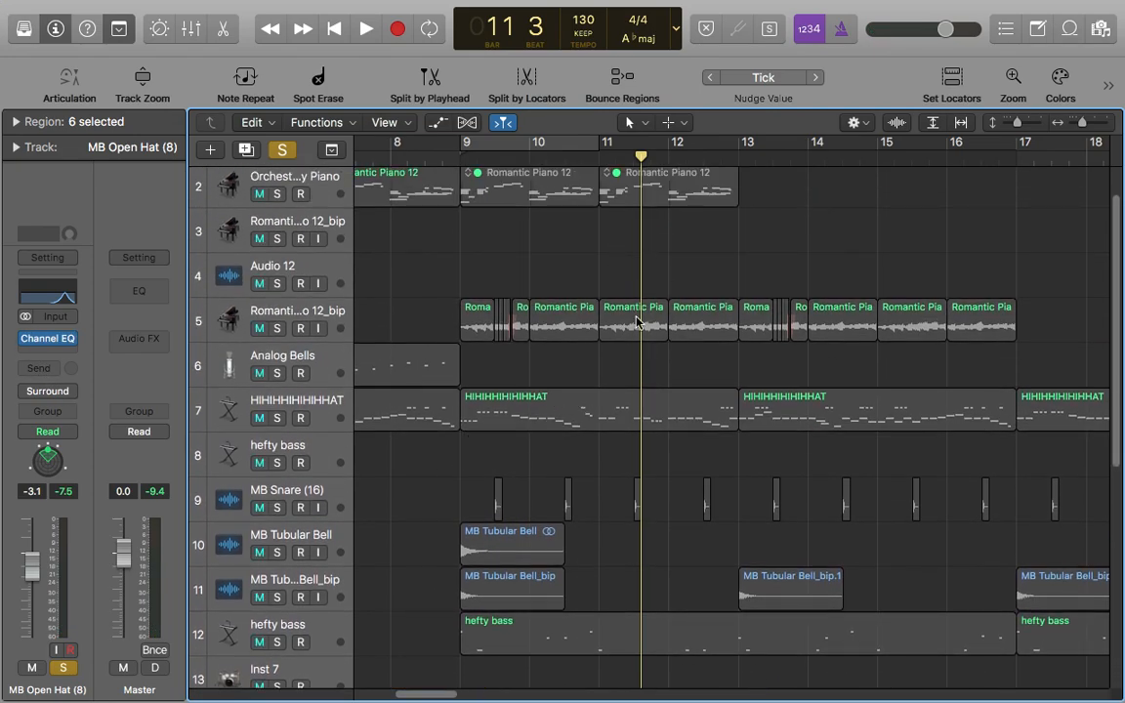
scroll(468, 440, down, 8)
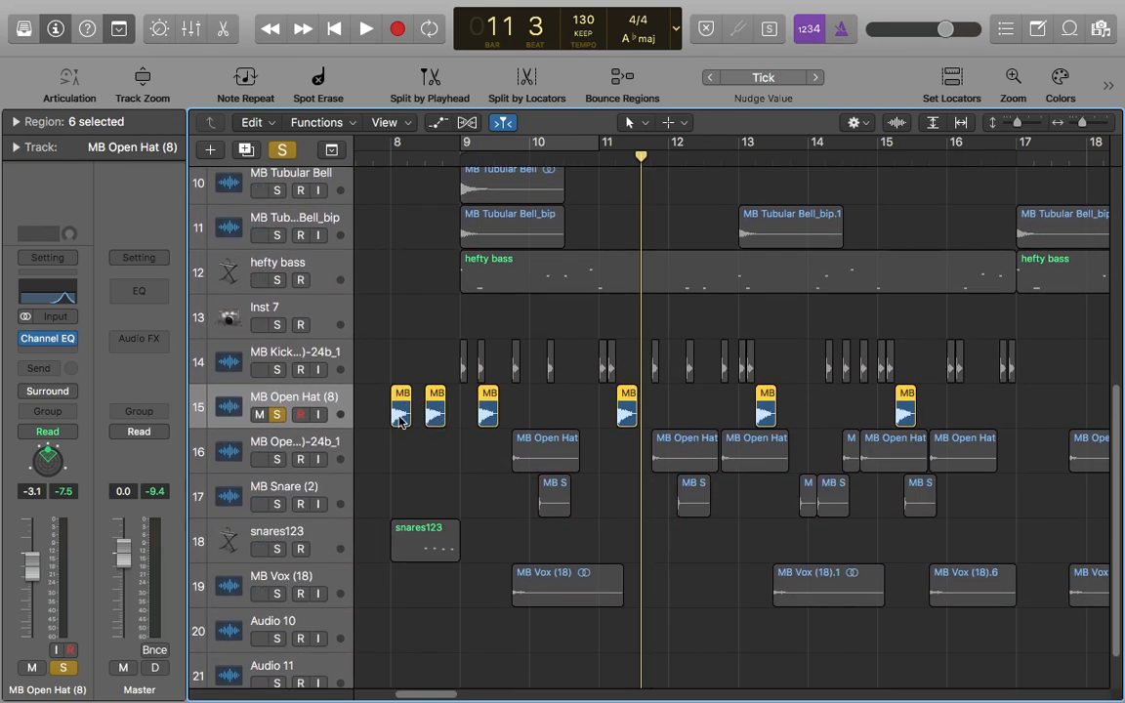
click(284, 149)
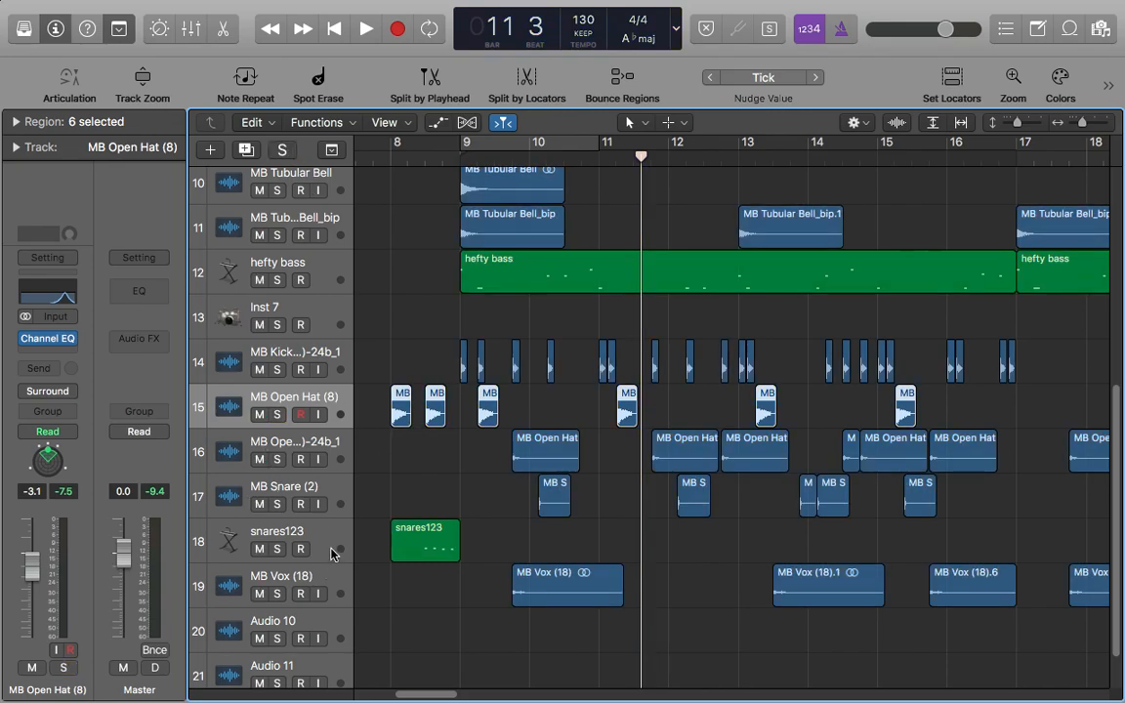
click(276, 459)
click(518, 156)
key(space)
key(space)
- Solo the MB Kick track and both open hat tracks (tracks 14 to 16) together, leaving cycle mode off
click(282, 150)
click(484, 145)
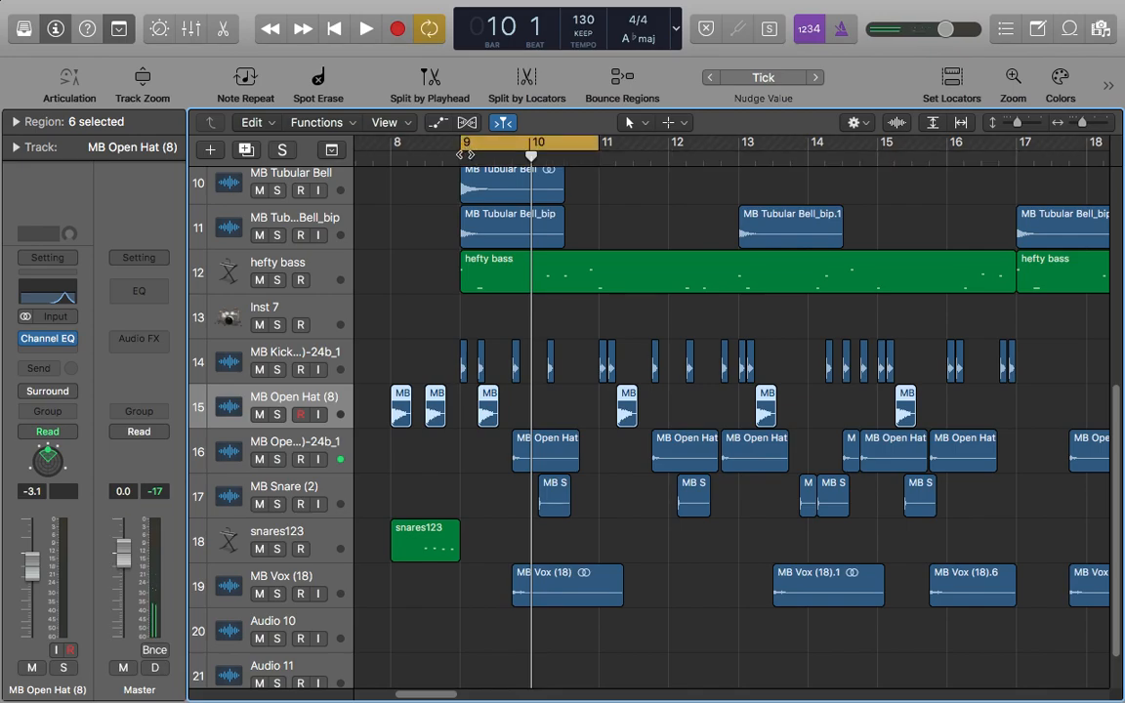
click(479, 144)
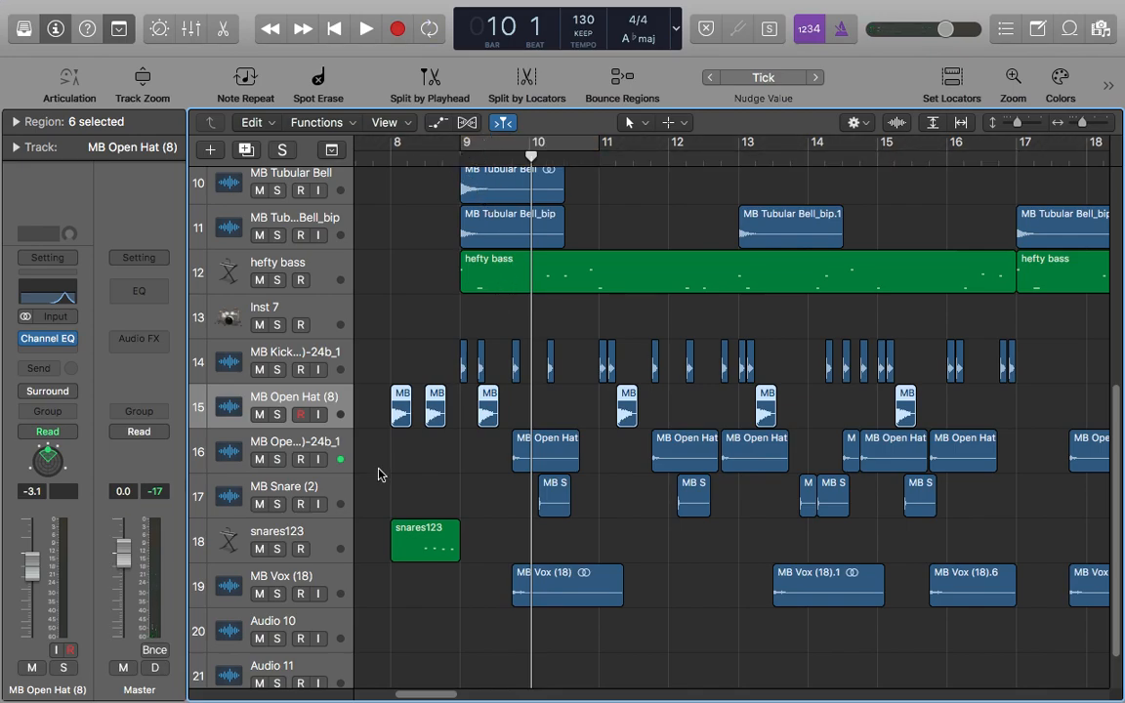
click(277, 414)
click(277, 369)
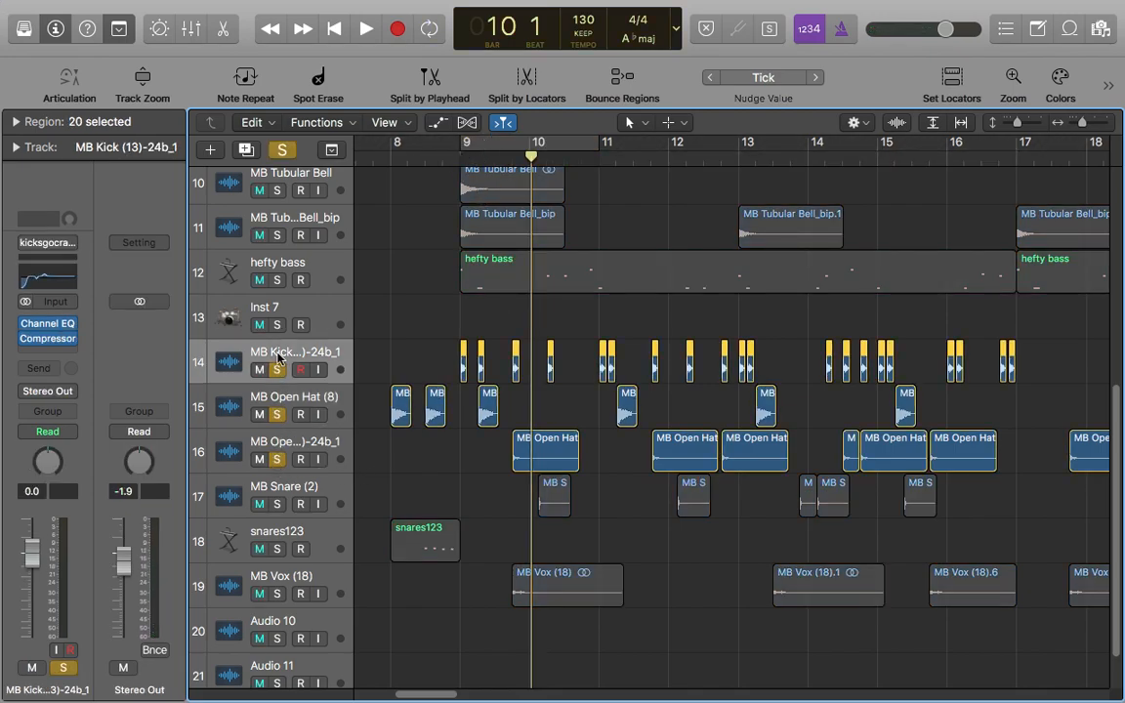
- Add the hefty bass track (track 12) to the soloed kick and open hats, and play them from bar 9
click(277, 280)
key(space)
key(space)
click(460, 156)
key(space)
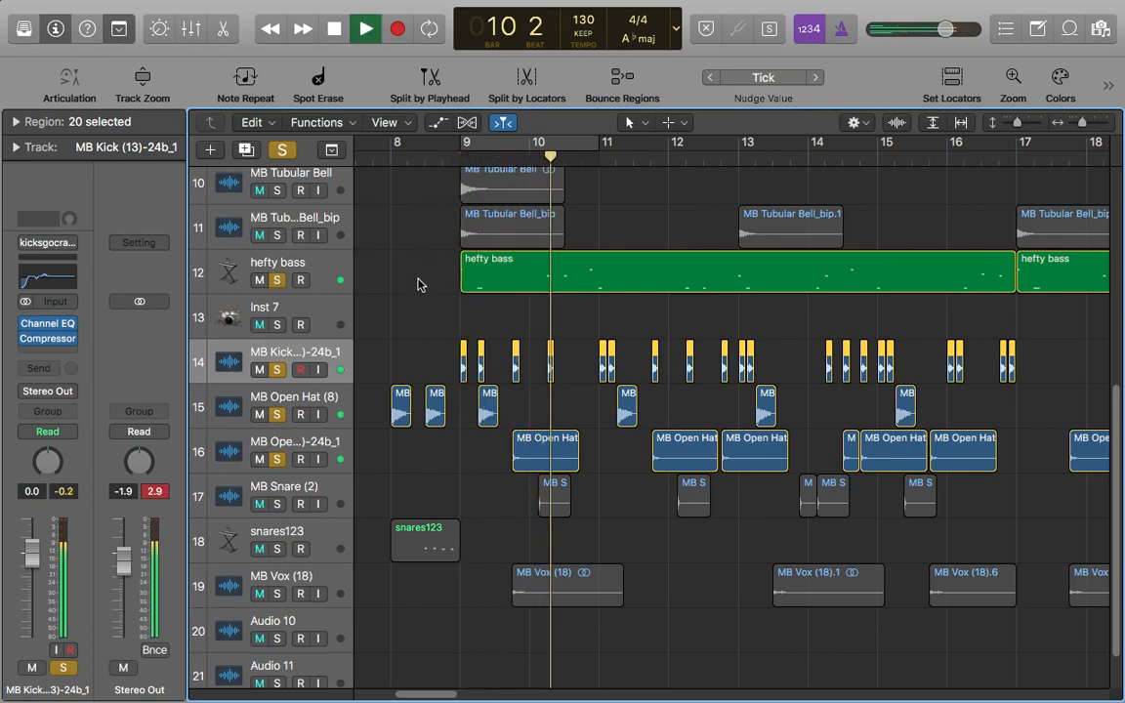
- Add the MB Snare (16) track to the soloed group during playback, and stop in bar 13
scroll(467, 399, up, 1)
scroll(467, 398, up, 3)
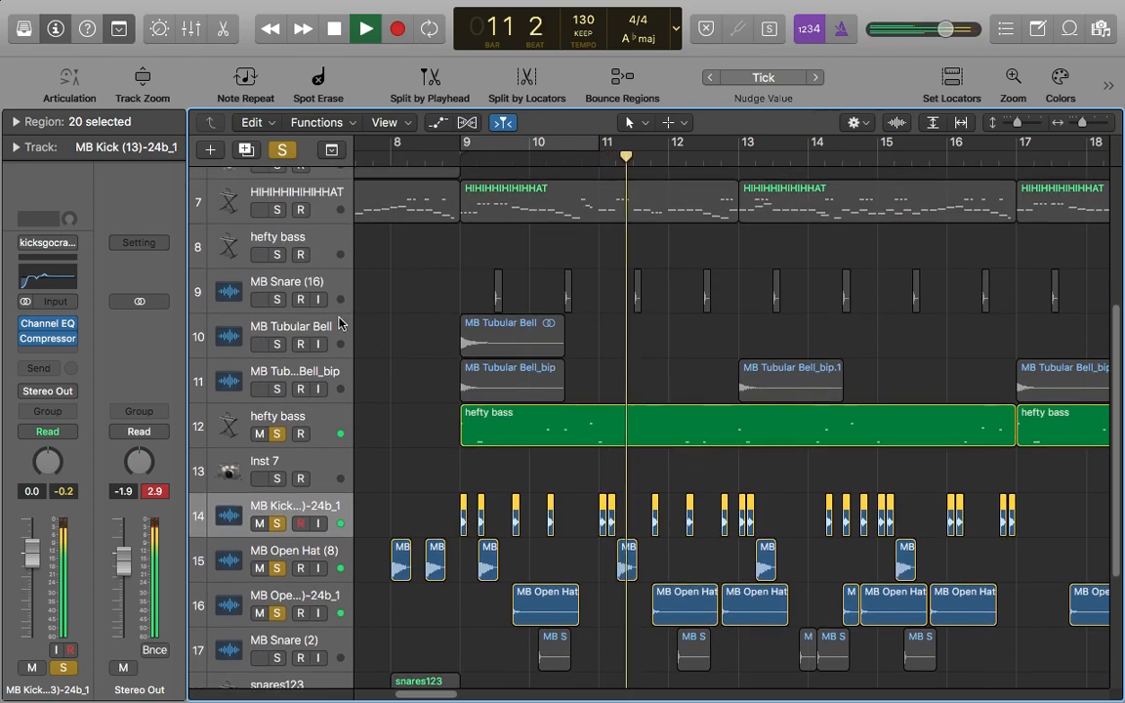
click(277, 299)
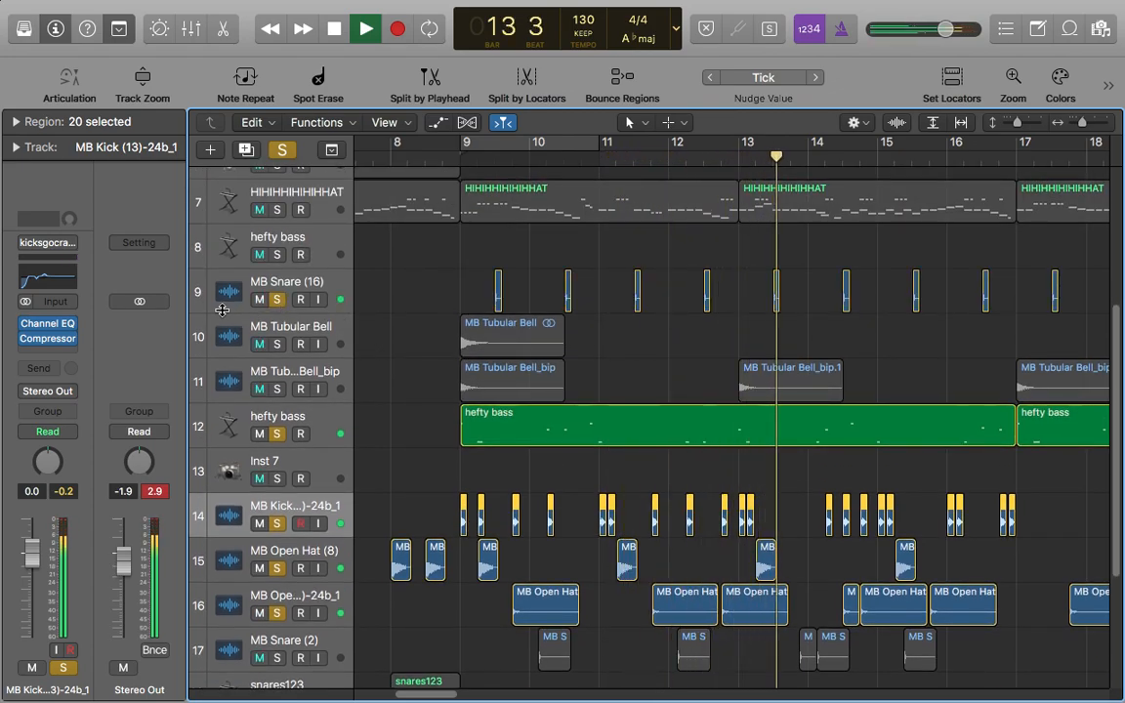
key(space)
- Clear the solo, solo only MB Snare (2) and MB Snare (16), and play them from the middle of bar 9
click(281, 149)
scroll(616, 674, down, 3)
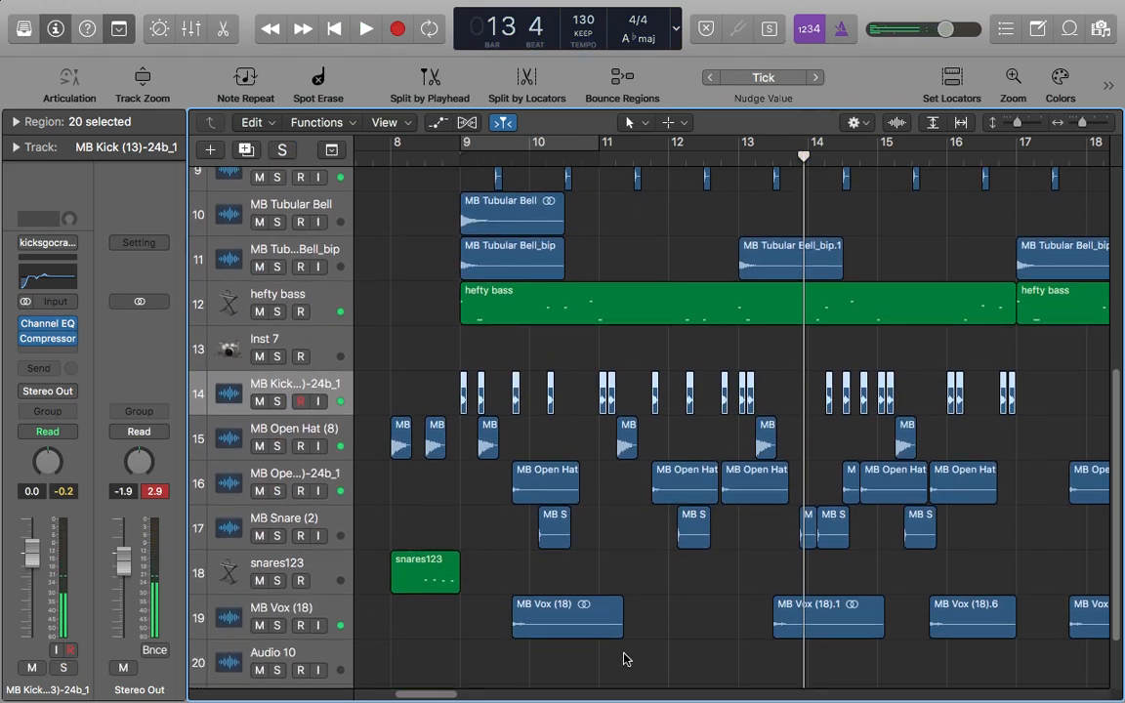
click(276, 547)
click(276, 536)
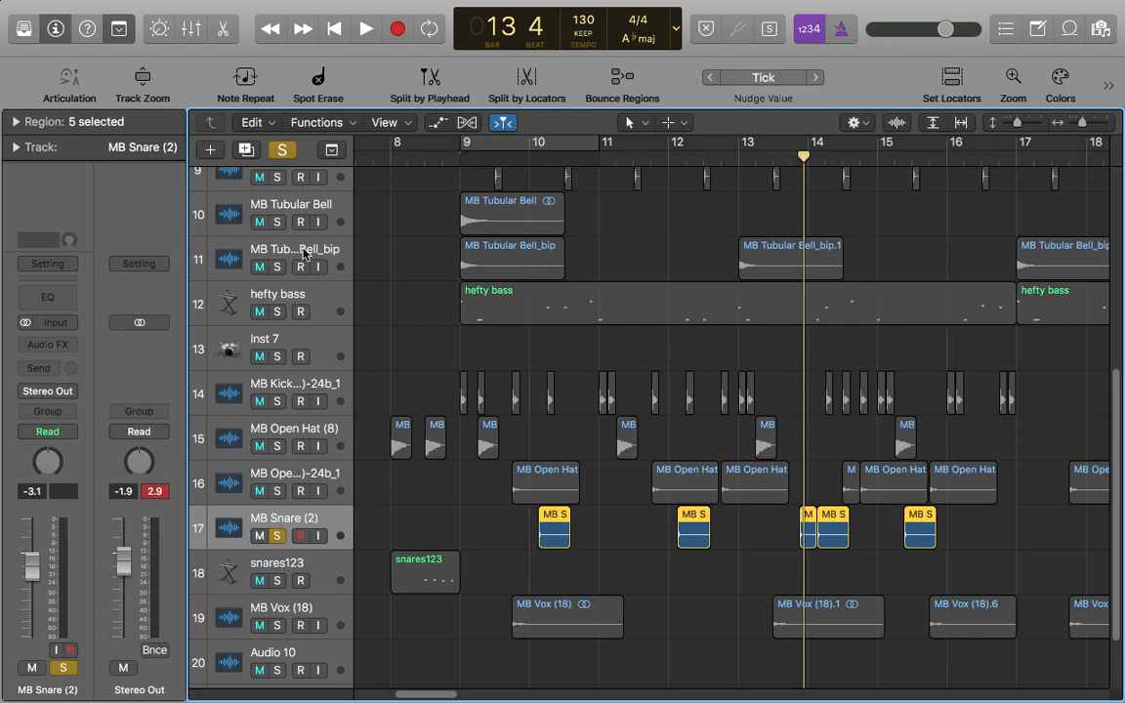
scroll(283, 387, up, 3)
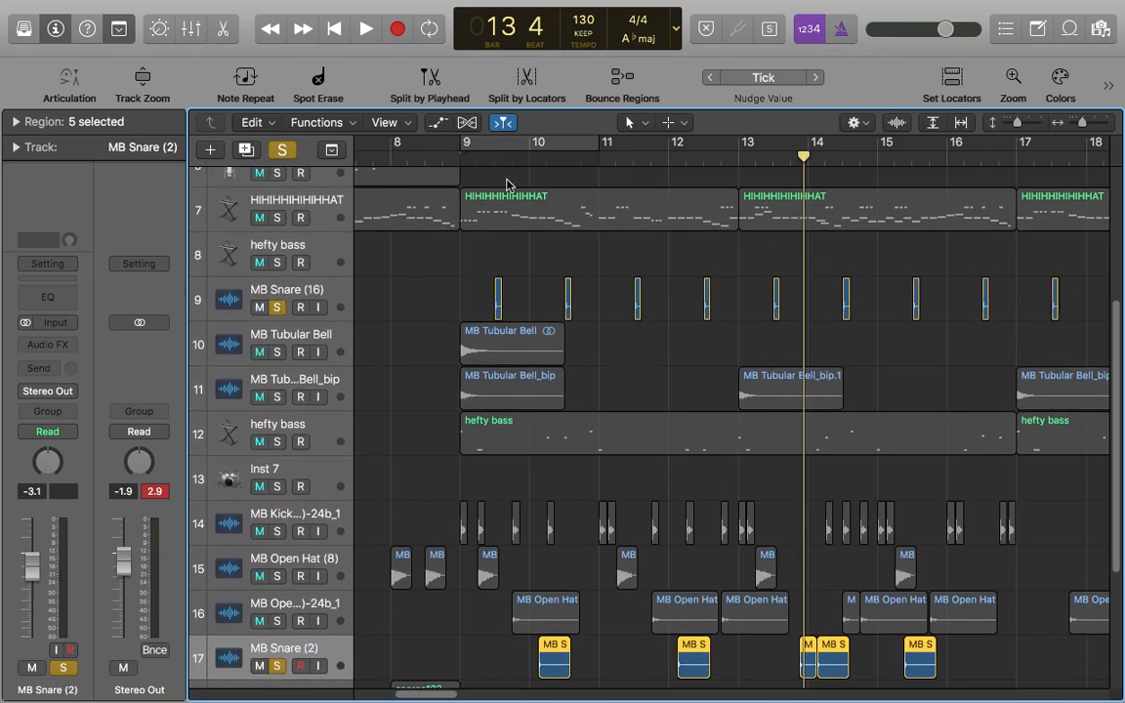
click(497, 154)
key(space)
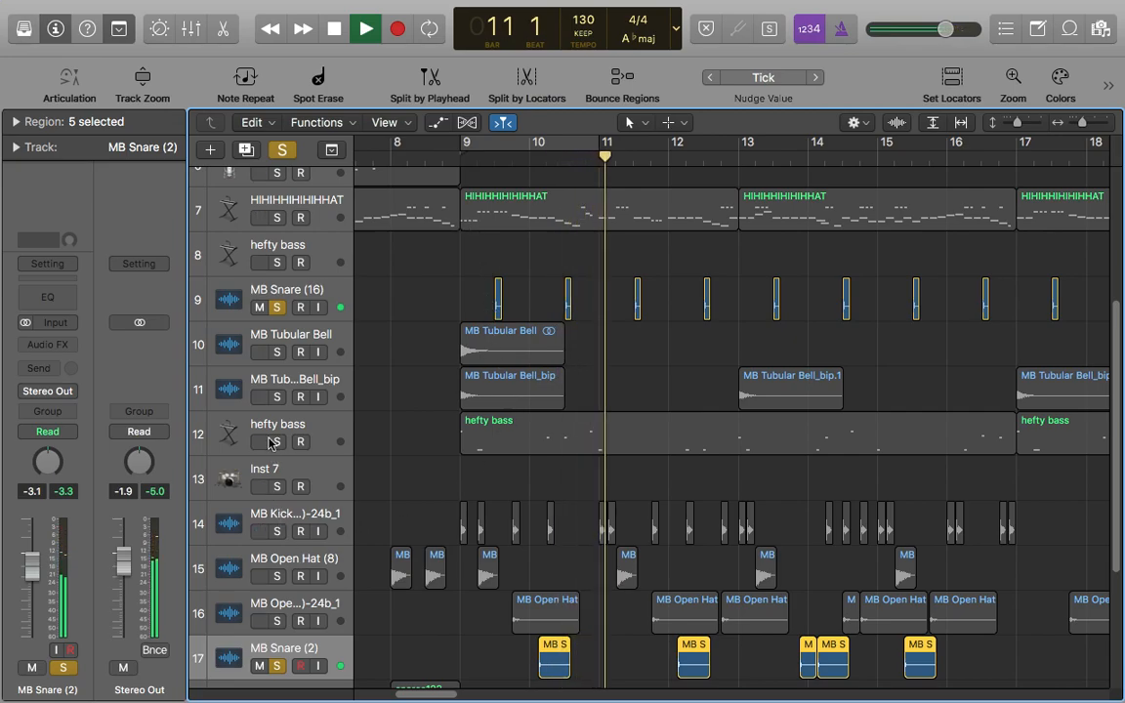
- Add the hi-hat track (track 7) to the soloed snares during playback, and stop in bar 16
click(278, 219)
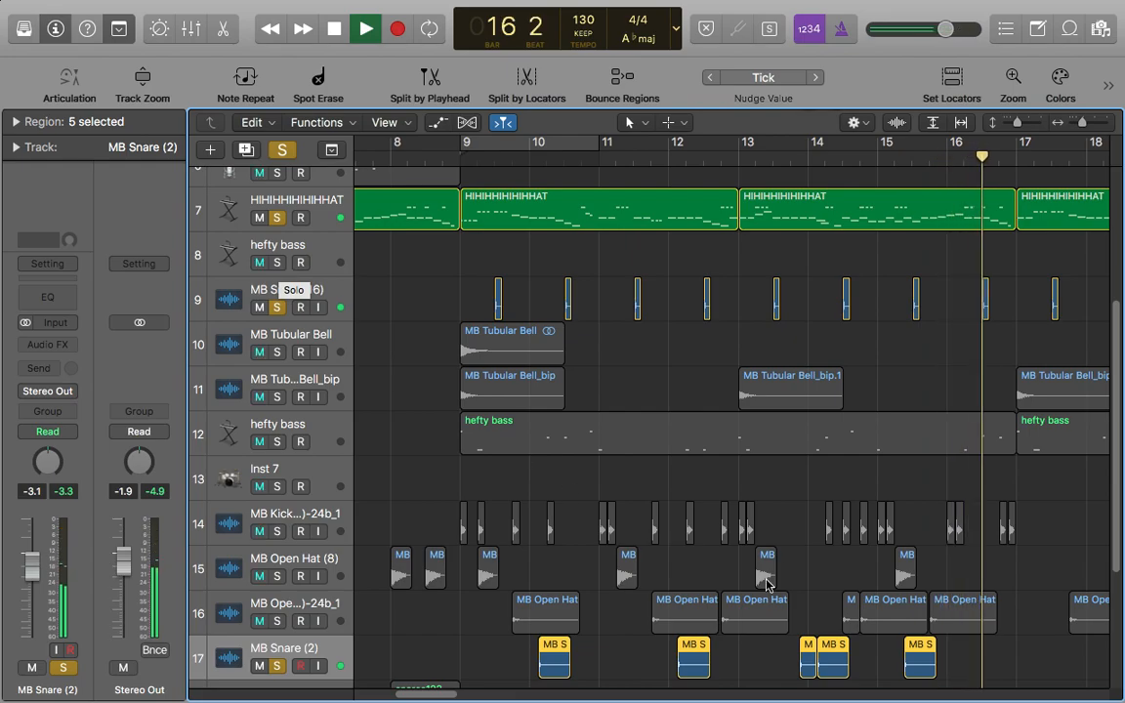
scroll(744, 518, down, 2)
key(space)
- Clear the solo, solo only the snares123 track, and play its region in bar 8
scroll(744, 518, down, 5)
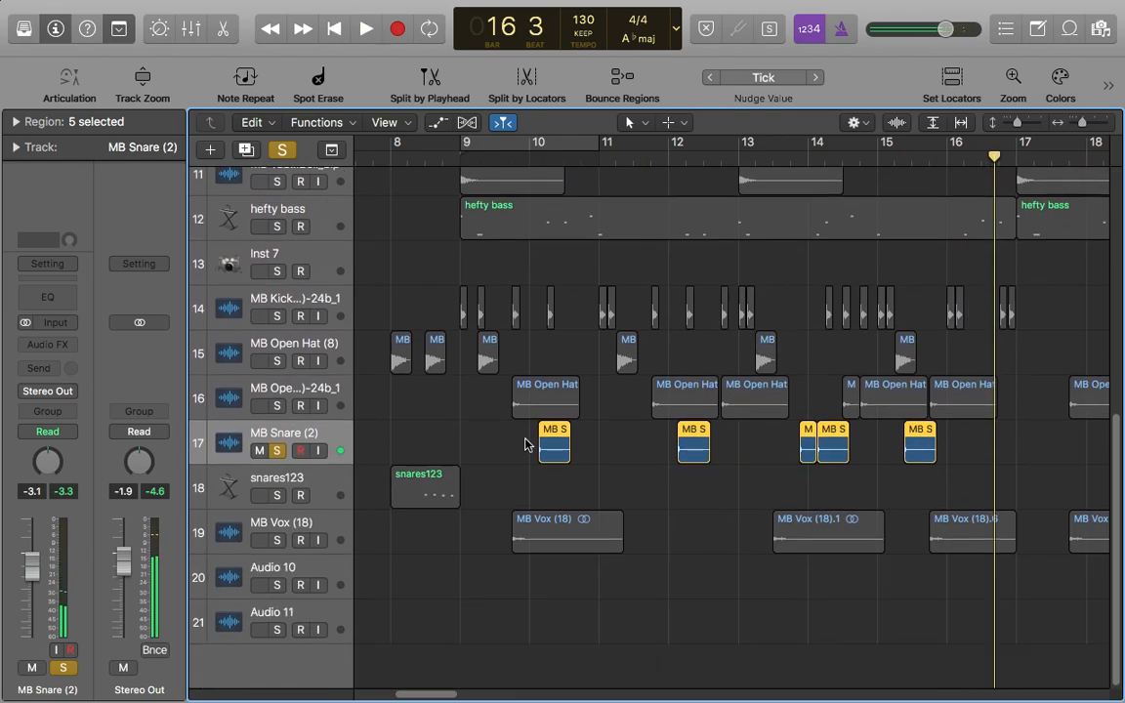
click(282, 152)
click(277, 495)
click(423, 156)
click(329, 487)
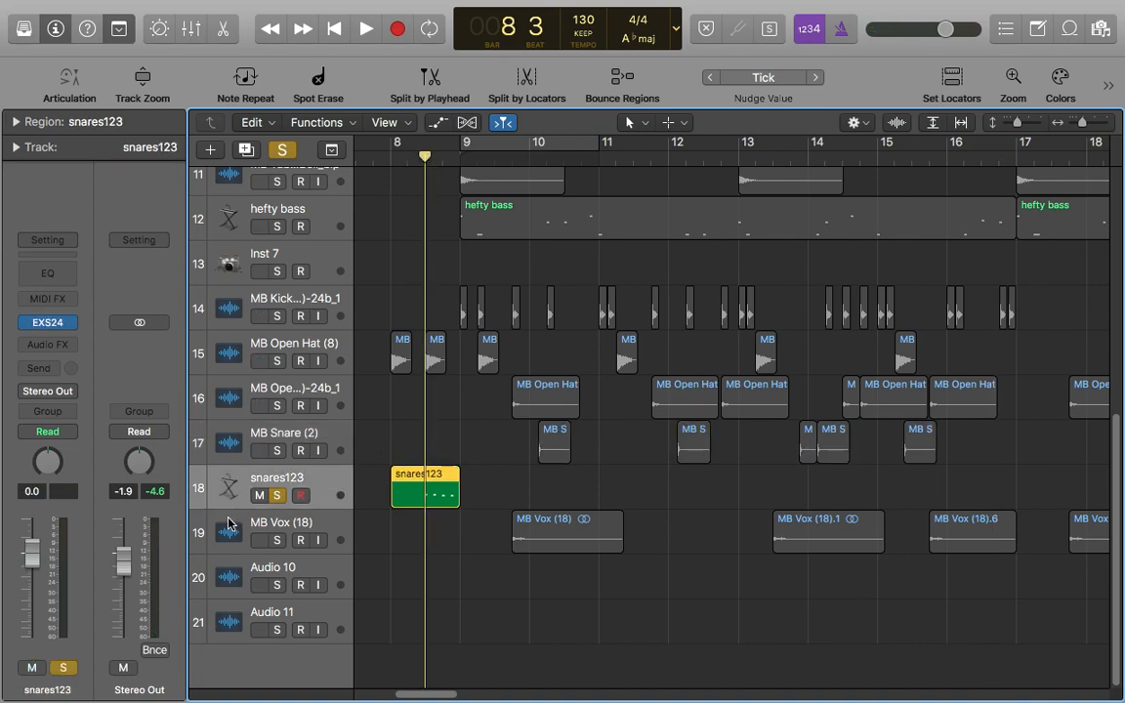
drag(426, 161, 414, 238)
key(space)
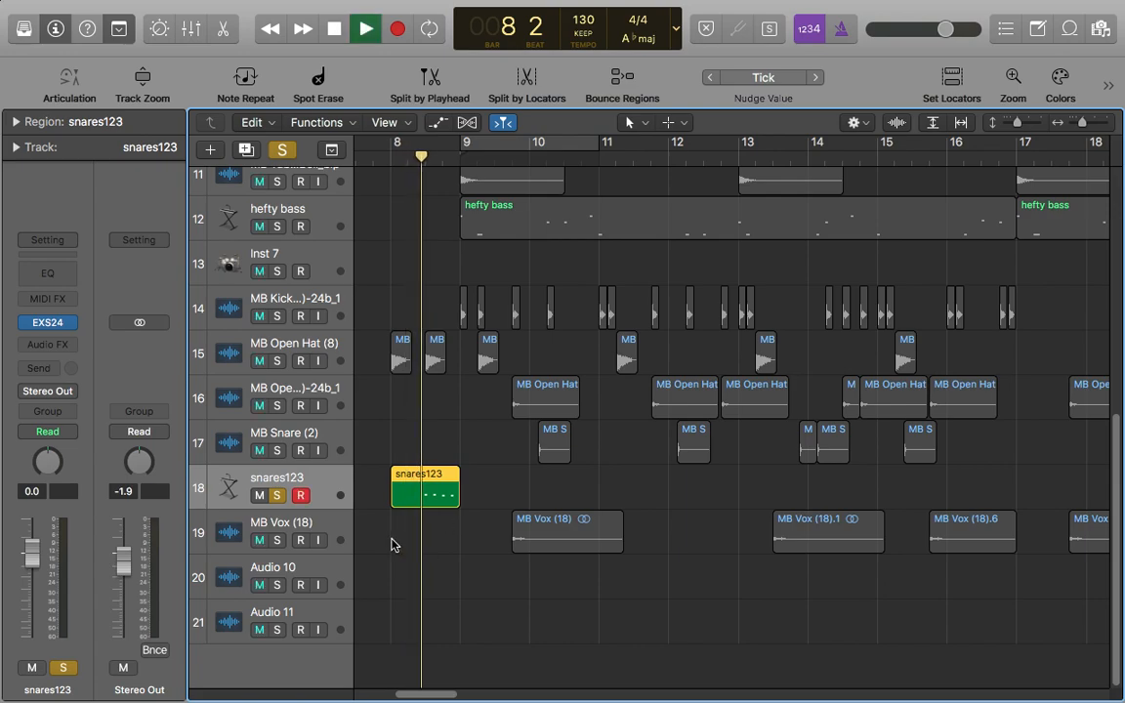
key(space)
- Clear the solo, solo only MB Vox (18), and place the playhead at the start of its first region
click(287, 150)
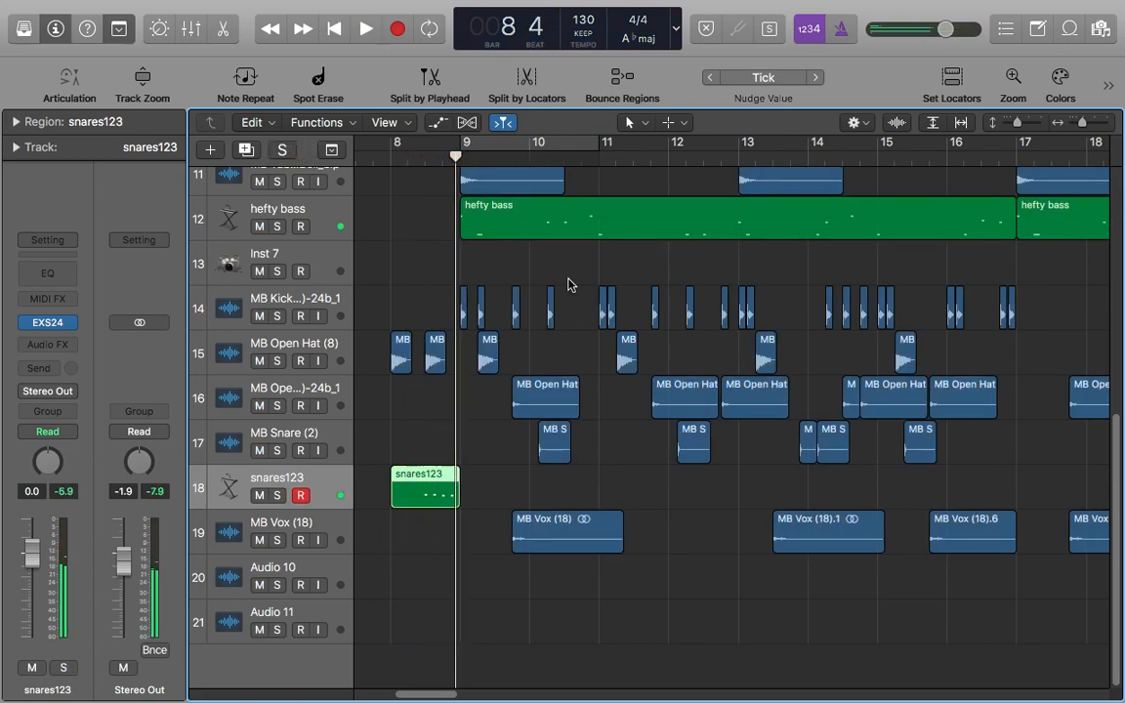
click(276, 540)
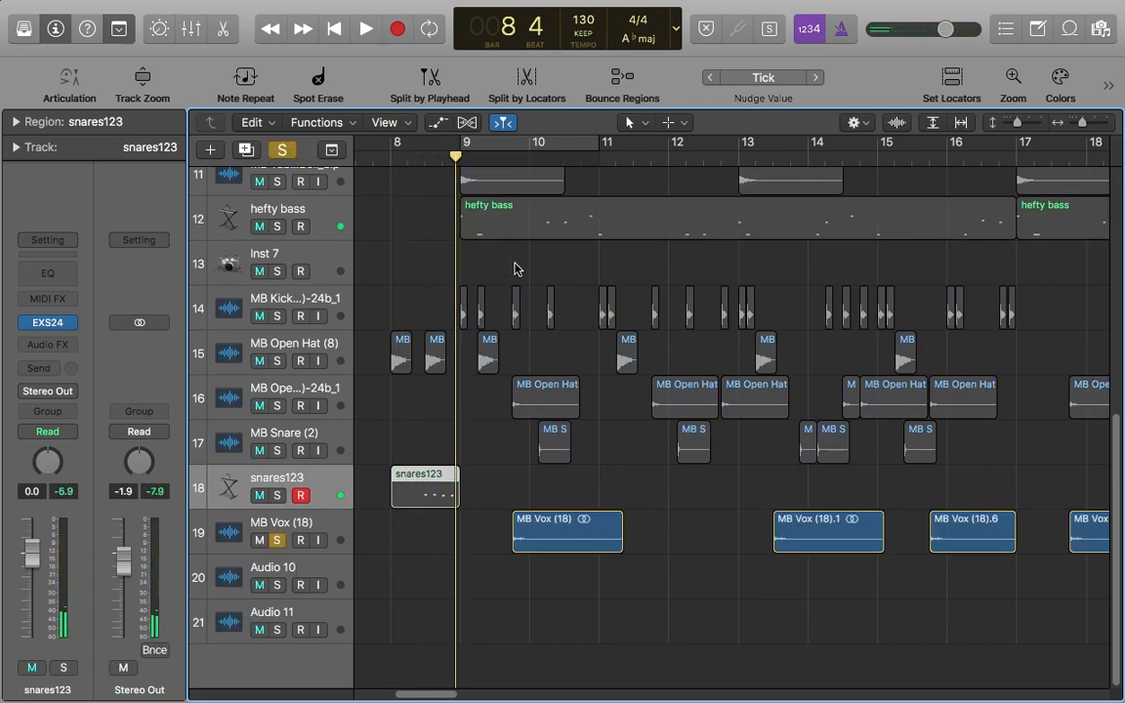
click(529, 158)
drag(529, 158, 512, 159)
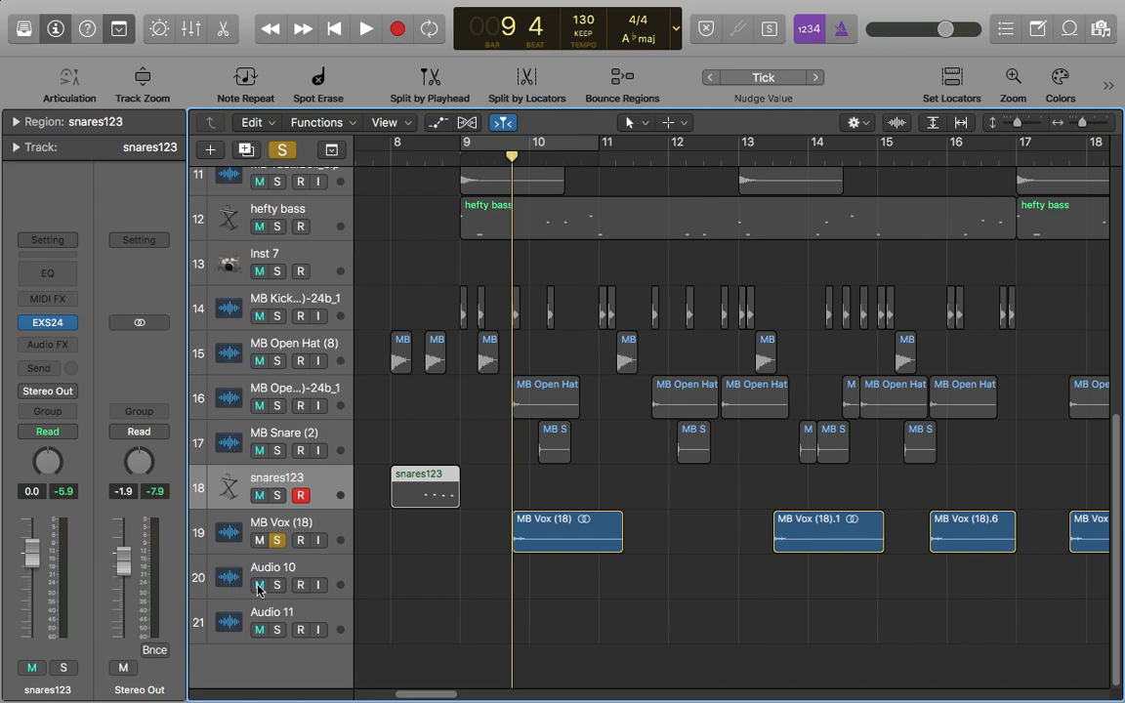
- Open the Tape Delay effect on the MB Vox (18) track to inspect its settings, and close it
click(293, 525)
click(54, 310)
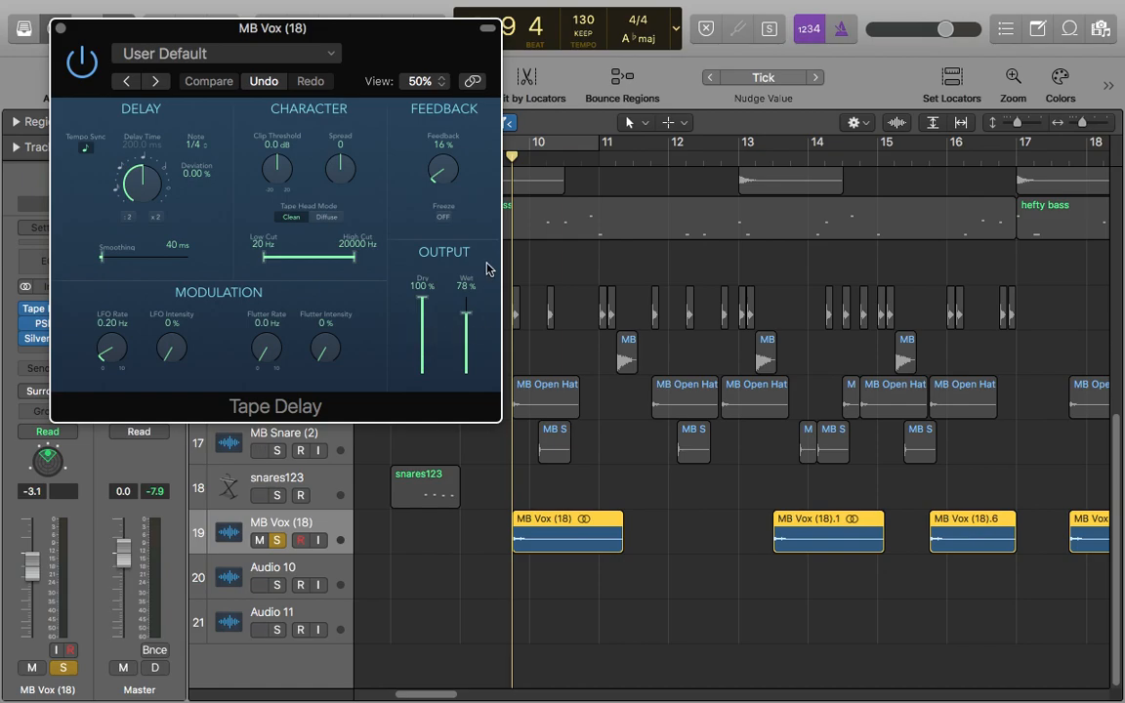
click(60, 28)
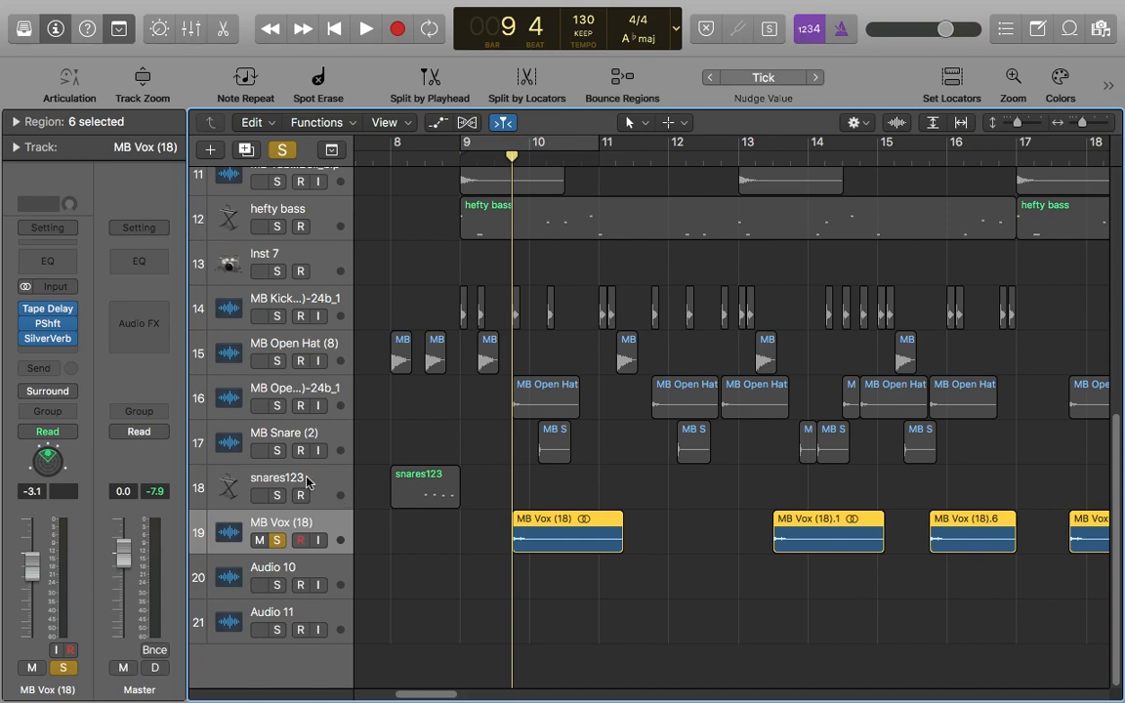
- Examine the Pitch Shifter settings on the MB Vox (18) track, including the Mix amount, and close the effect
click(44, 322)
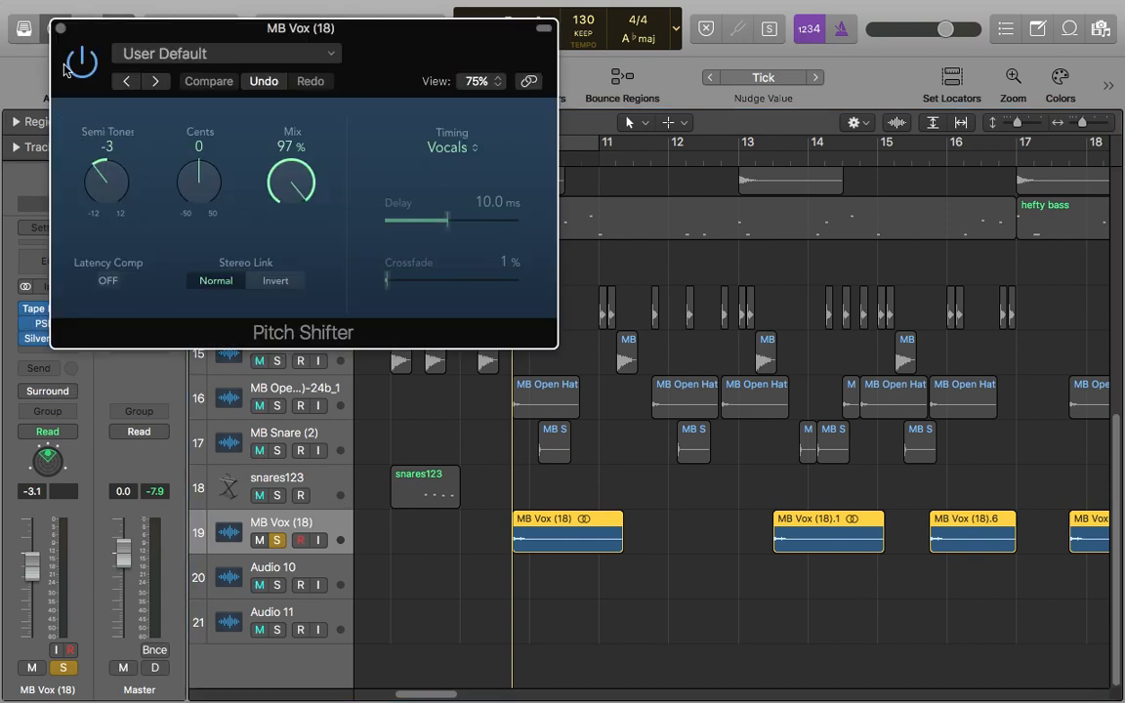
click(61, 28)
click(51, 324)
drag(288, 176, 273, 127)
click(60, 29)
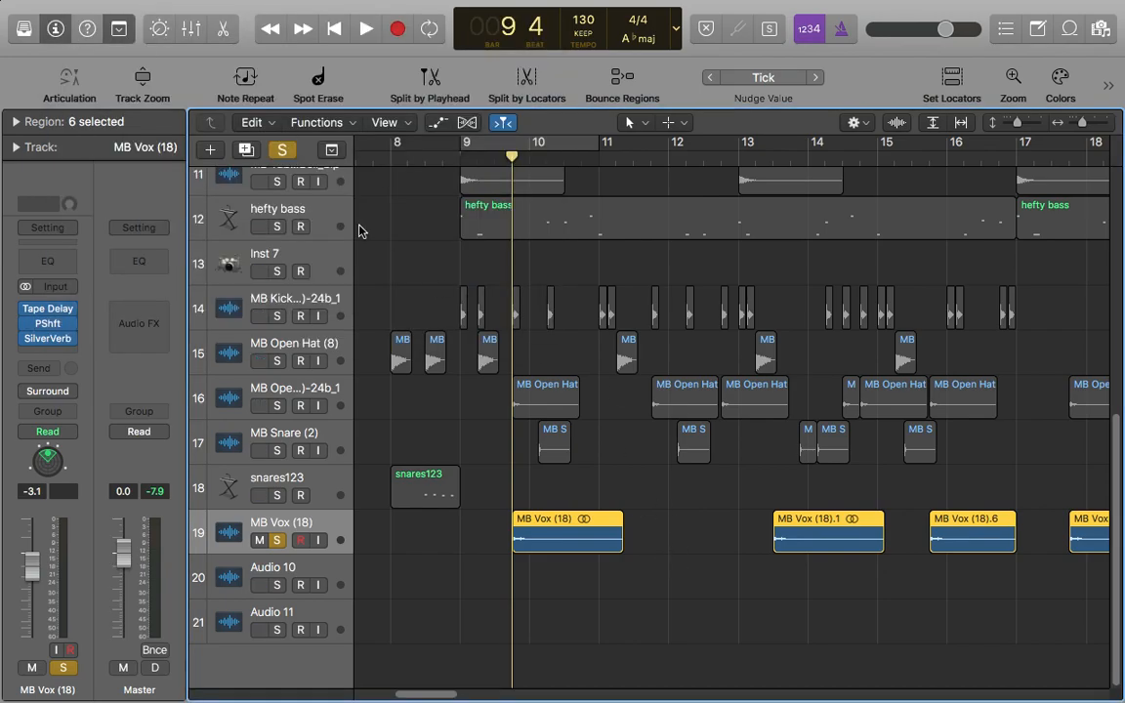
- Clear the solo and play the full arrangement from bar 1 to bar 3
click(287, 153)
drag(1082, 123, 1076, 123)
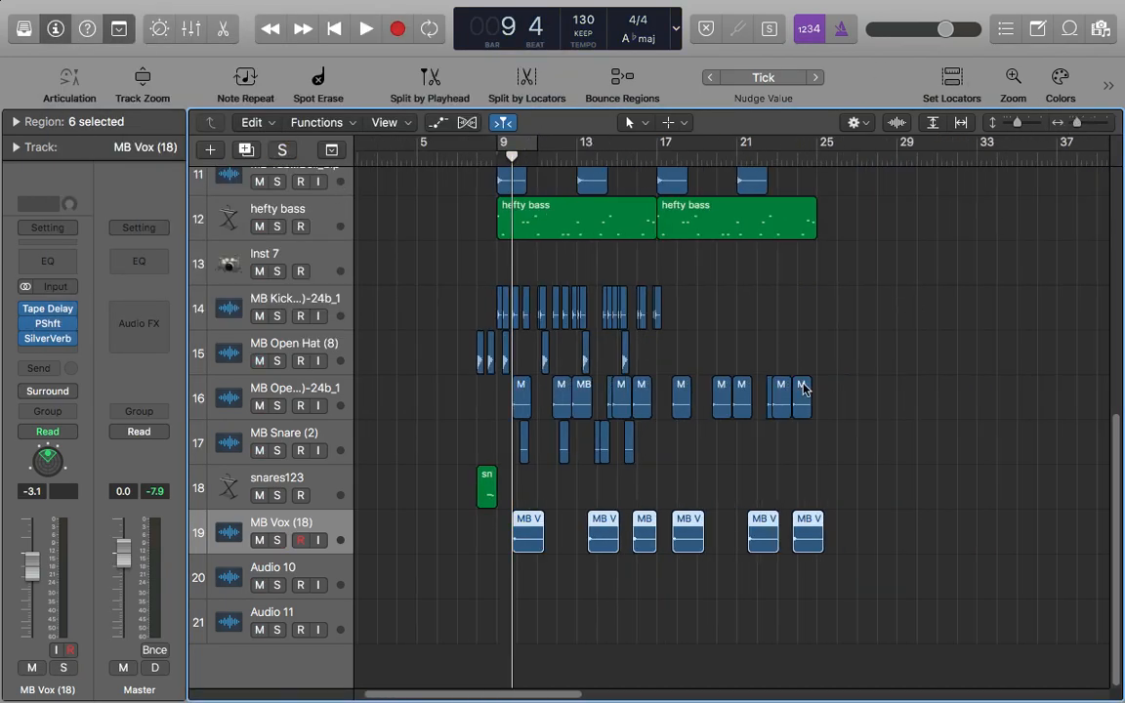
right_click(804, 390)
click(783, 348)
scroll(934, 339, up, 5)
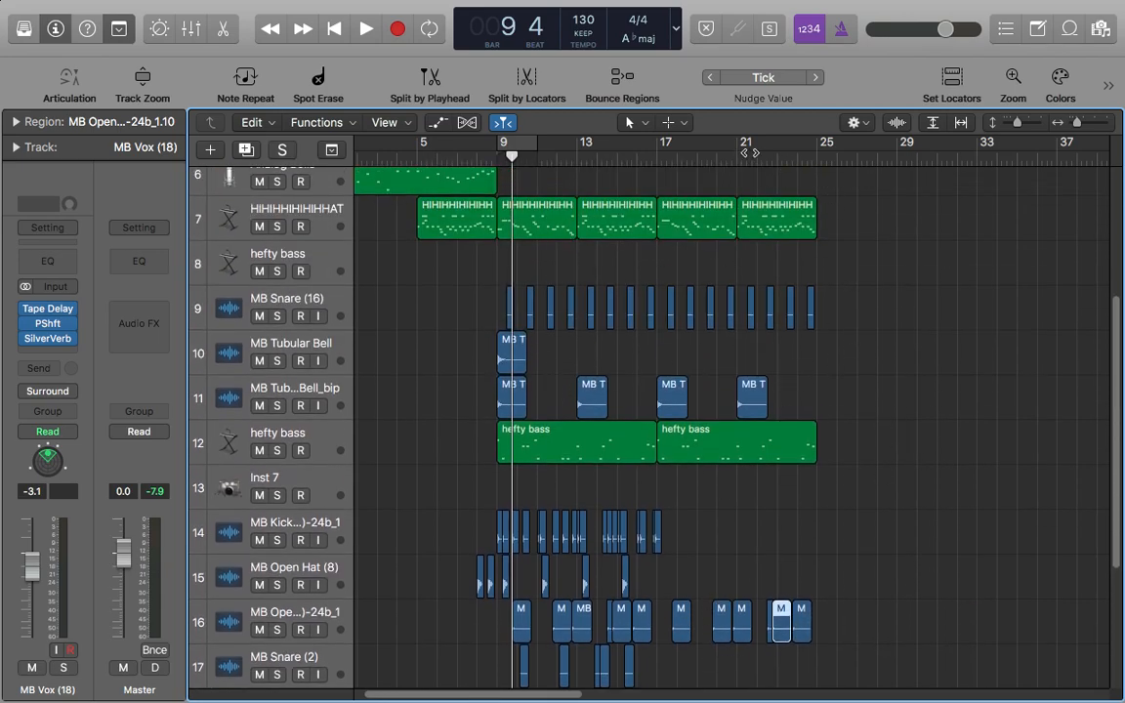
key(Return)
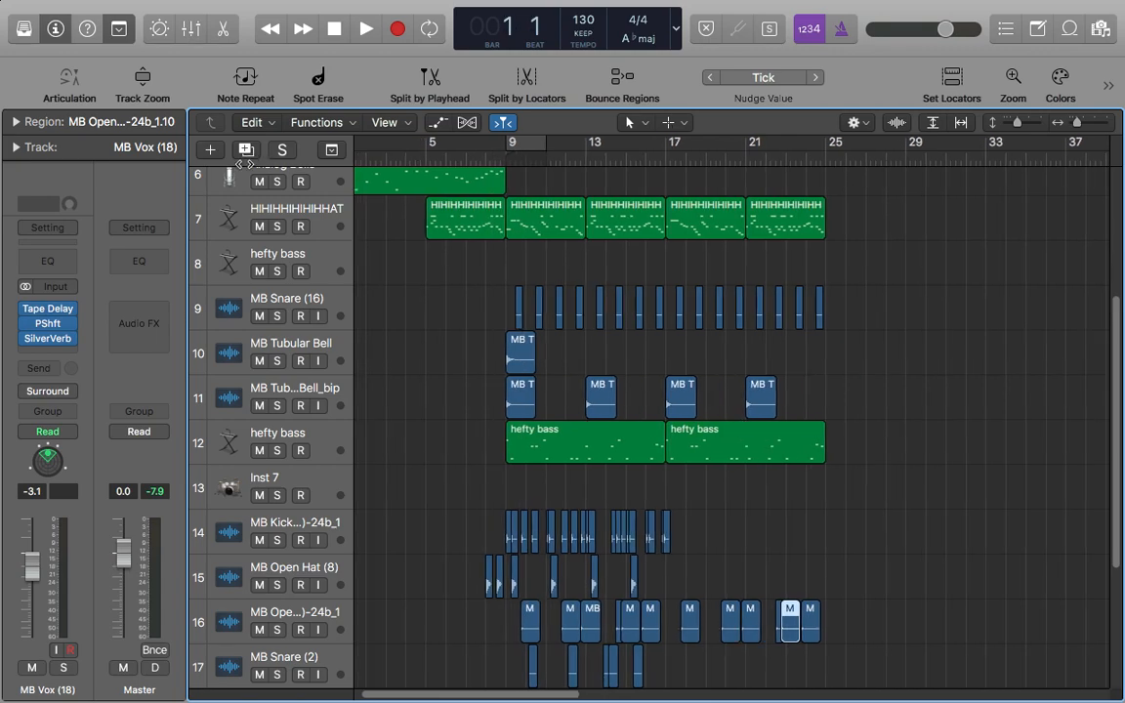
key(space)
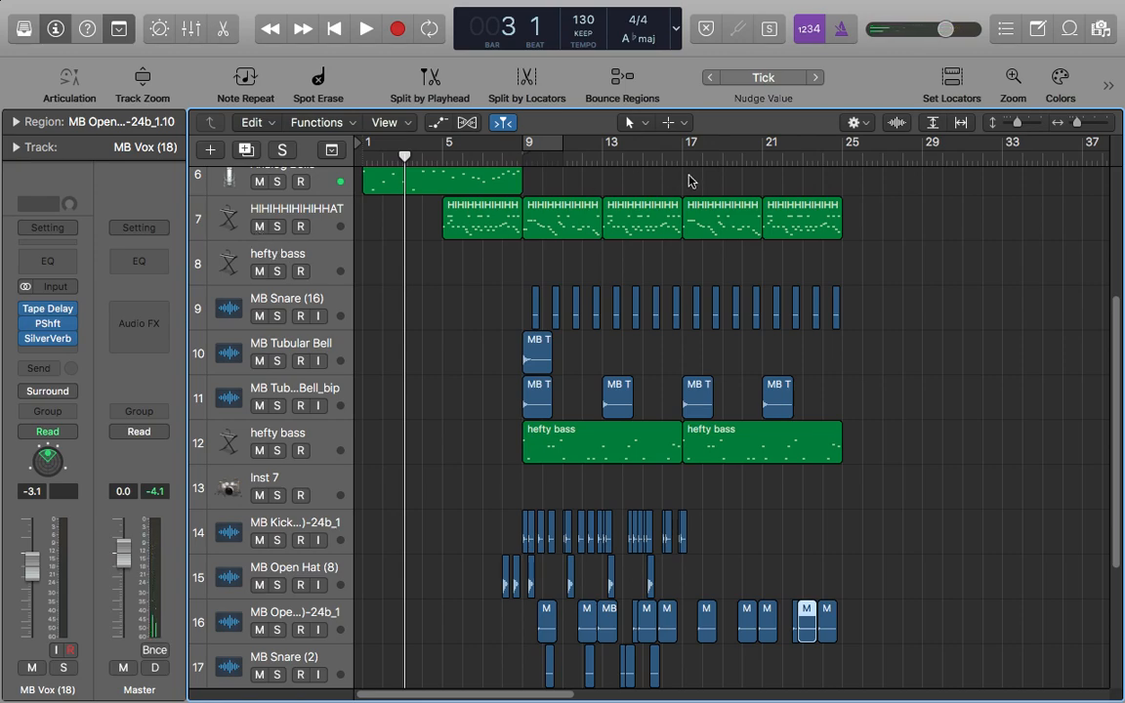
- Play the full arrangement from bar 1 through bar 24 with all tracks in view, and return the playhead to bar 9
click(905, 272)
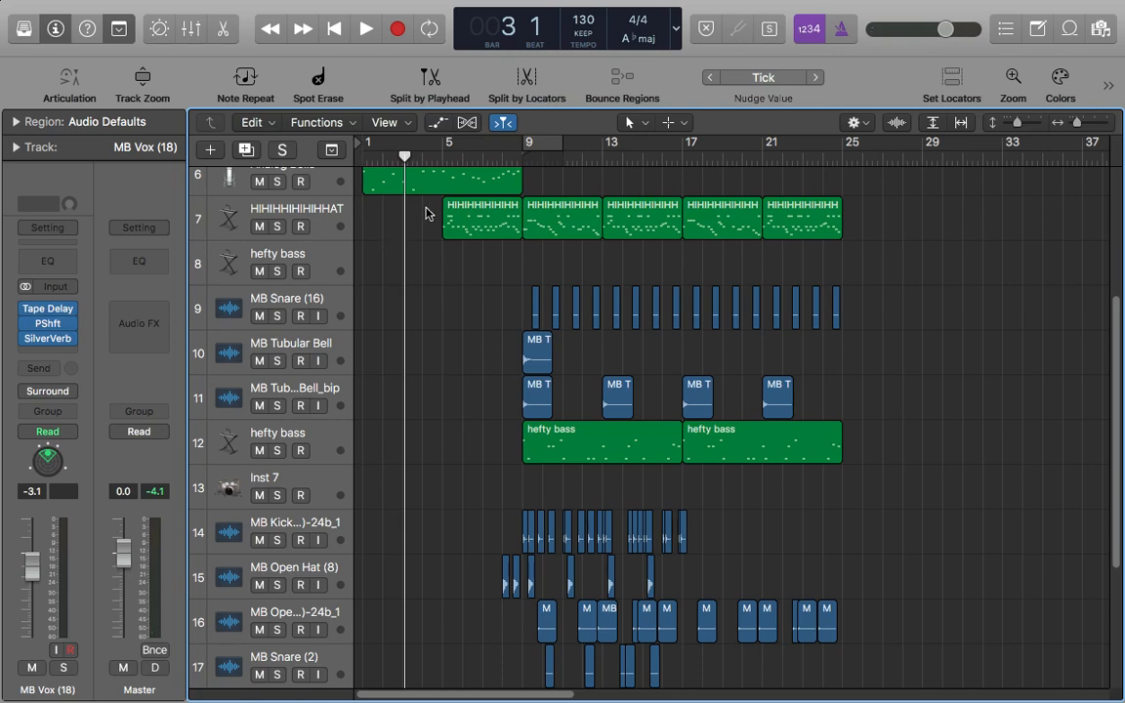
click(427, 158)
key(Return)
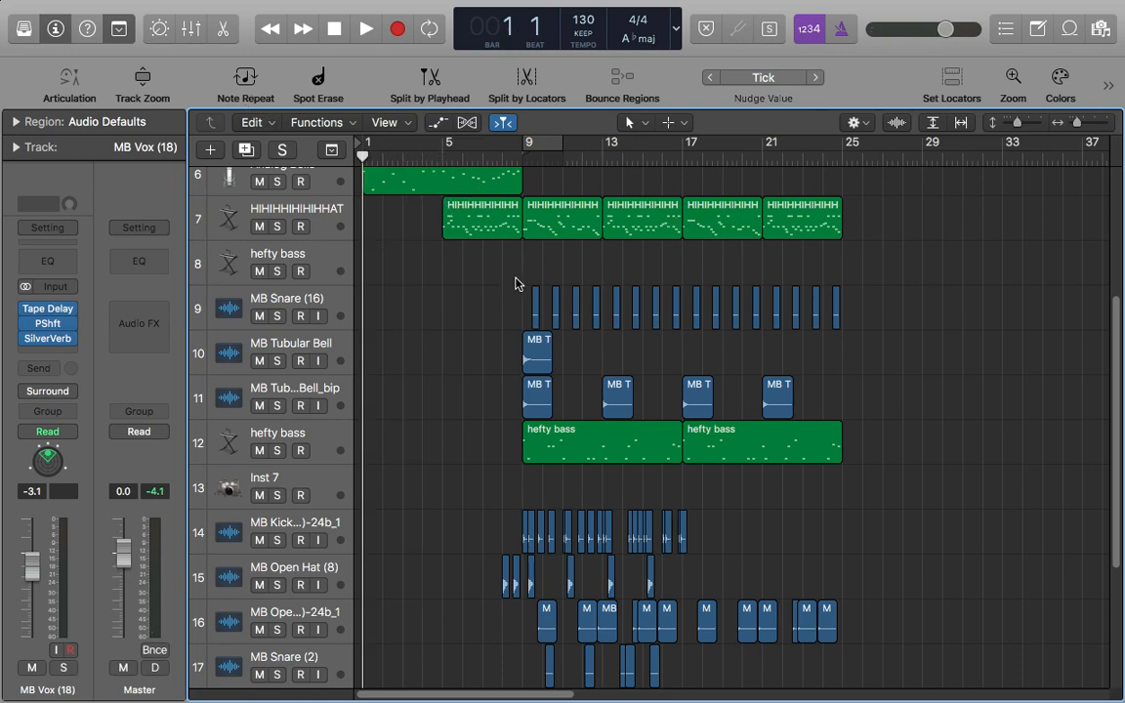
key(space)
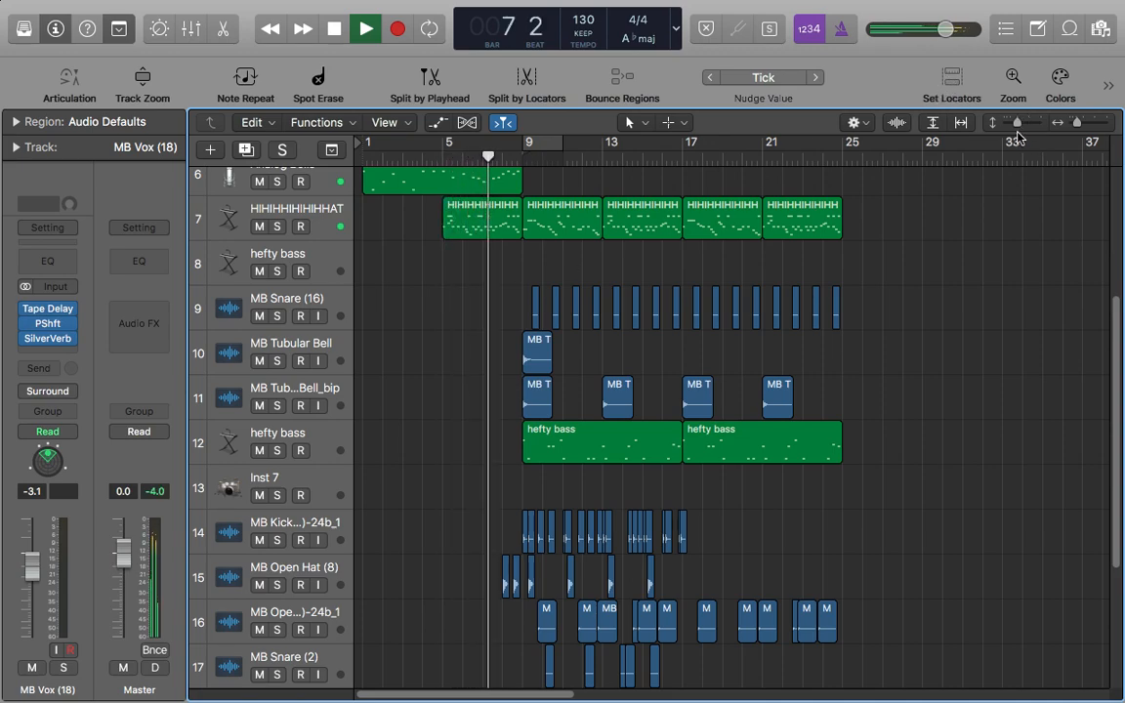
drag(1016, 126, 1011, 126)
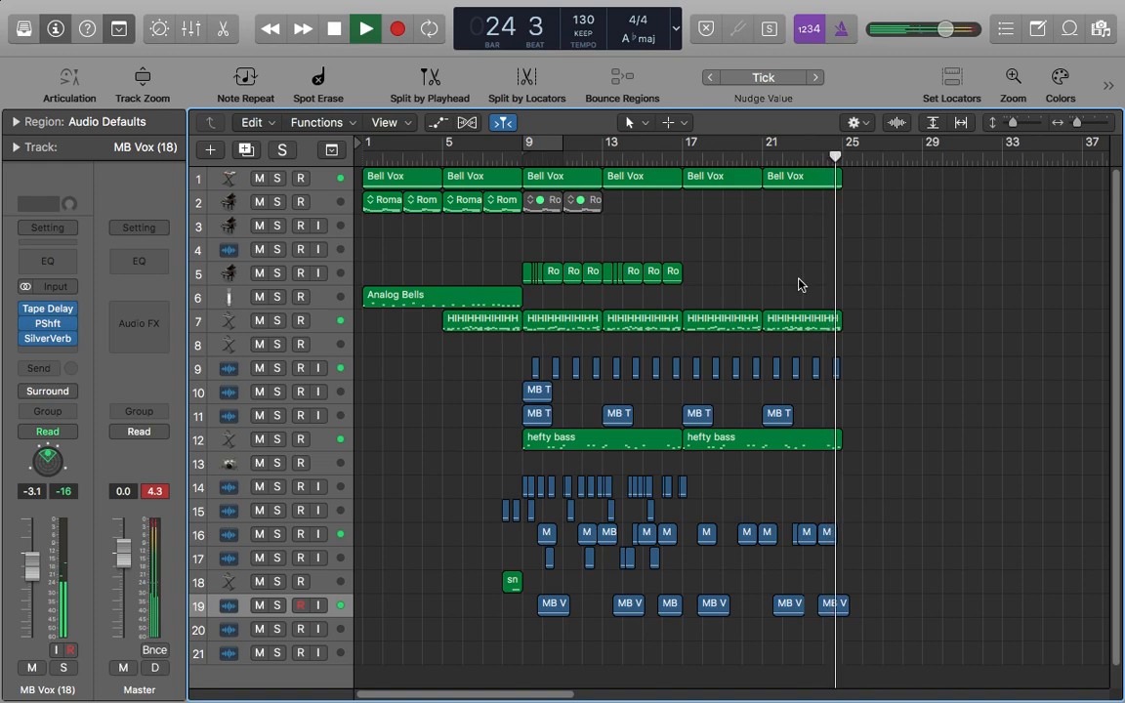
key(space)
click(521, 158)
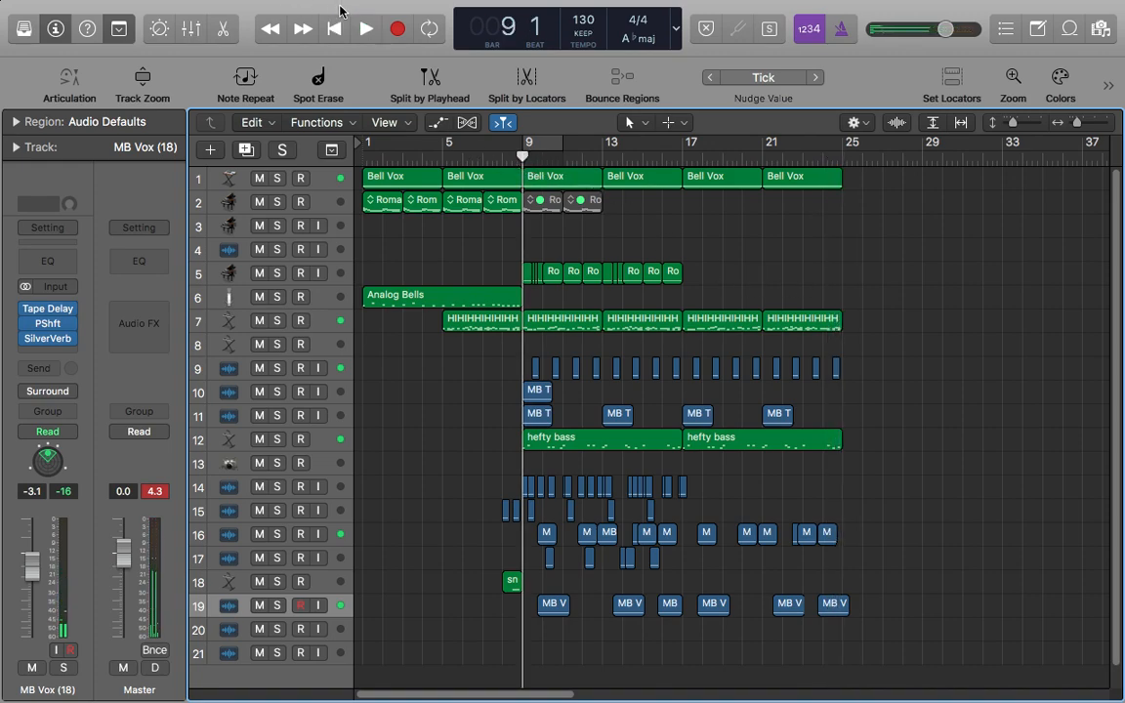